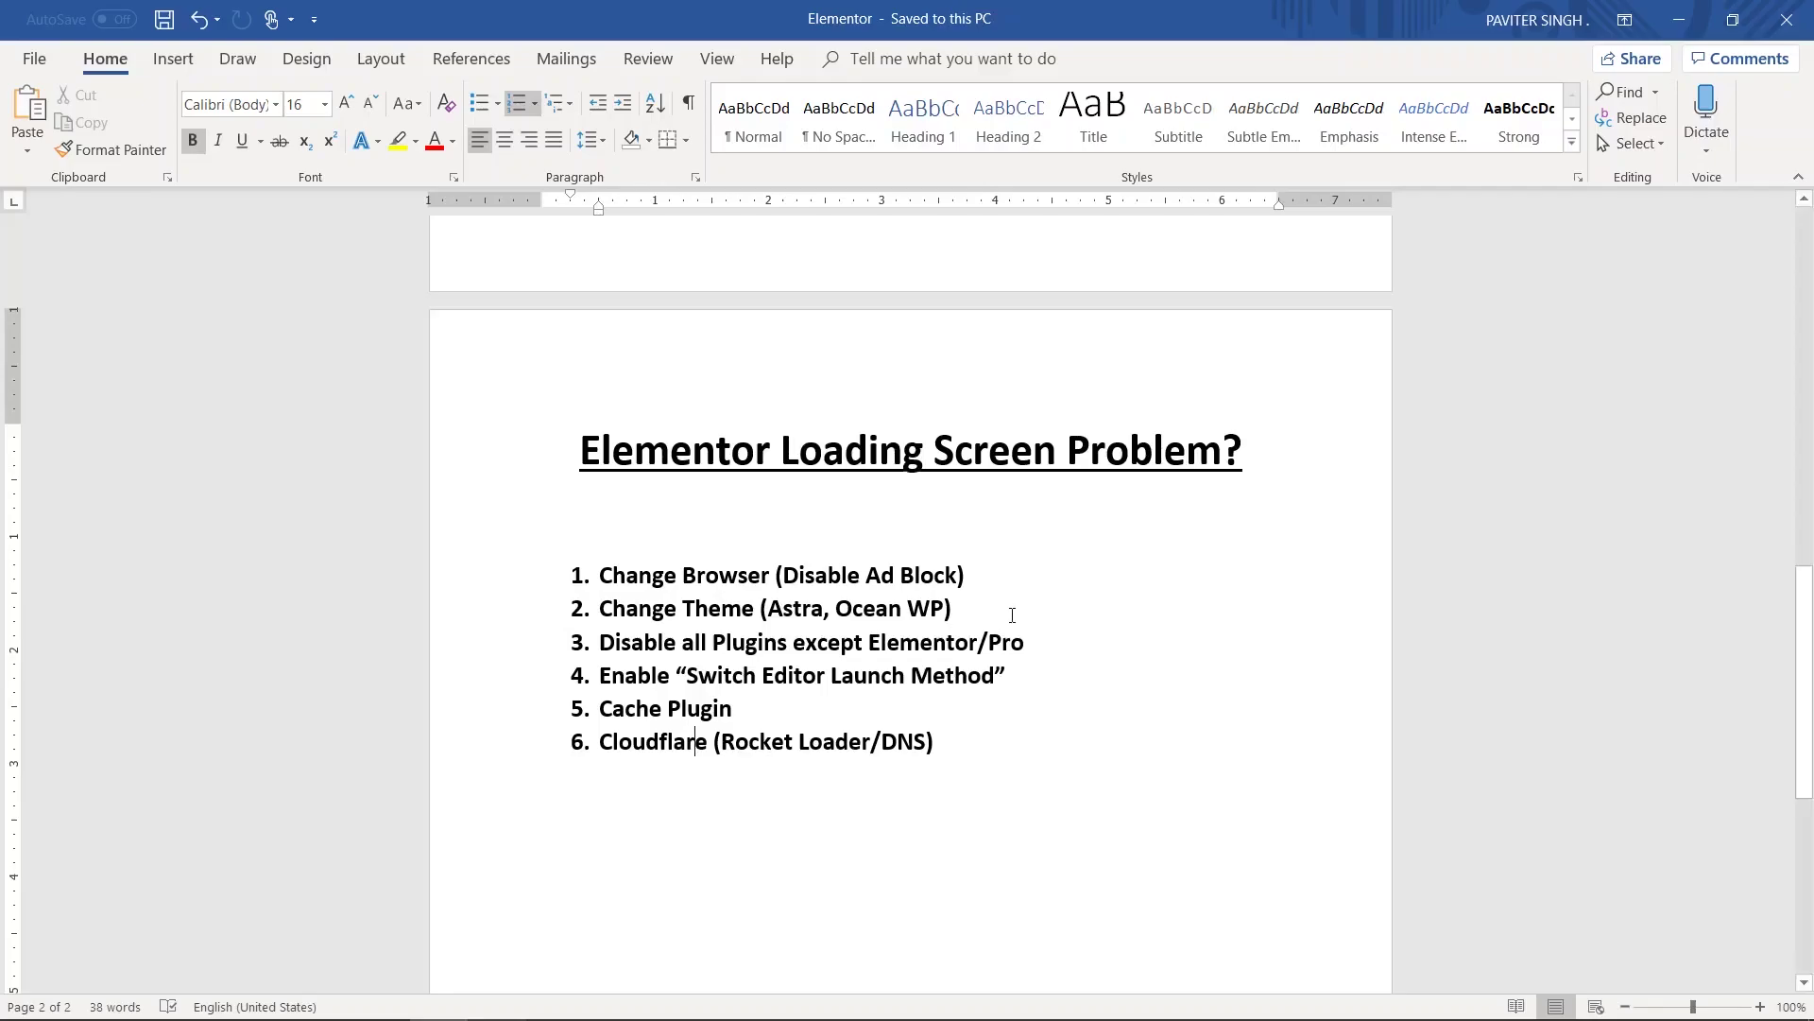
Highlight "Change Browser" in the troubleshooting list, switch to Chrome, and briefly open and close an incognito window
drag(604, 565, 769, 564)
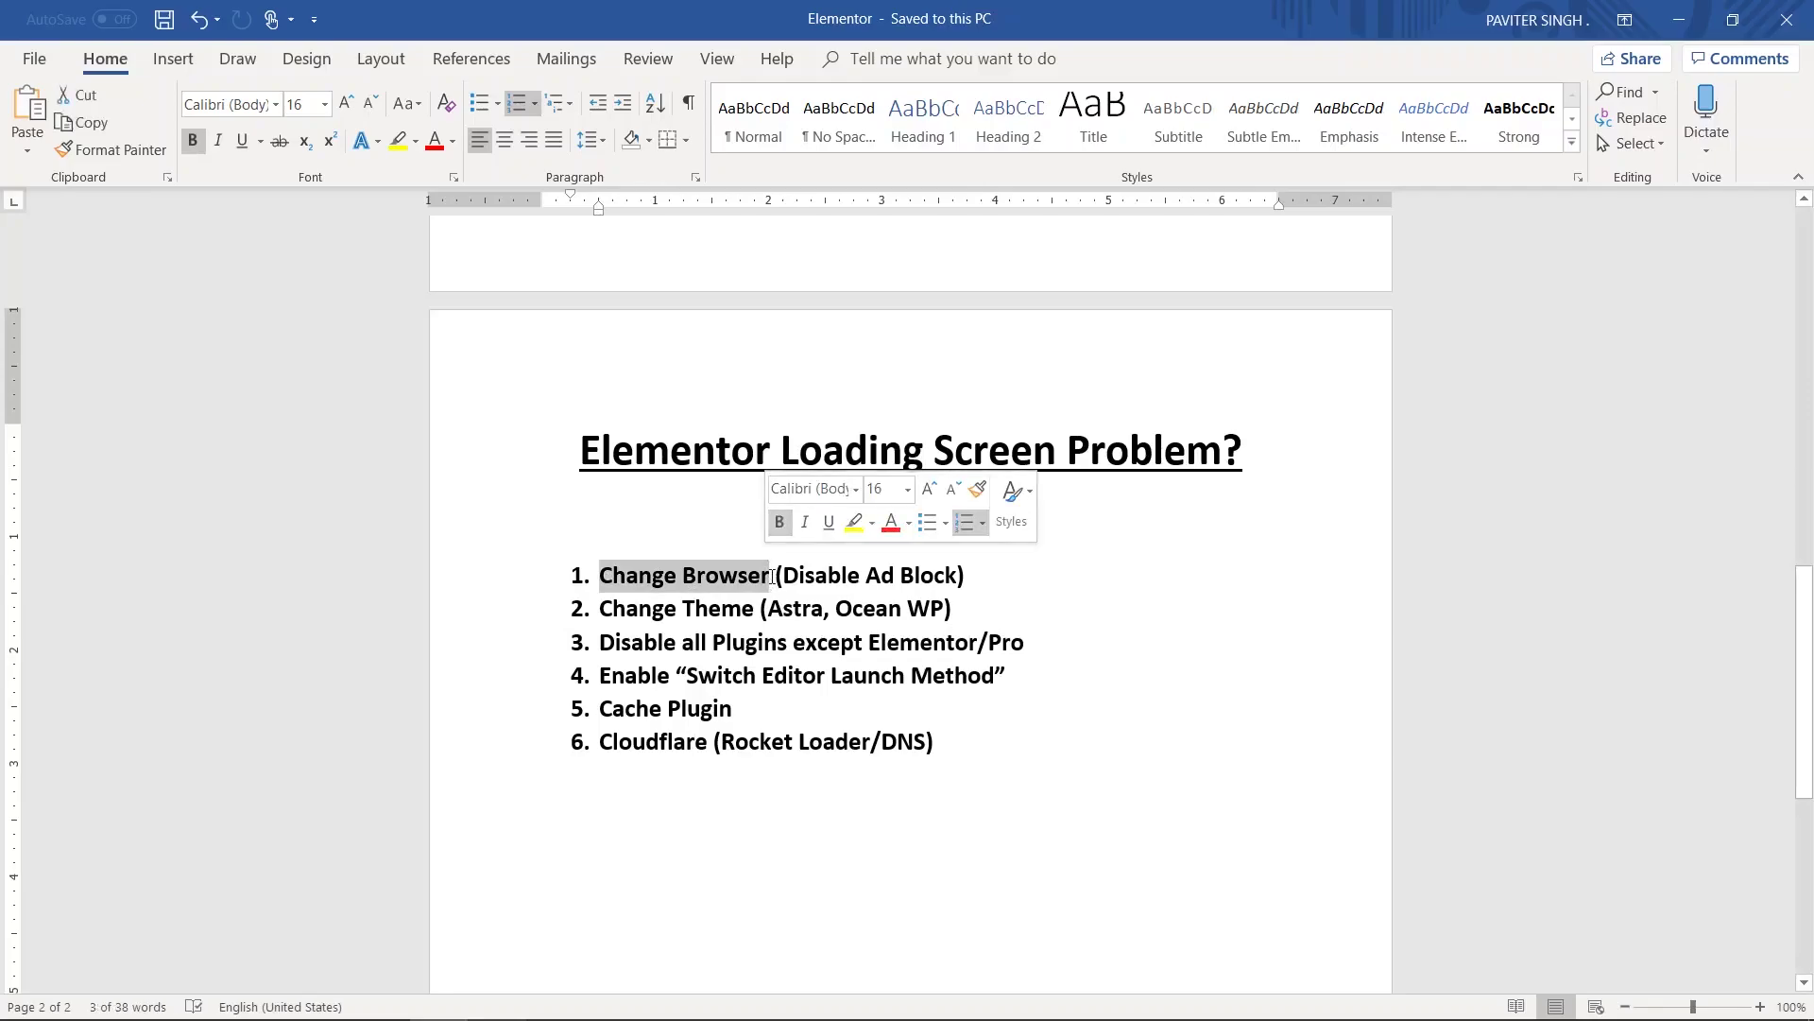
click(383, 997)
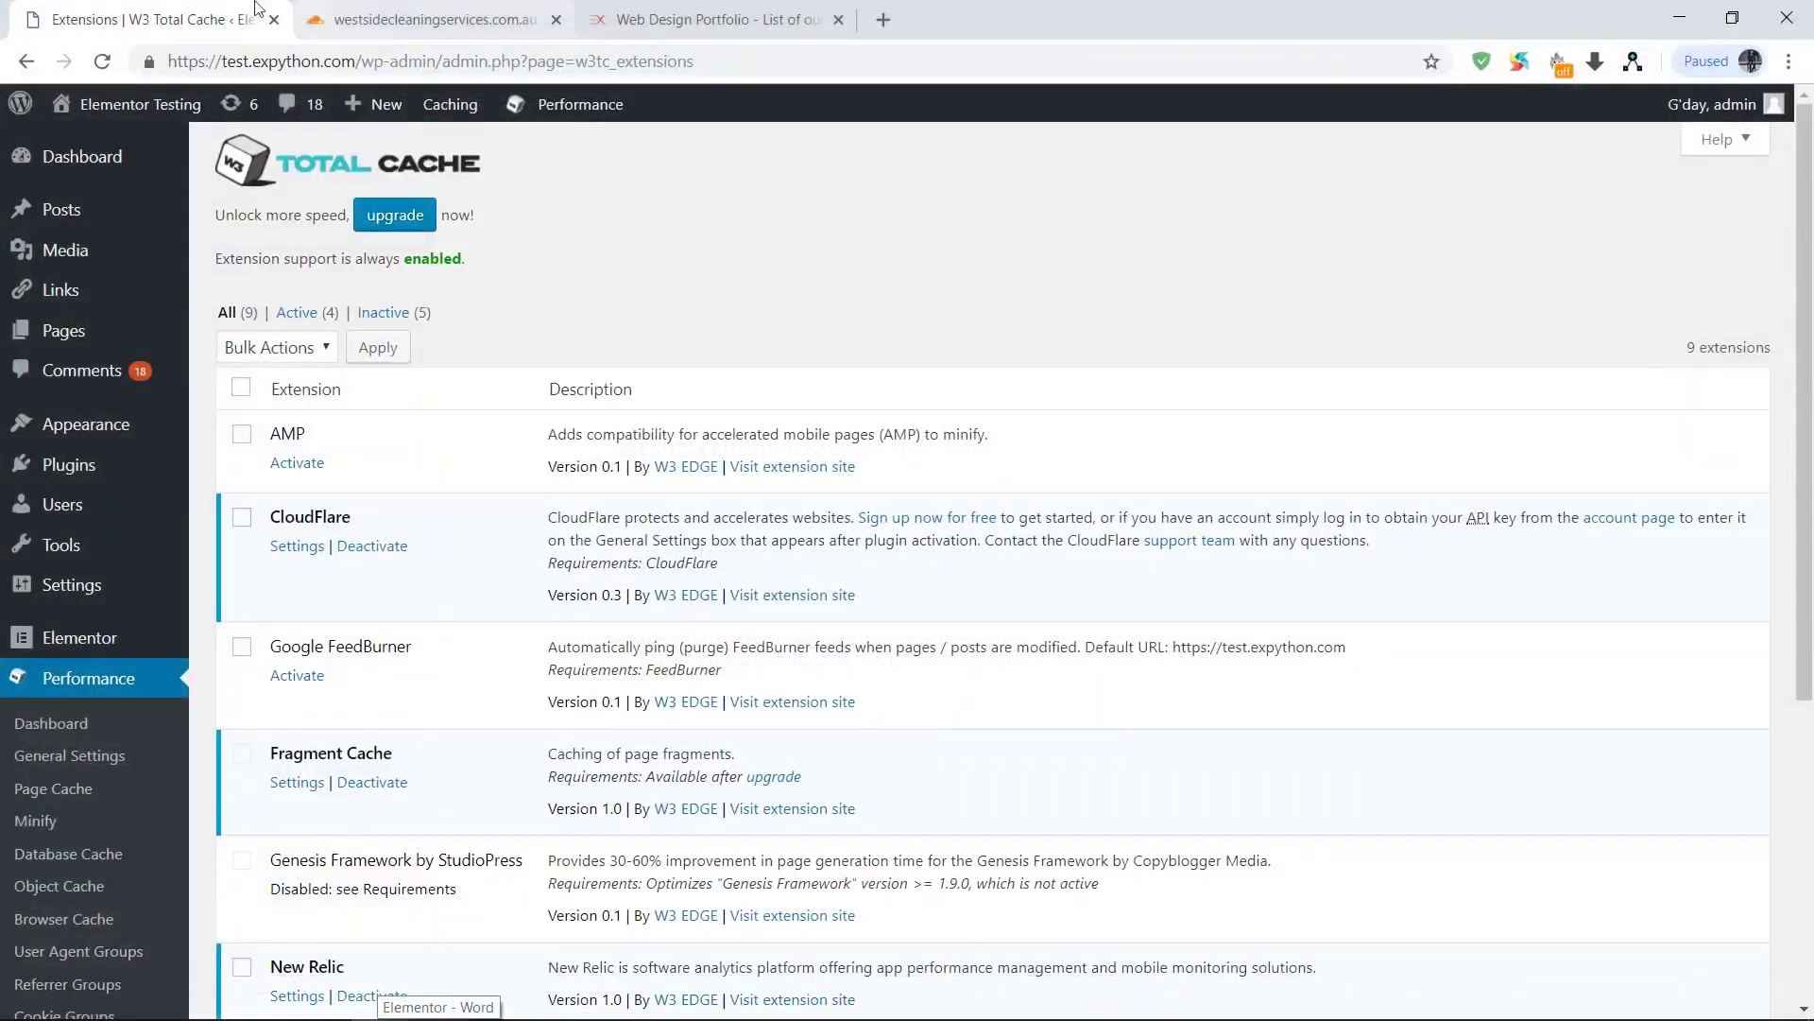
click(1787, 63)
click(1665, 159)
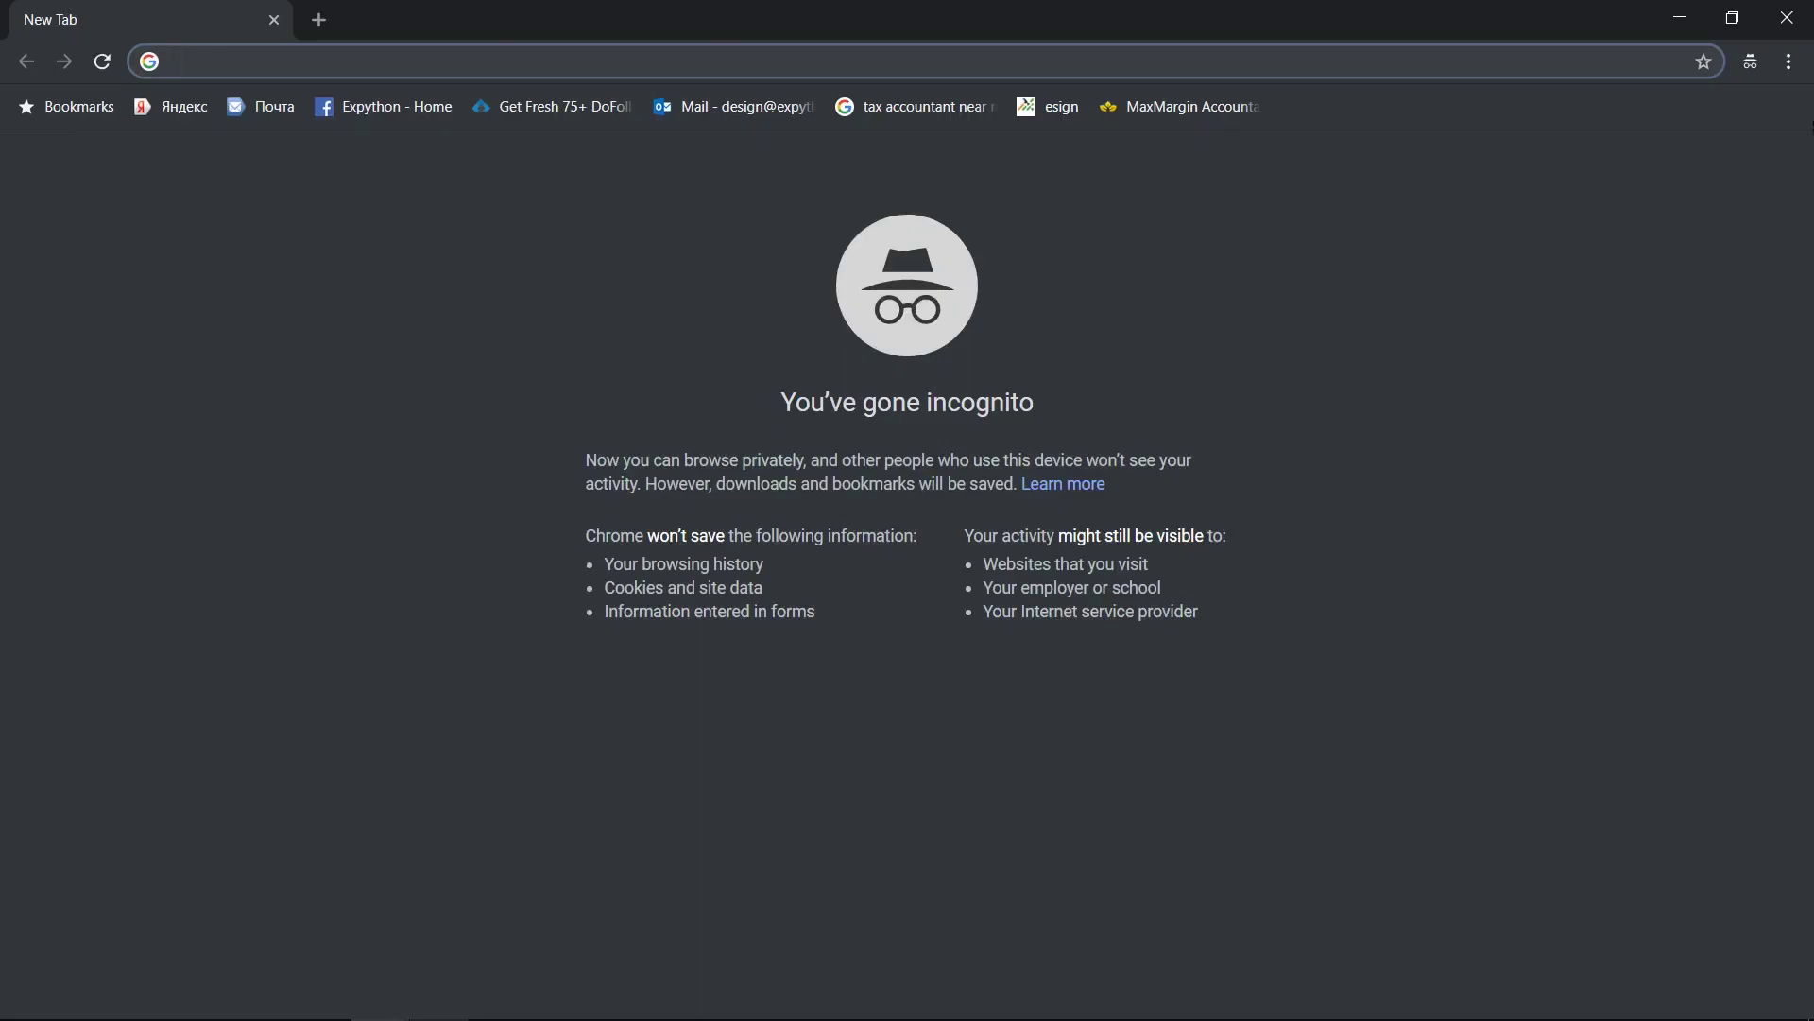
click(1787, 18)
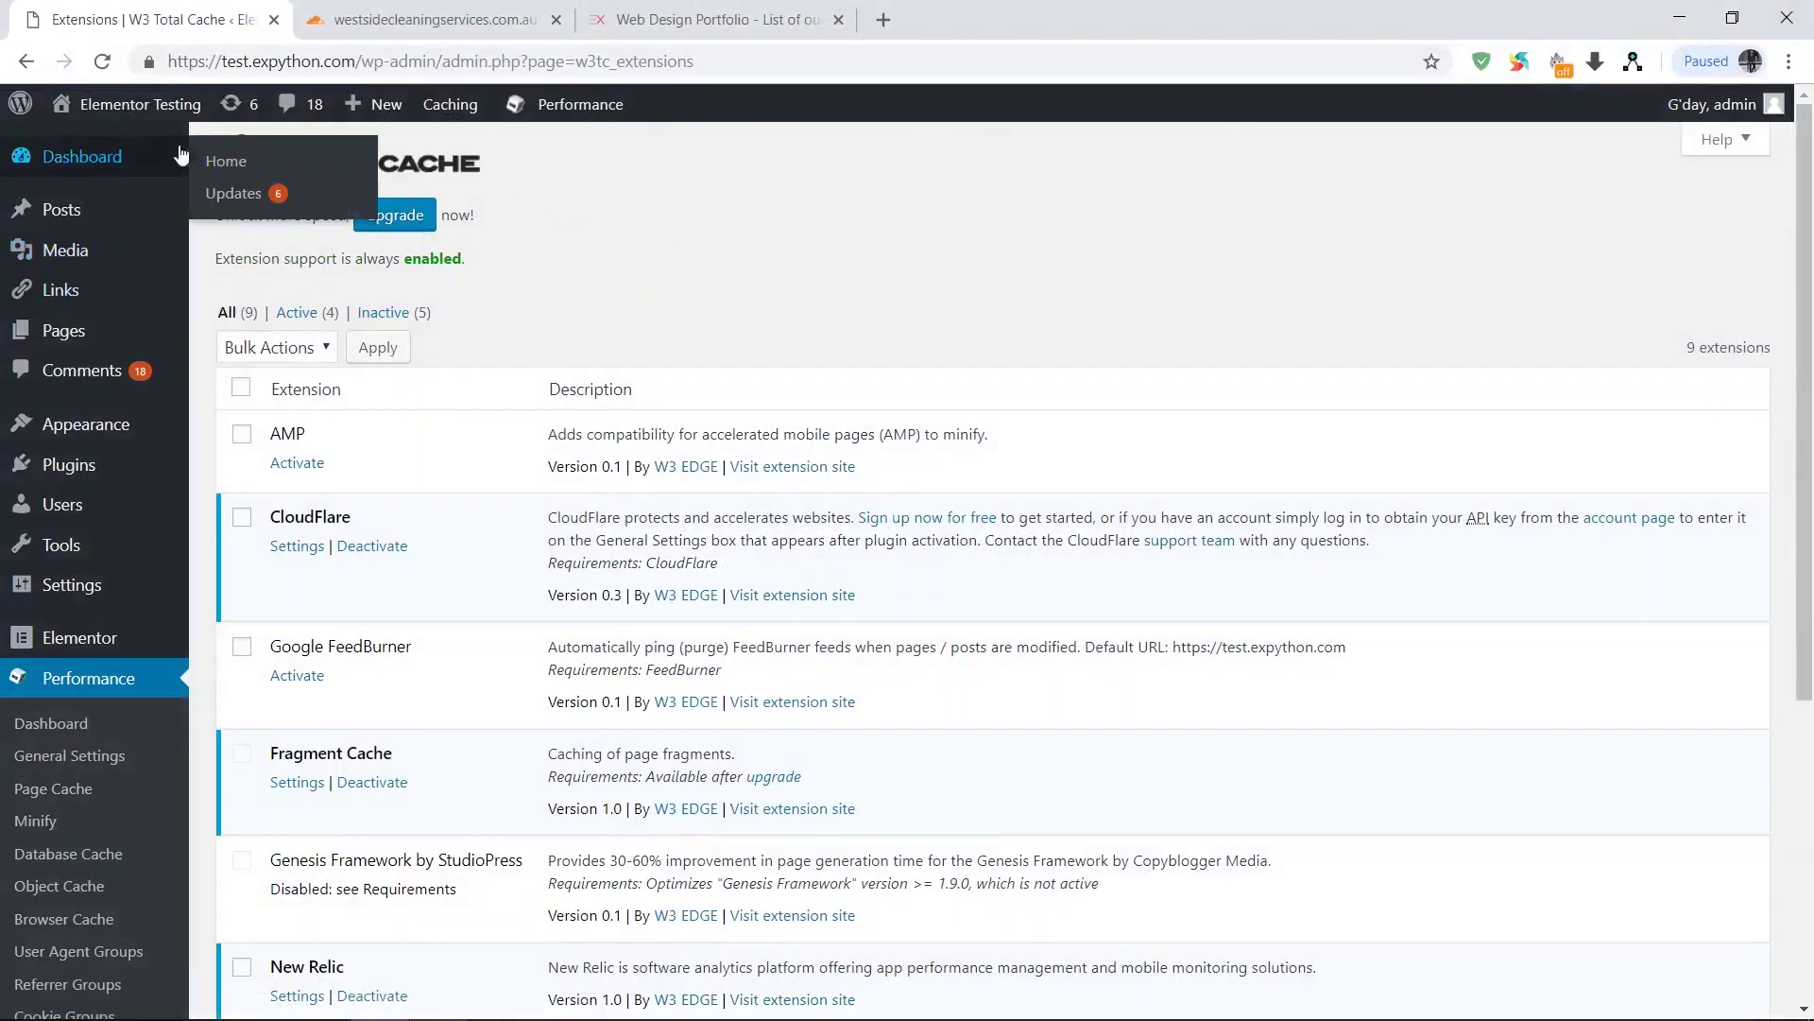
Open the Elementor Testing site's front page, and switch to Word to highlight "Change Theme" in the troubleshooting list
click(160, 104)
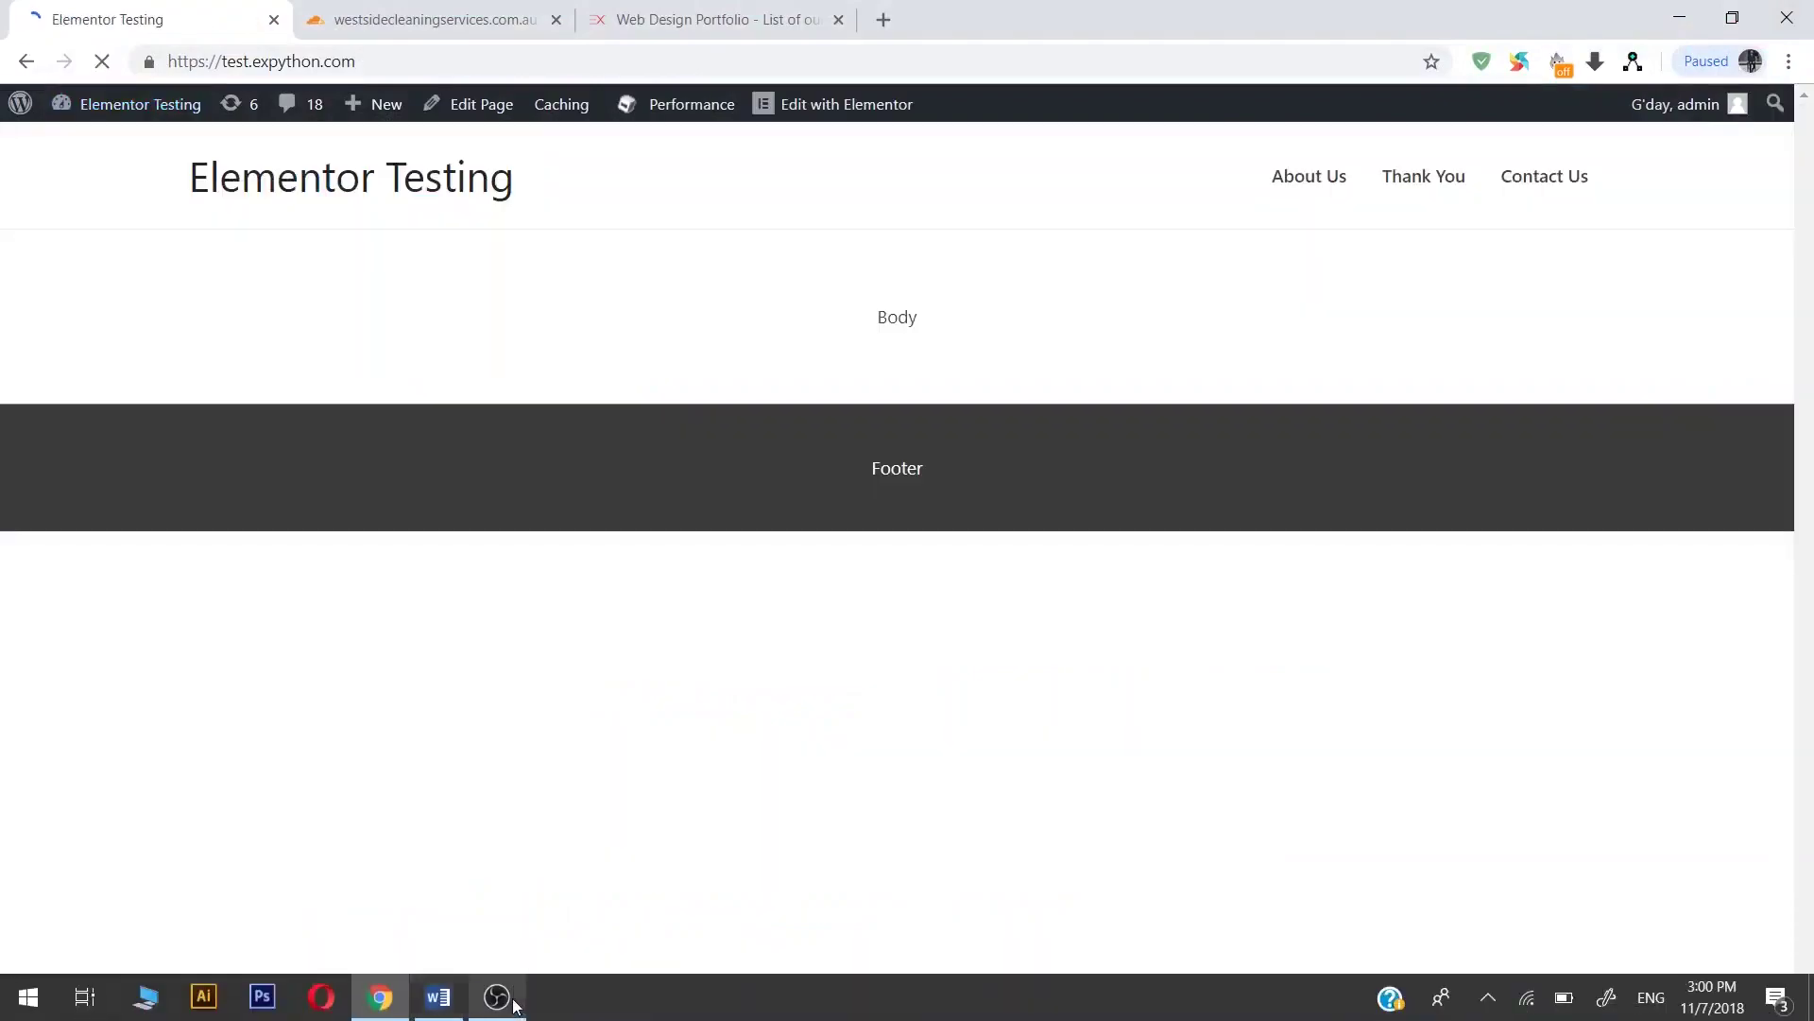
click(511, 1000)
click(498, 997)
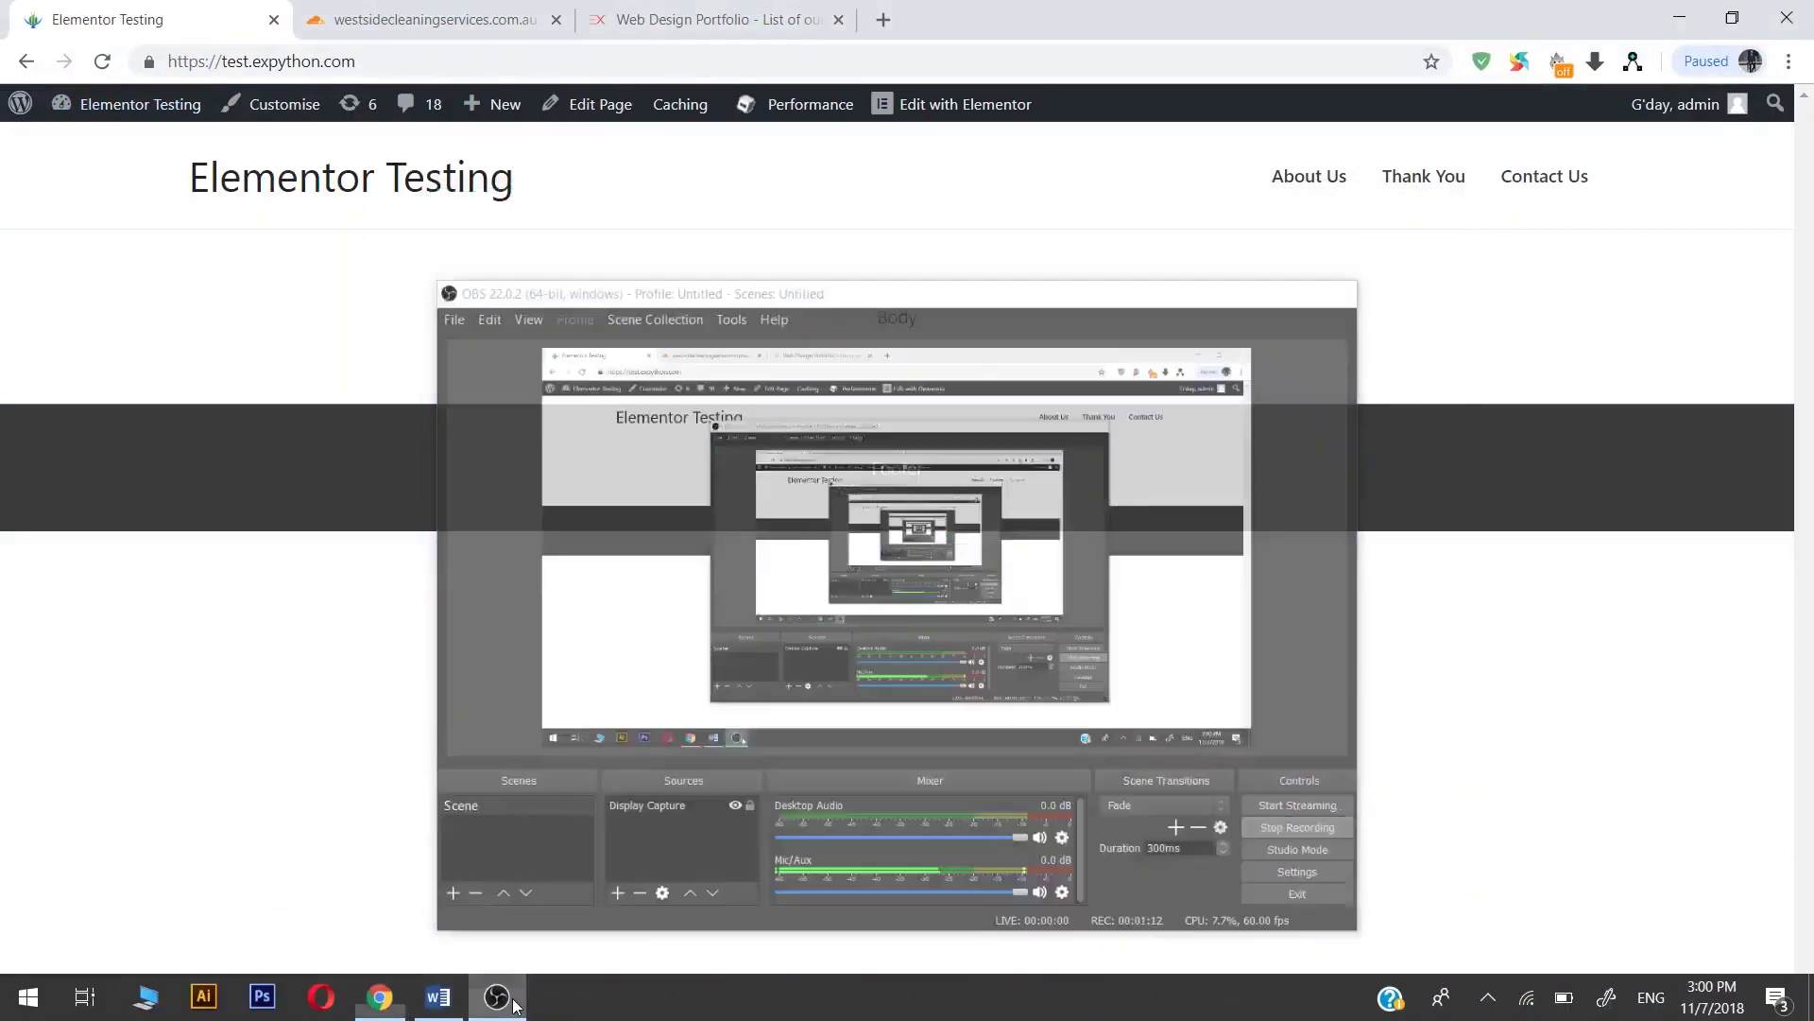
click(436, 999)
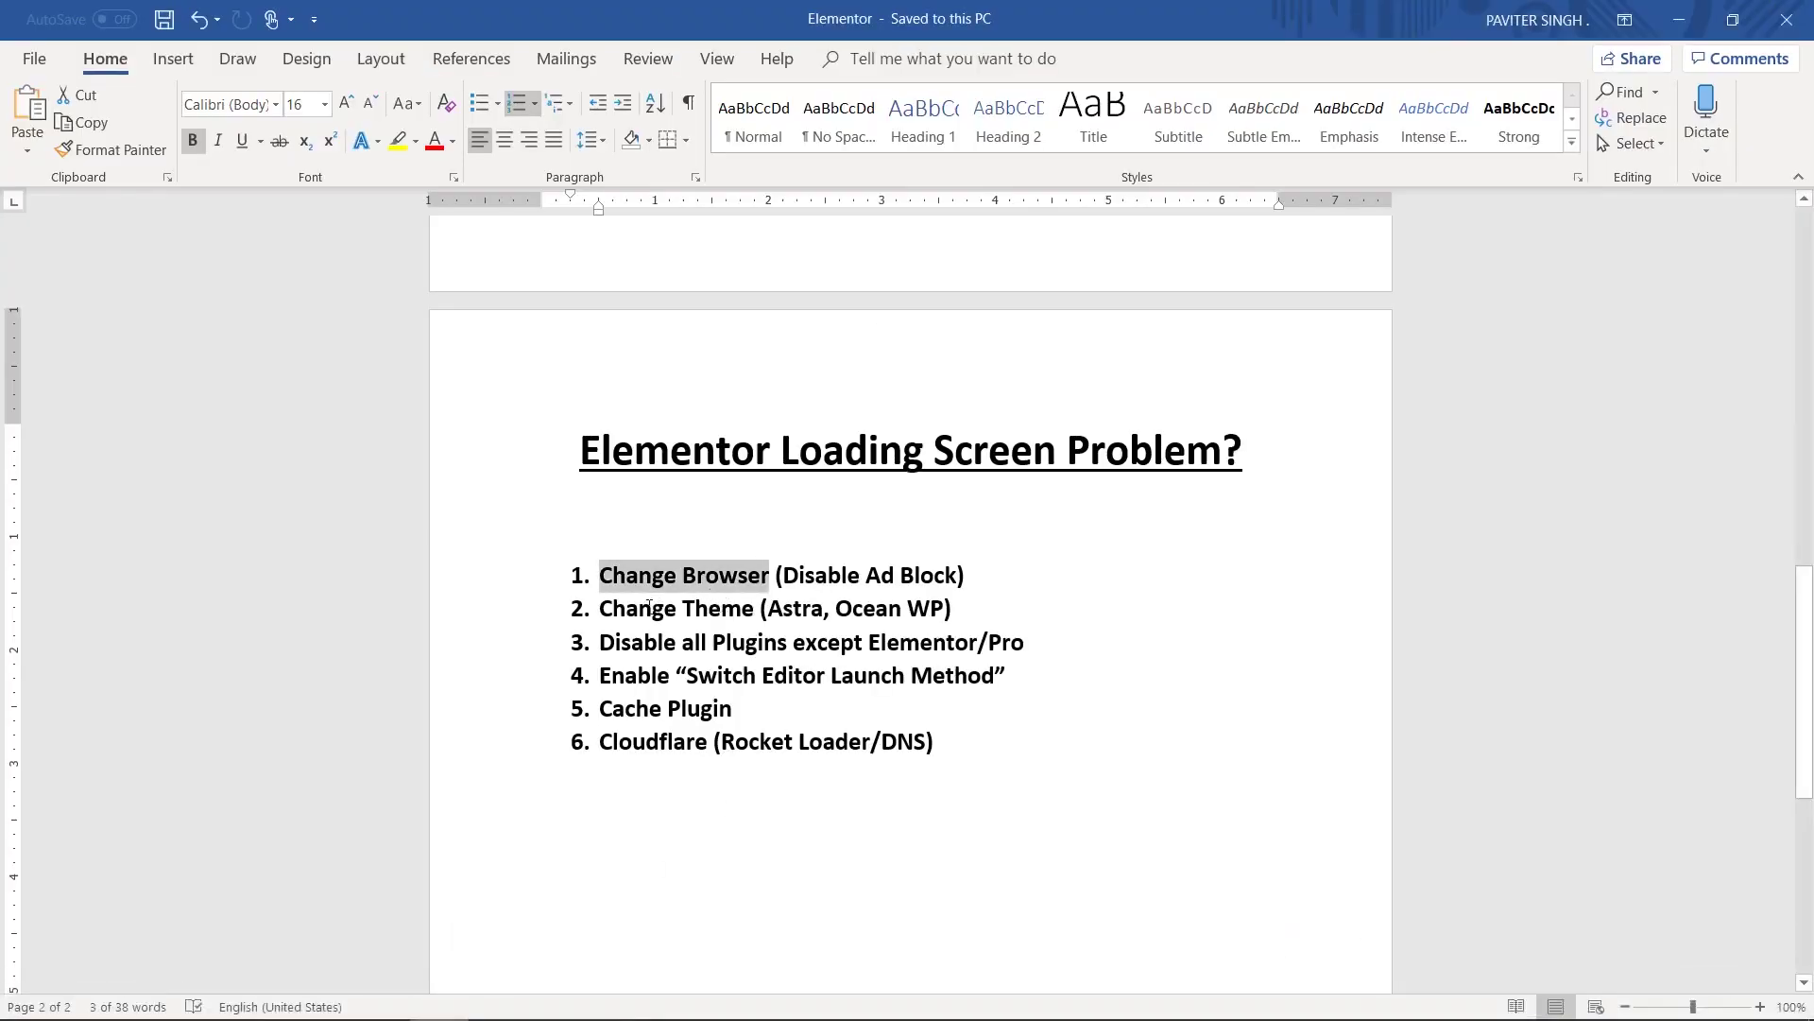
drag(602, 609, 756, 609)
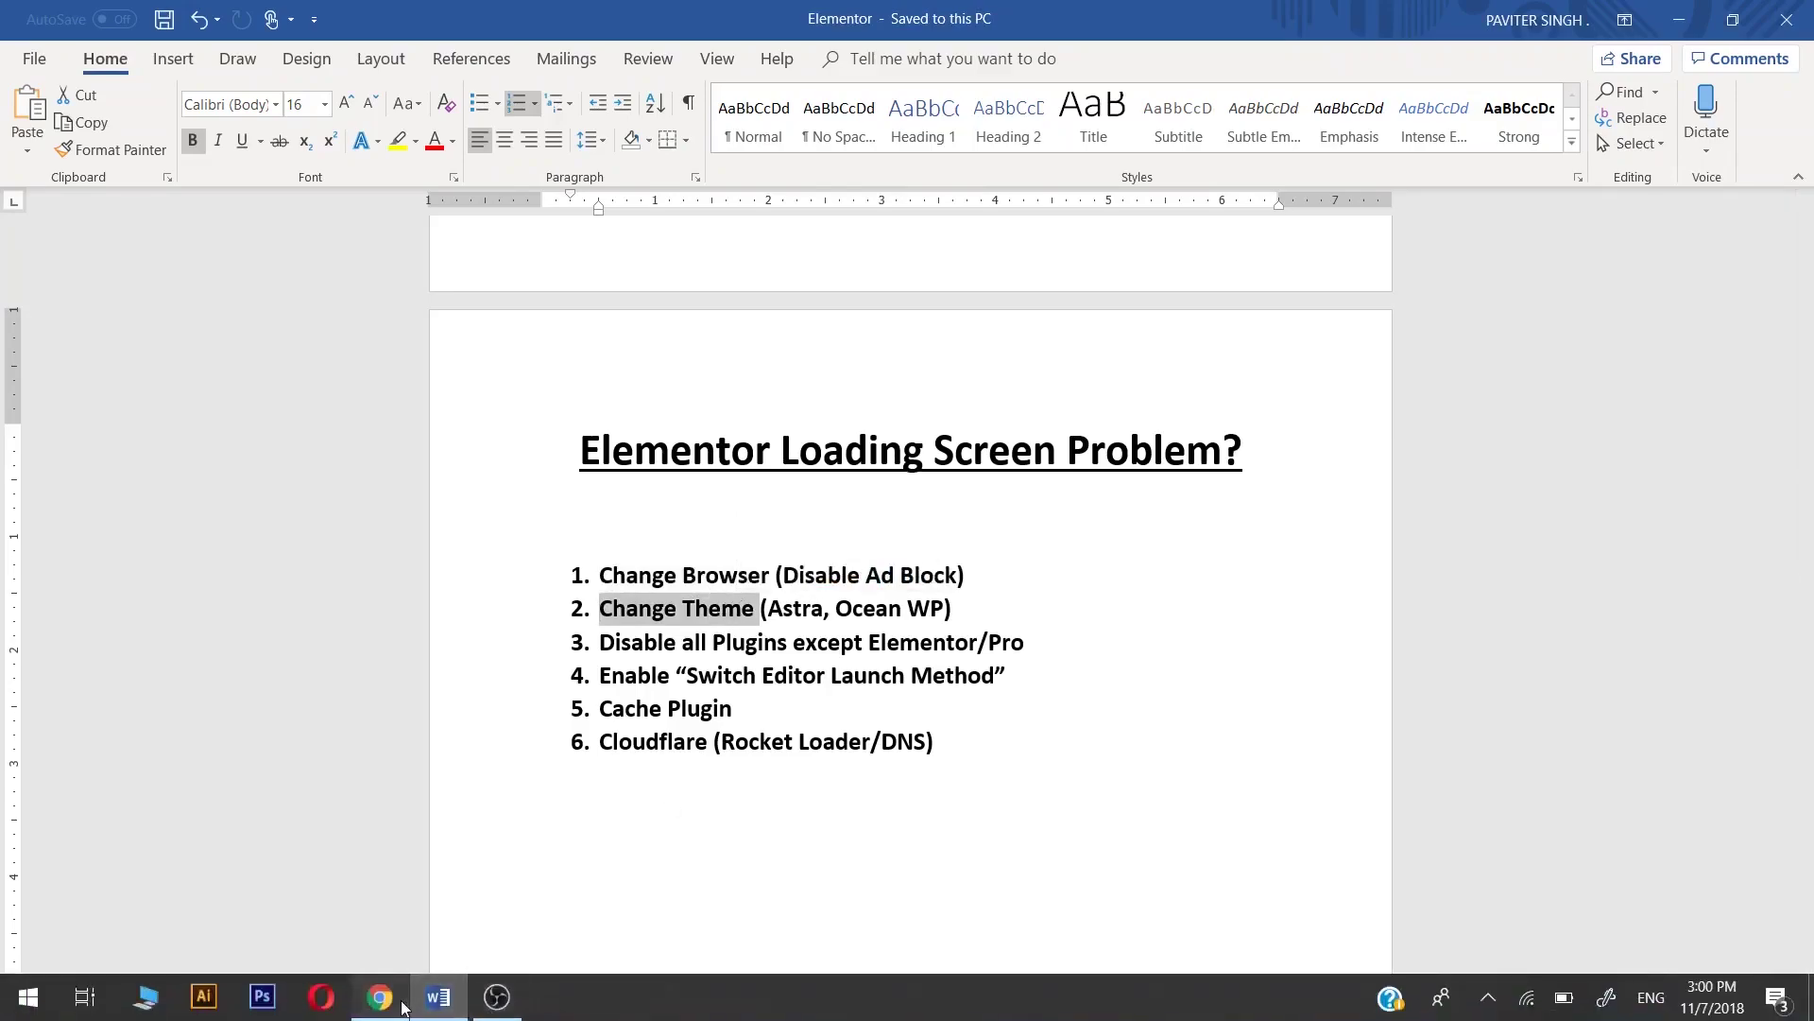
Switch to Chrome, try to open the front page in the Elementor editor, and go back to the page
click(401, 1007)
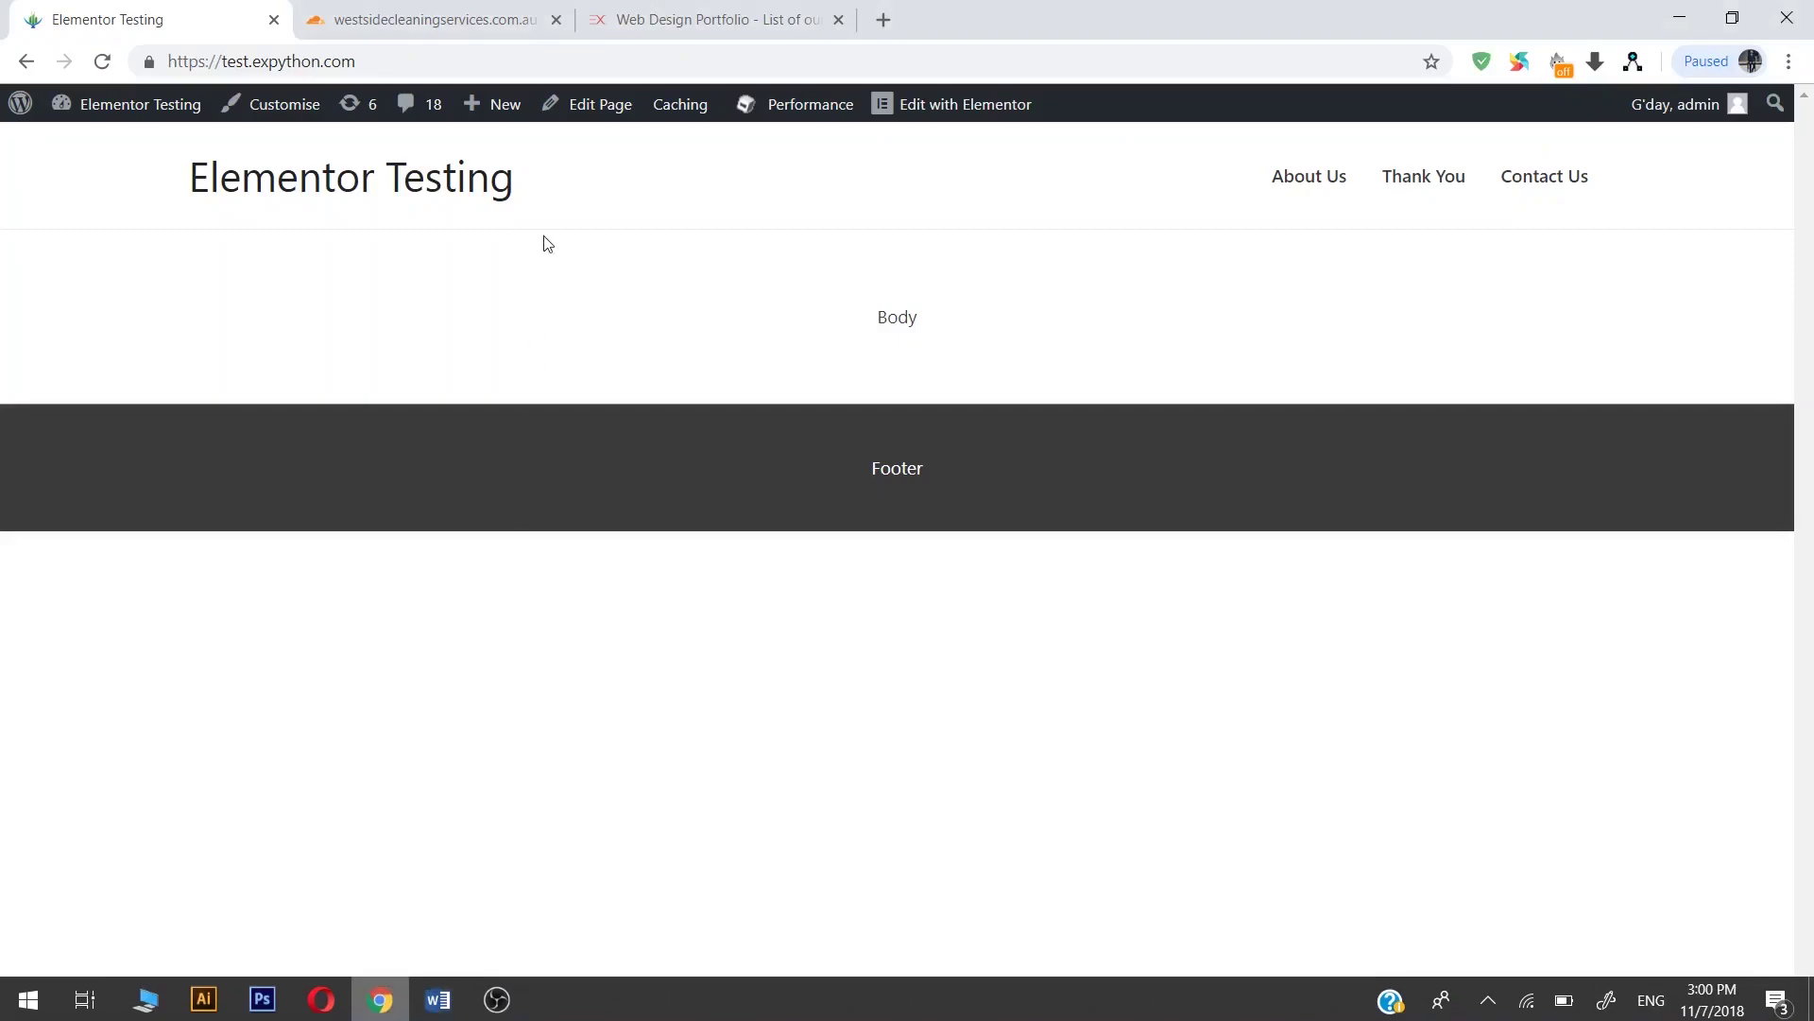
click(975, 115)
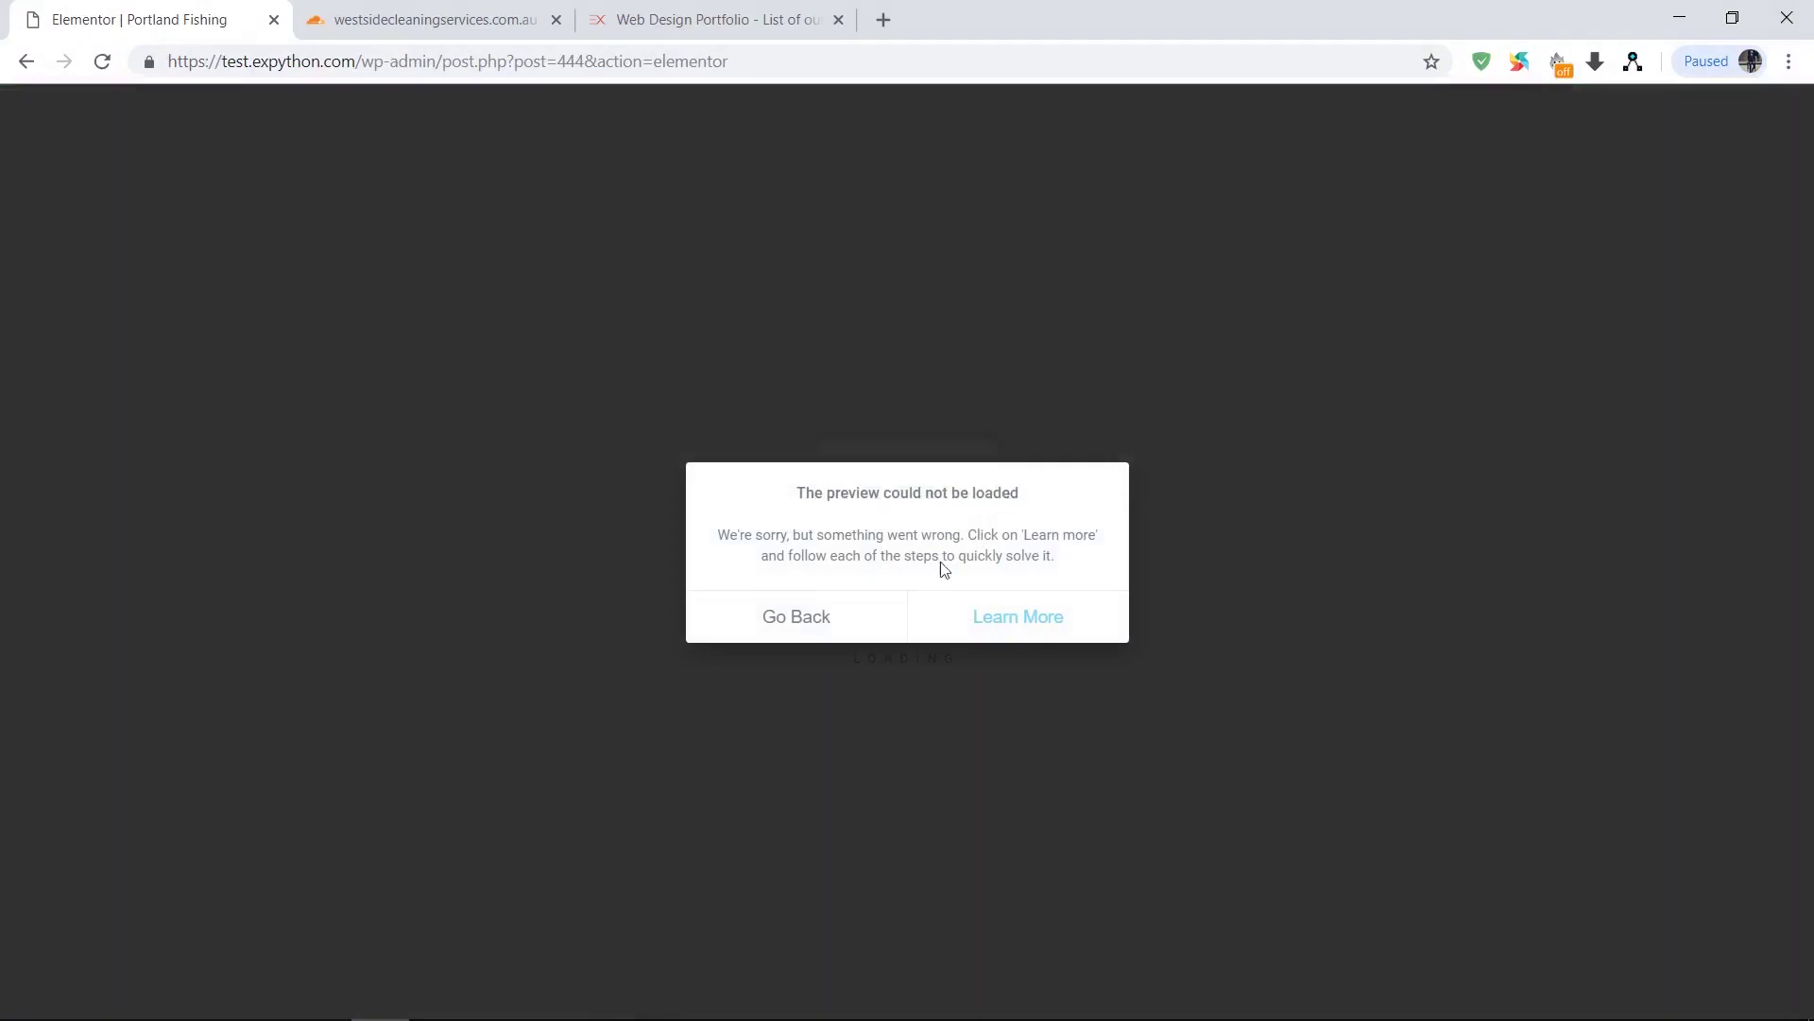
click(858, 624)
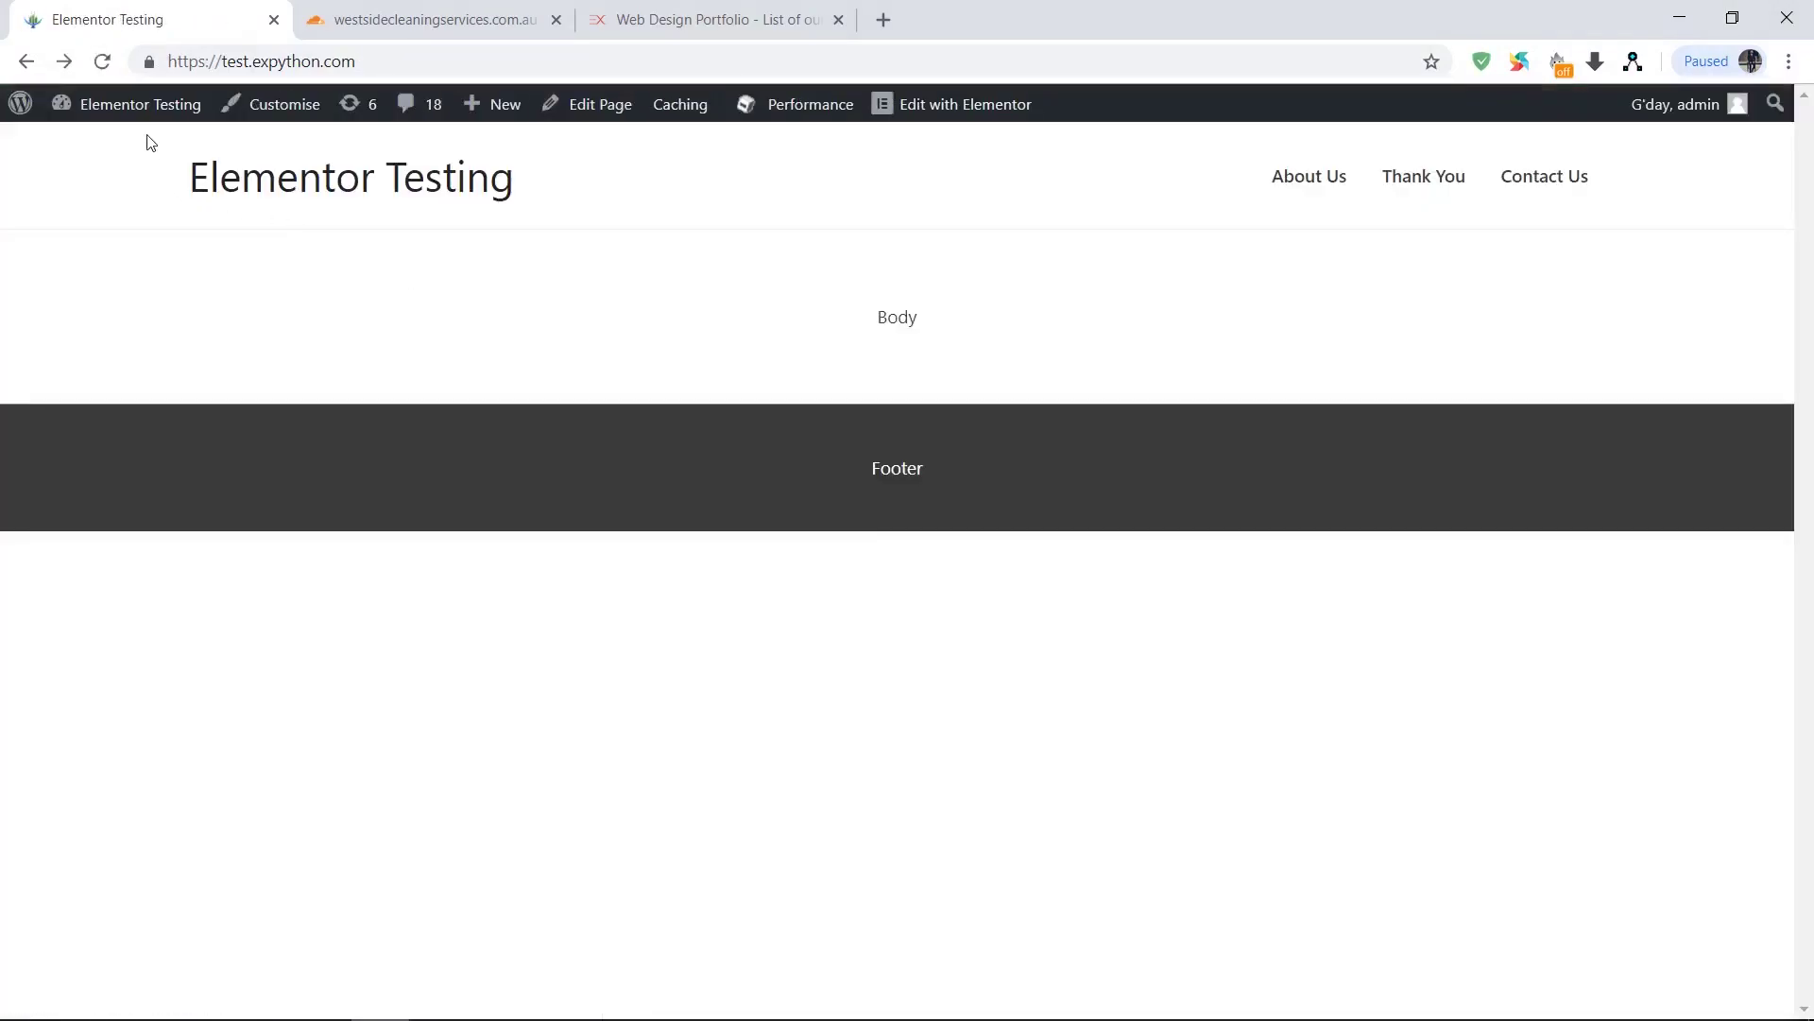
Open the installed themes list in the WordPress admin and view the details of the active Astra theme
mouse_move(143, 113)
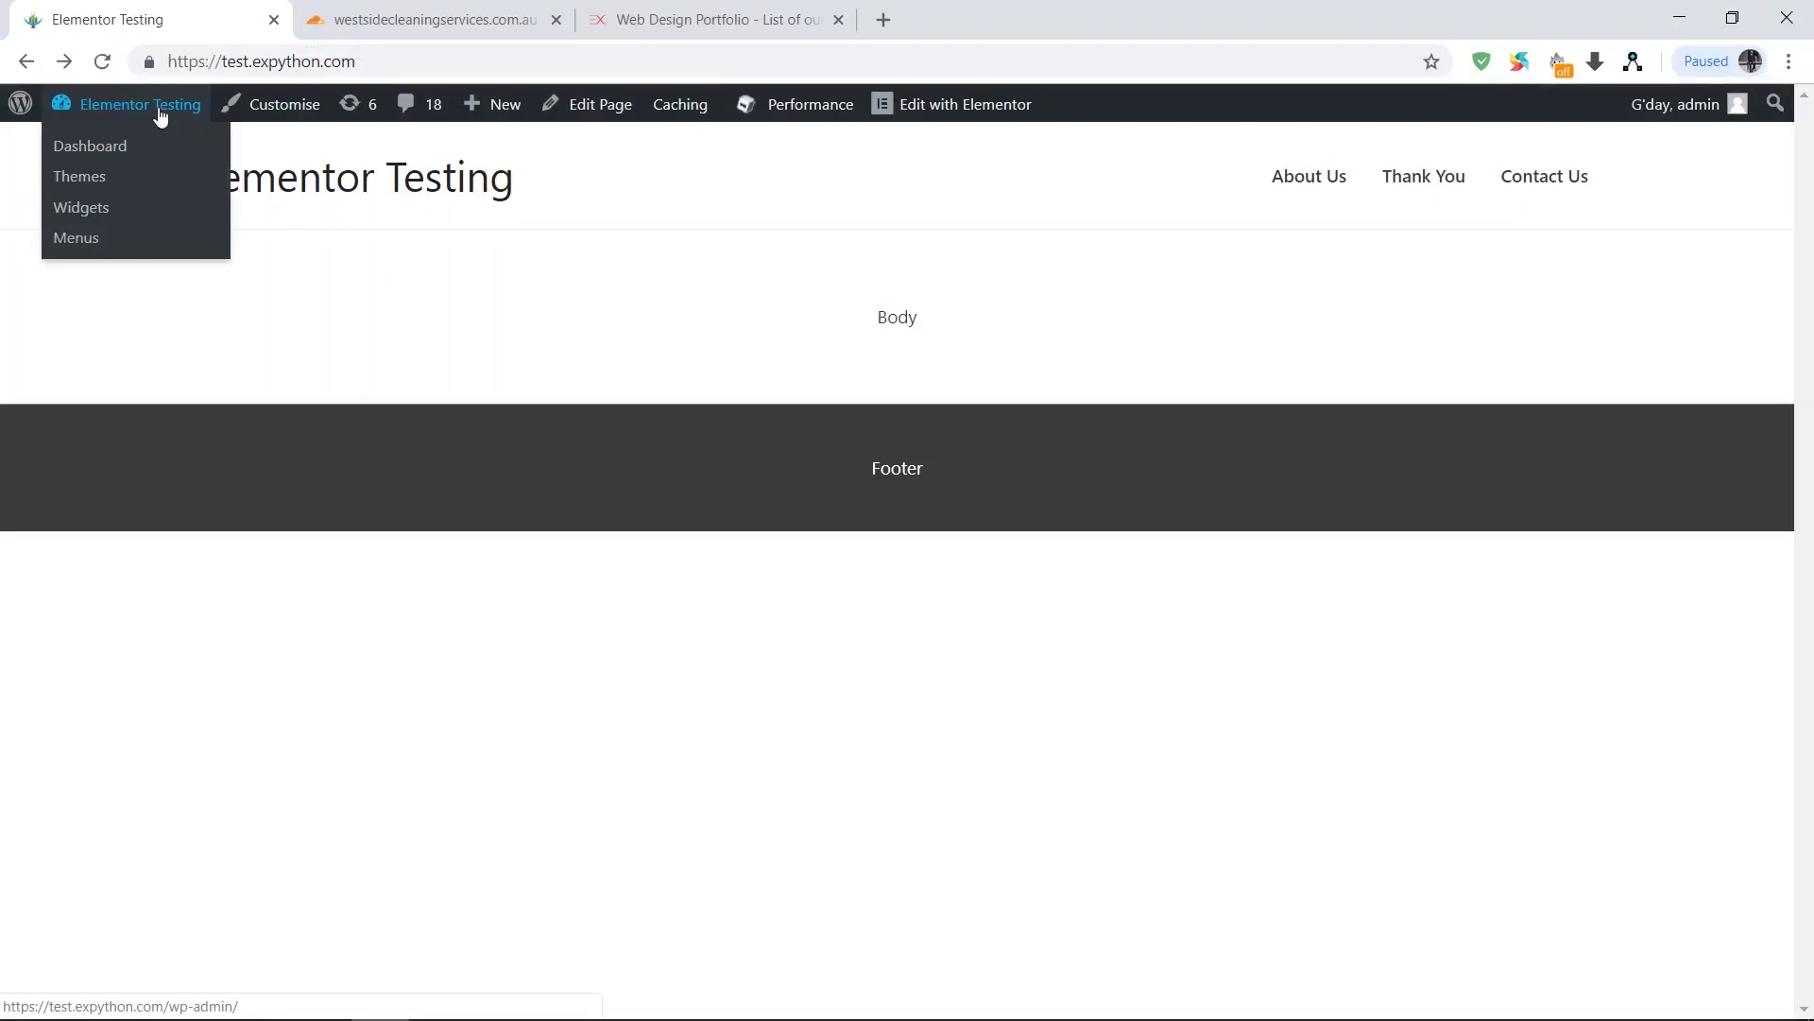
click(161, 115)
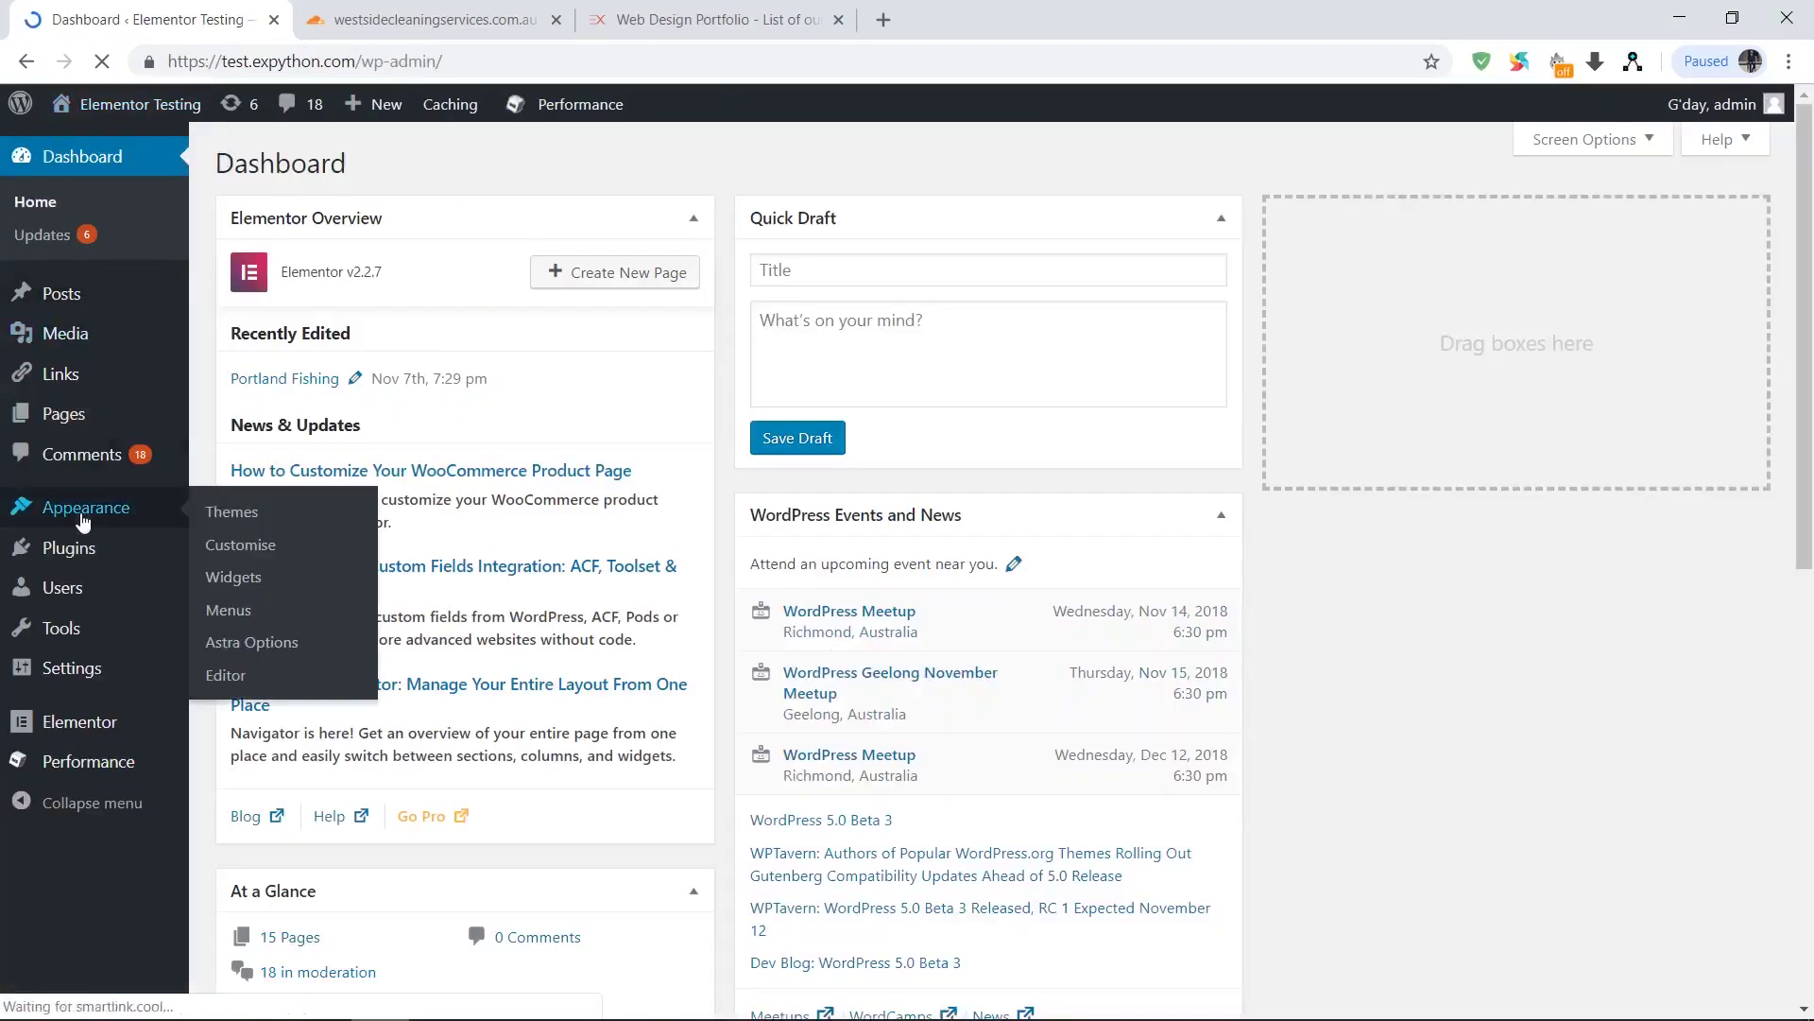
mouse_move(142, 548)
click(233, 559)
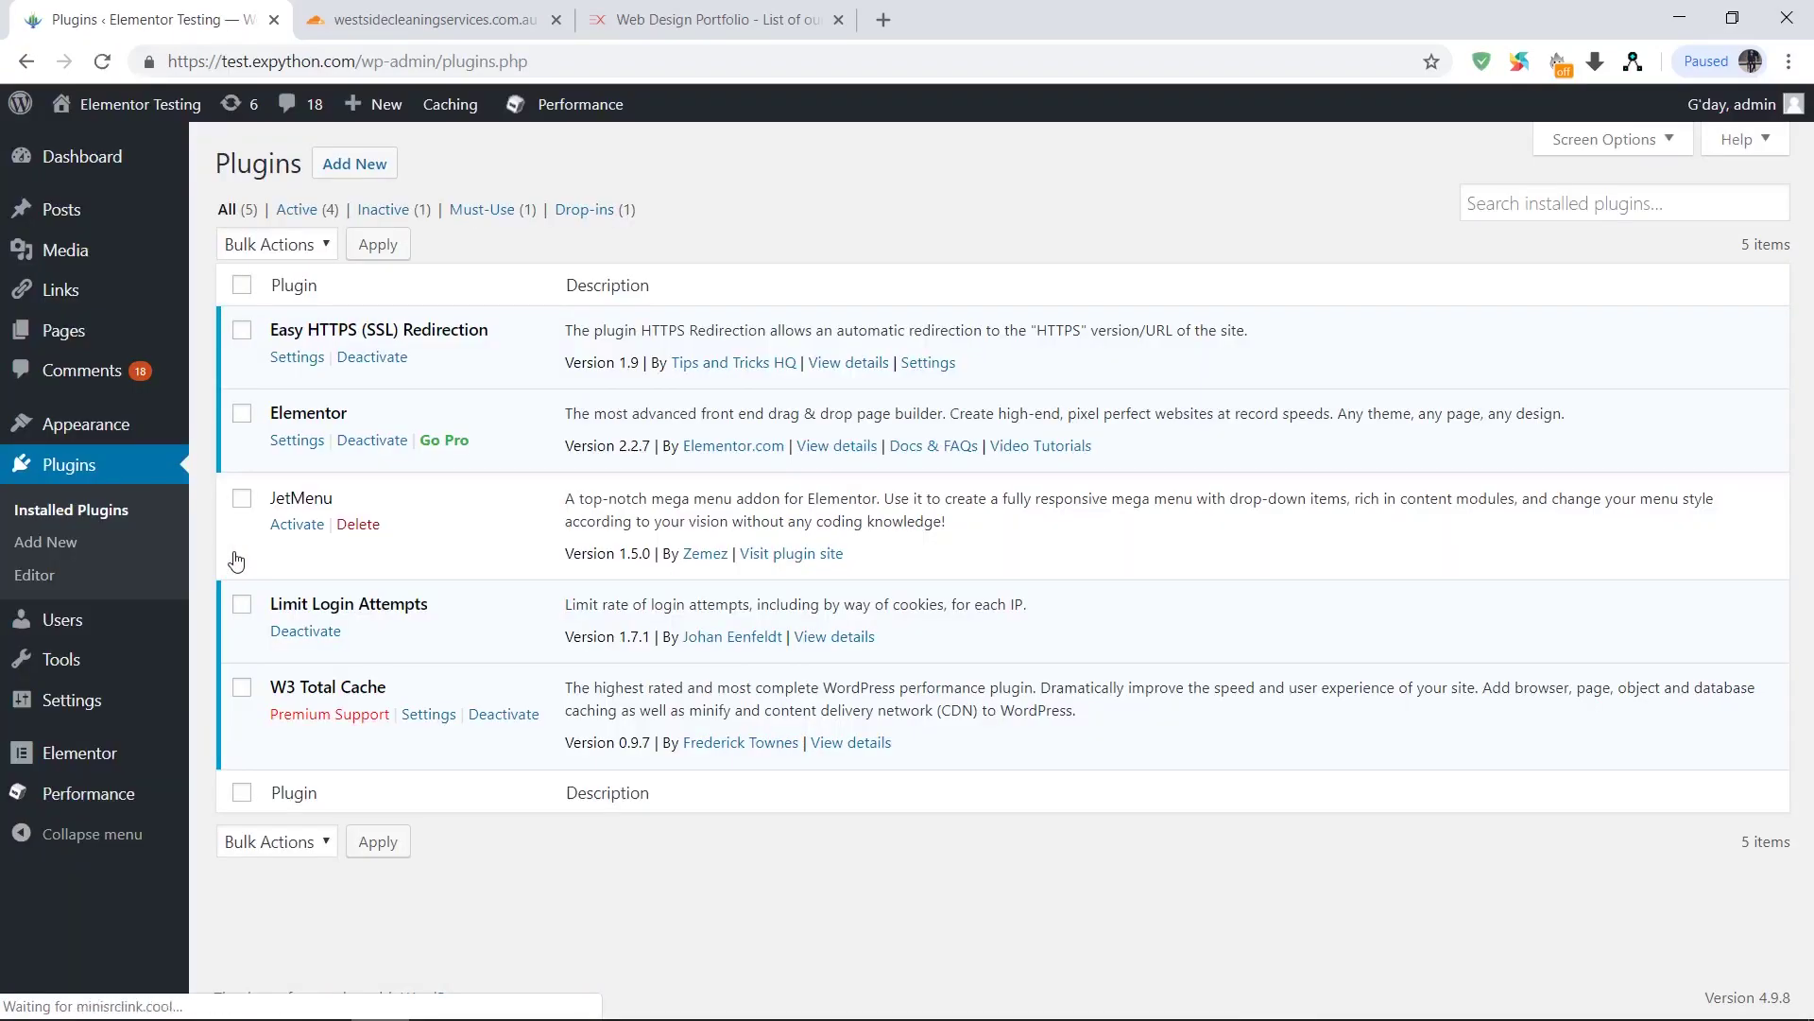
mouse_move(100, 442)
click(216, 431)
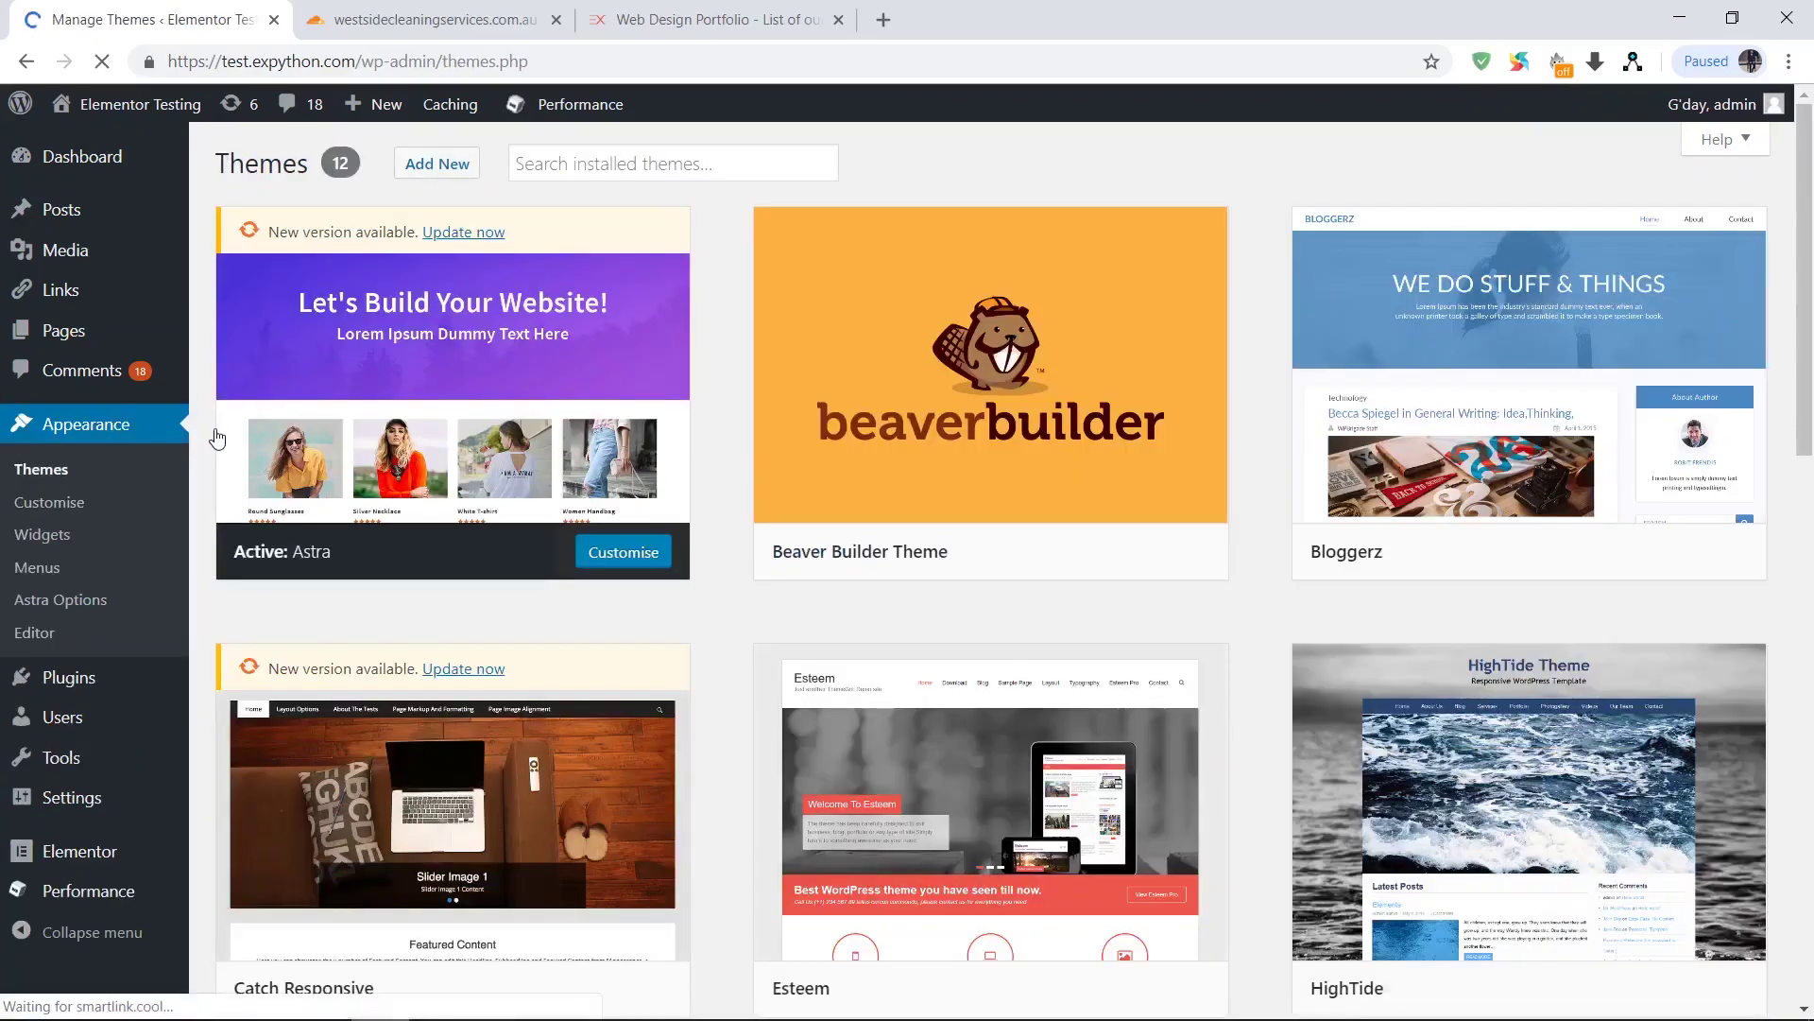
mouse_move(375, 328)
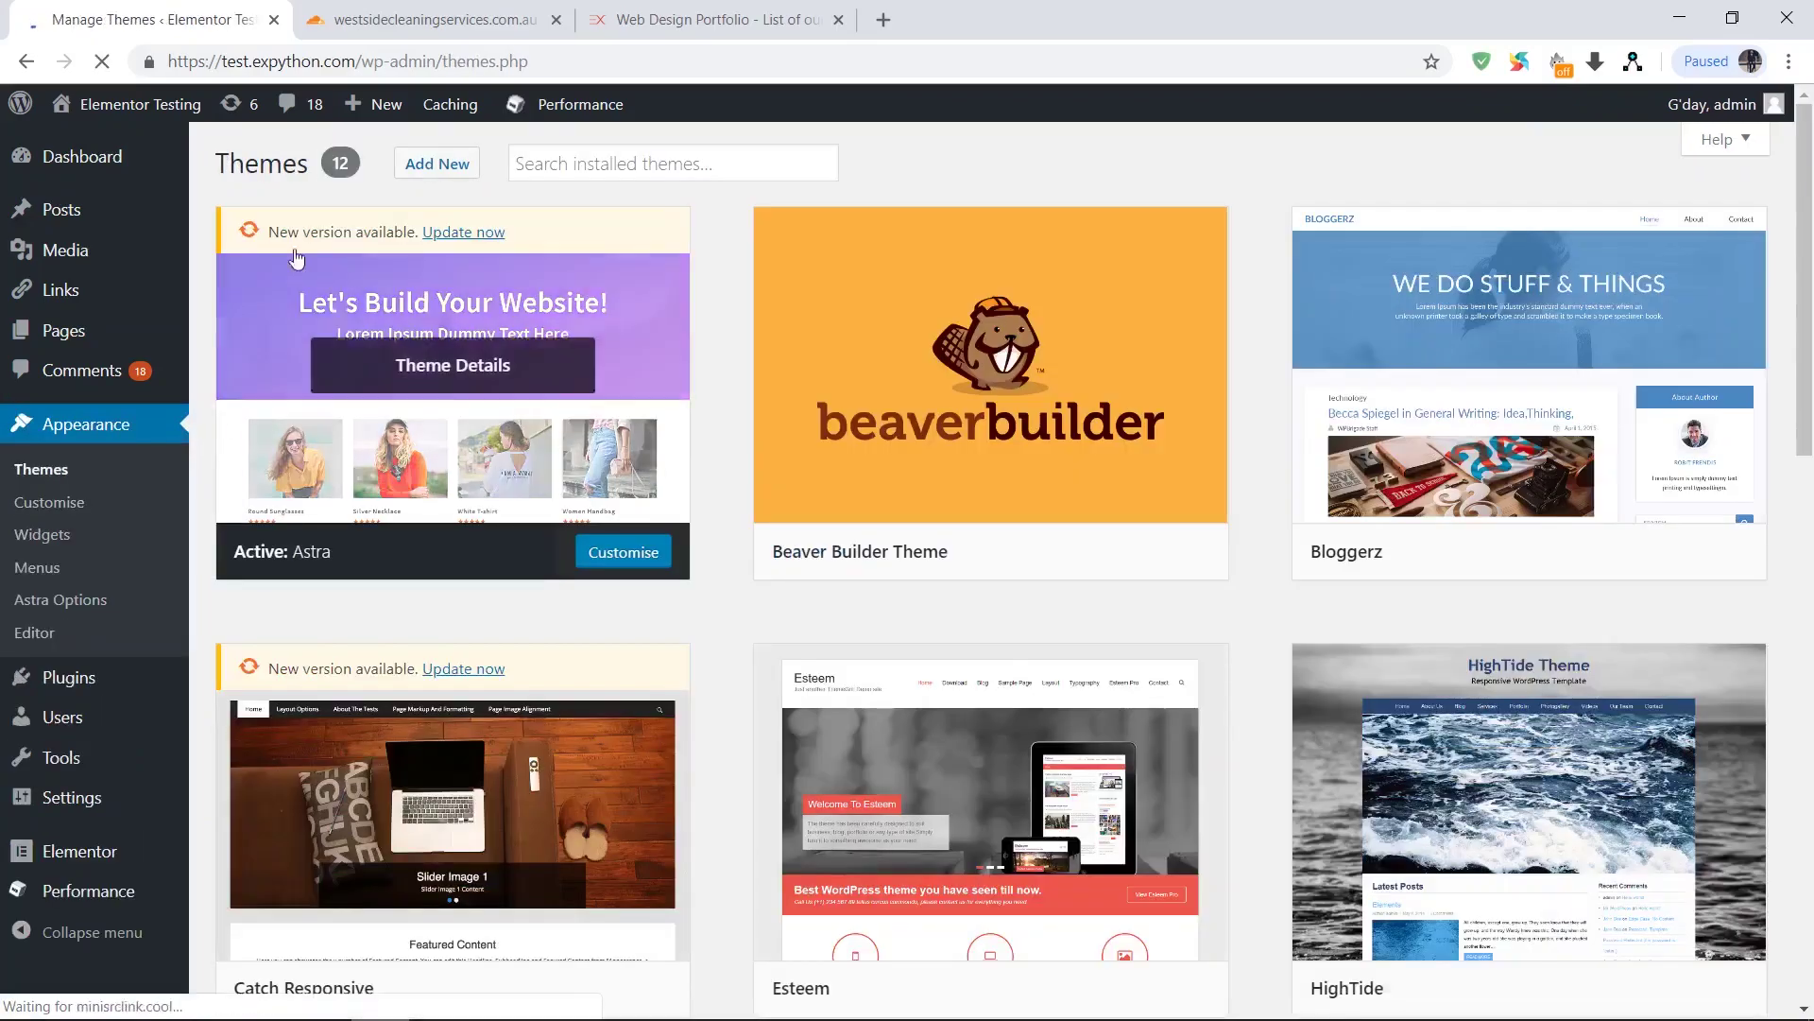
drag(336, 553, 298, 561)
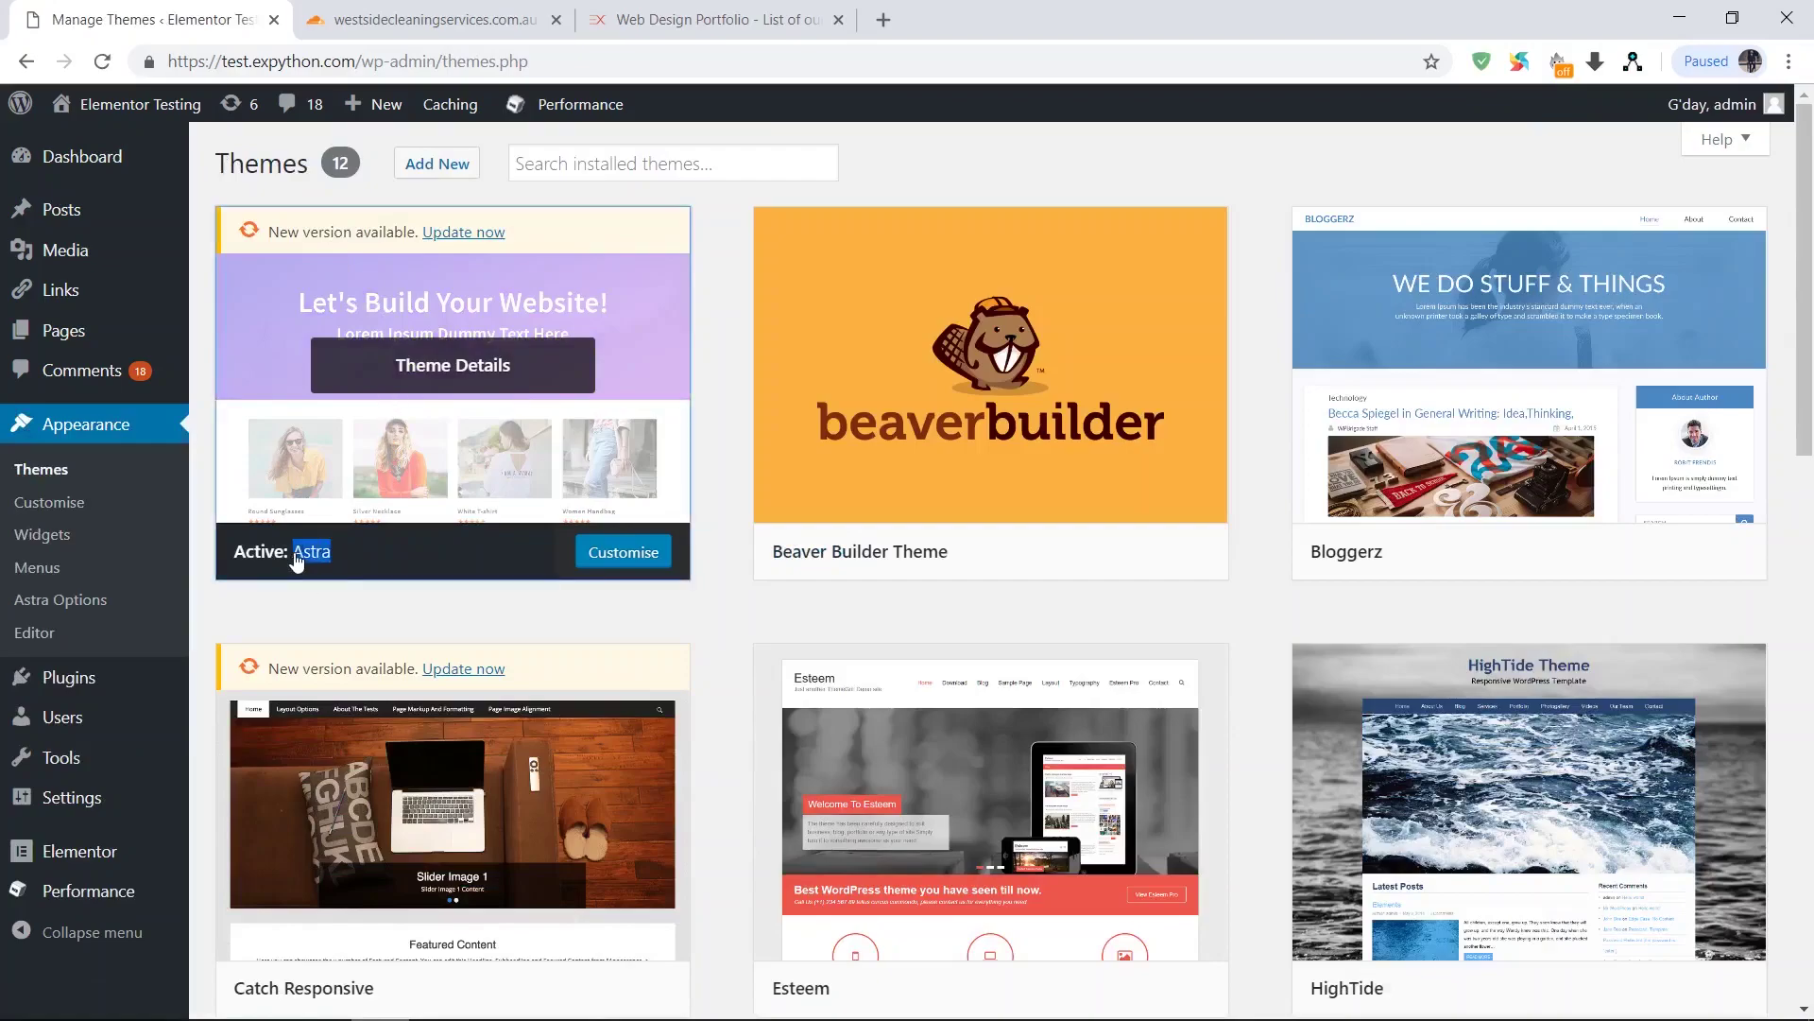
click(295, 557)
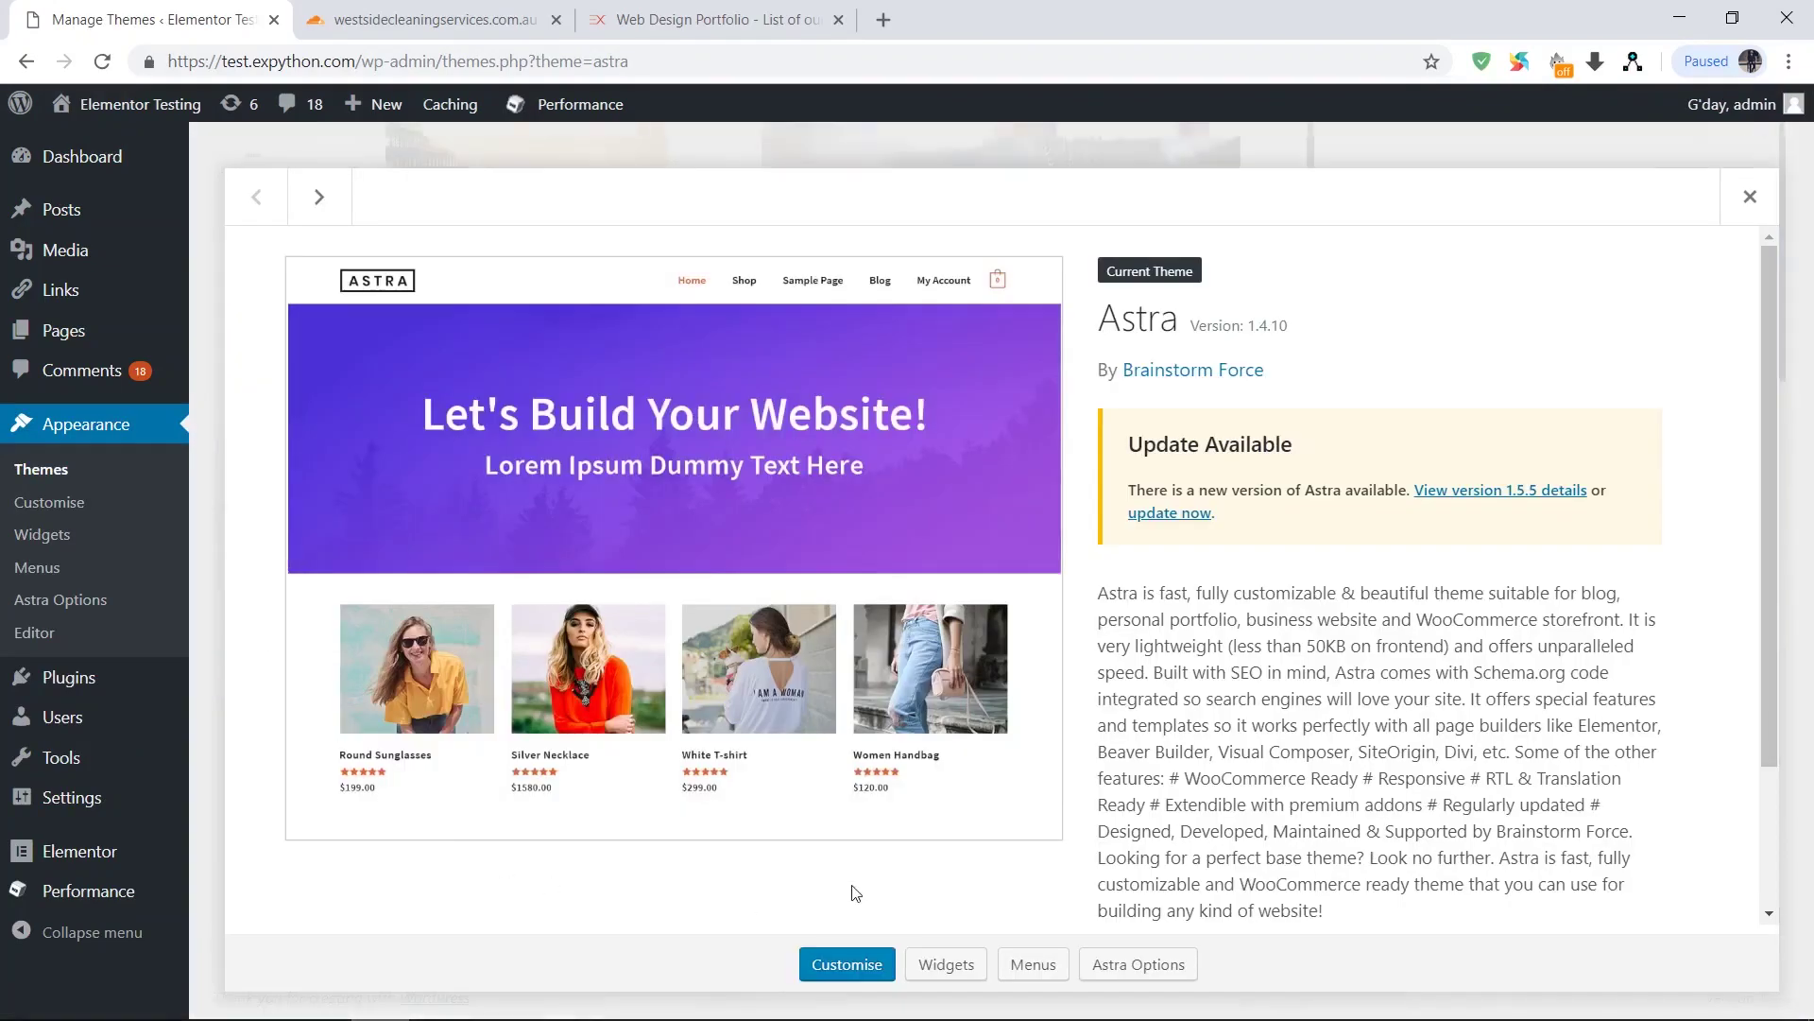
scroll(856, 893, down, 2)
scroll(1265, 289, up, 2)
Browse the example websites on the exPYTHON portfolio page and return to the theme details to highlight the name Astra
click(719, 19)
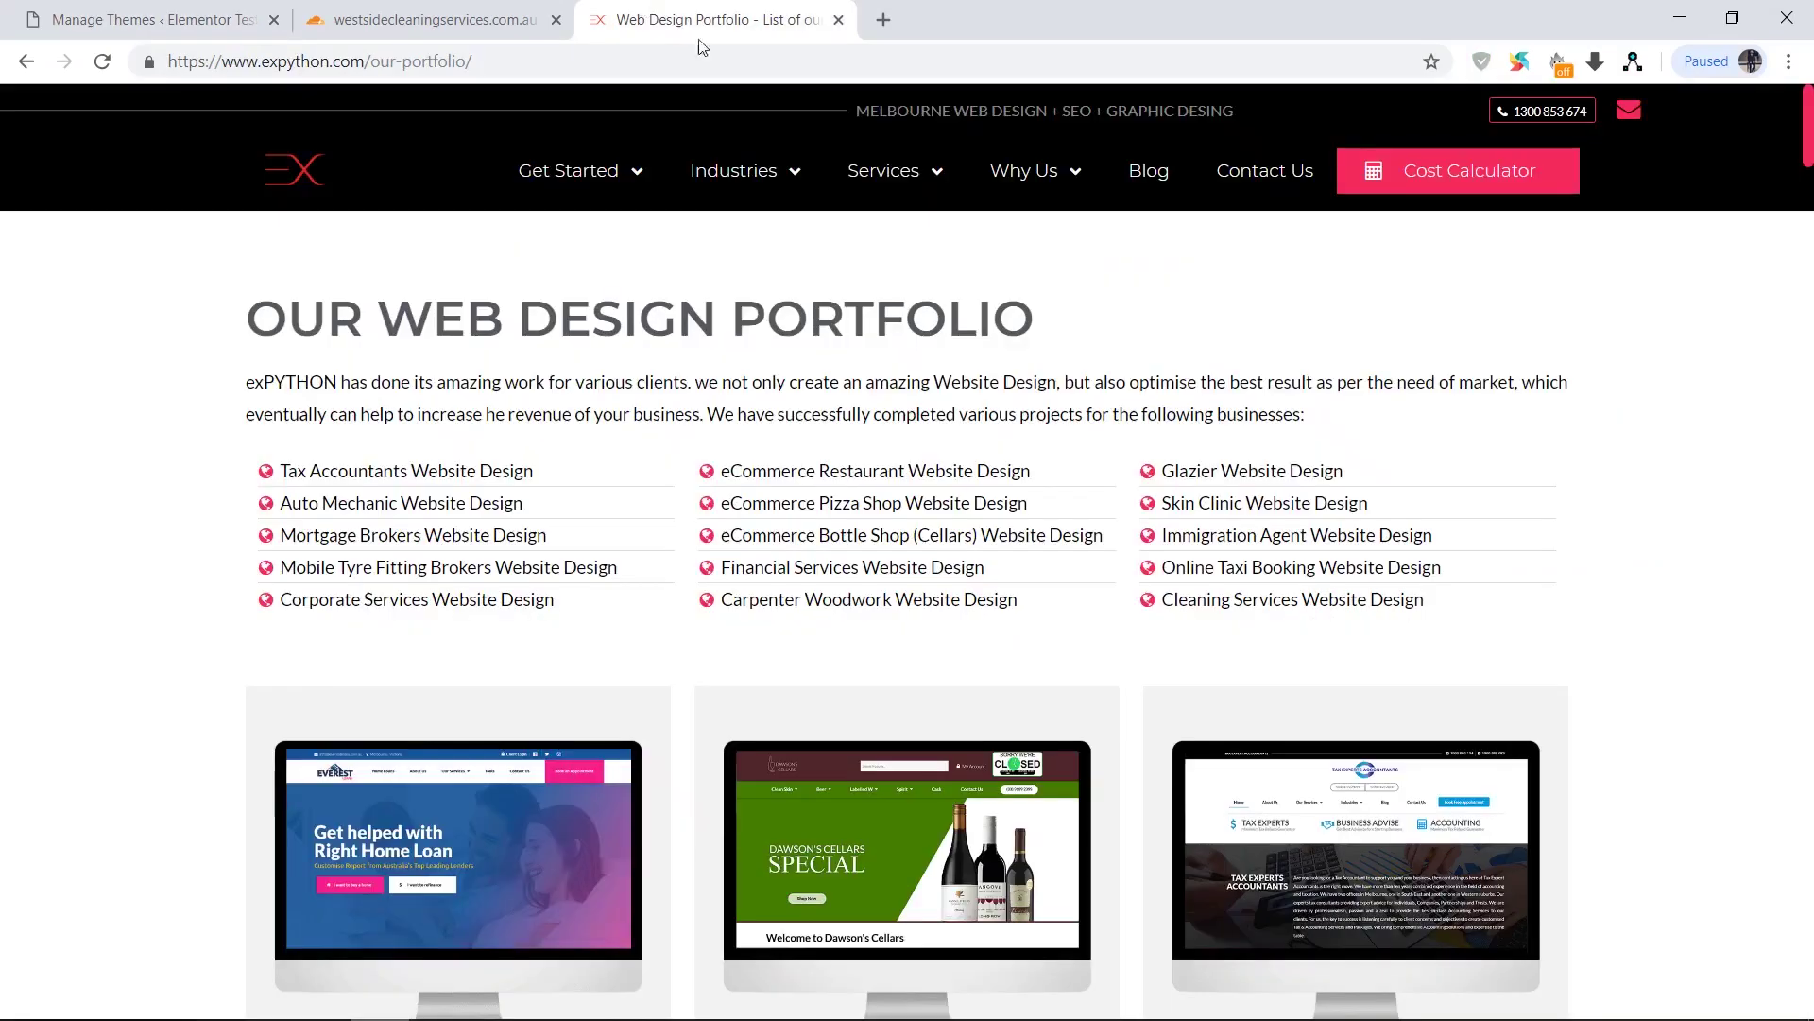
scroll(510, 567, down, 2)
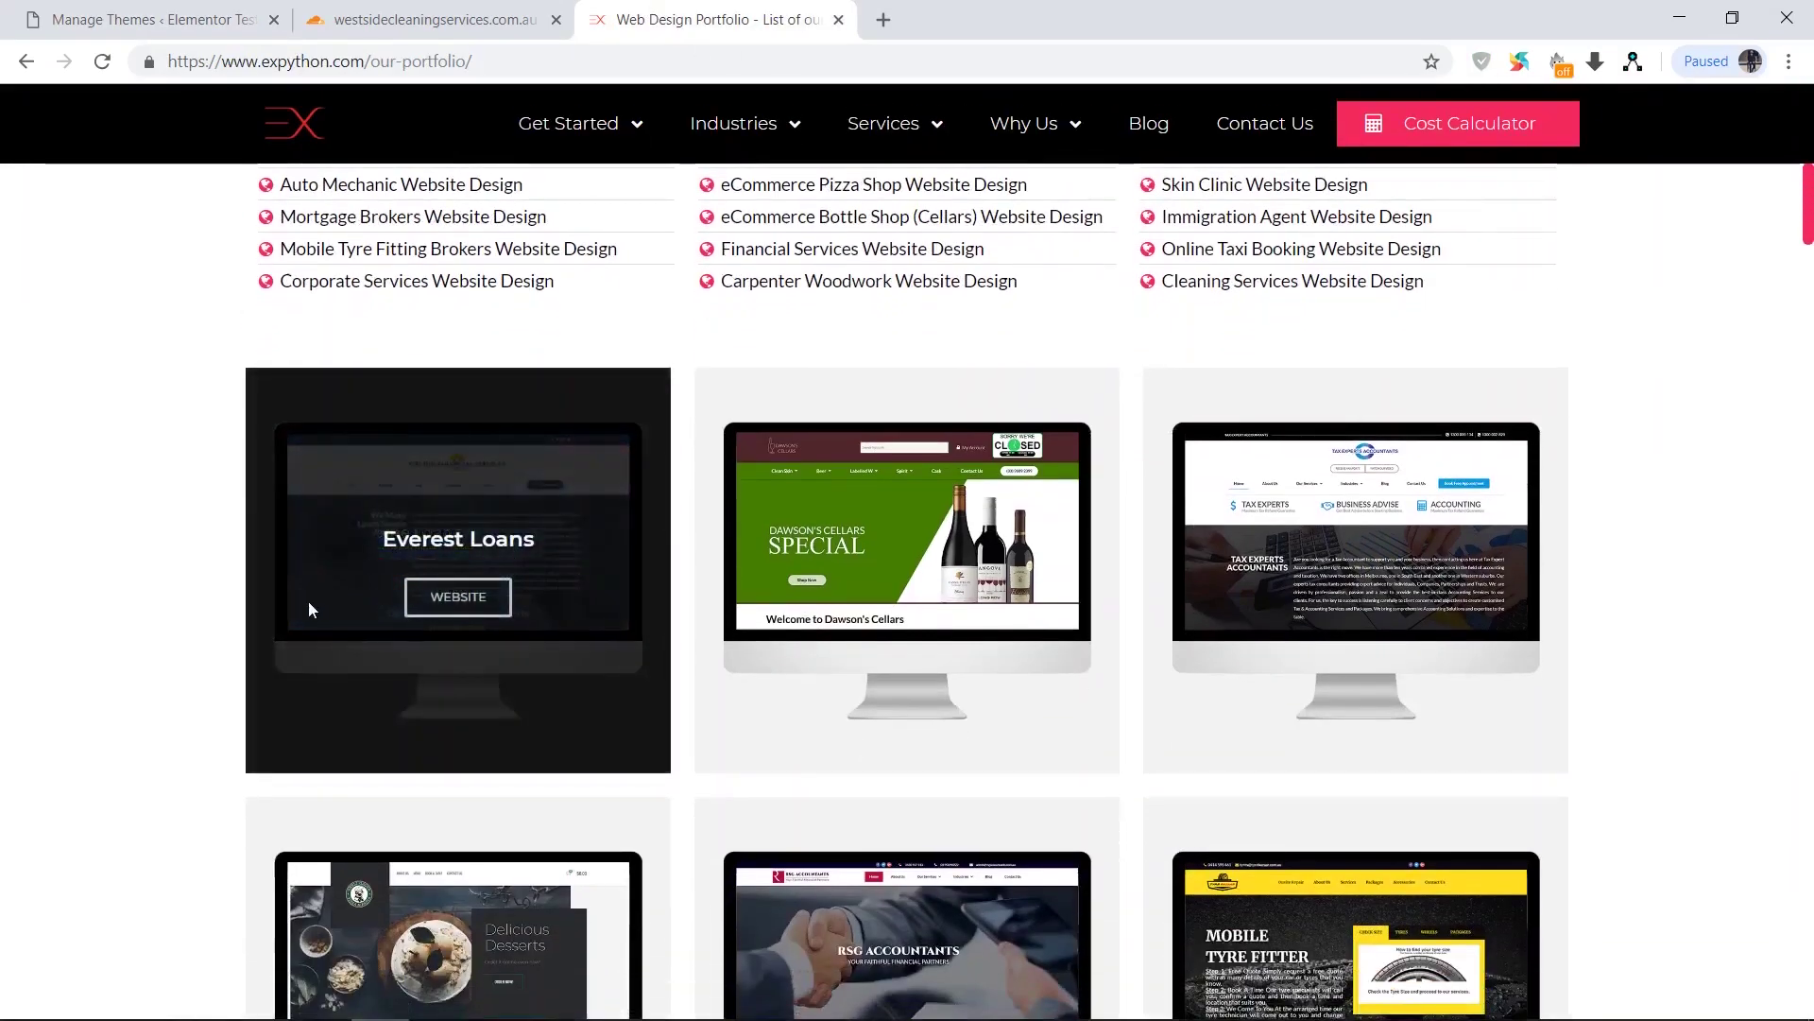
scroll(308, 601, down, 2)
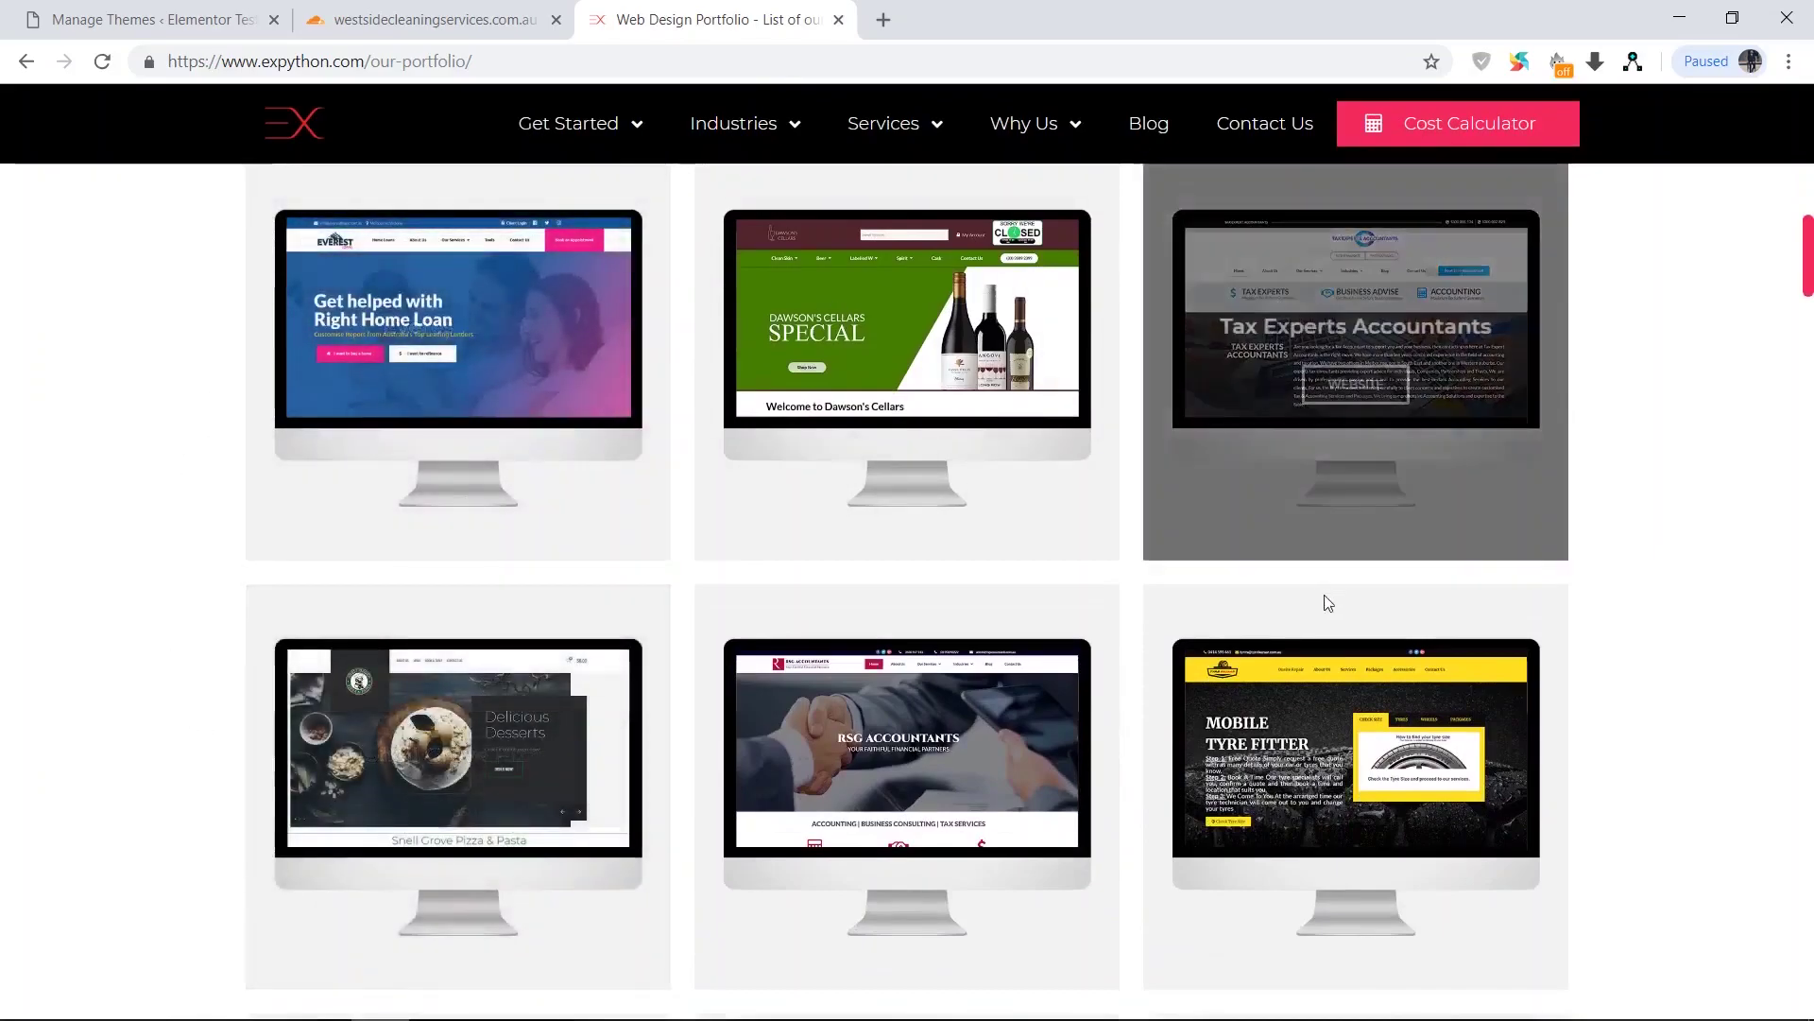
scroll(64, 647, down, 7)
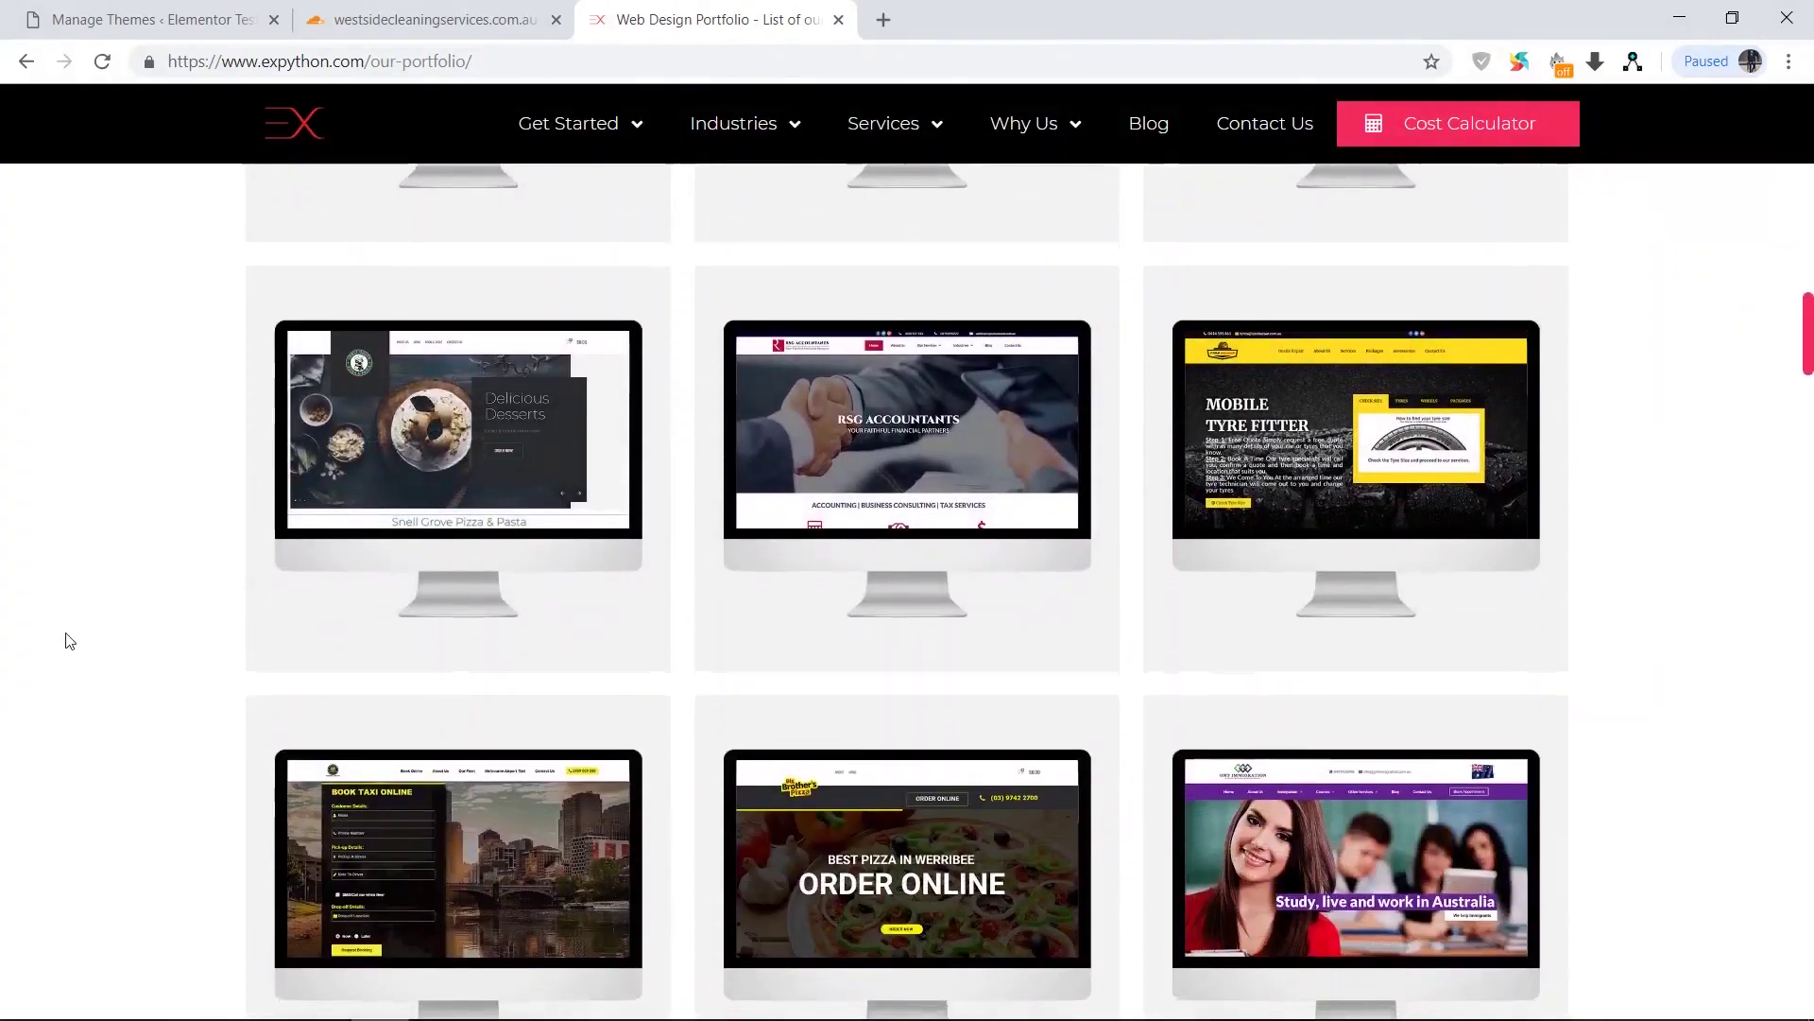
scroll(72, 640, down, 10)
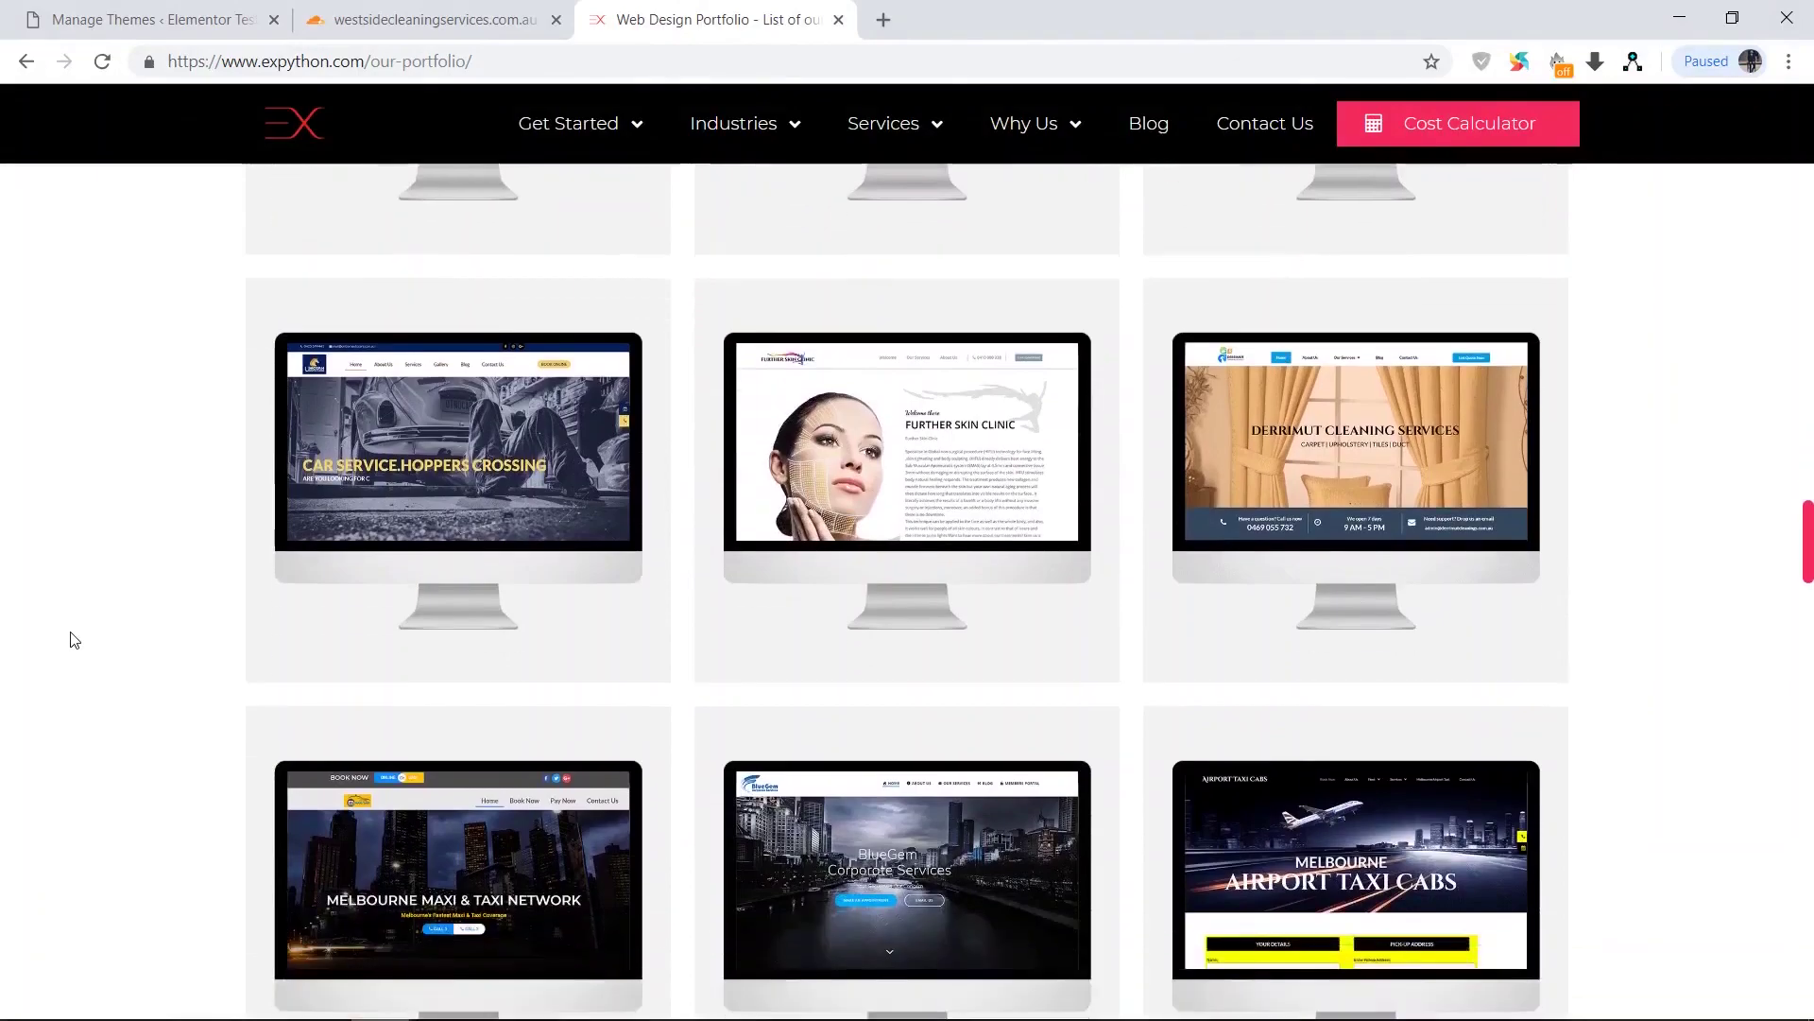
scroll(74, 640, down, 5)
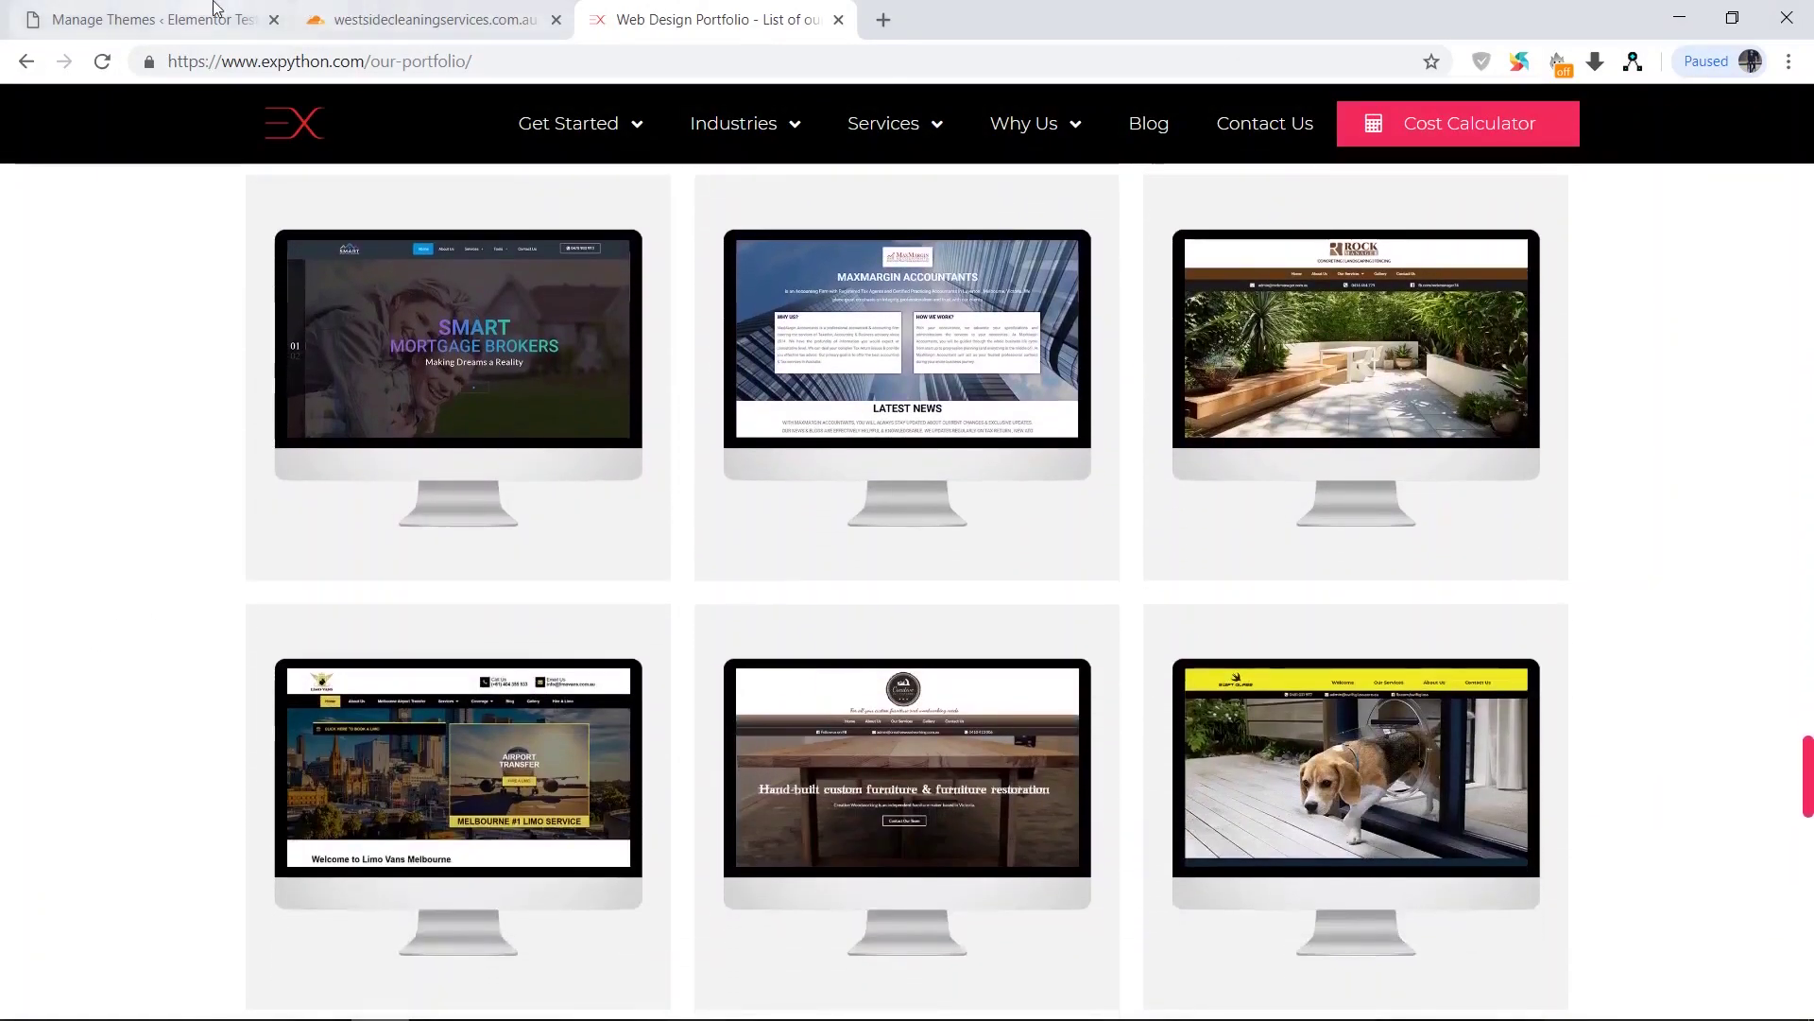
click(247, 17)
drag(1177, 317, 1107, 310)
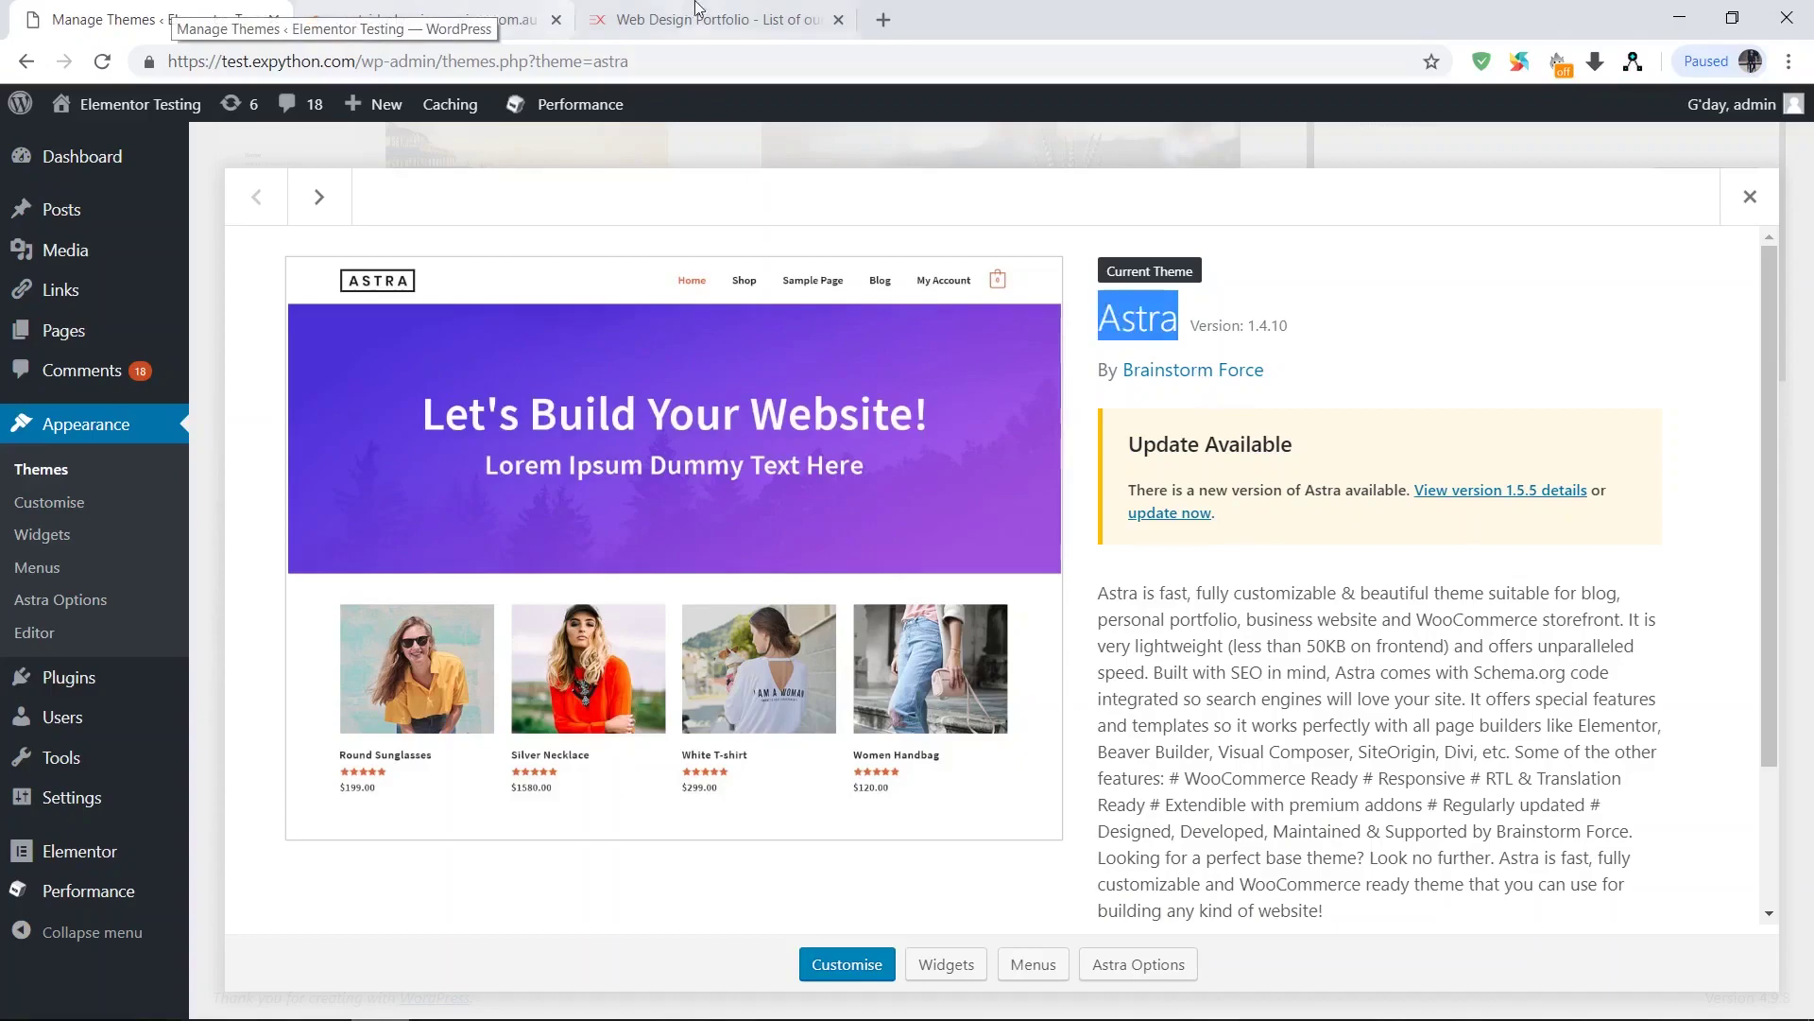
Switch to Word and highlight "Disable all Plugins except Elementor/Pro" in the troubleshooting list
mouse_move(544, 1011)
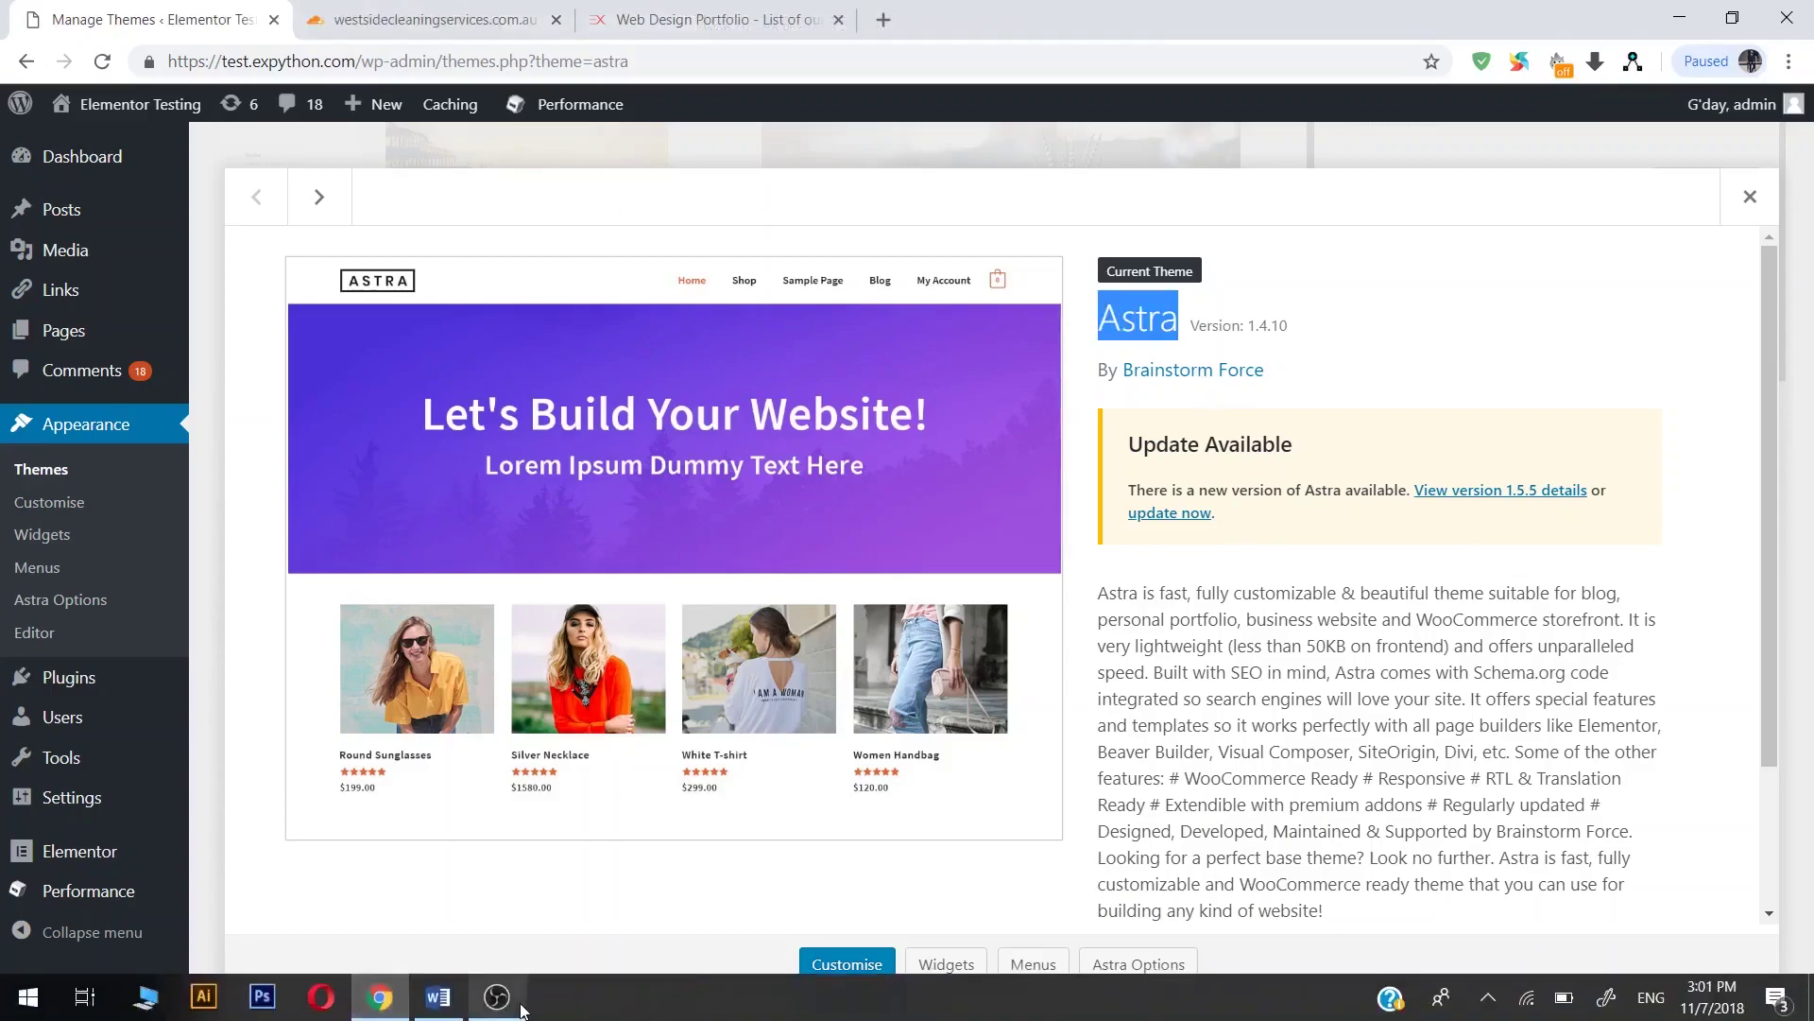
click(439, 1000)
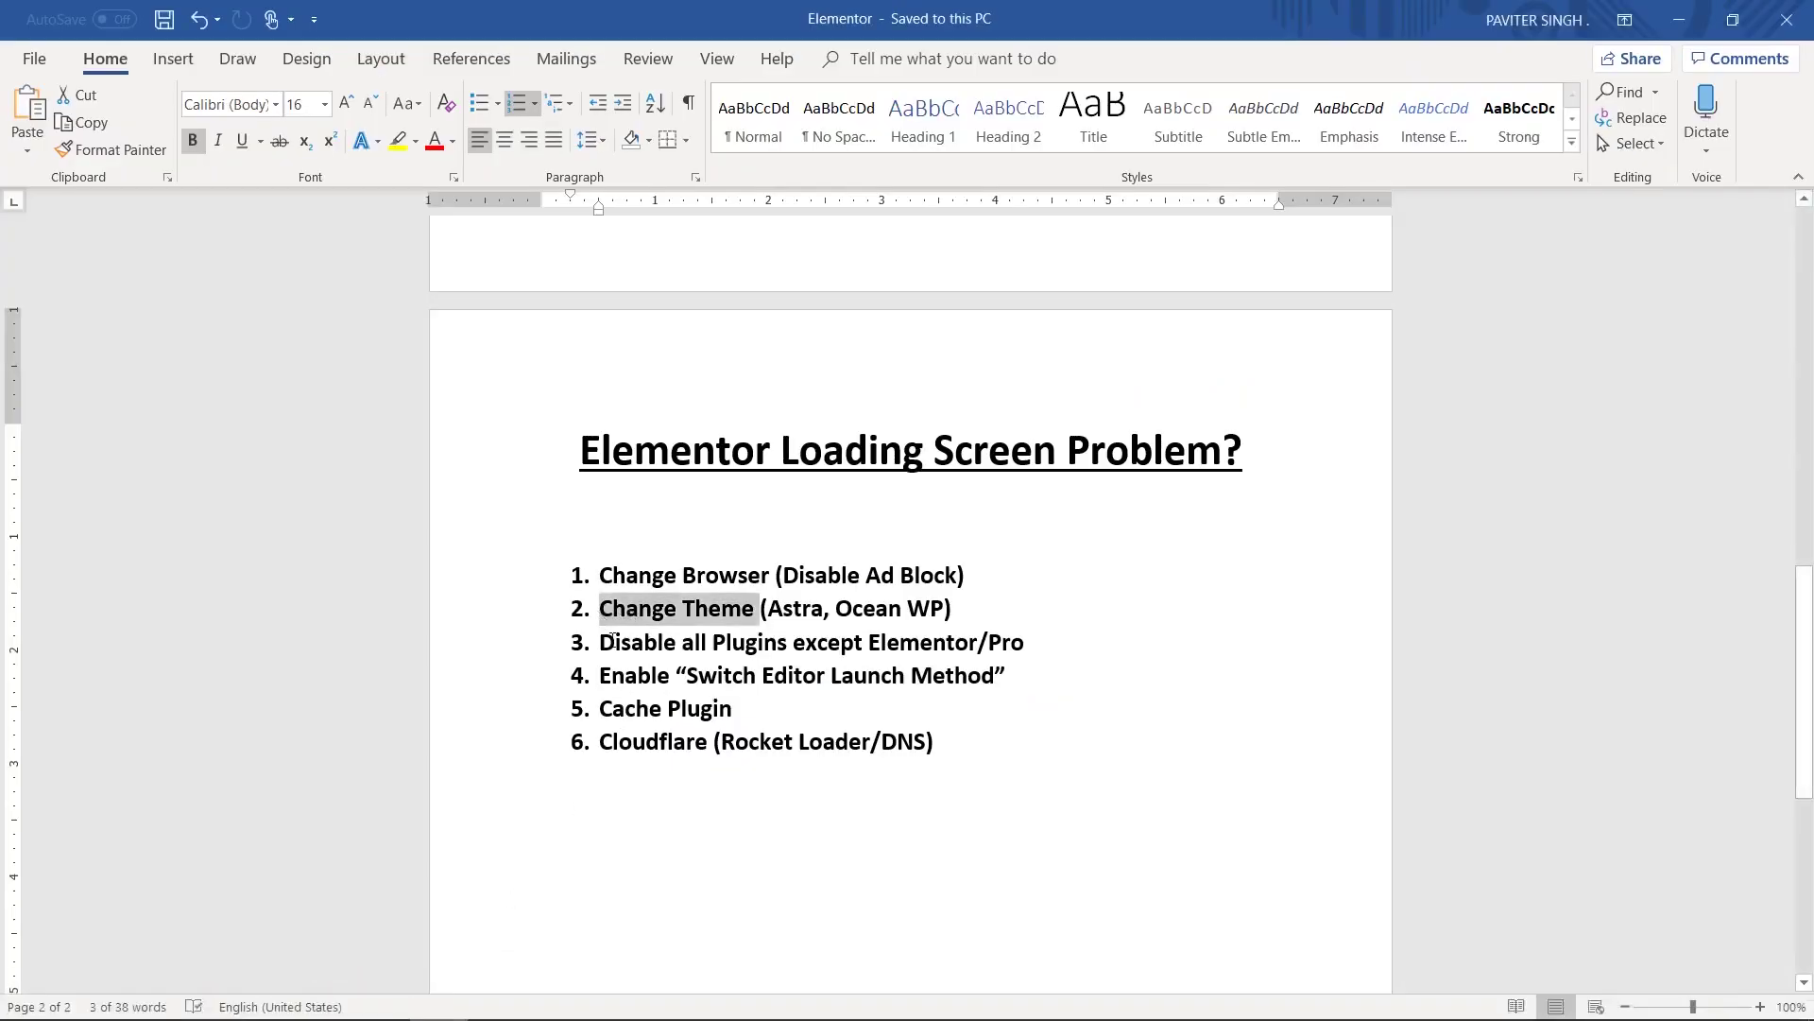
drag(599, 639, 1015, 628)
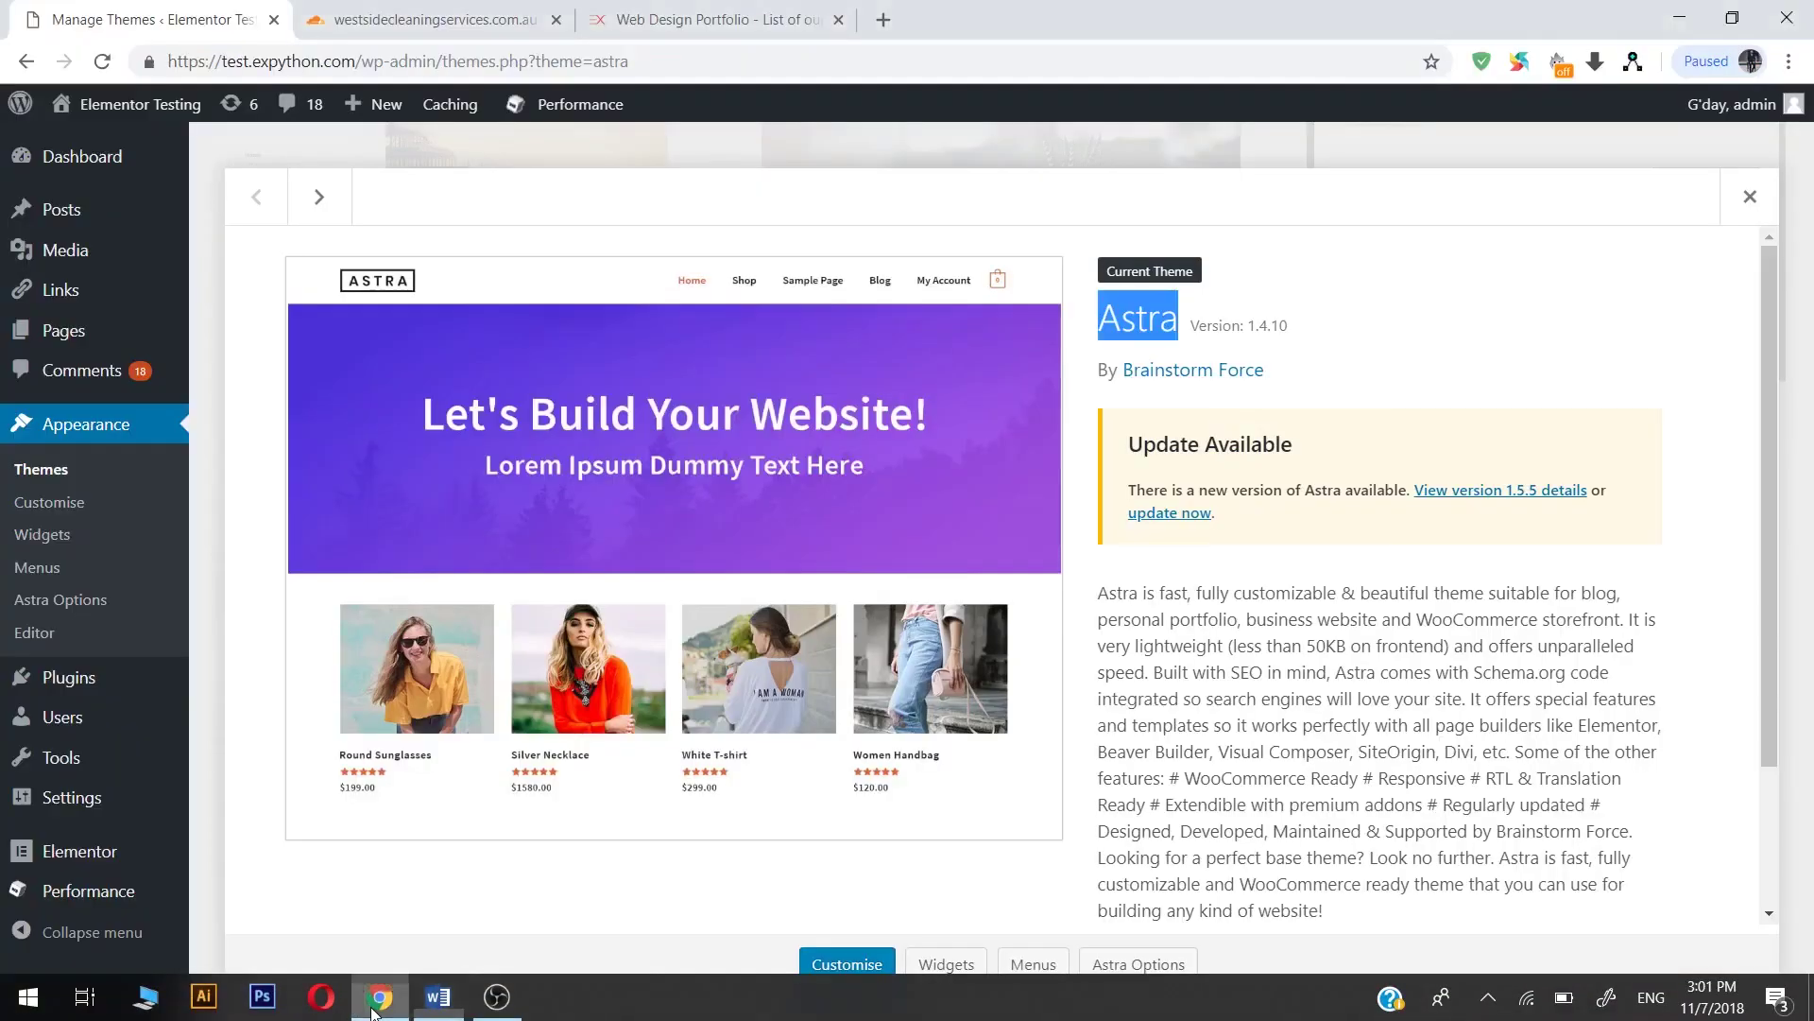
Switch to Chrome and deactivate the Easy HTTPS (SSL) Redirection, Limit Login Attempts and W3 Total Cache plugins
click(376, 1007)
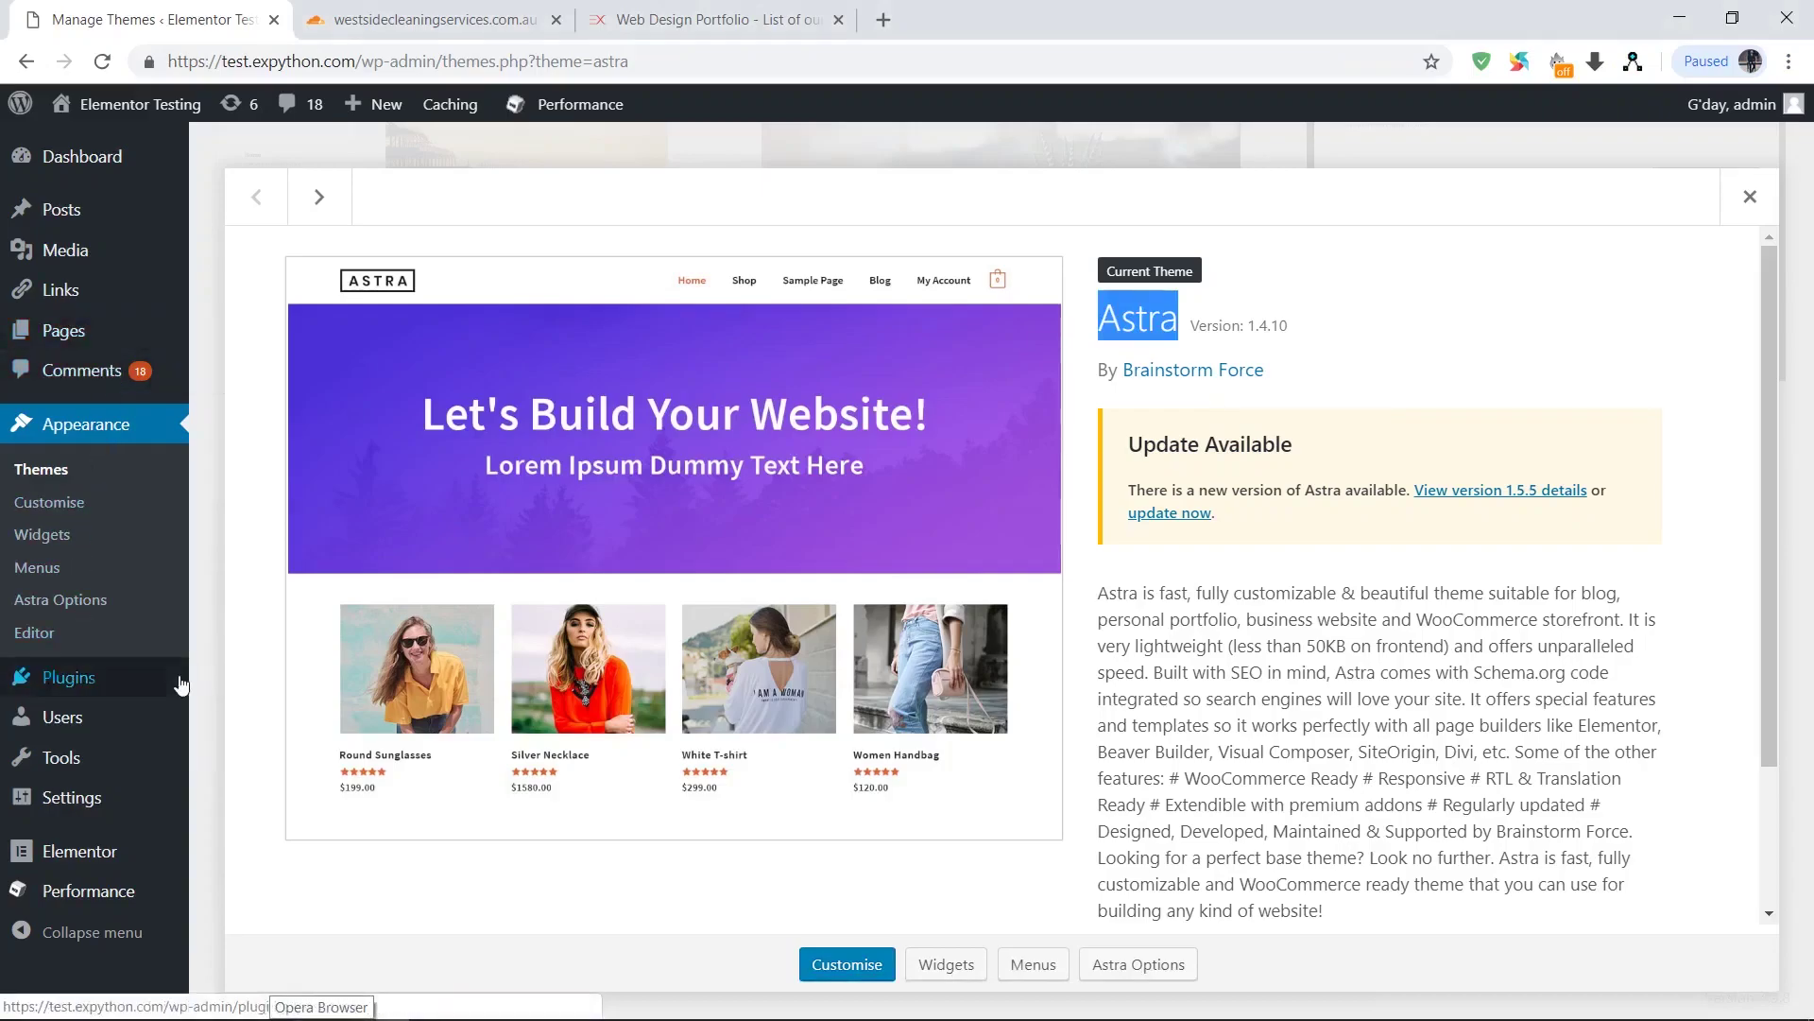
click(59, 688)
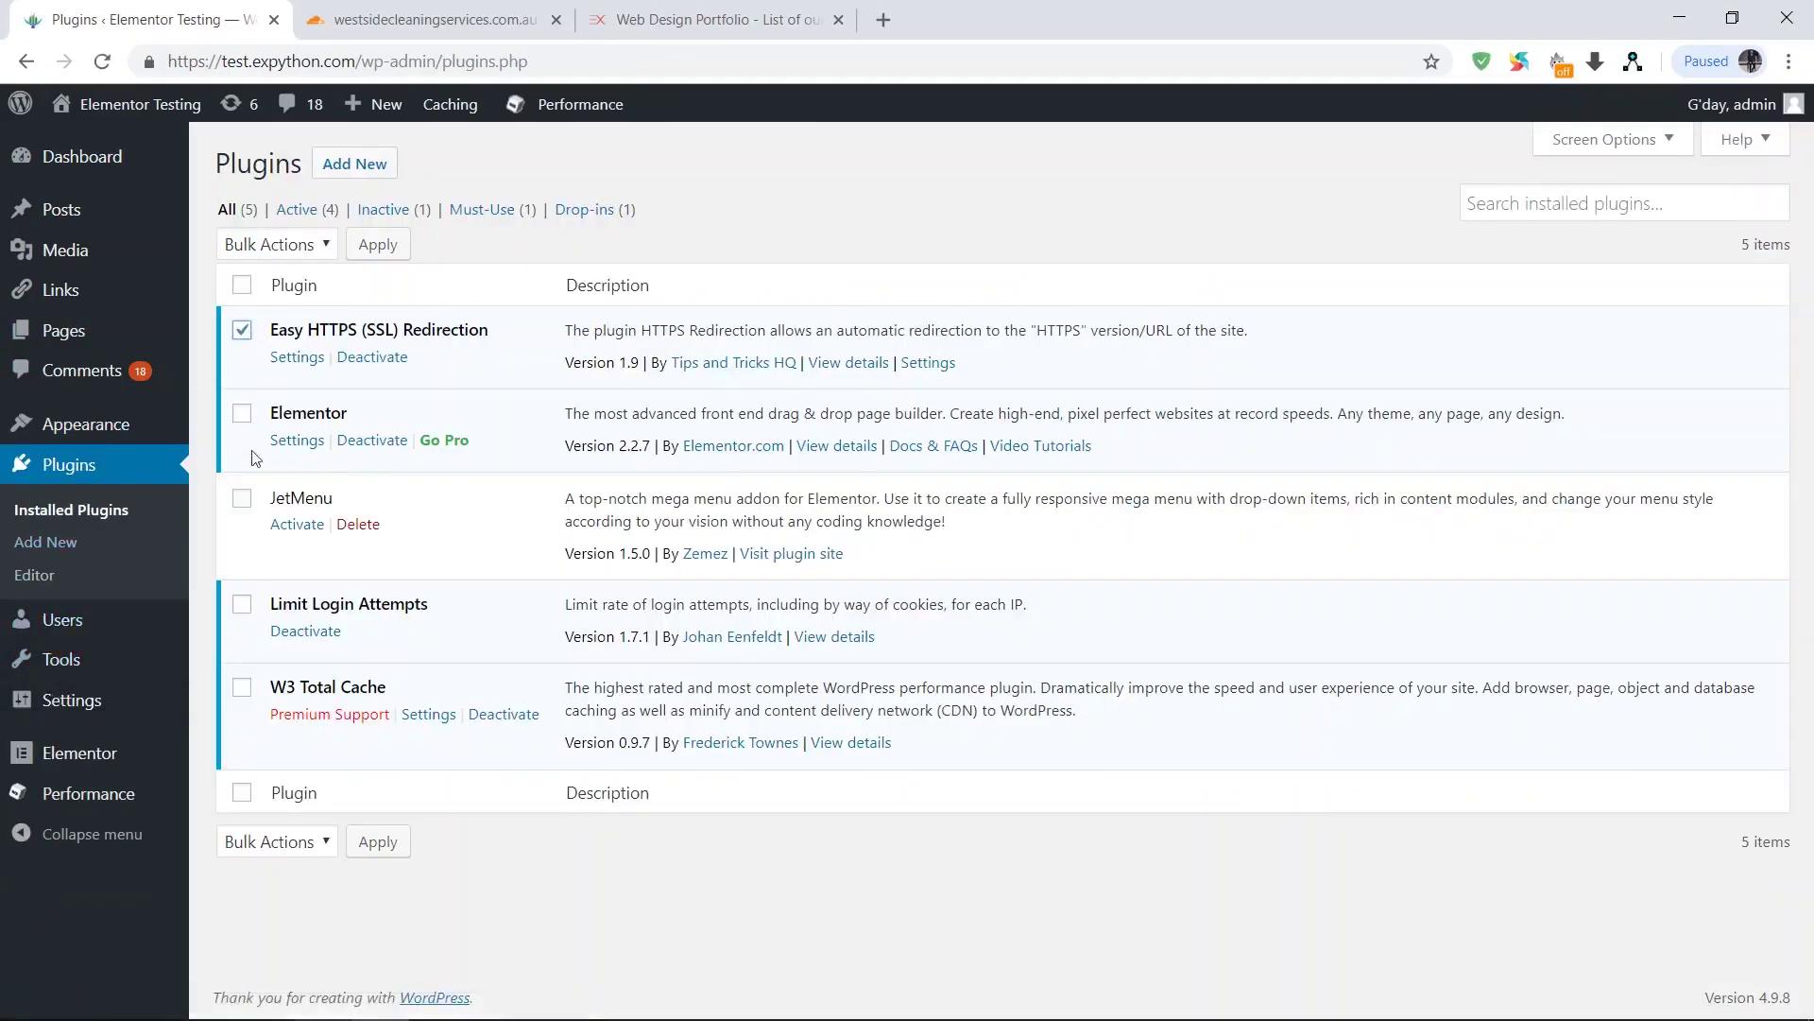
click(241, 603)
click(265, 248)
click(267, 355)
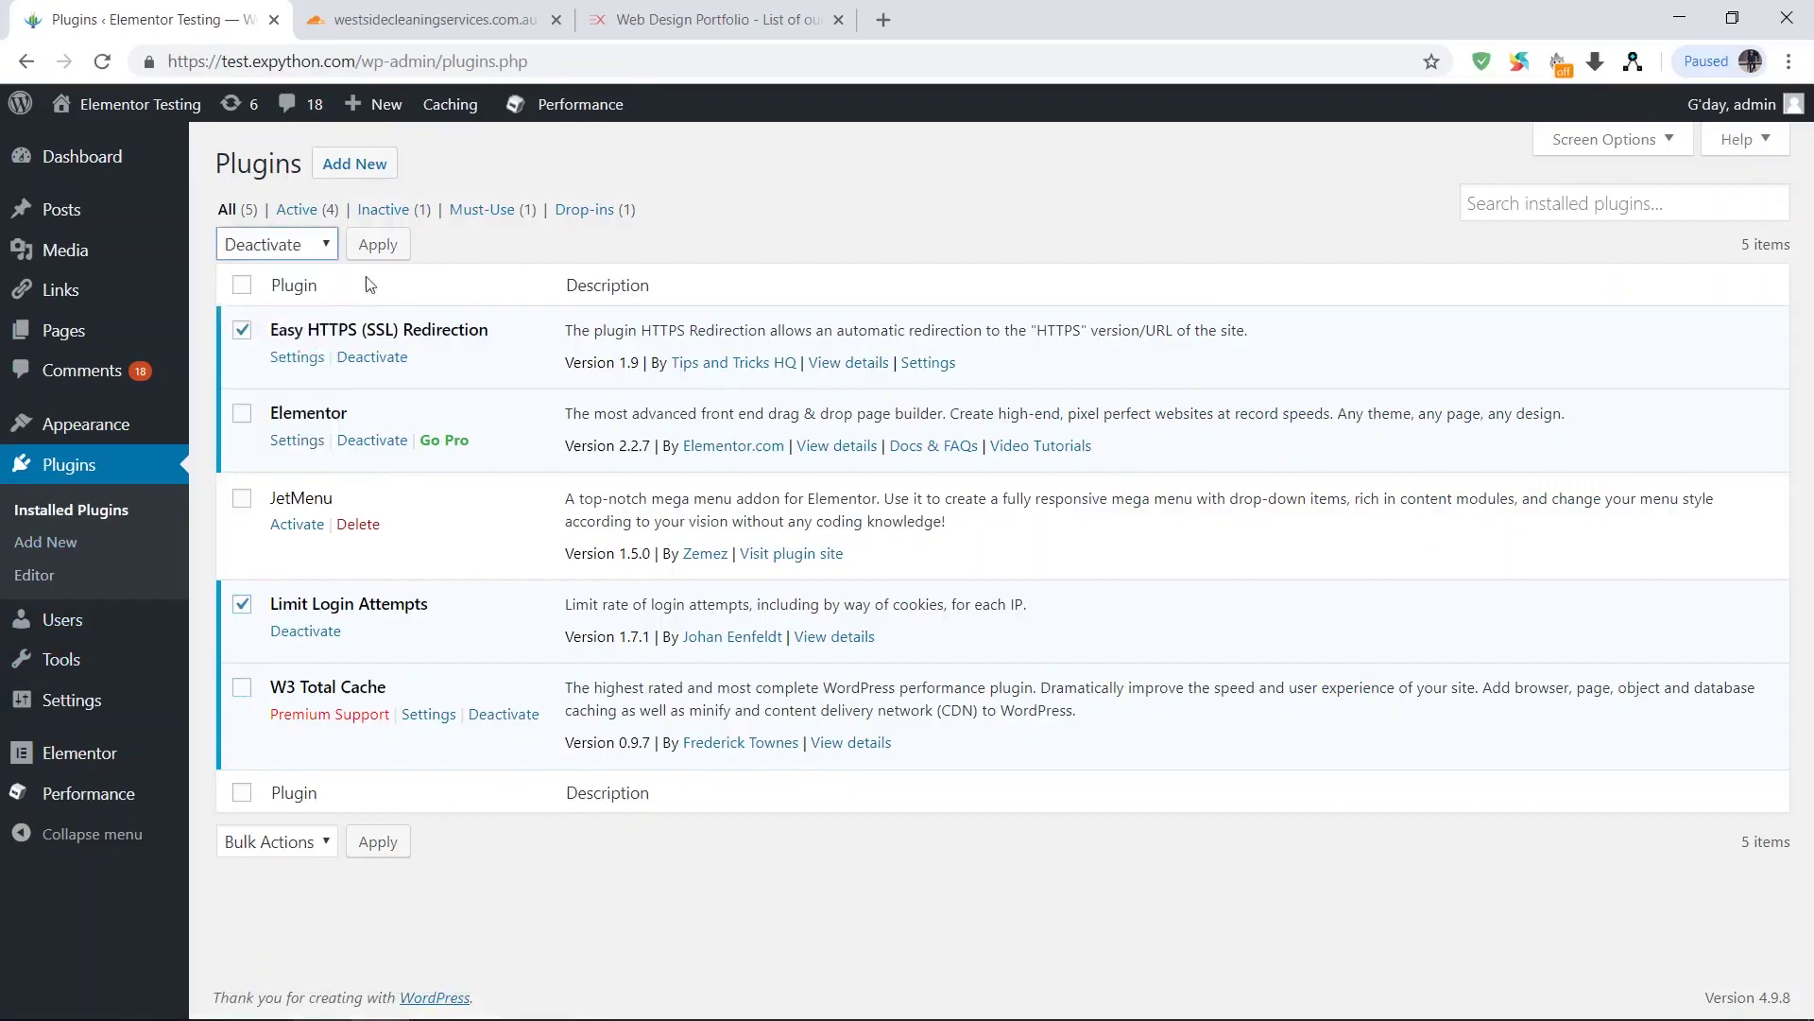
click(373, 248)
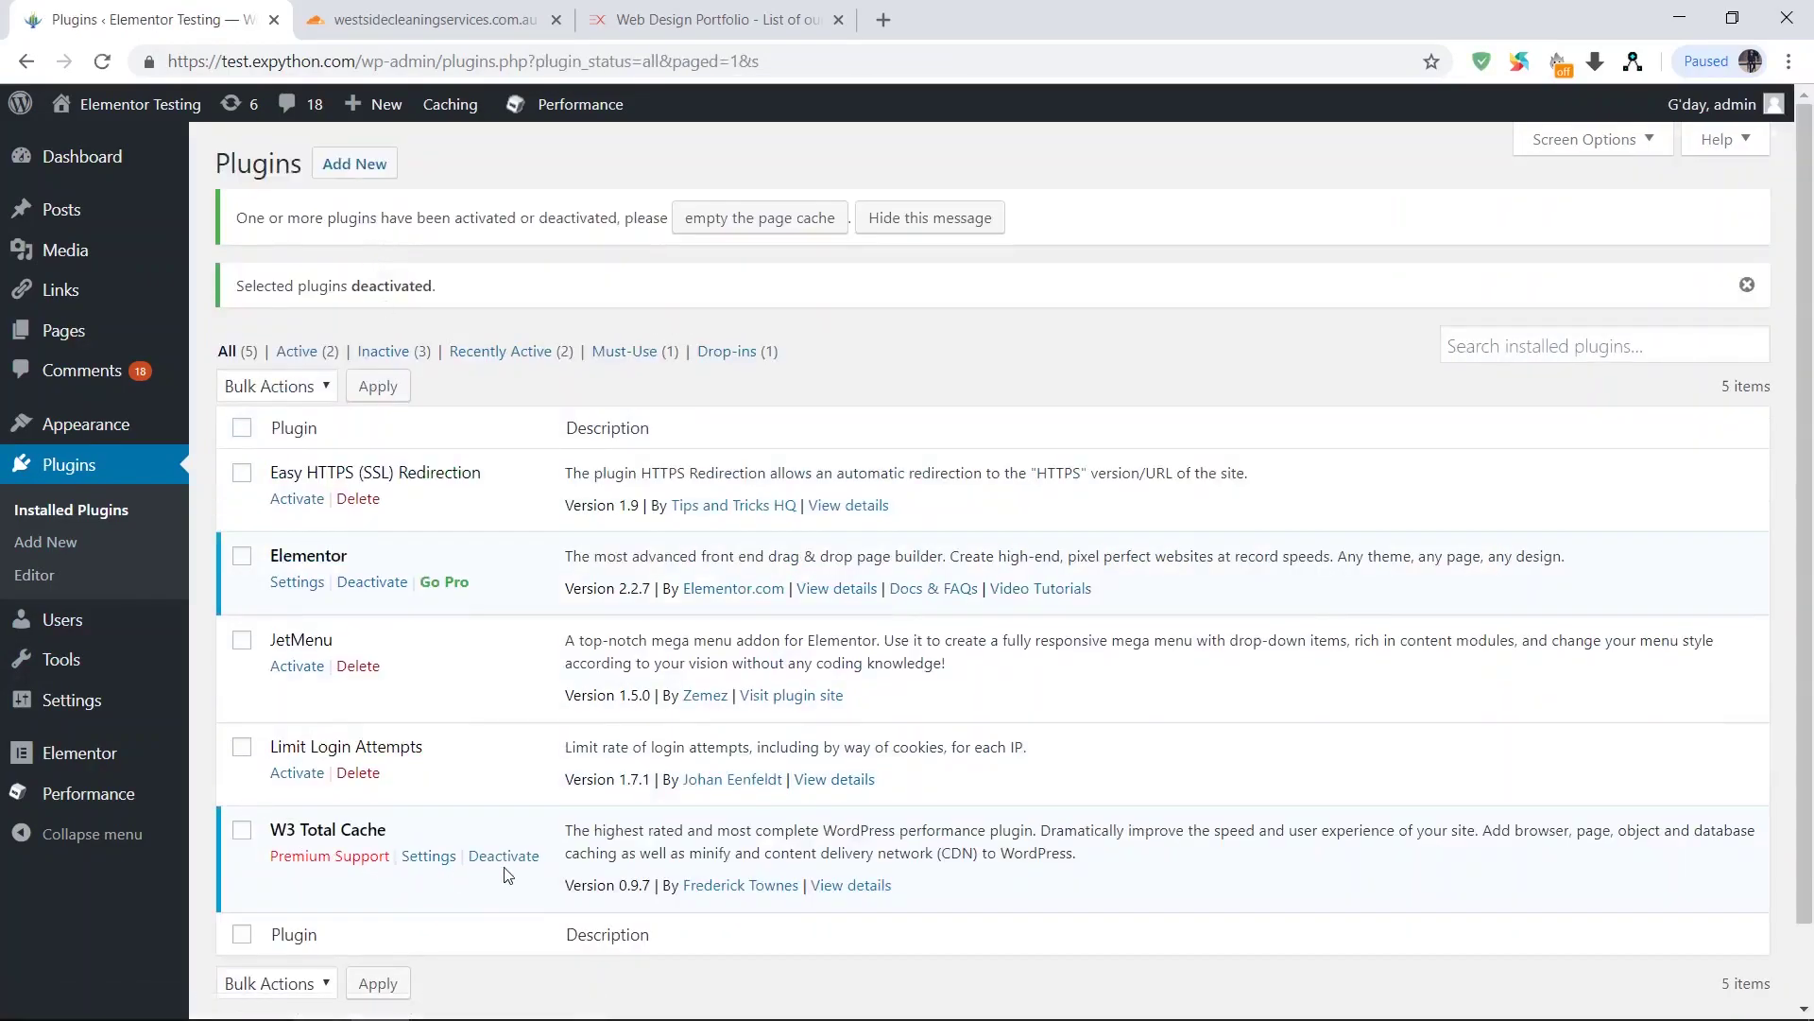
click(504, 858)
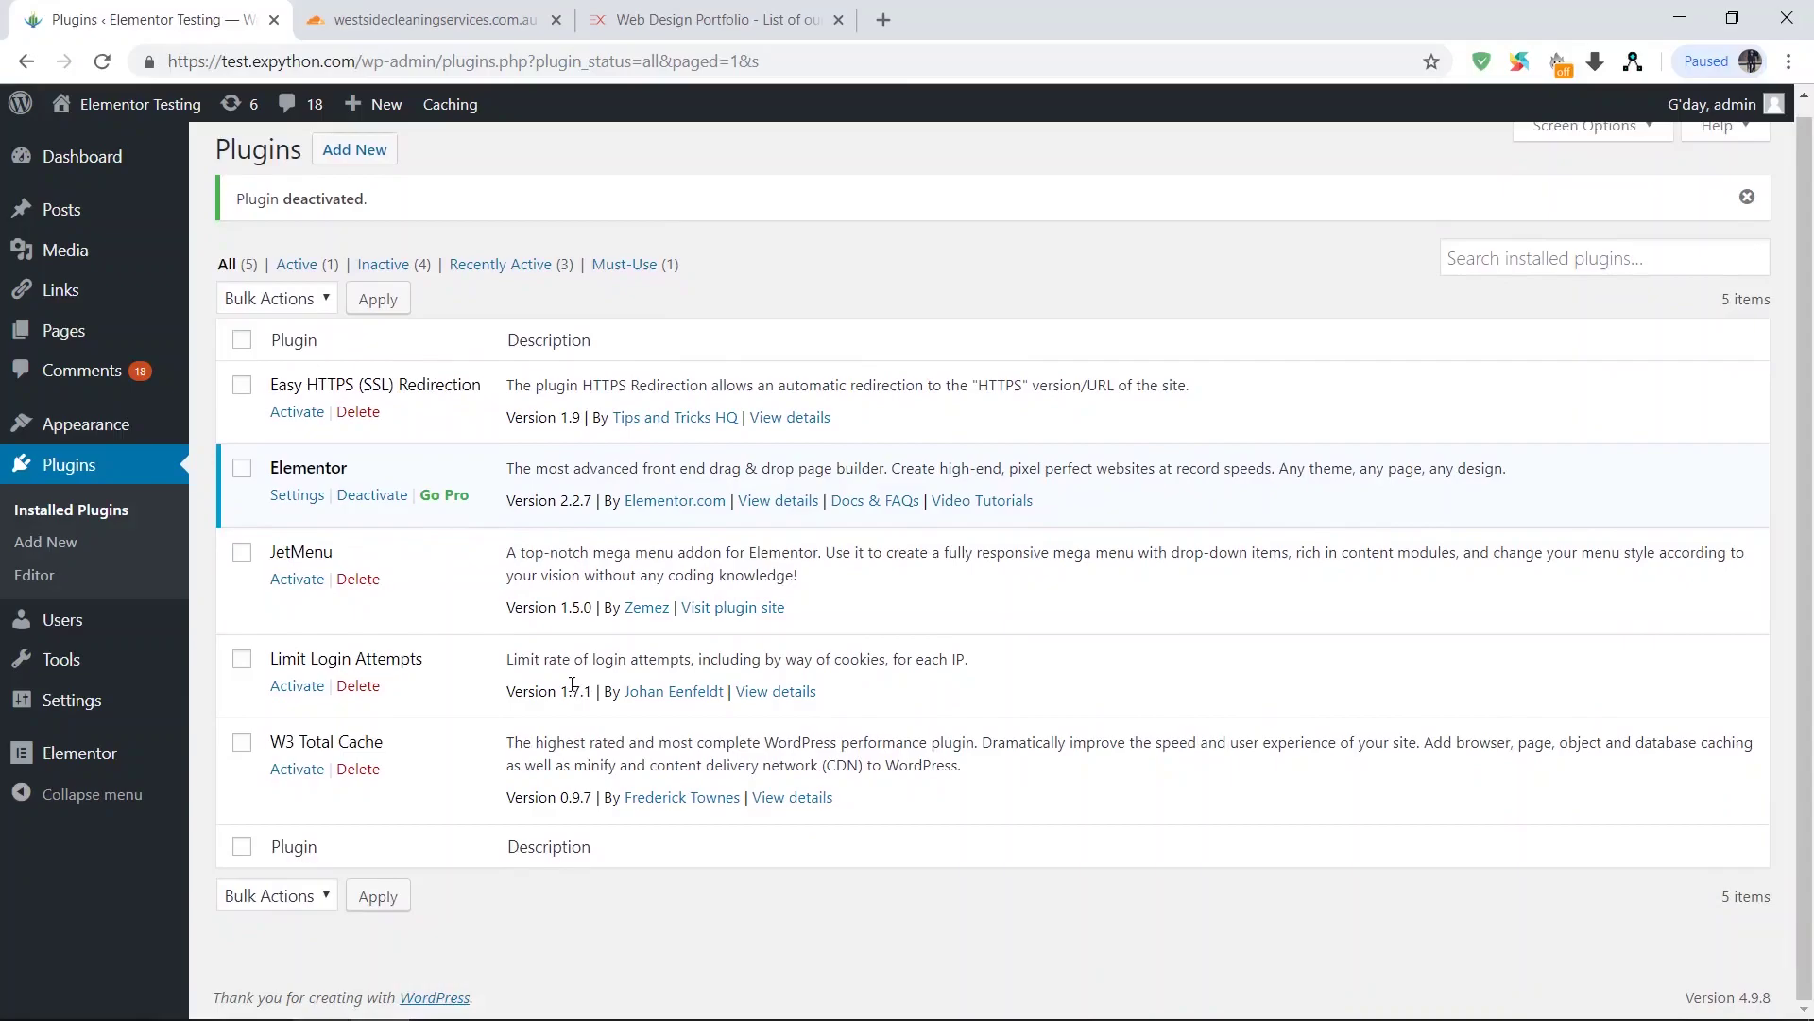
View the site's front page and return to the WordPress dashboard
click(146, 108)
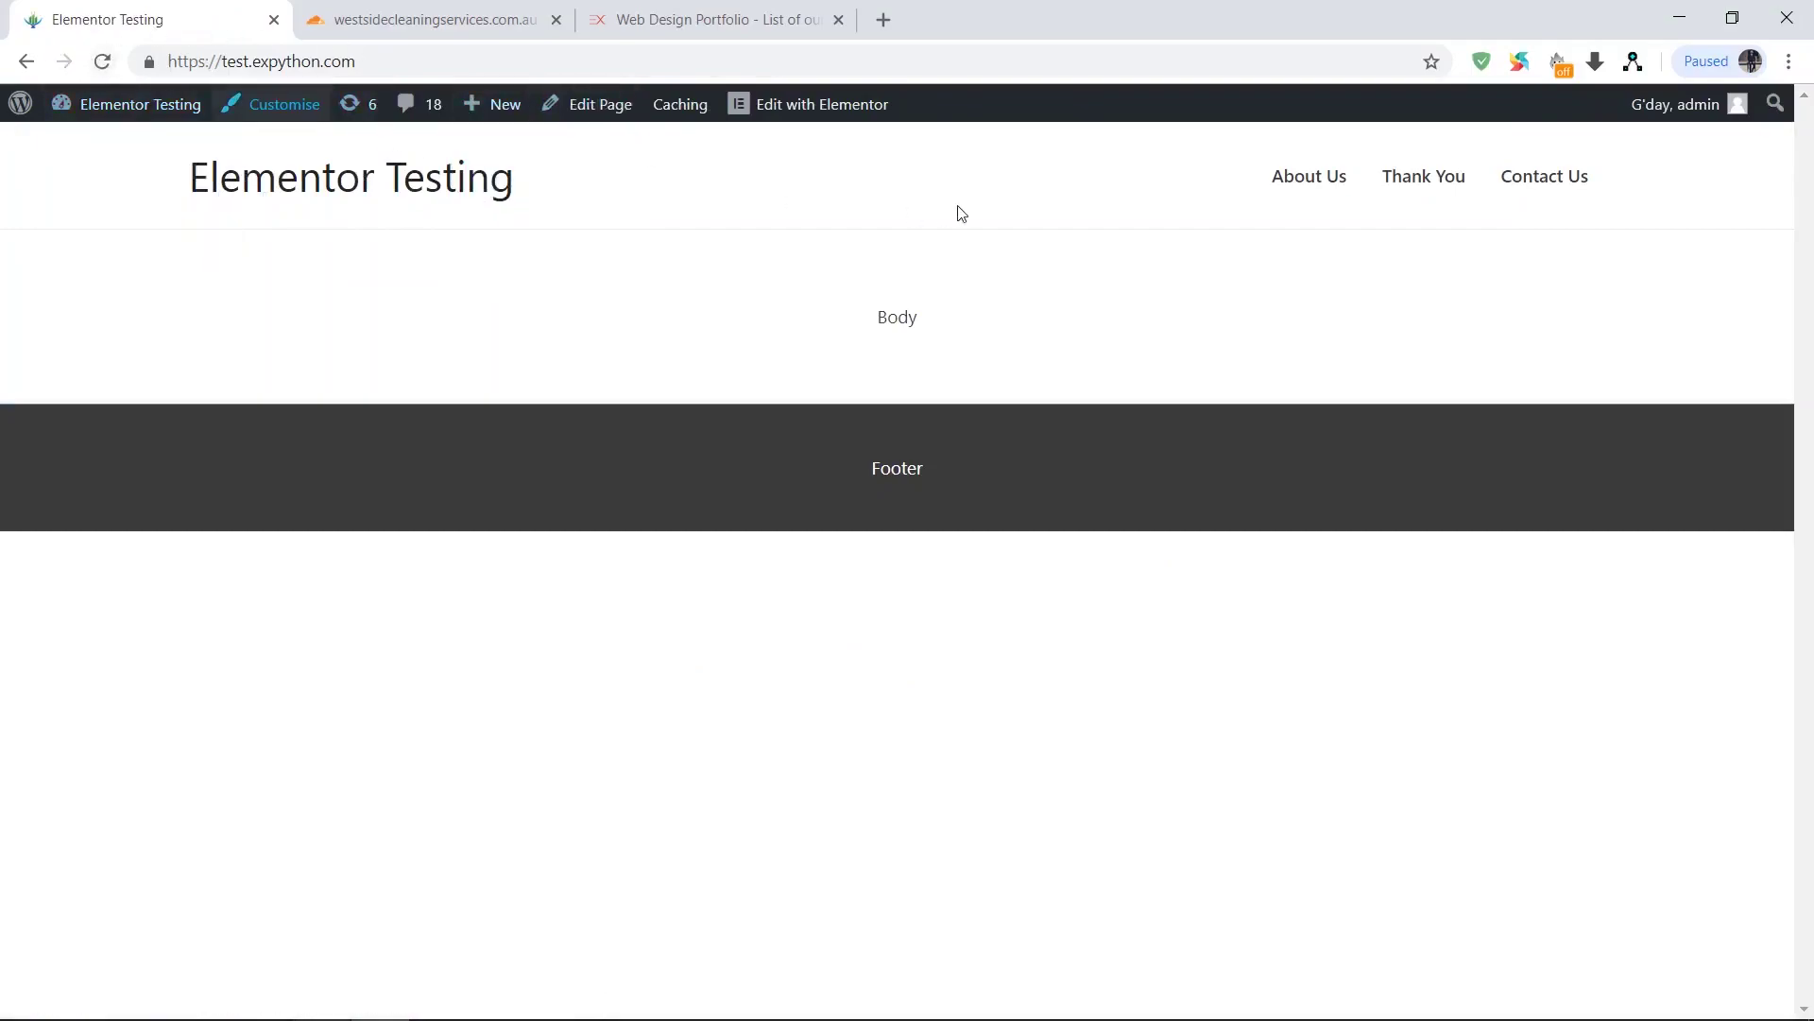
click(158, 108)
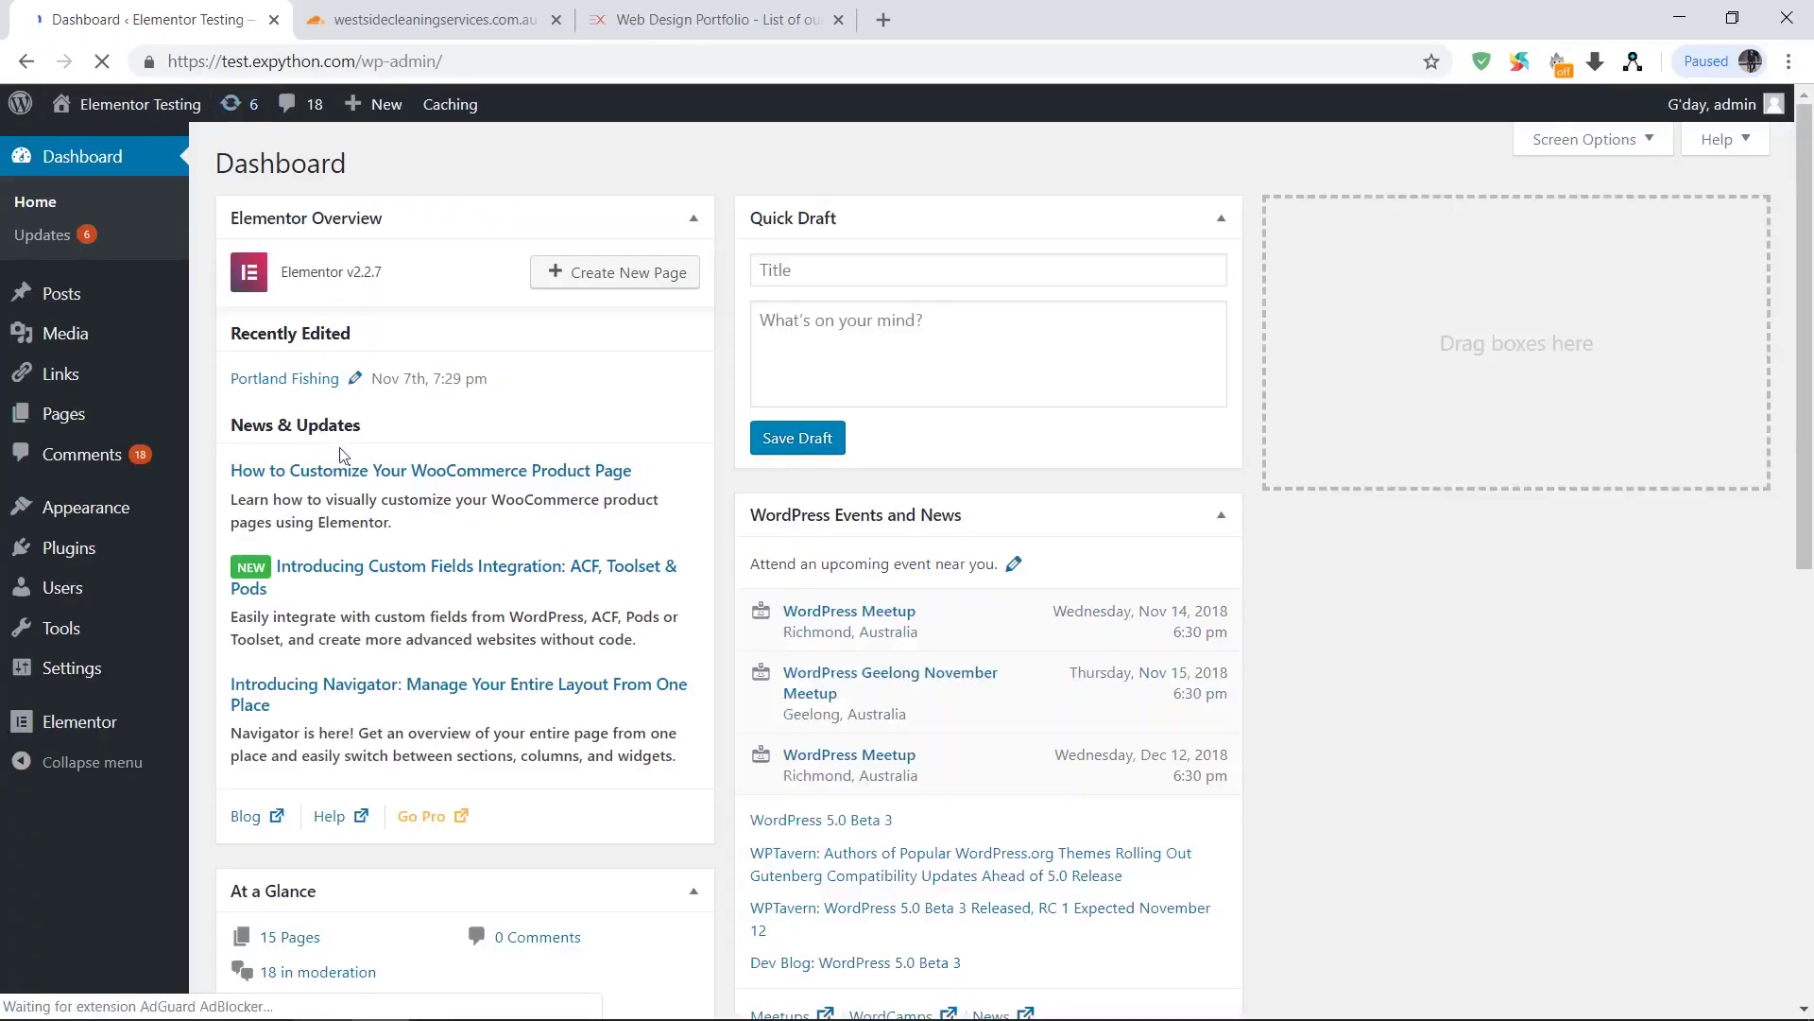
Reactivate the Easy HTTPS (SSL) Redirection, Limit Login Attempts and W3 Total Cache plugins together as a bulk action
mouse_move(112, 548)
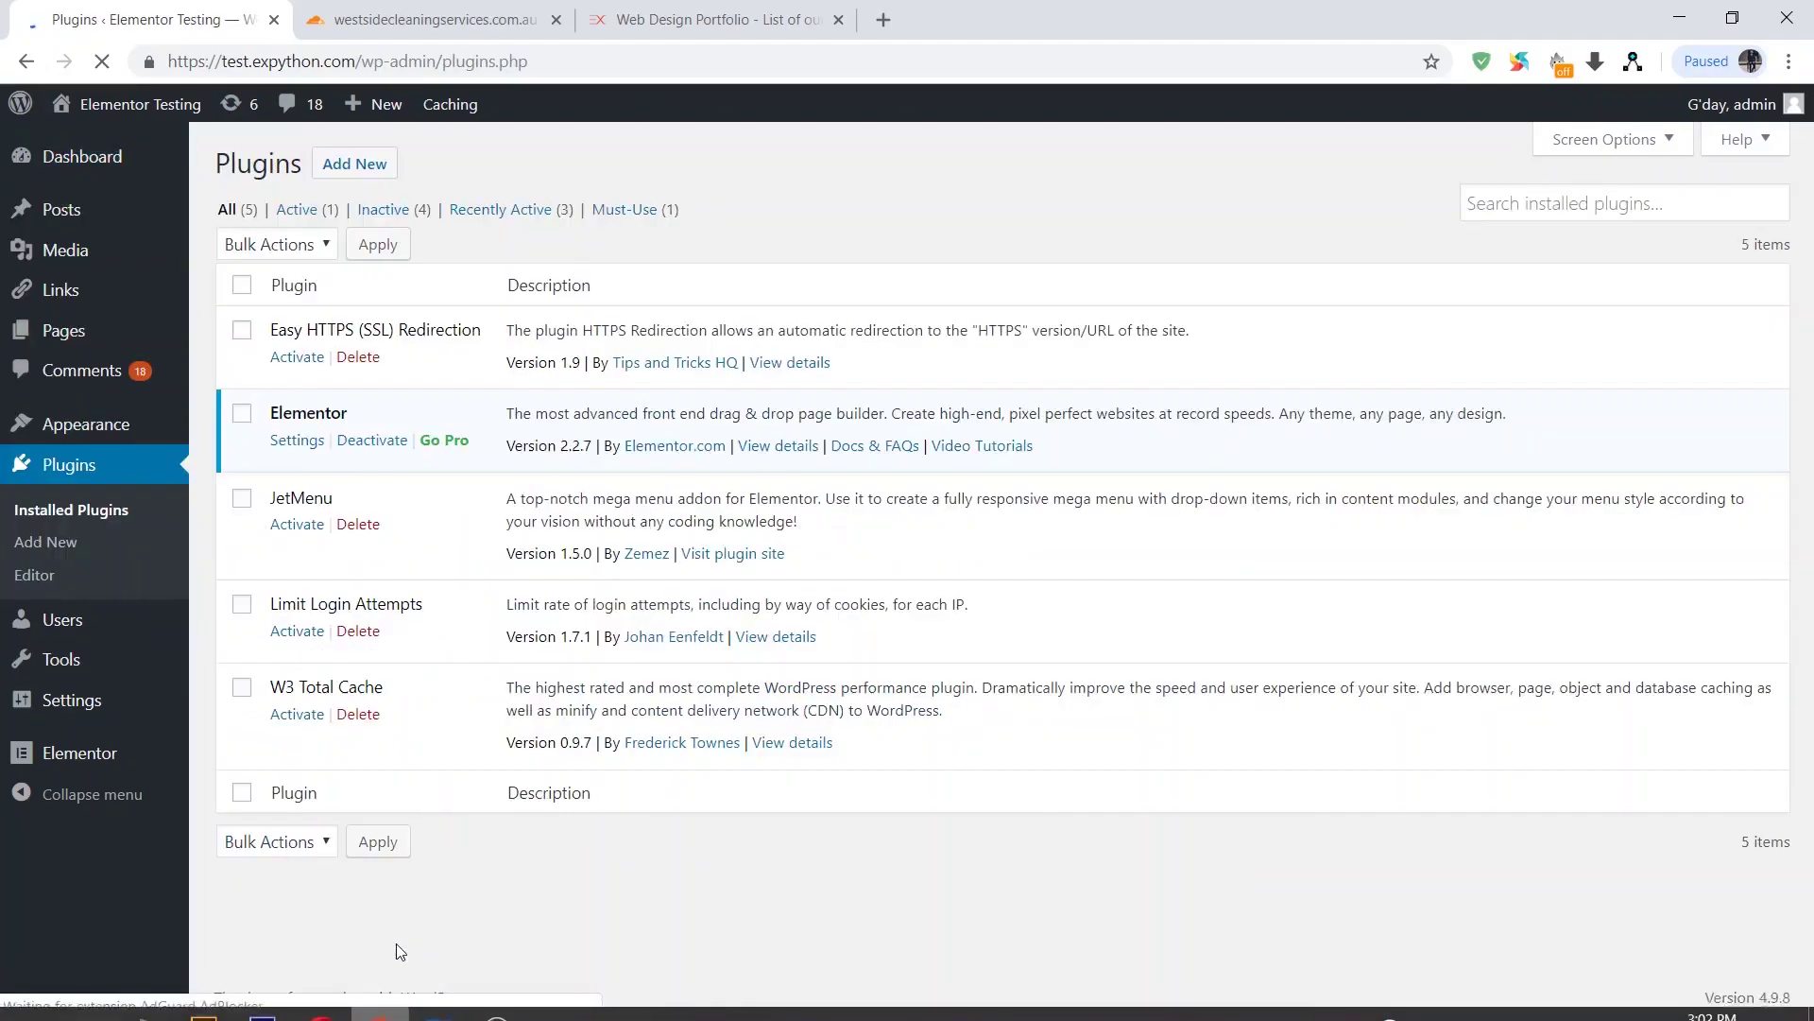
click(242, 330)
click(242, 604)
click(242, 692)
click(276, 244)
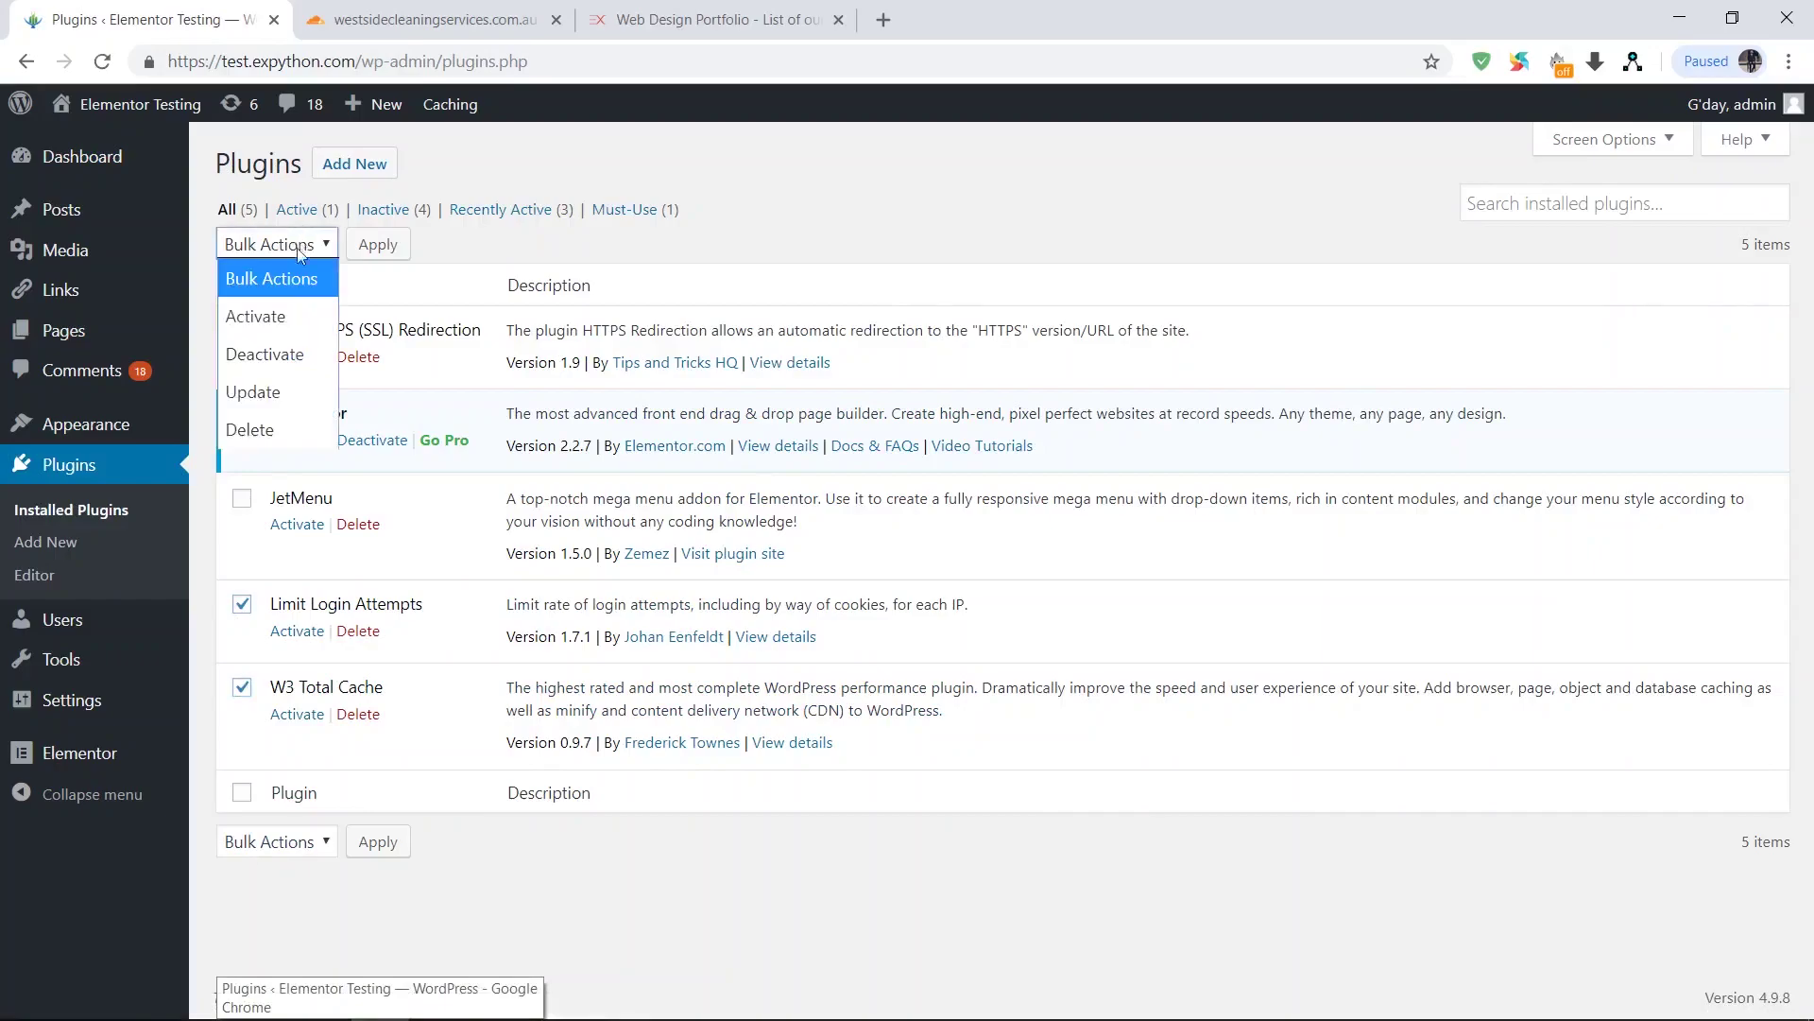
click(251, 312)
click(378, 253)
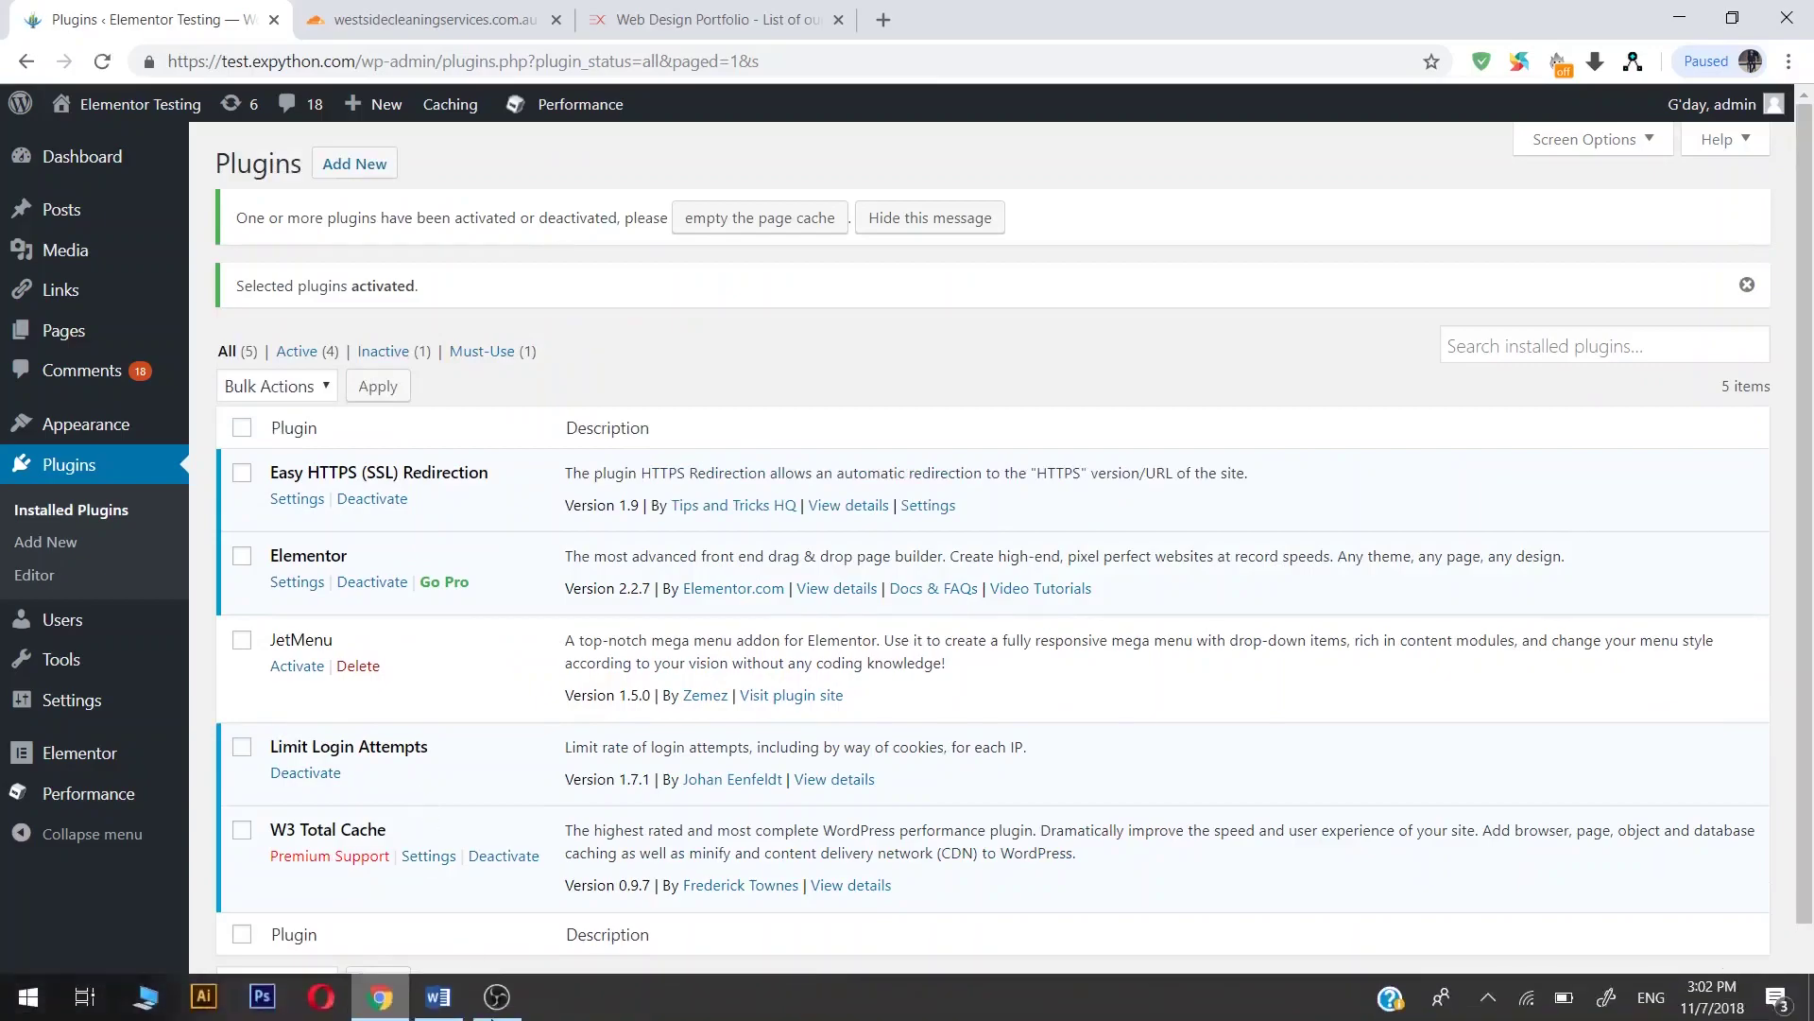
Switch to Word and highlight Enable "Switch Editor Launch Method" in the troubleshooting list
click(437, 997)
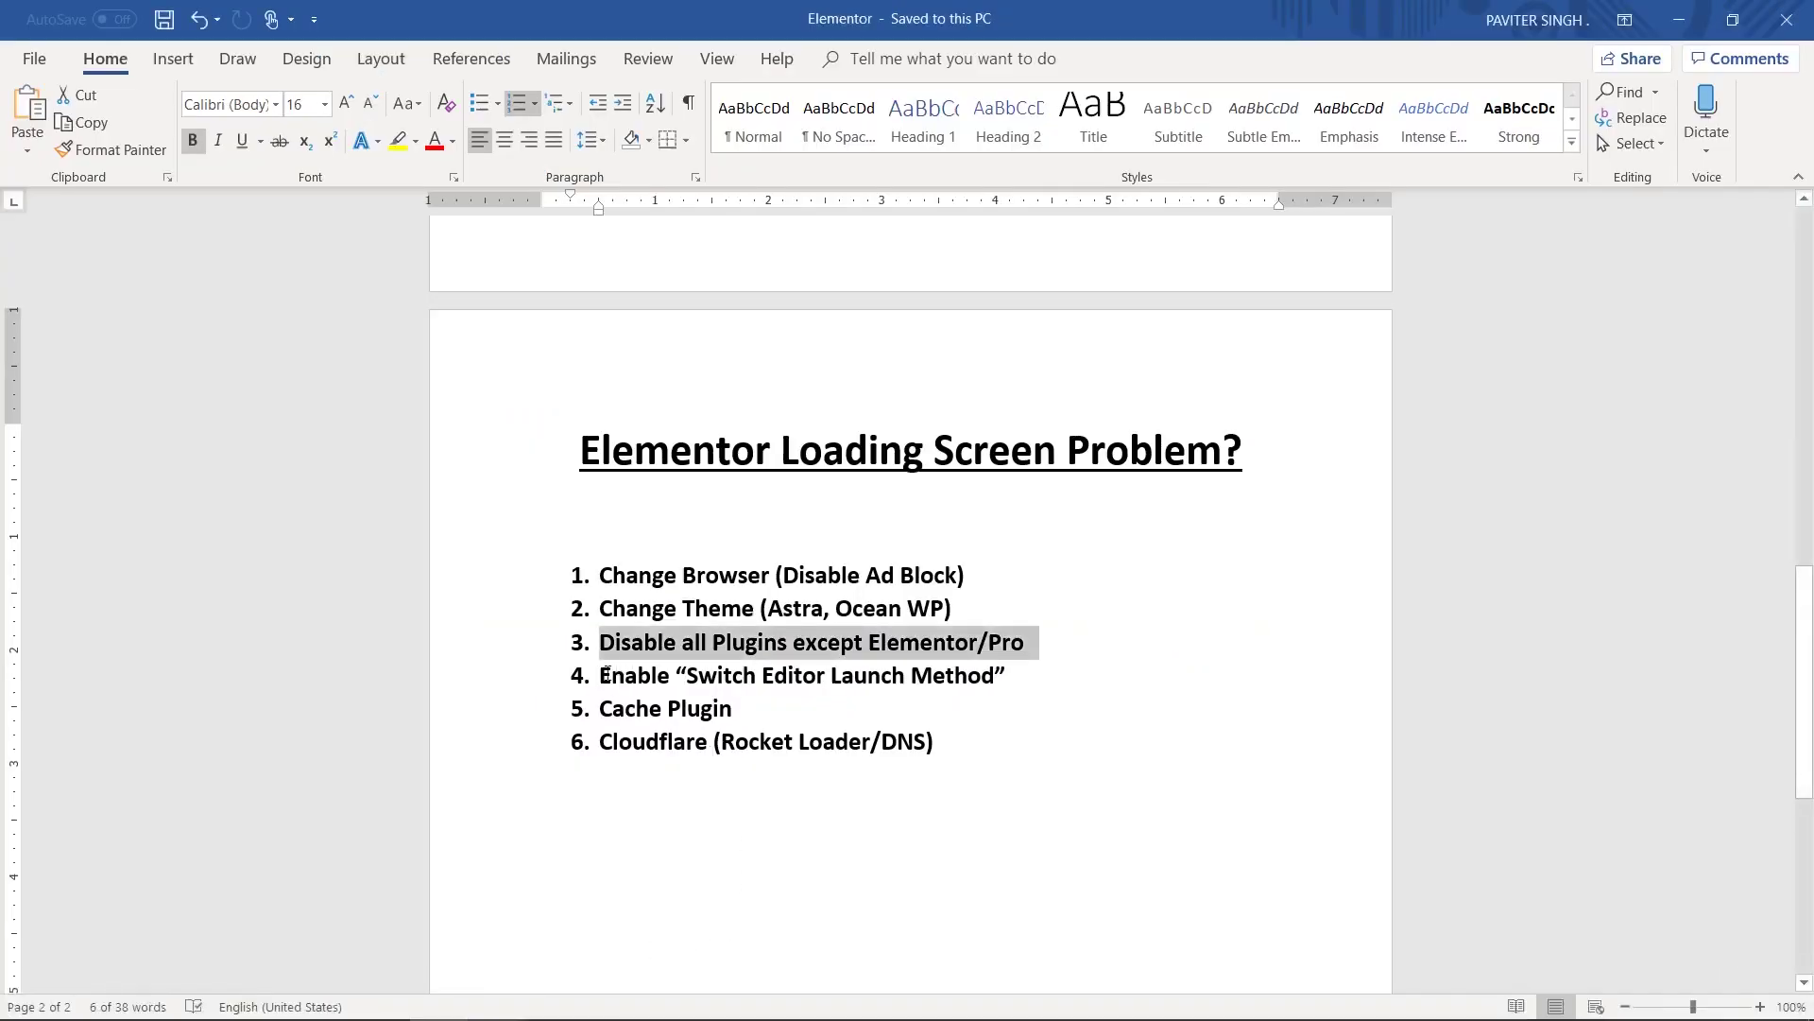
drag(601, 675, 1011, 671)
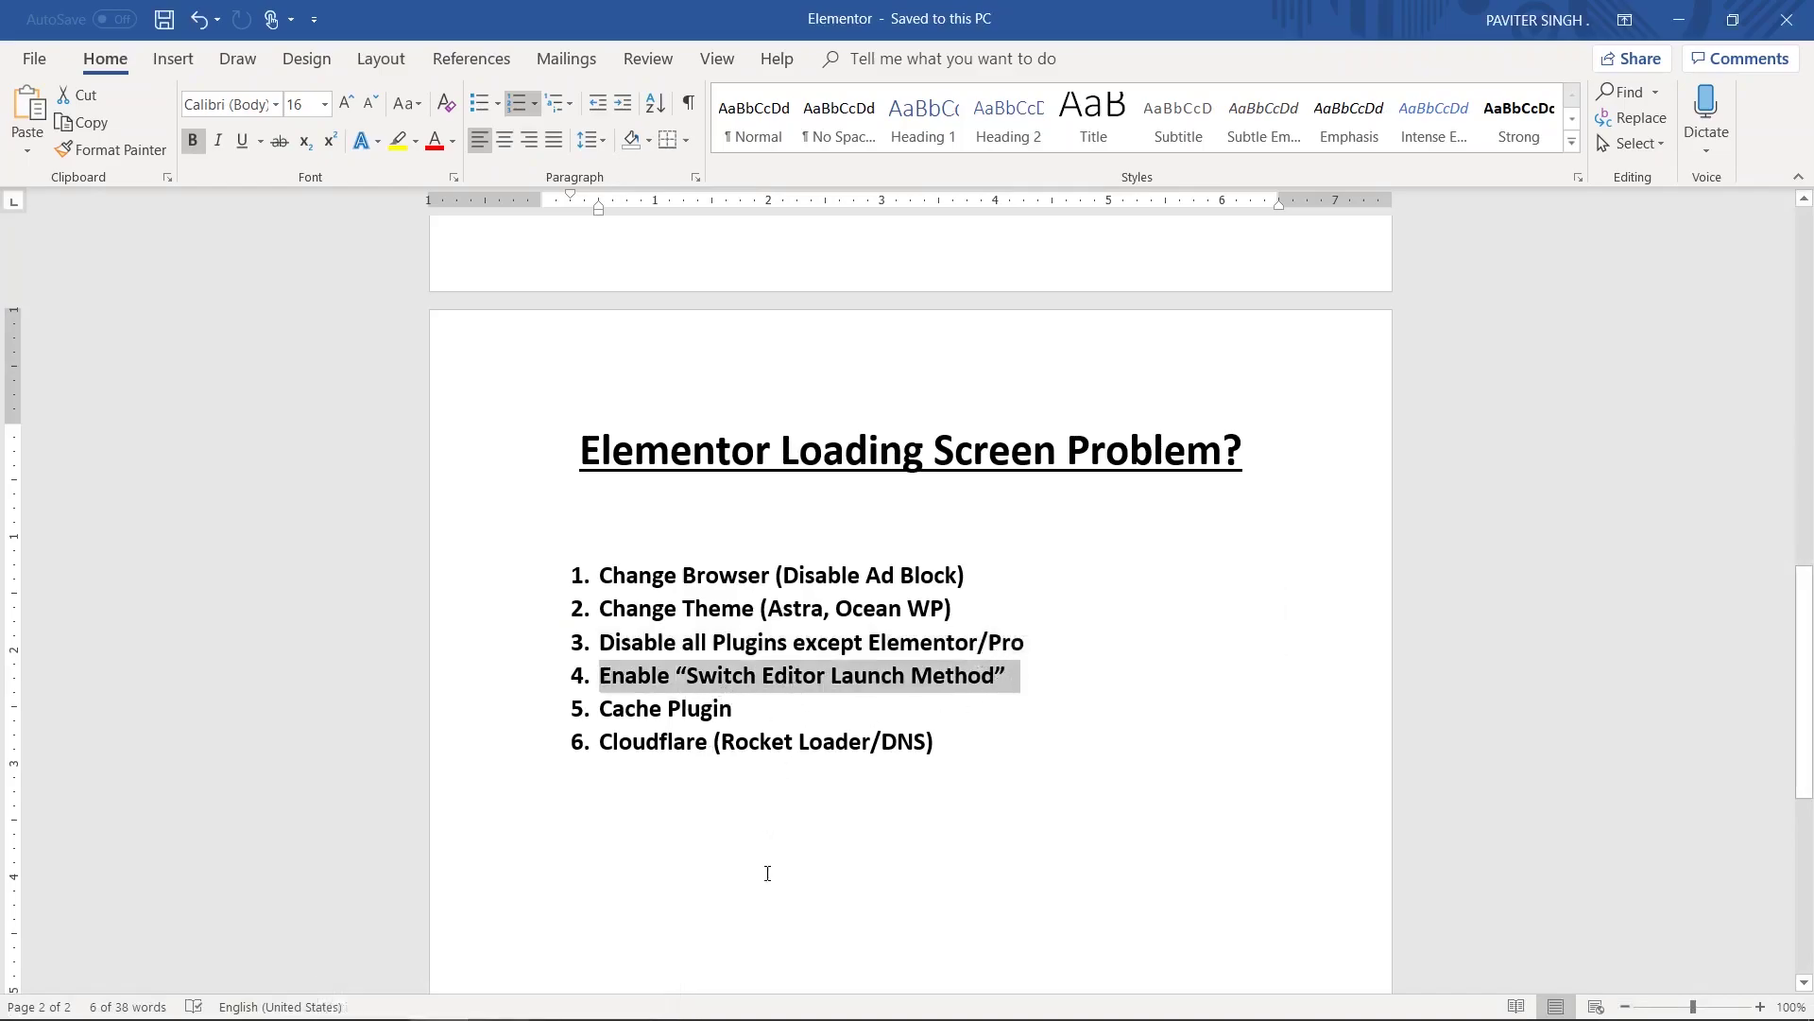
Switch to Chrome and open the advanced section of the Elementor settings
mouse_move(639, 1013)
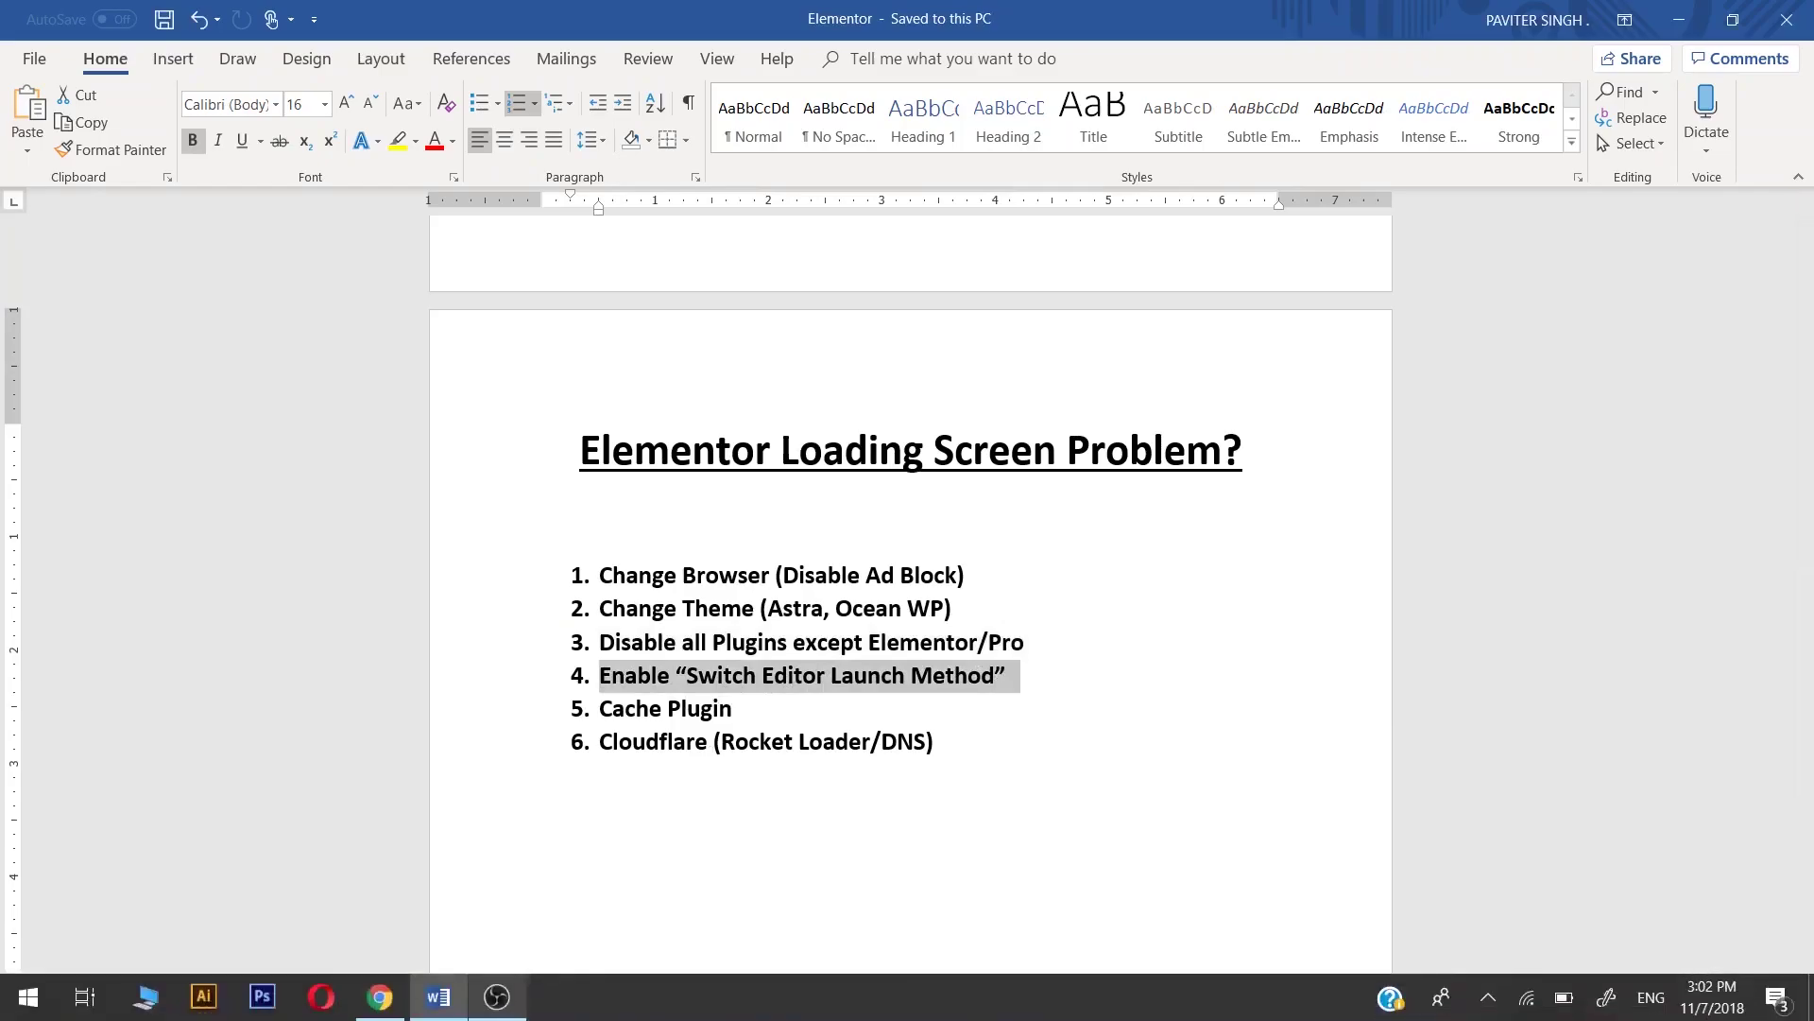
click(395, 999)
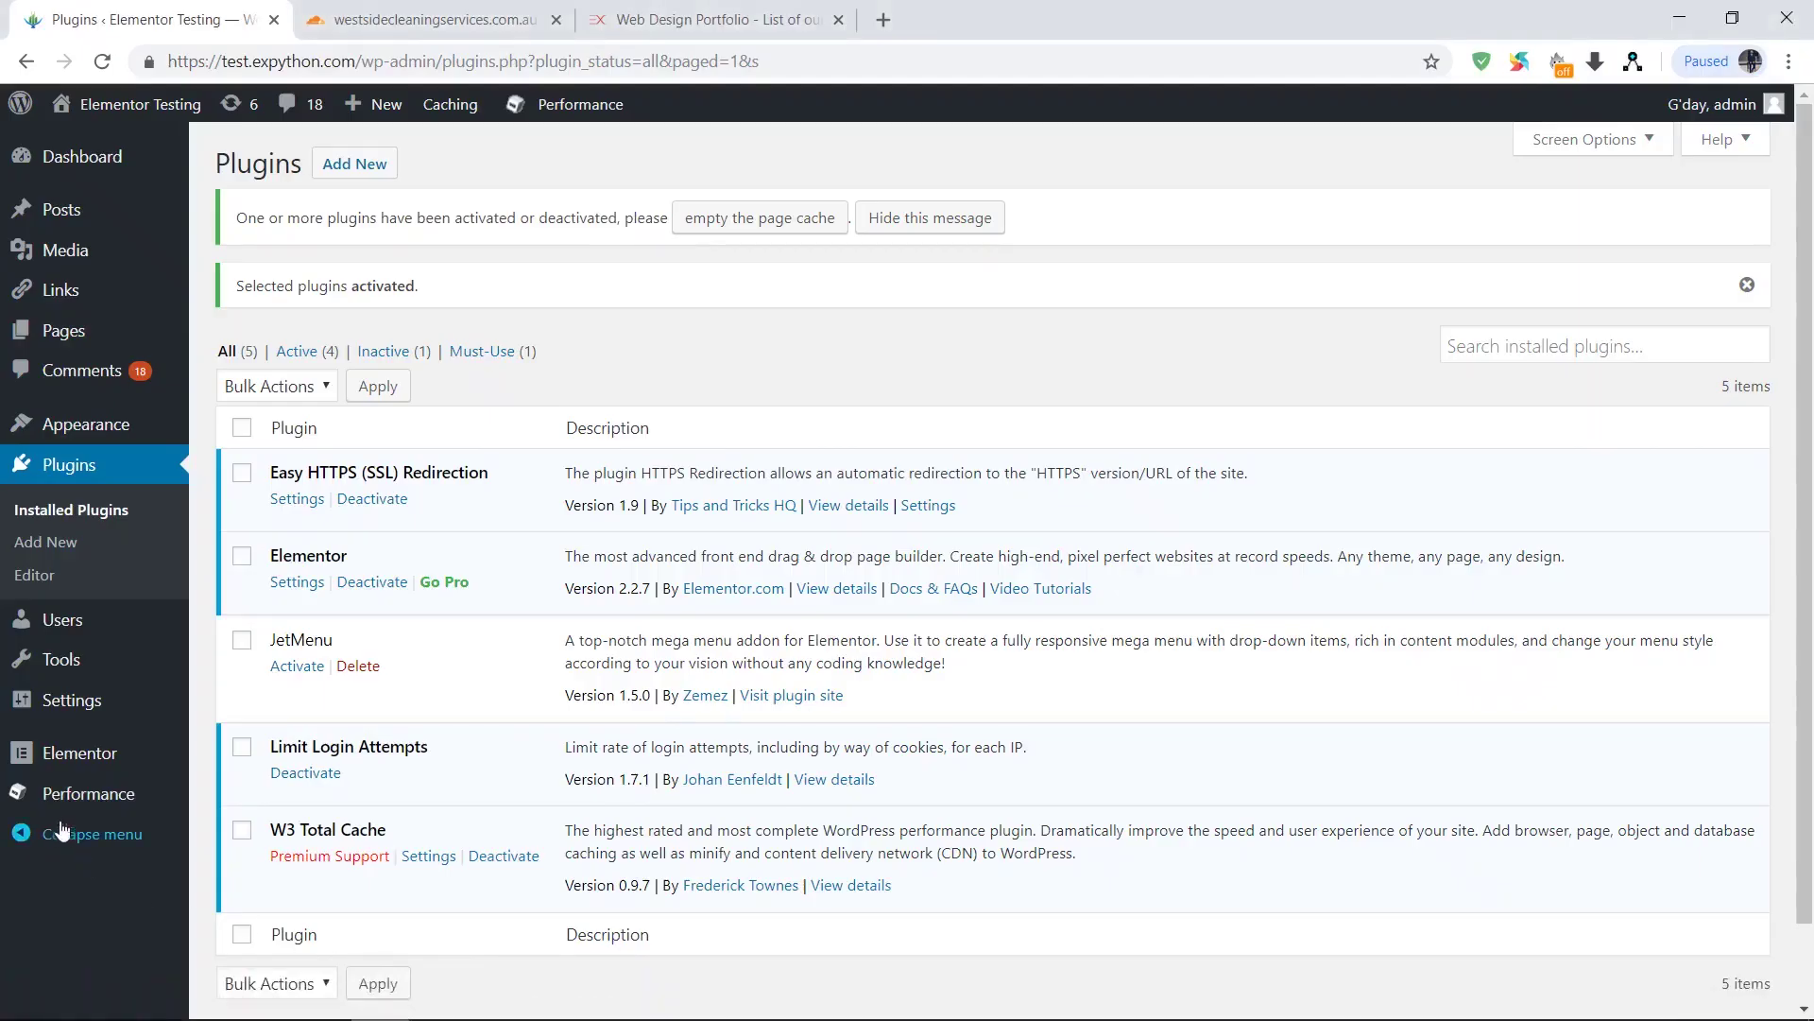
mouse_move(74, 773)
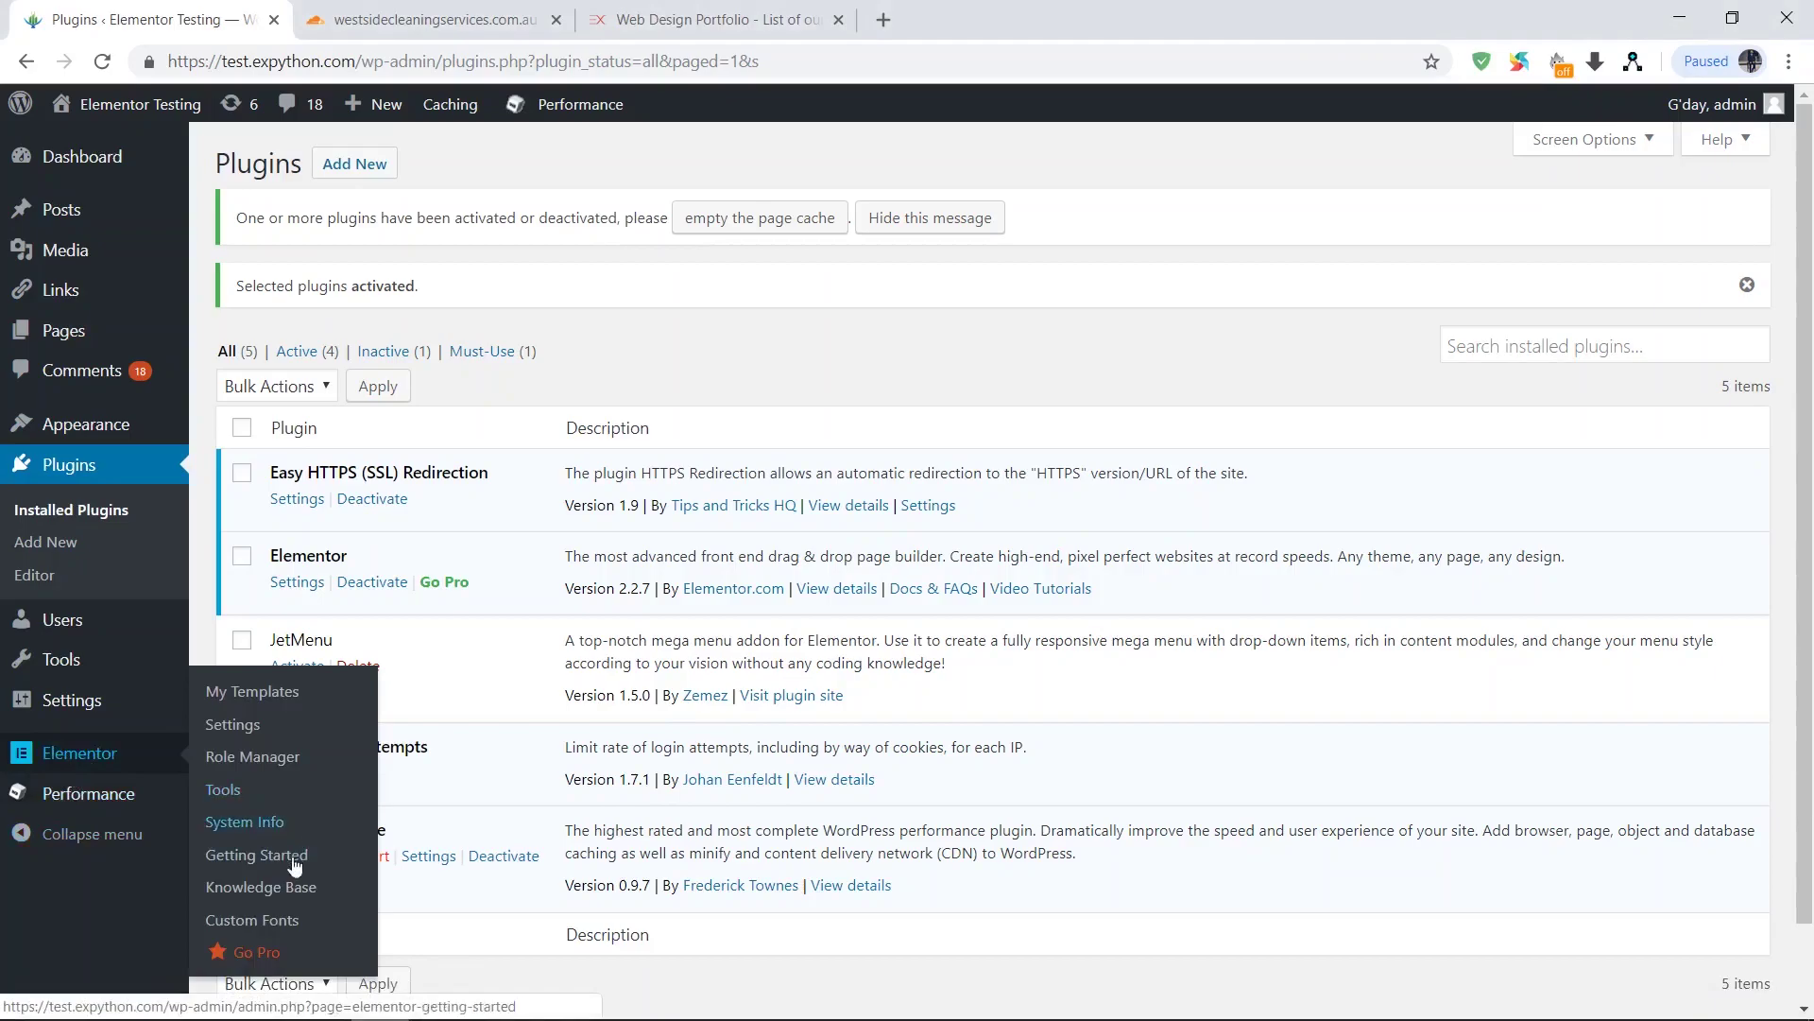
click(253, 729)
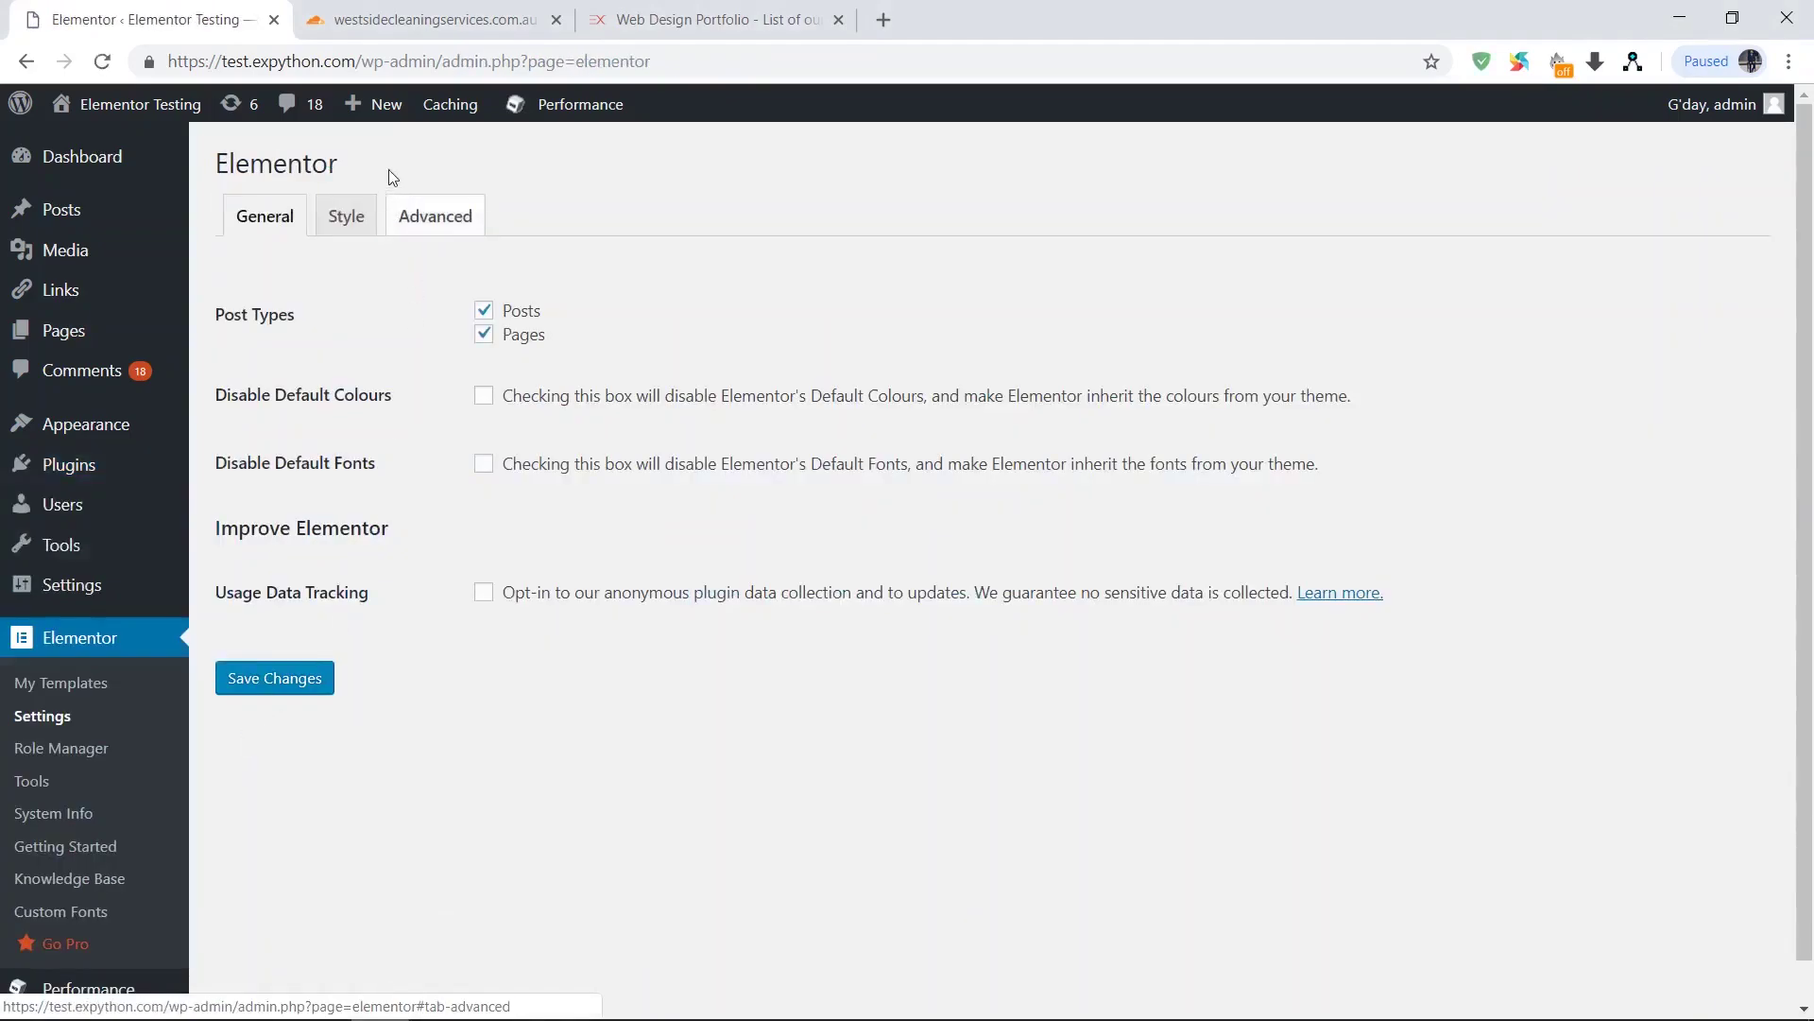
click(416, 220)
Highlight the Switch Editor Loader Method label and set that option to Enable
mouse_move(219, 418)
mouse_down()
mouse_move(413, 417)
mouse_move(231, 416)
mouse_up()
click(491, 433)
click(435, 423)
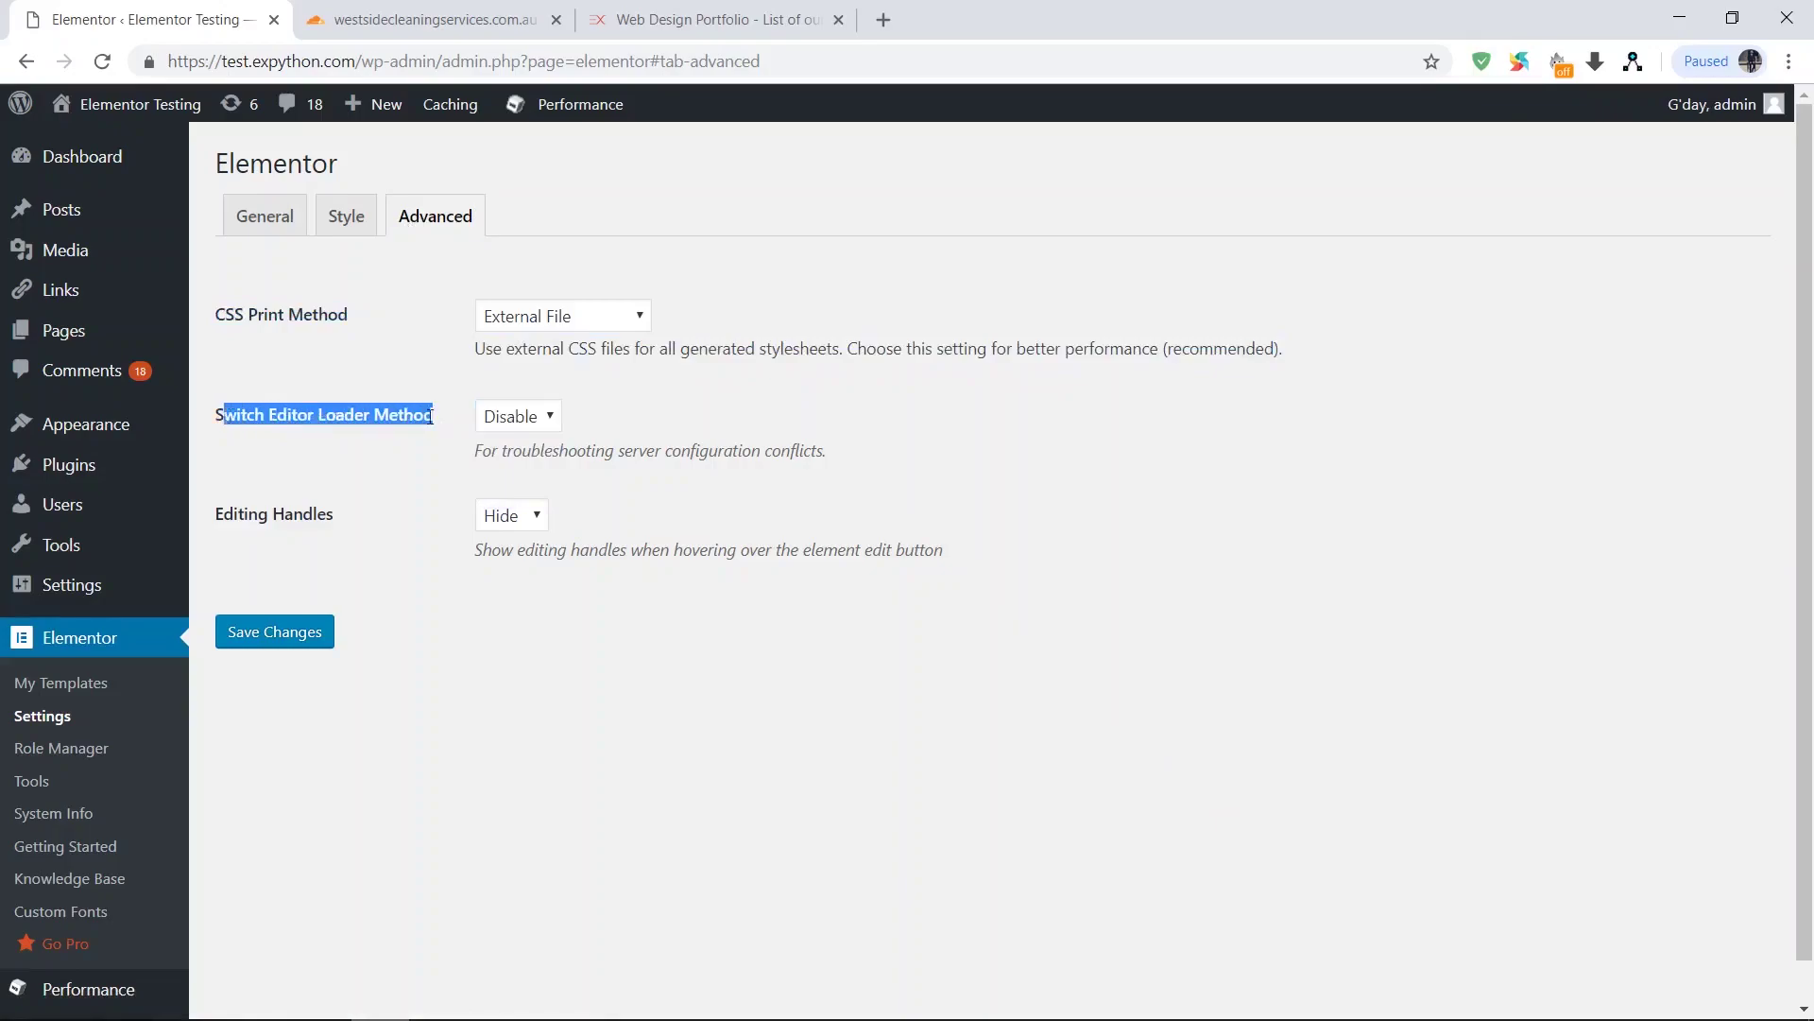
click(498, 421)
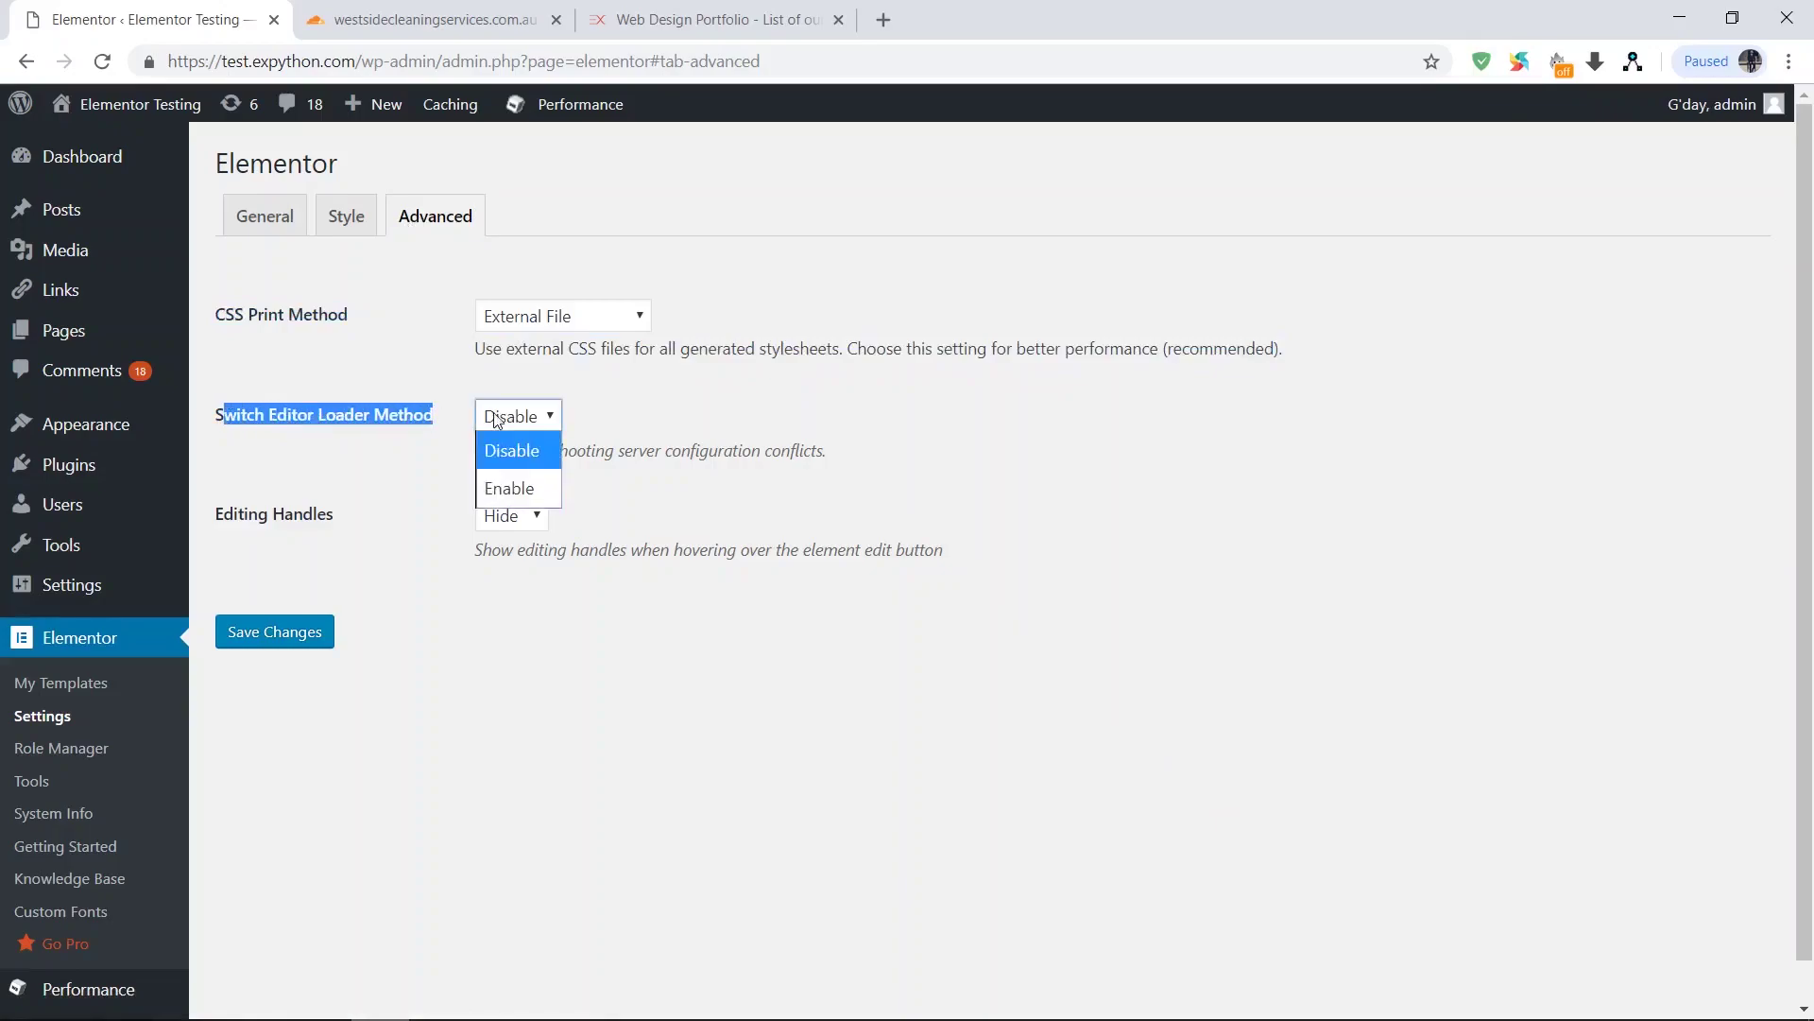
click(505, 489)
click(474, 736)
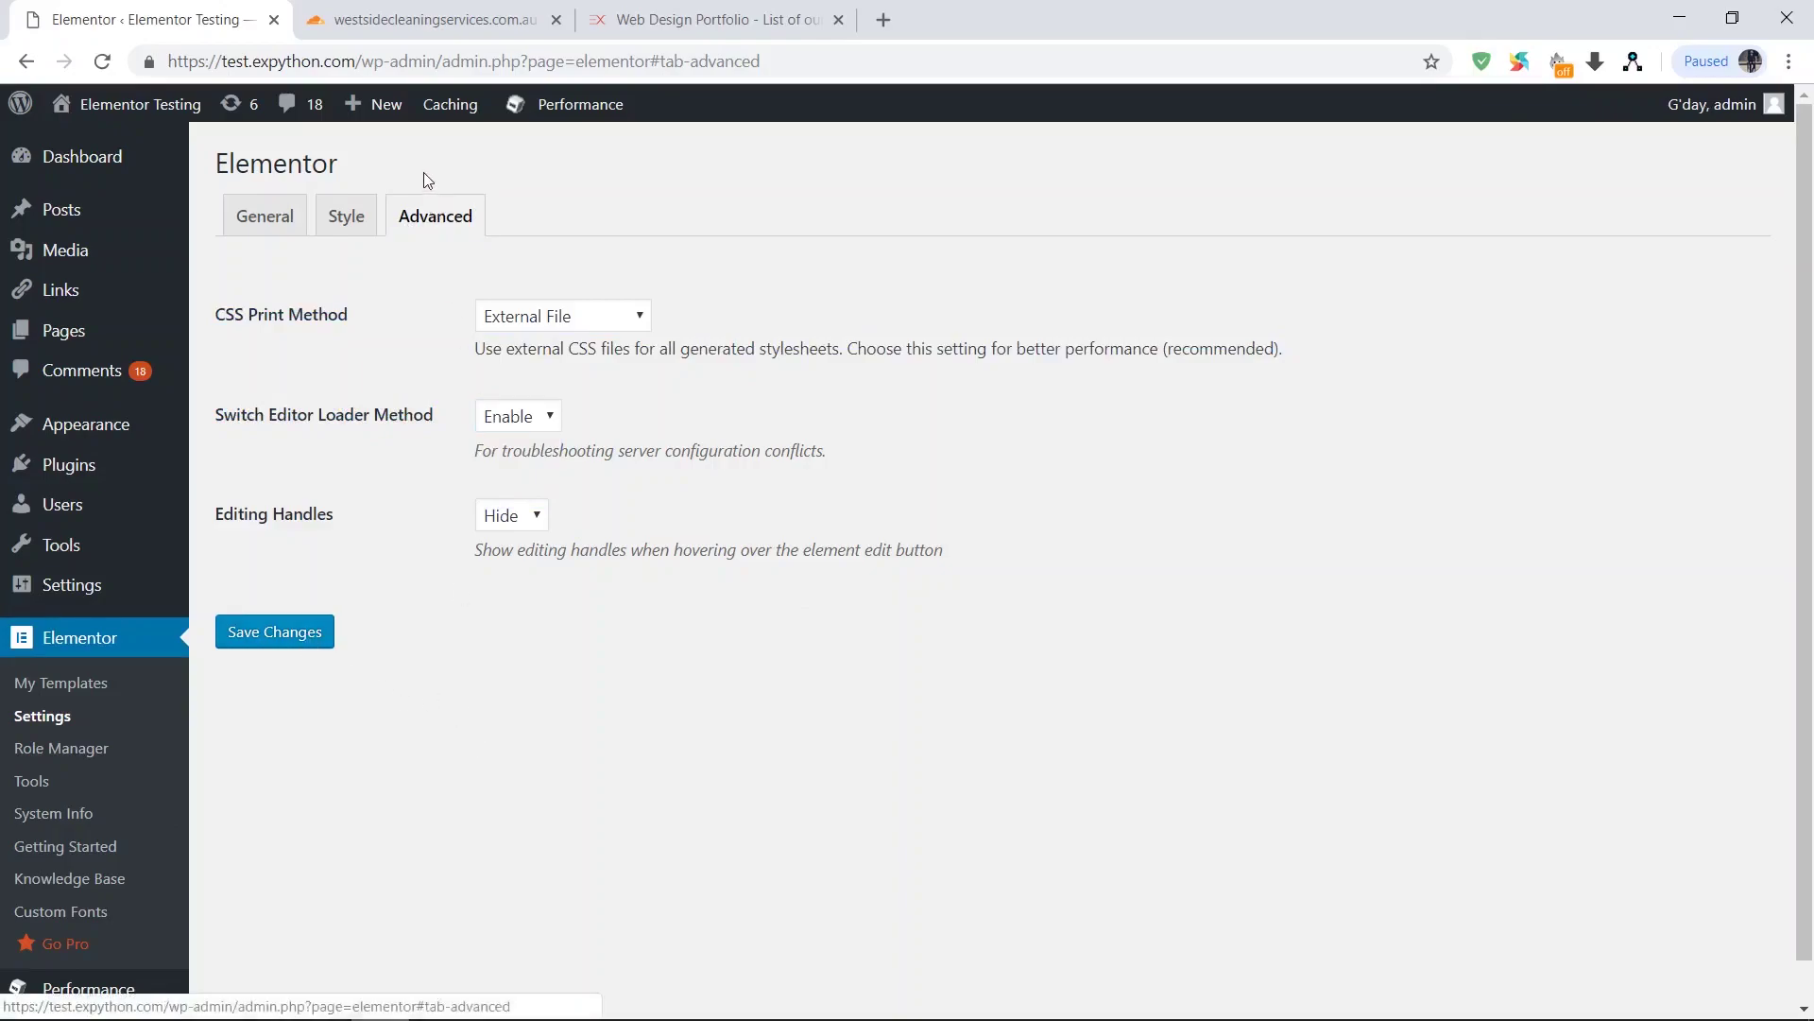
click(1791, 61)
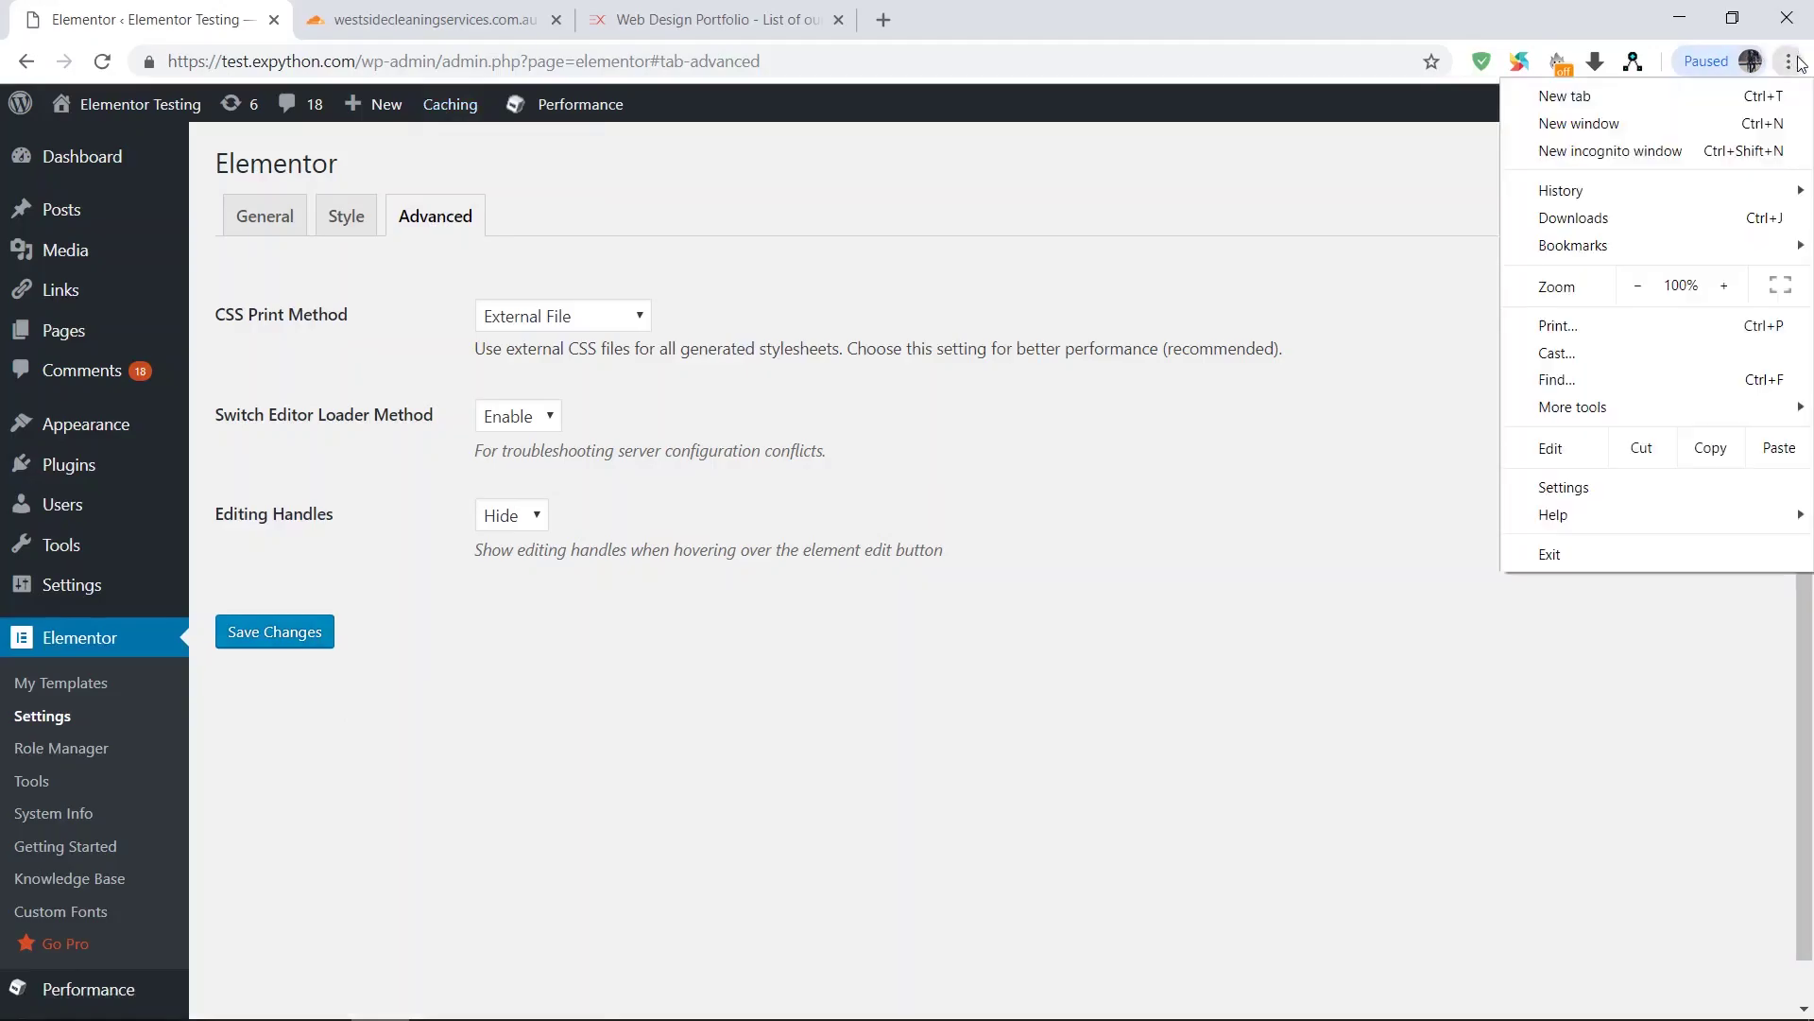
drag(943, 550, 1203, 287)
click(1208, 287)
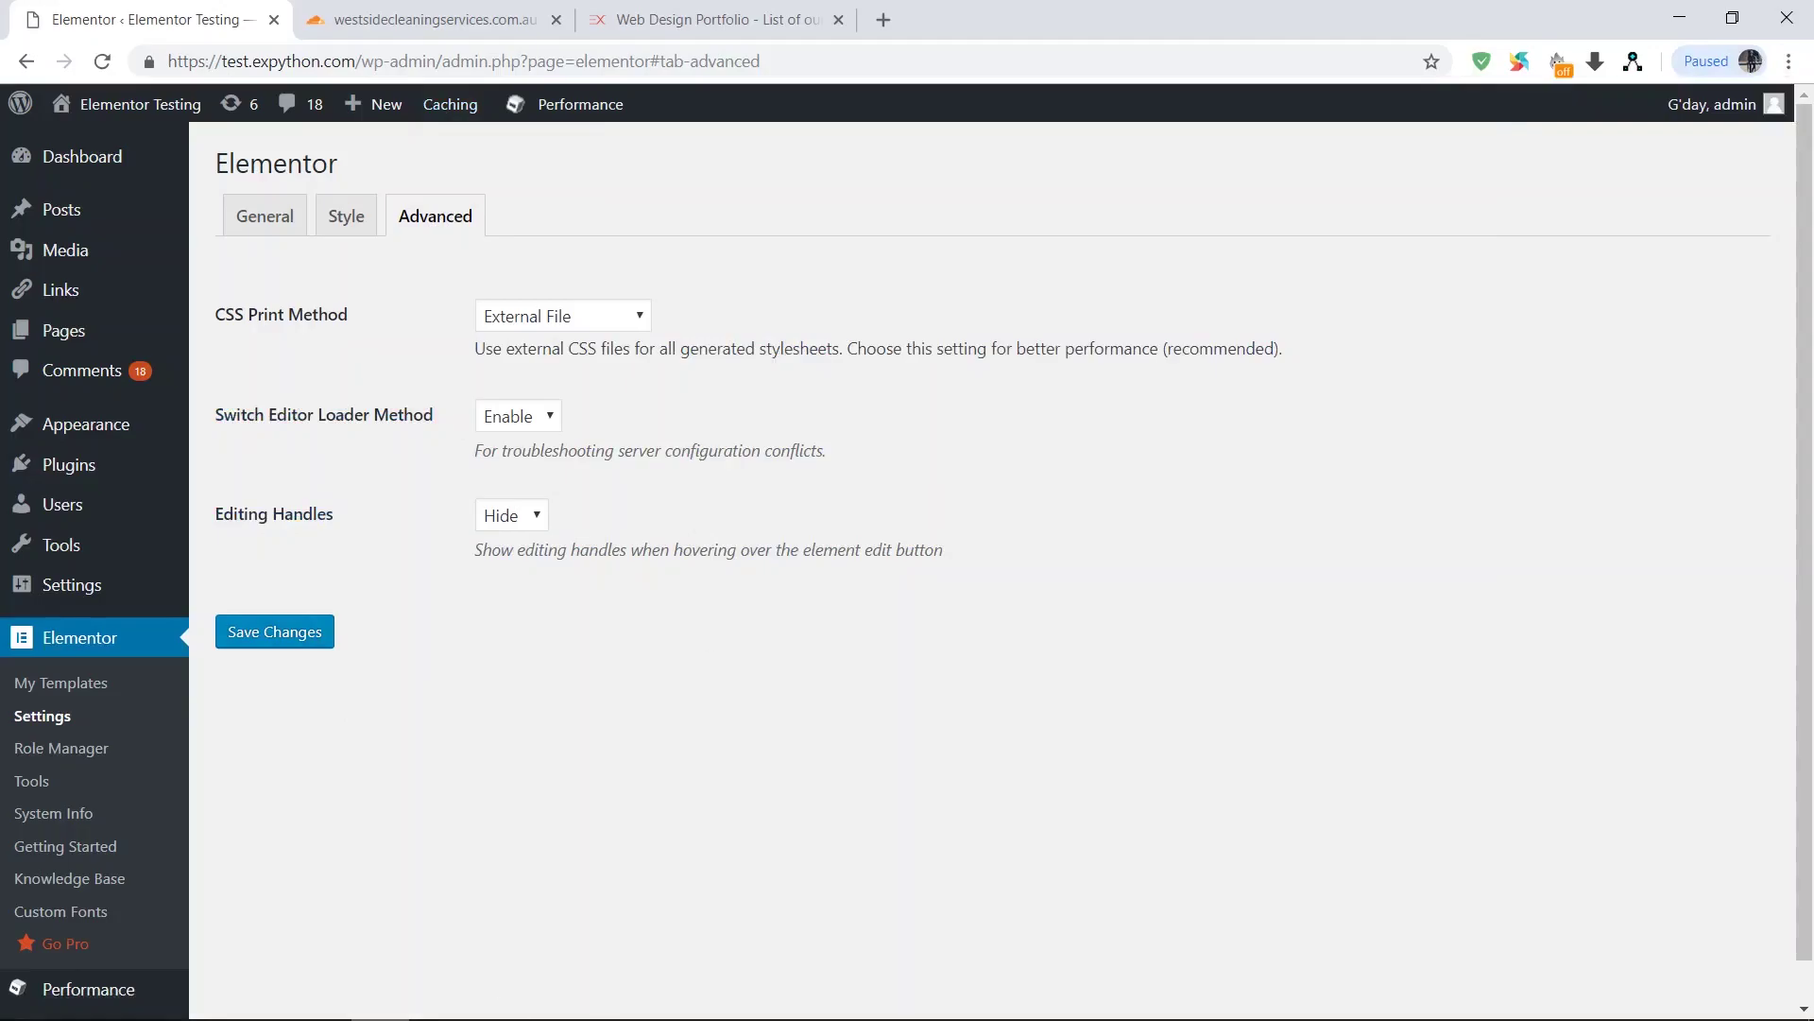
Switch to Word and highlight the first four checks, and the Cache Plugin and Cloudflare (Rocket Loader/DNS) items in the troubleshooting list
click(437, 1009)
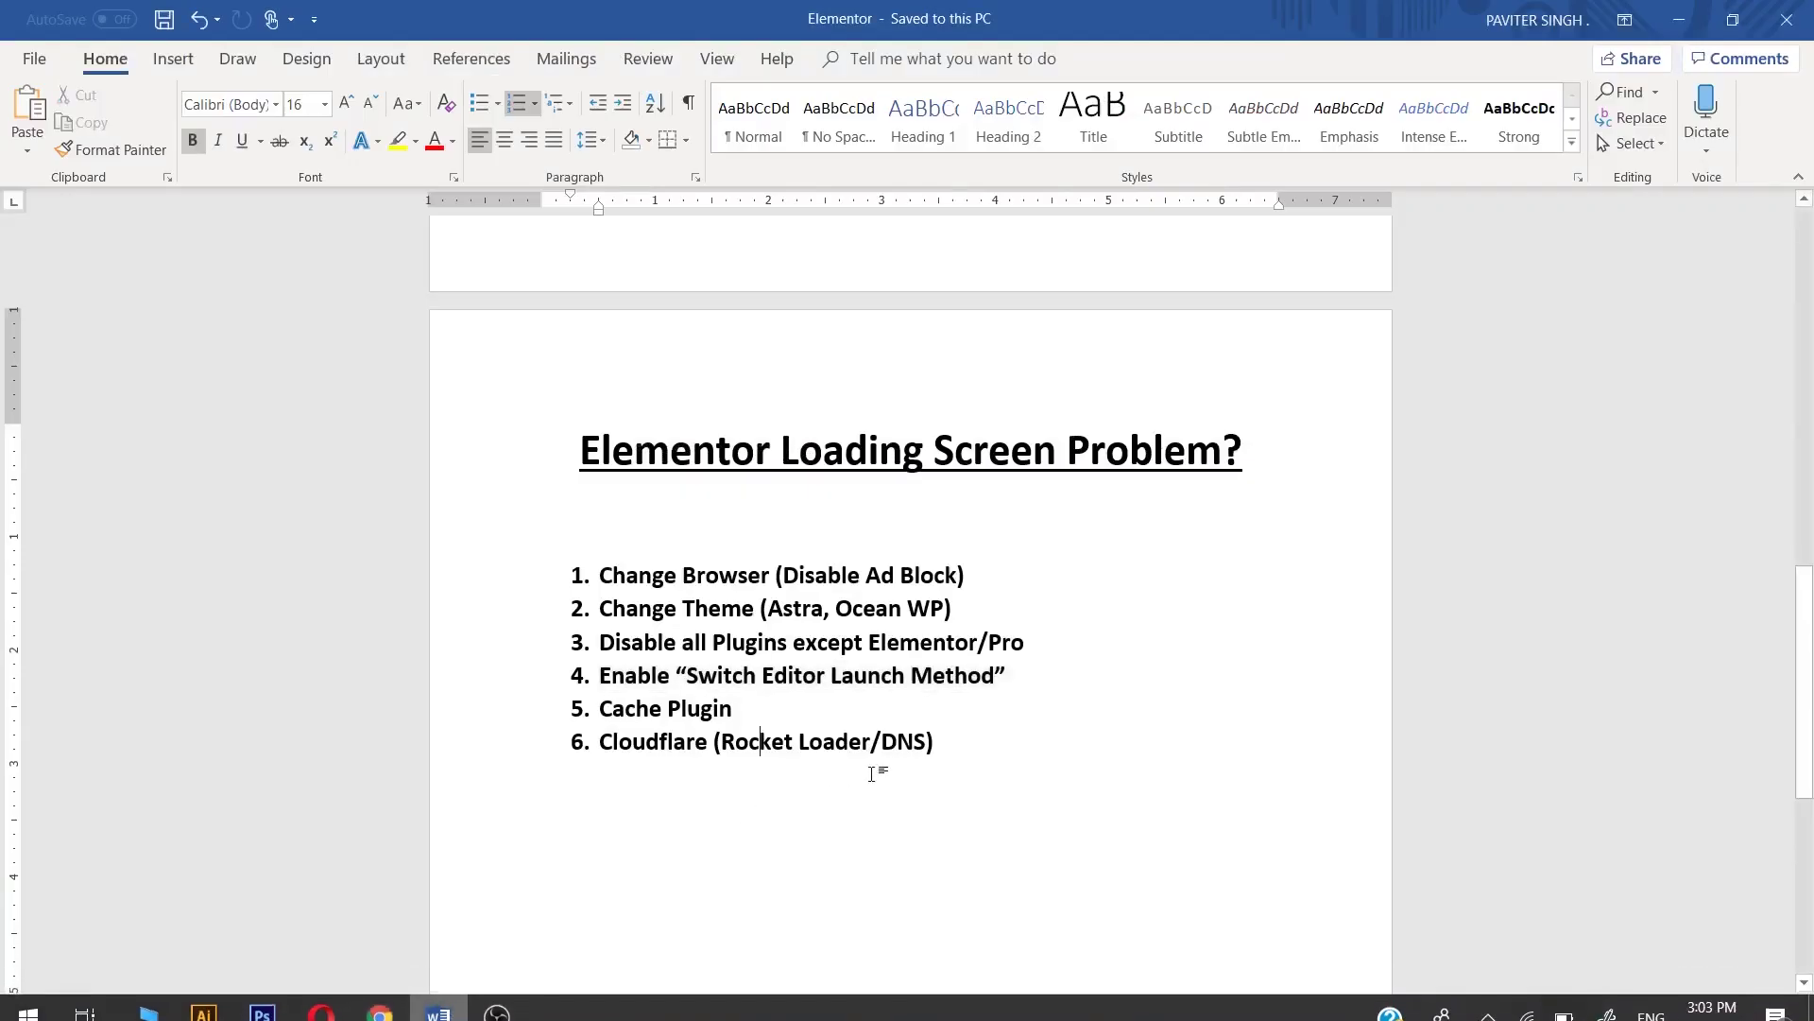
drag(862, 778, 599, 706)
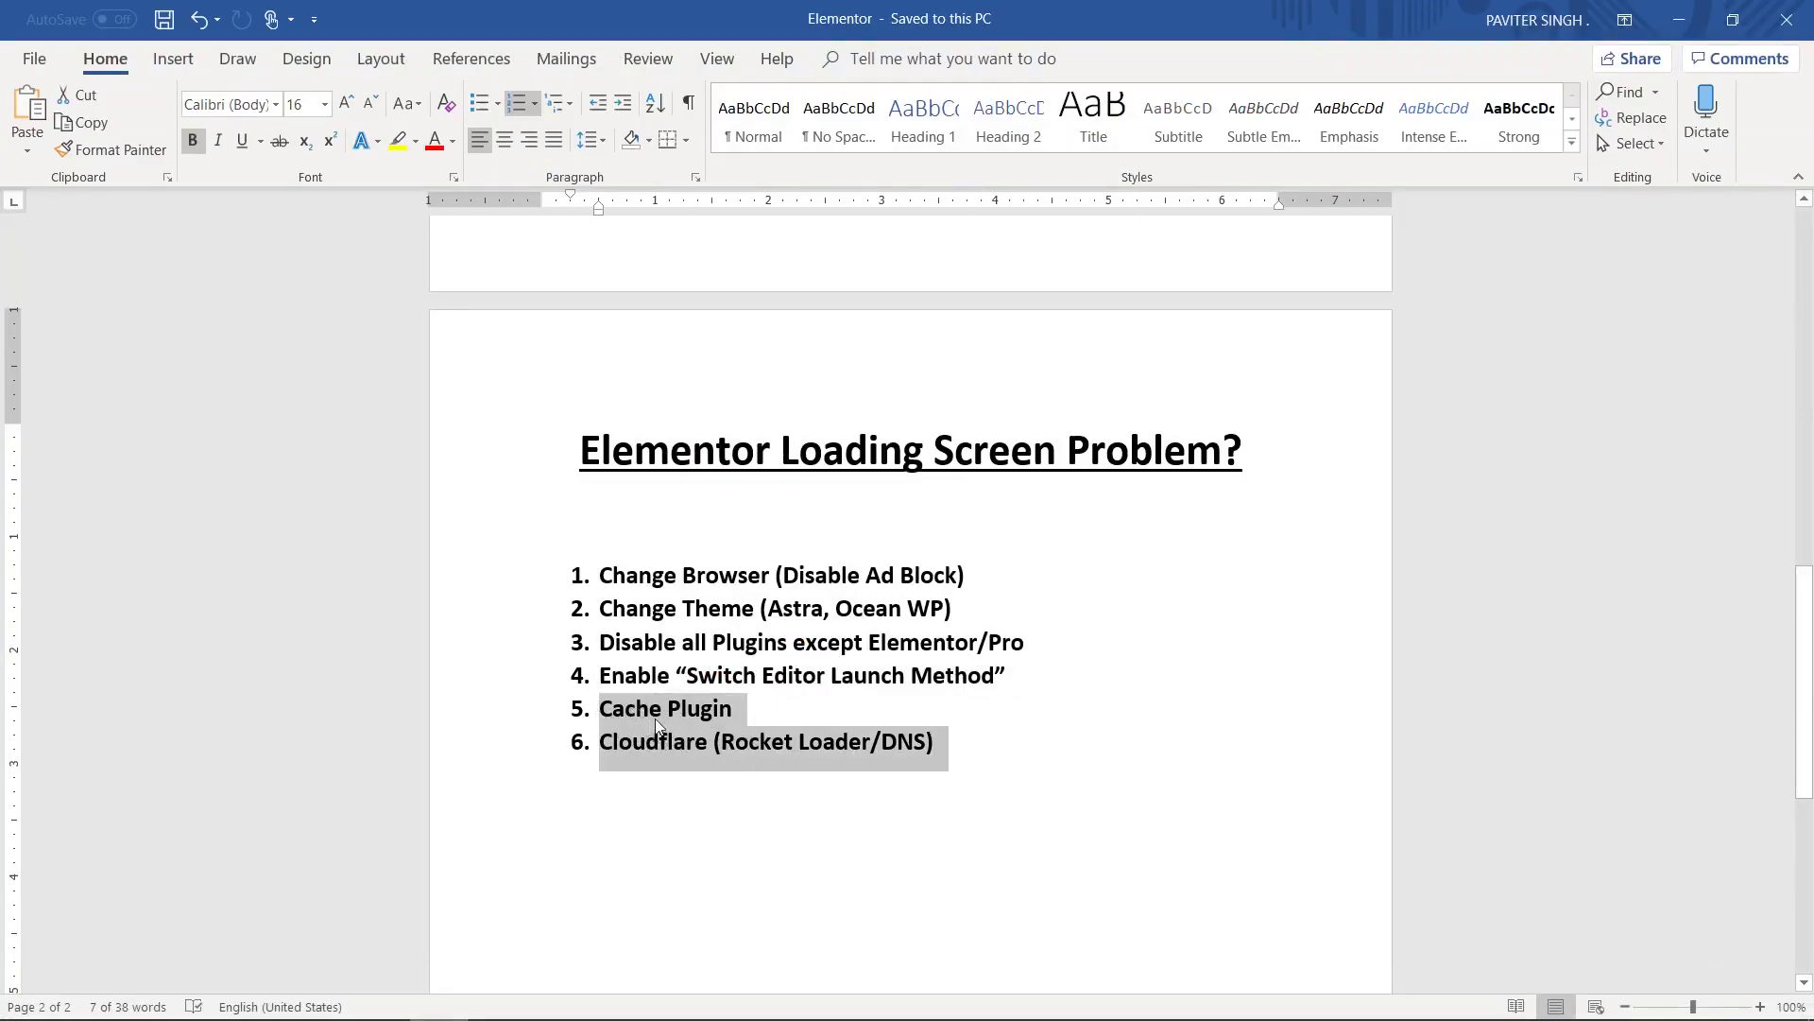
drag(593, 575, 1001, 676)
drag(599, 708, 950, 752)
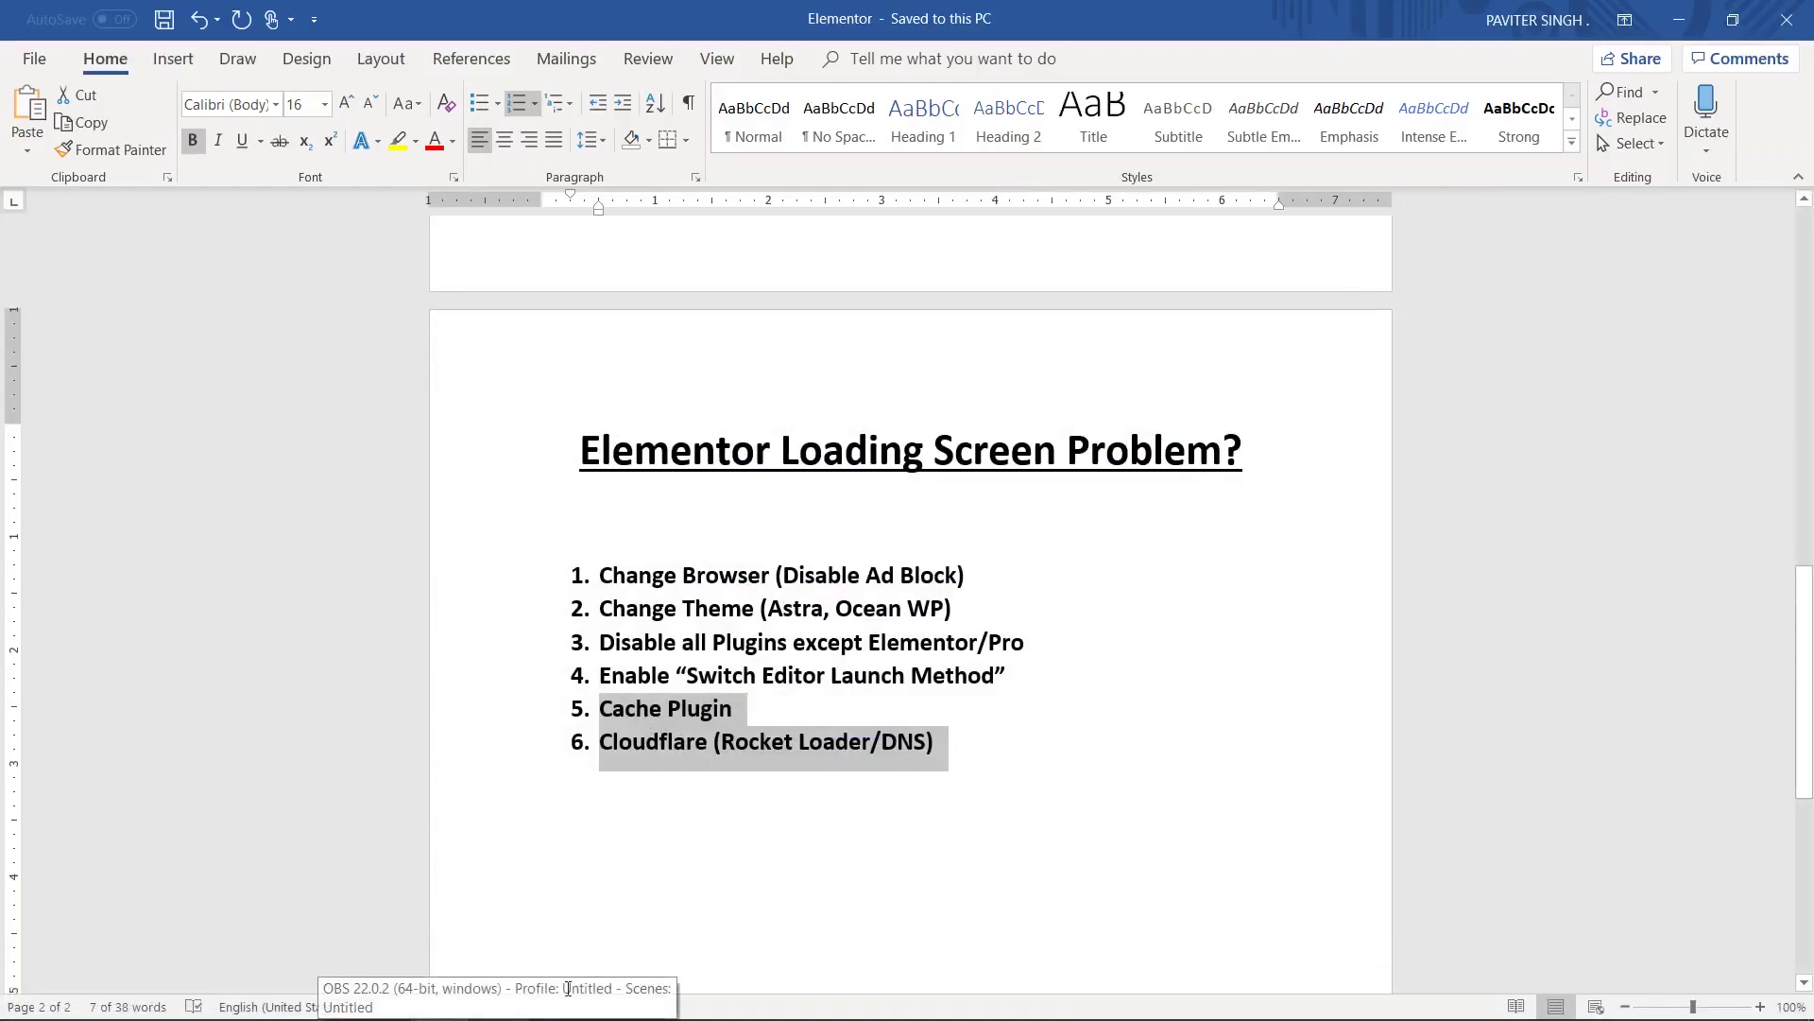
Switch to Chrome and highlight the W3 Total Cache name in the installed plugins list
click(382, 998)
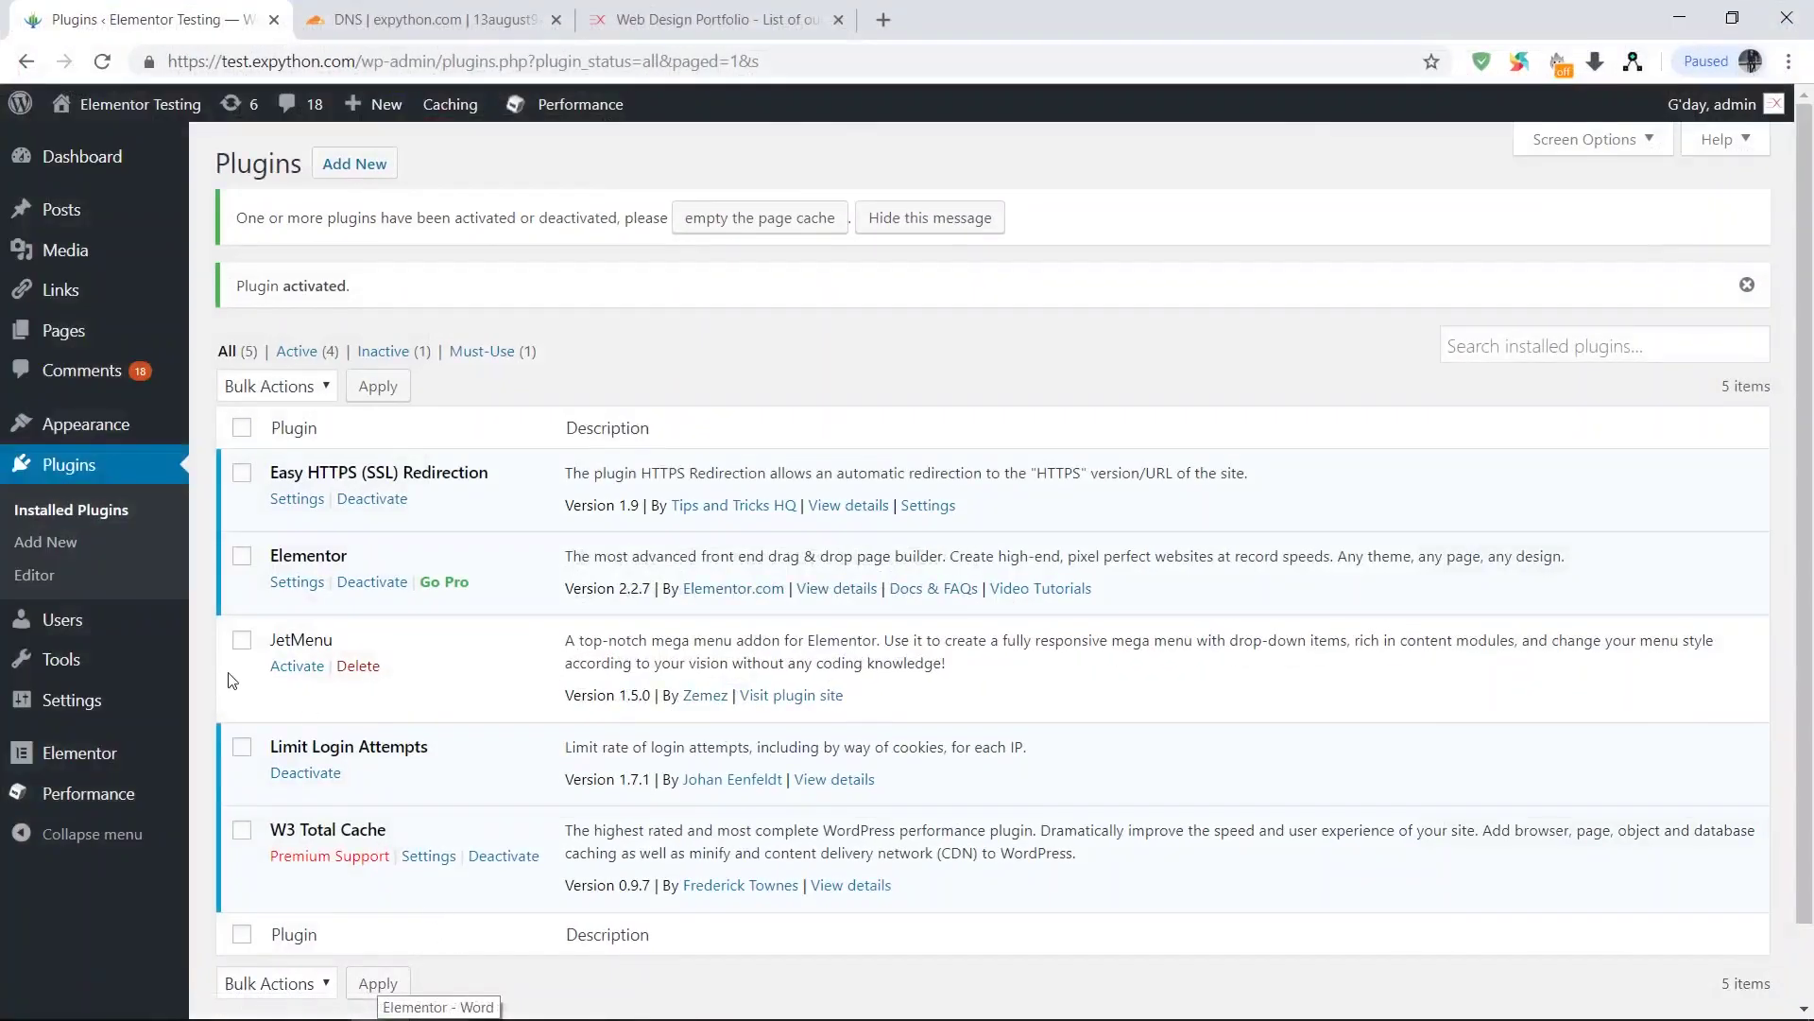
mouse_move(118, 784)
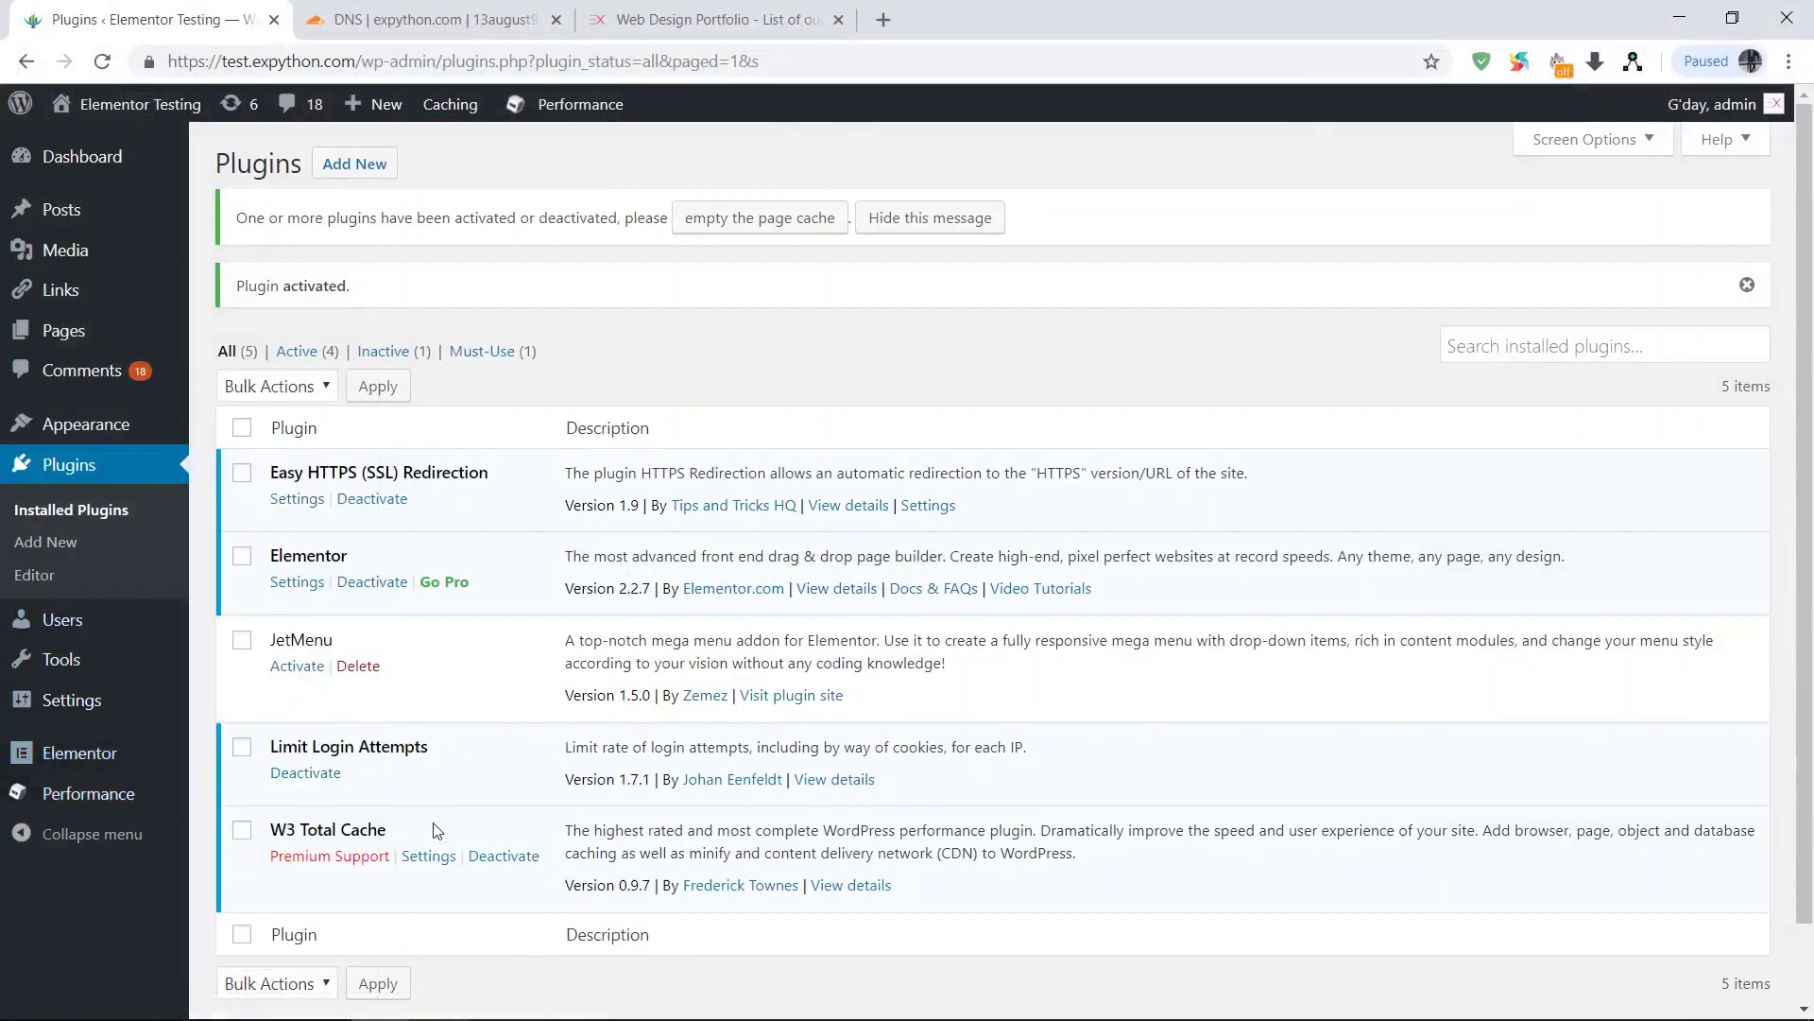
drag(412, 827, 273, 822)
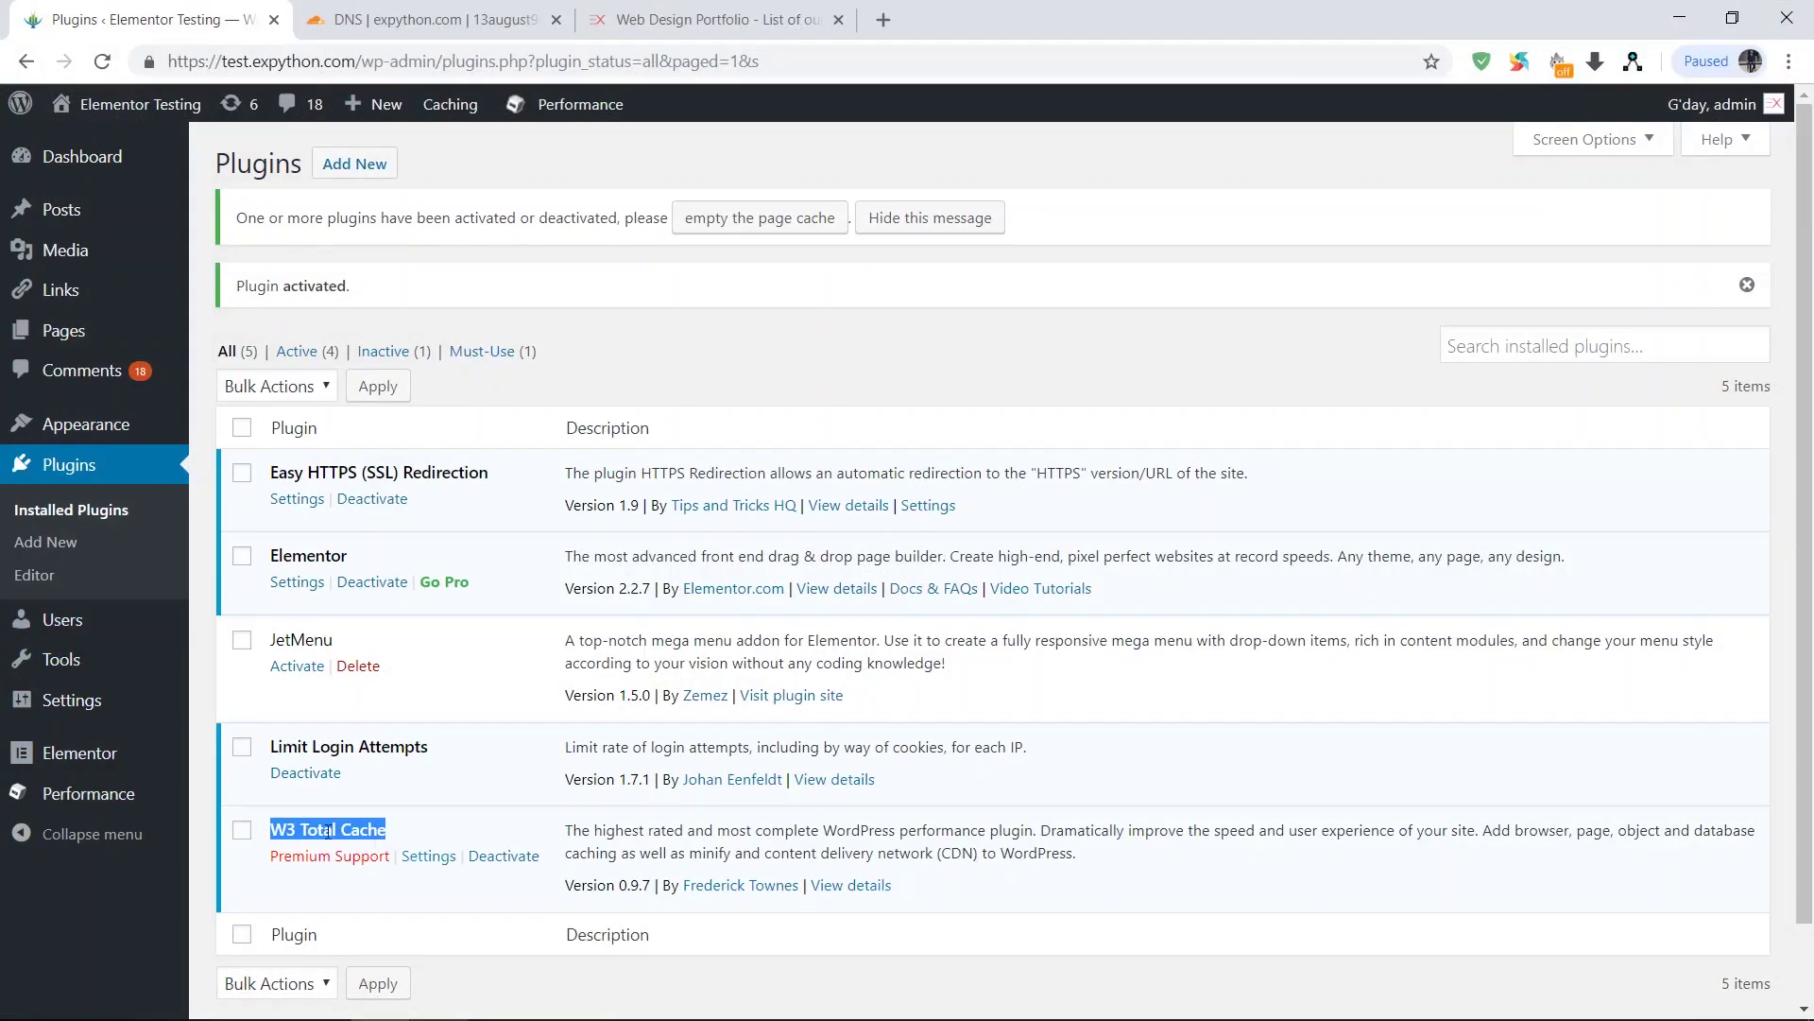
click(405, 834)
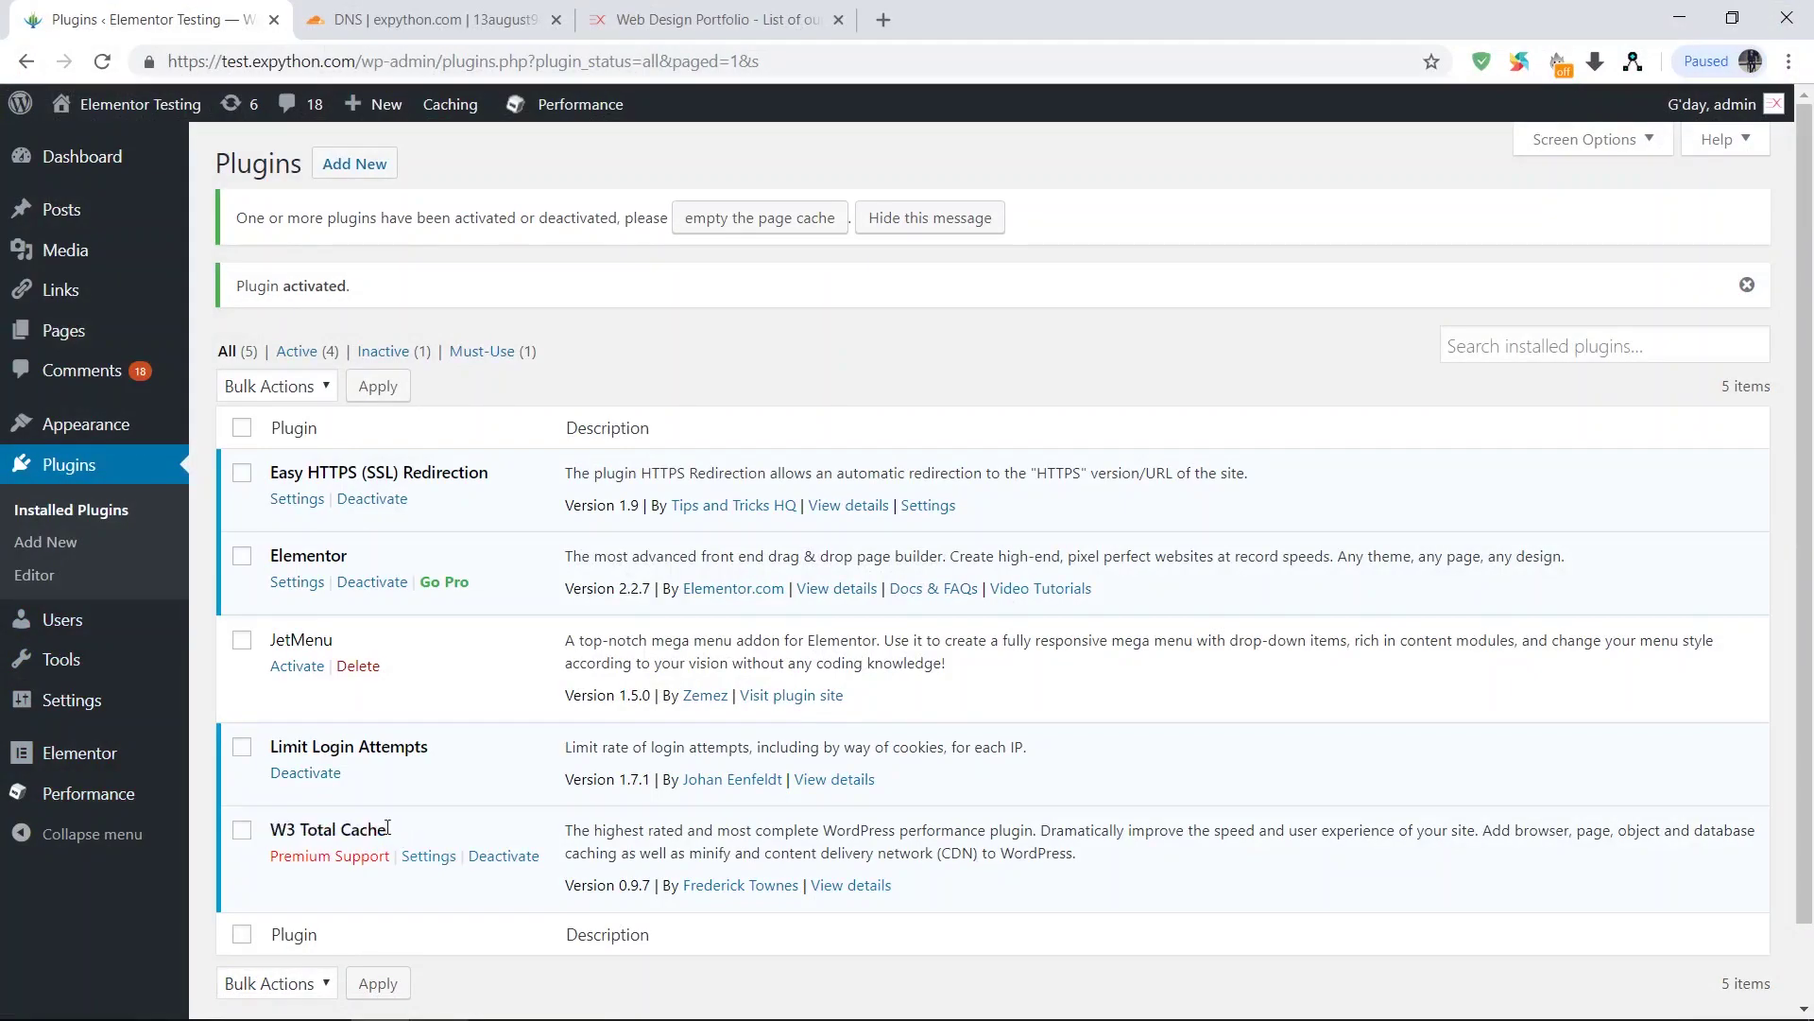
Open the settings of W3 Total Cache's CloudFlare extension and highlight the Rocket Loader label under Content Processing
mouse_move(153, 791)
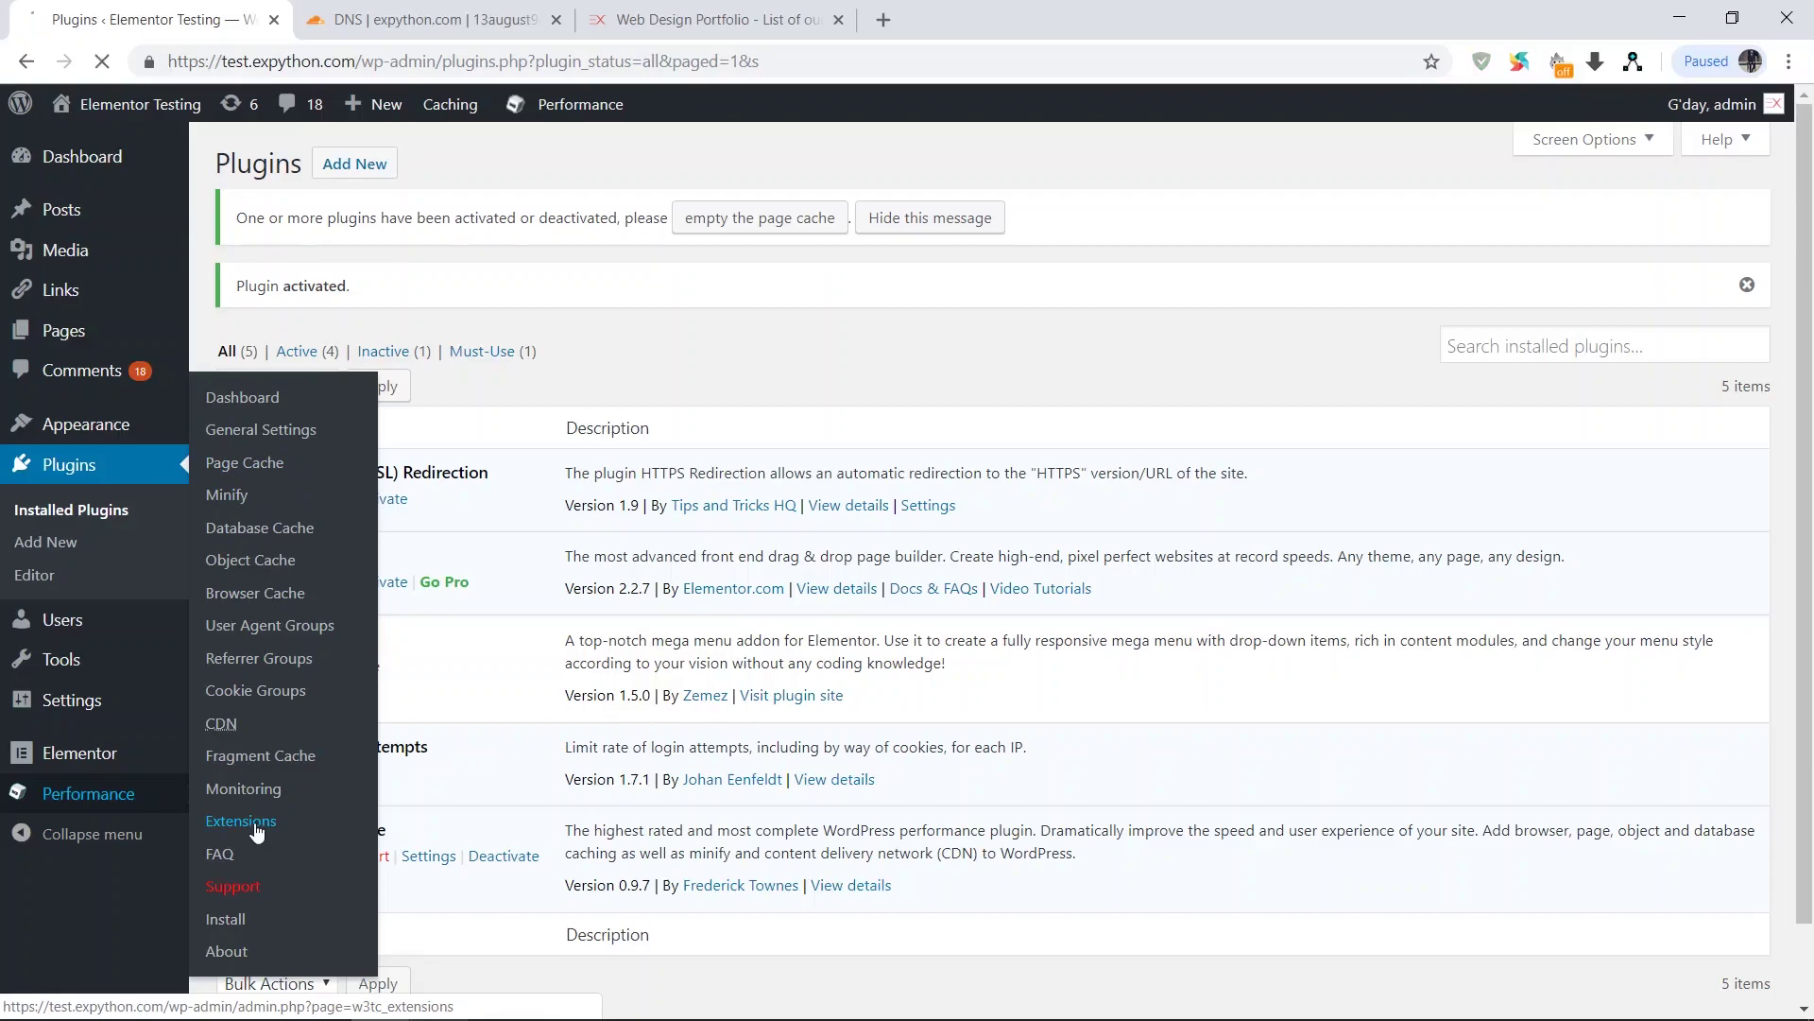
click(256, 831)
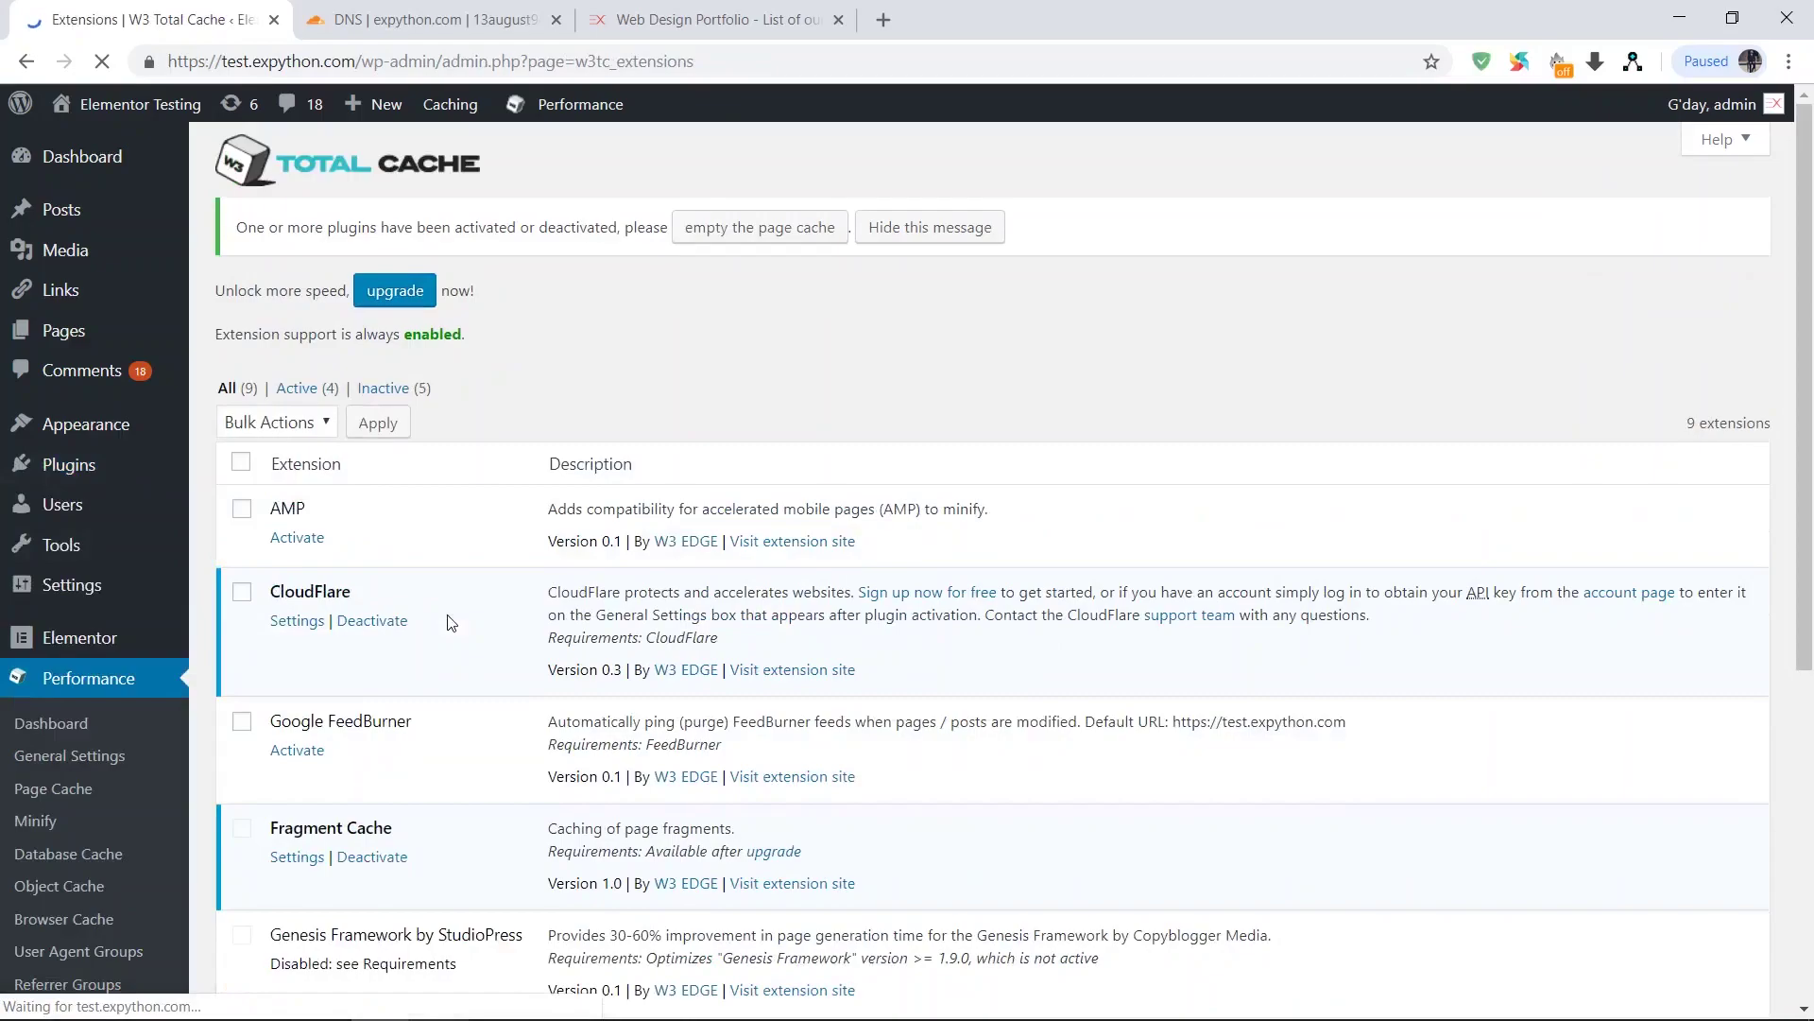
click(312, 620)
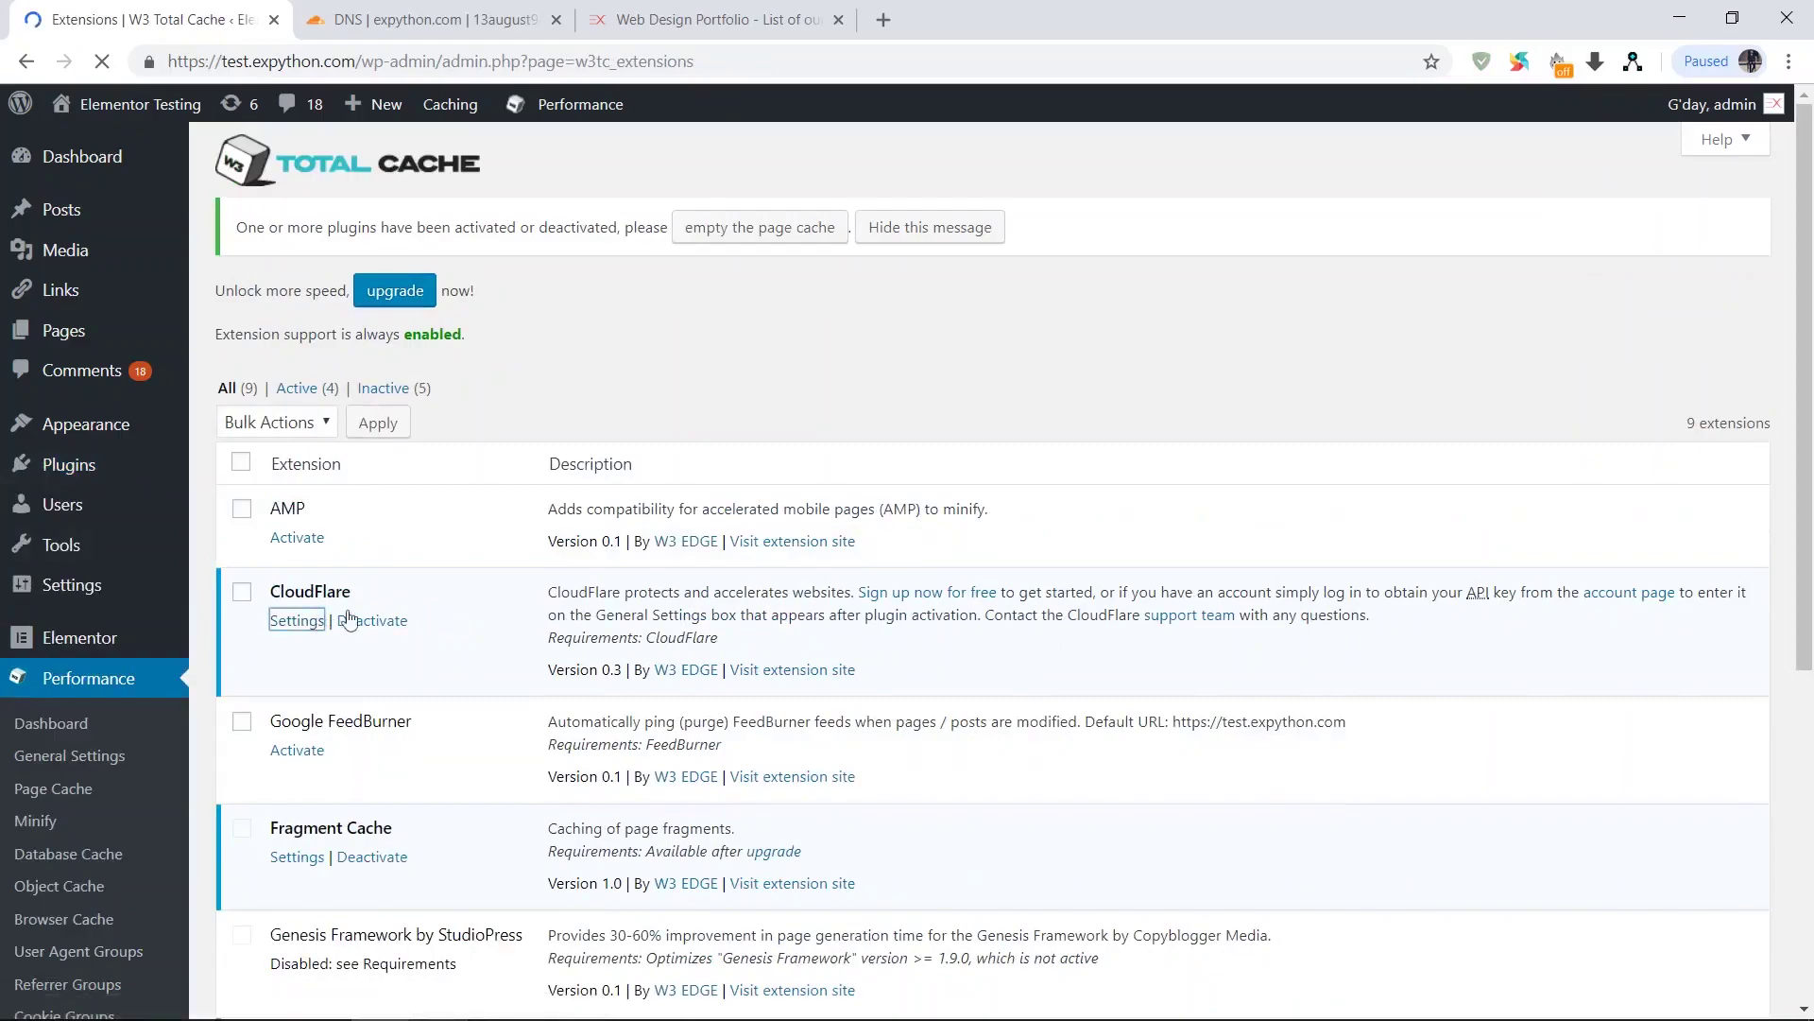
scroll(321, 616, down, 8)
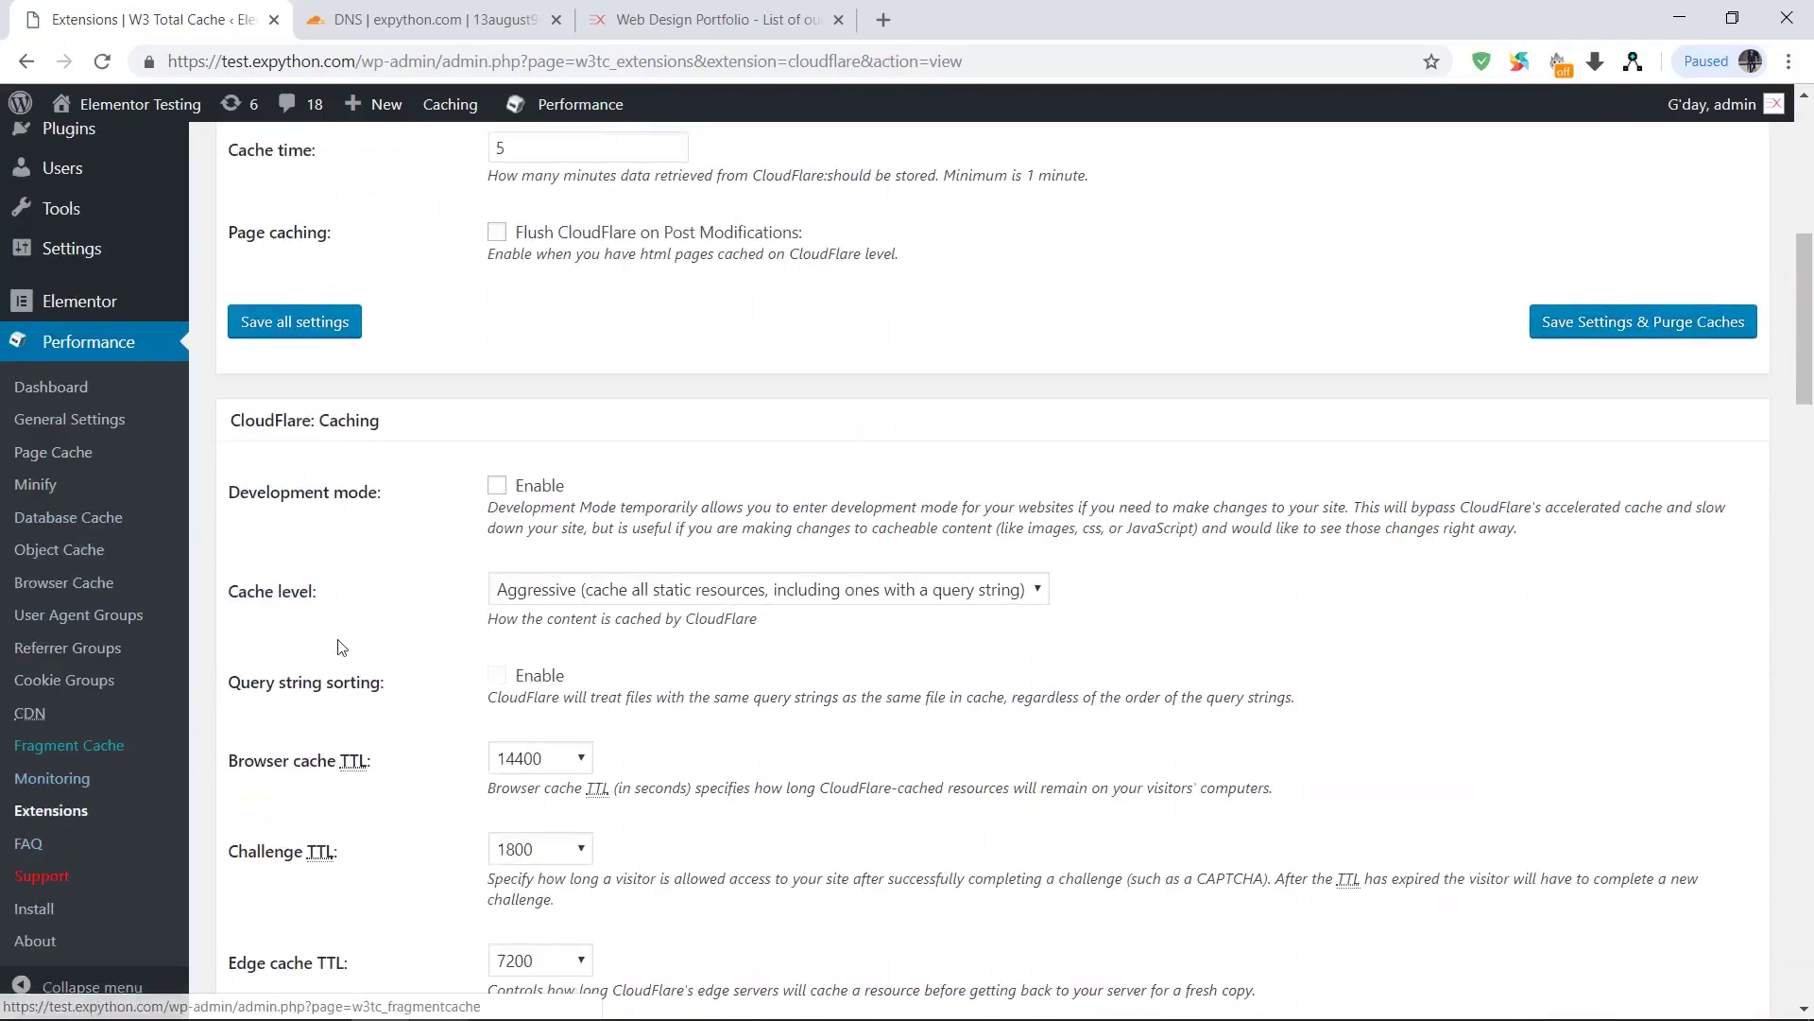
scroll(413, 487, down, 3)
scroll(413, 487, down, 3)
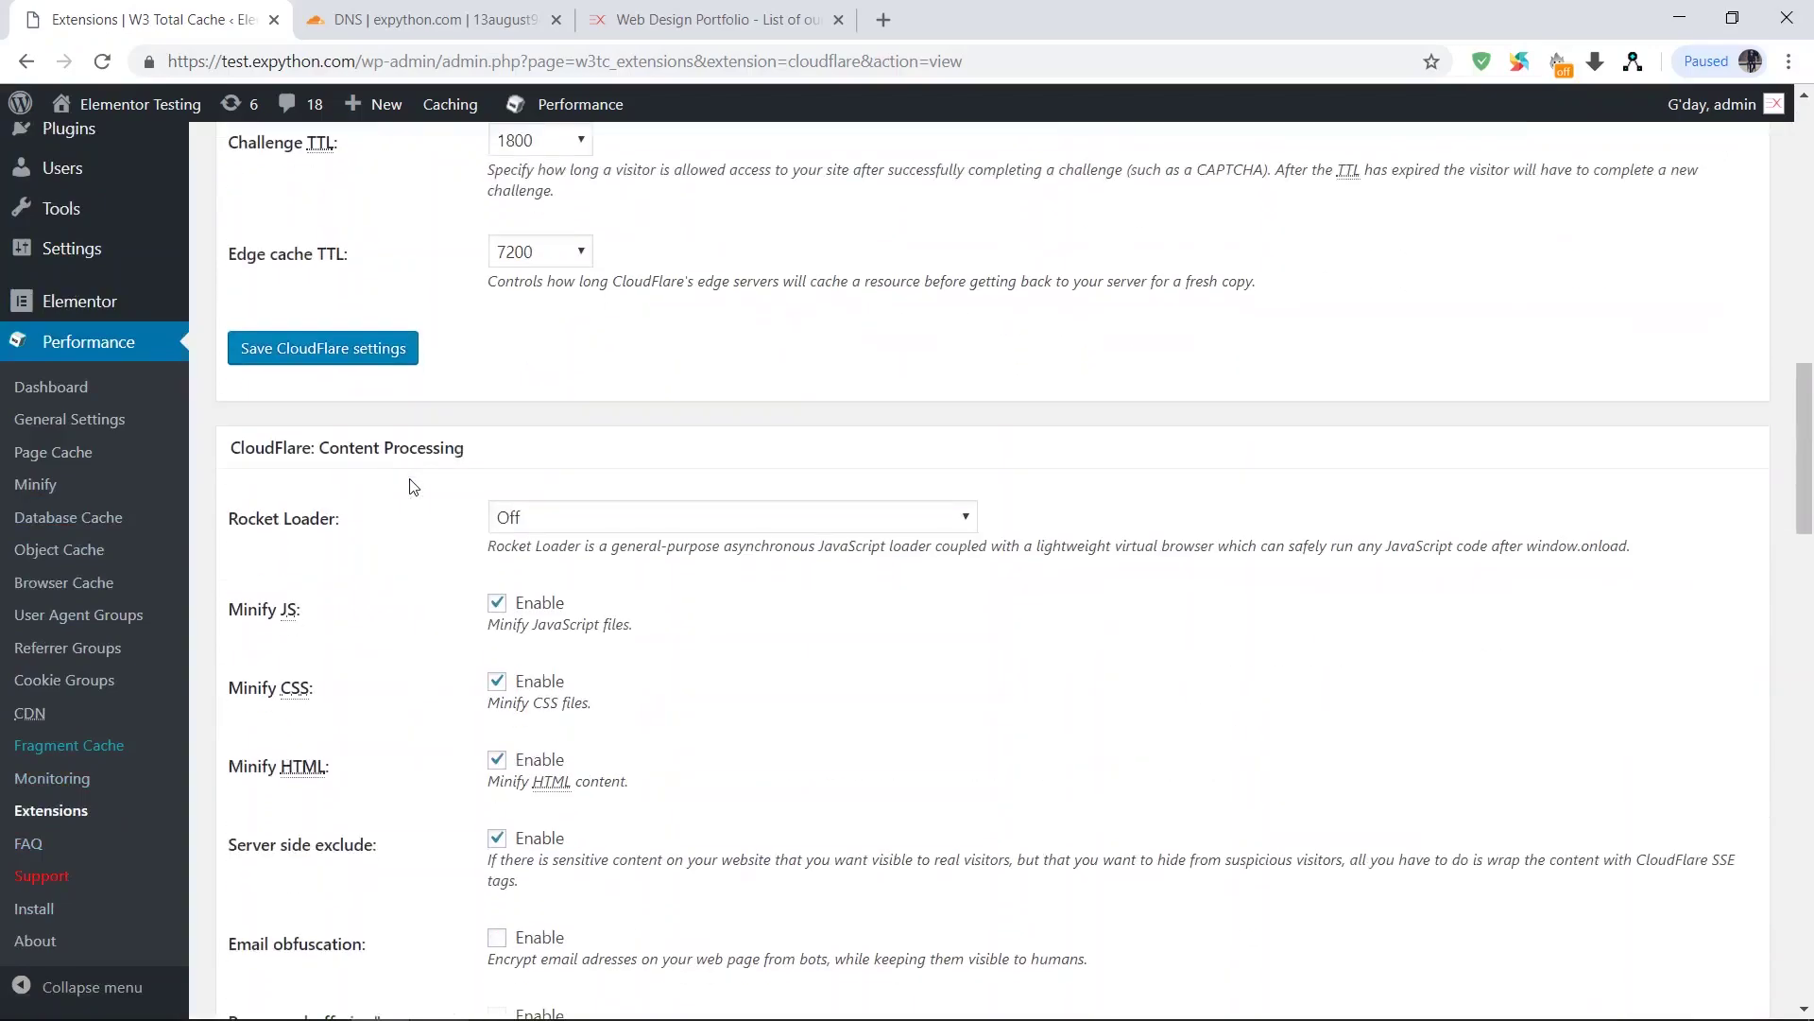
drag(346, 517, 227, 520)
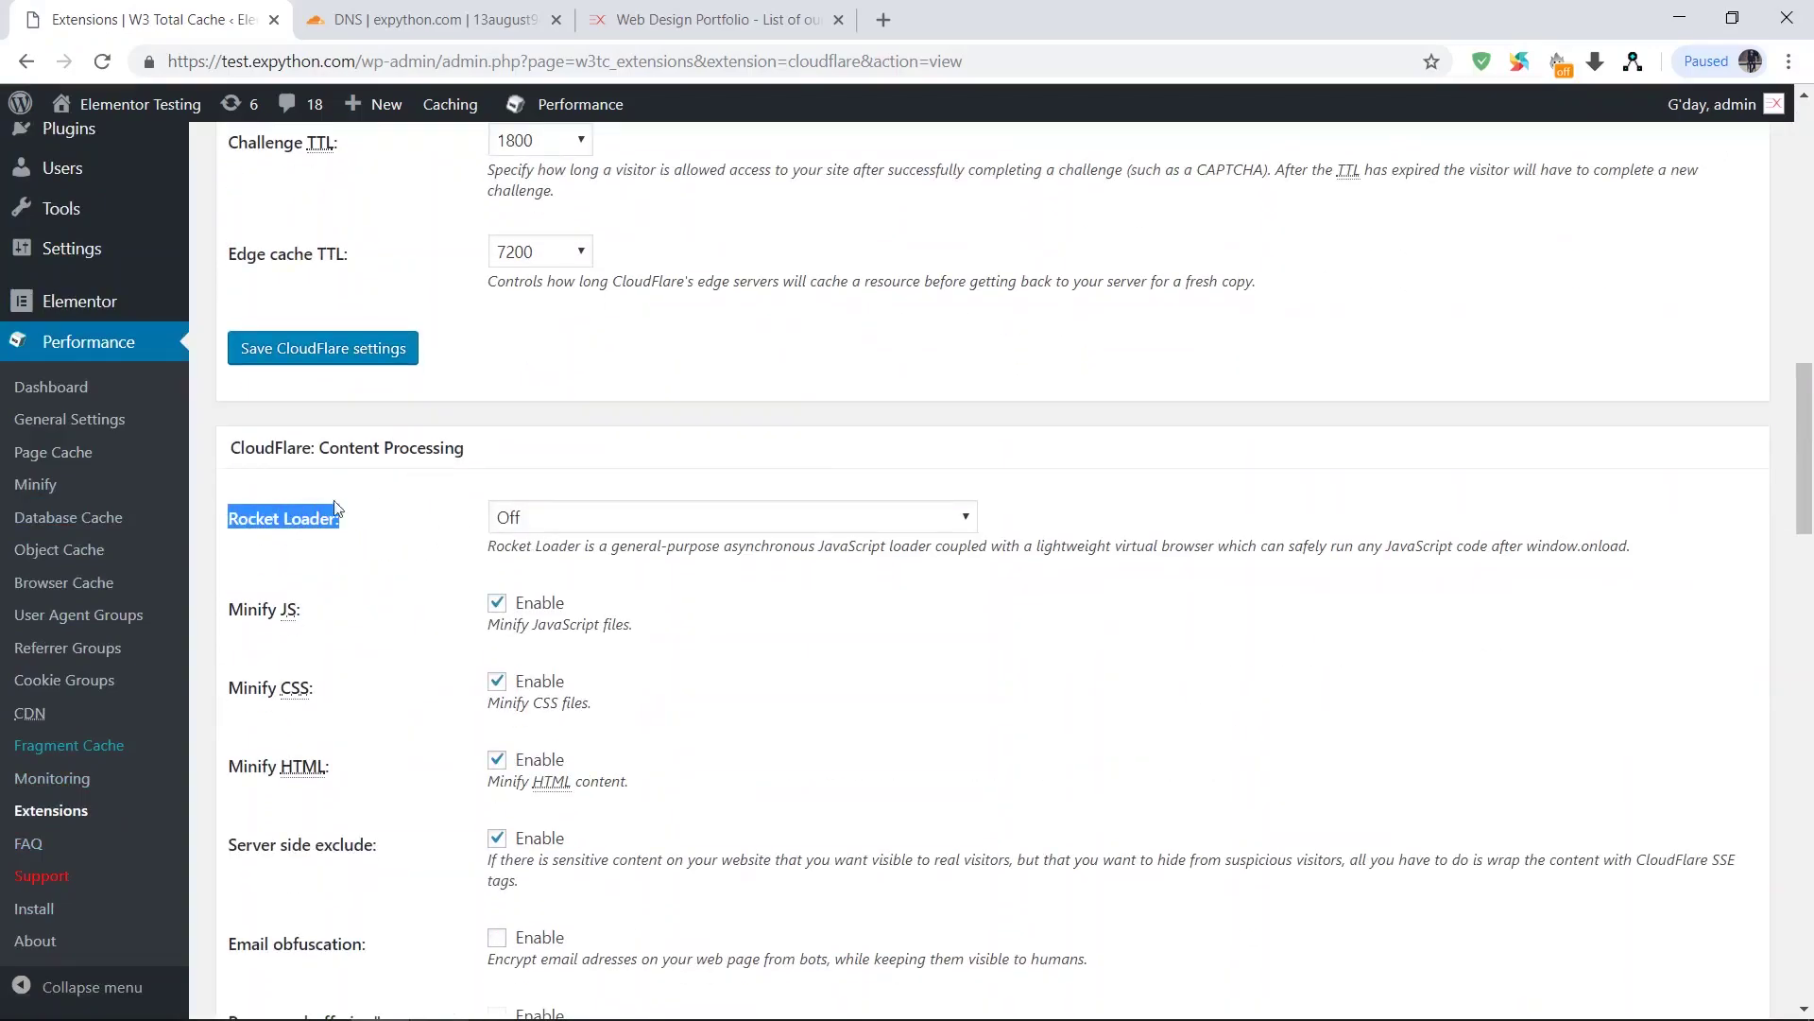
Try Rocket Loader's On option, set it back to Off and save the CloudFlare settings
click(594, 527)
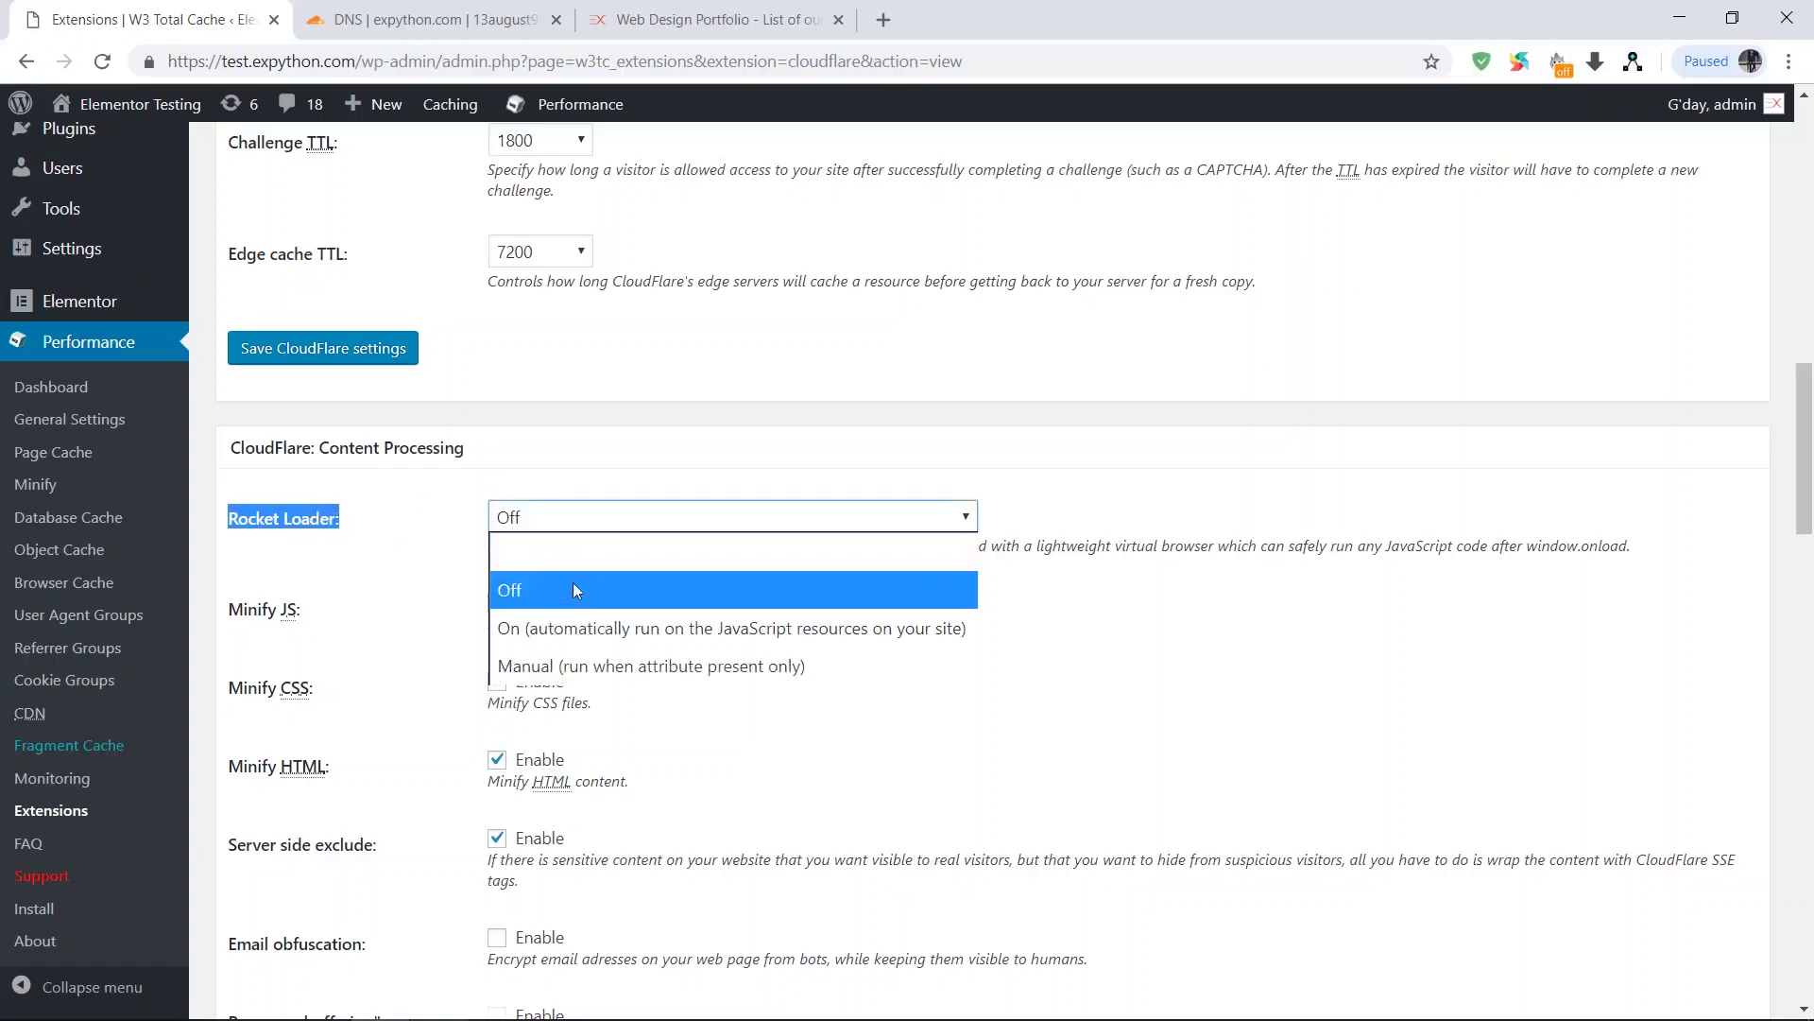
click(558, 618)
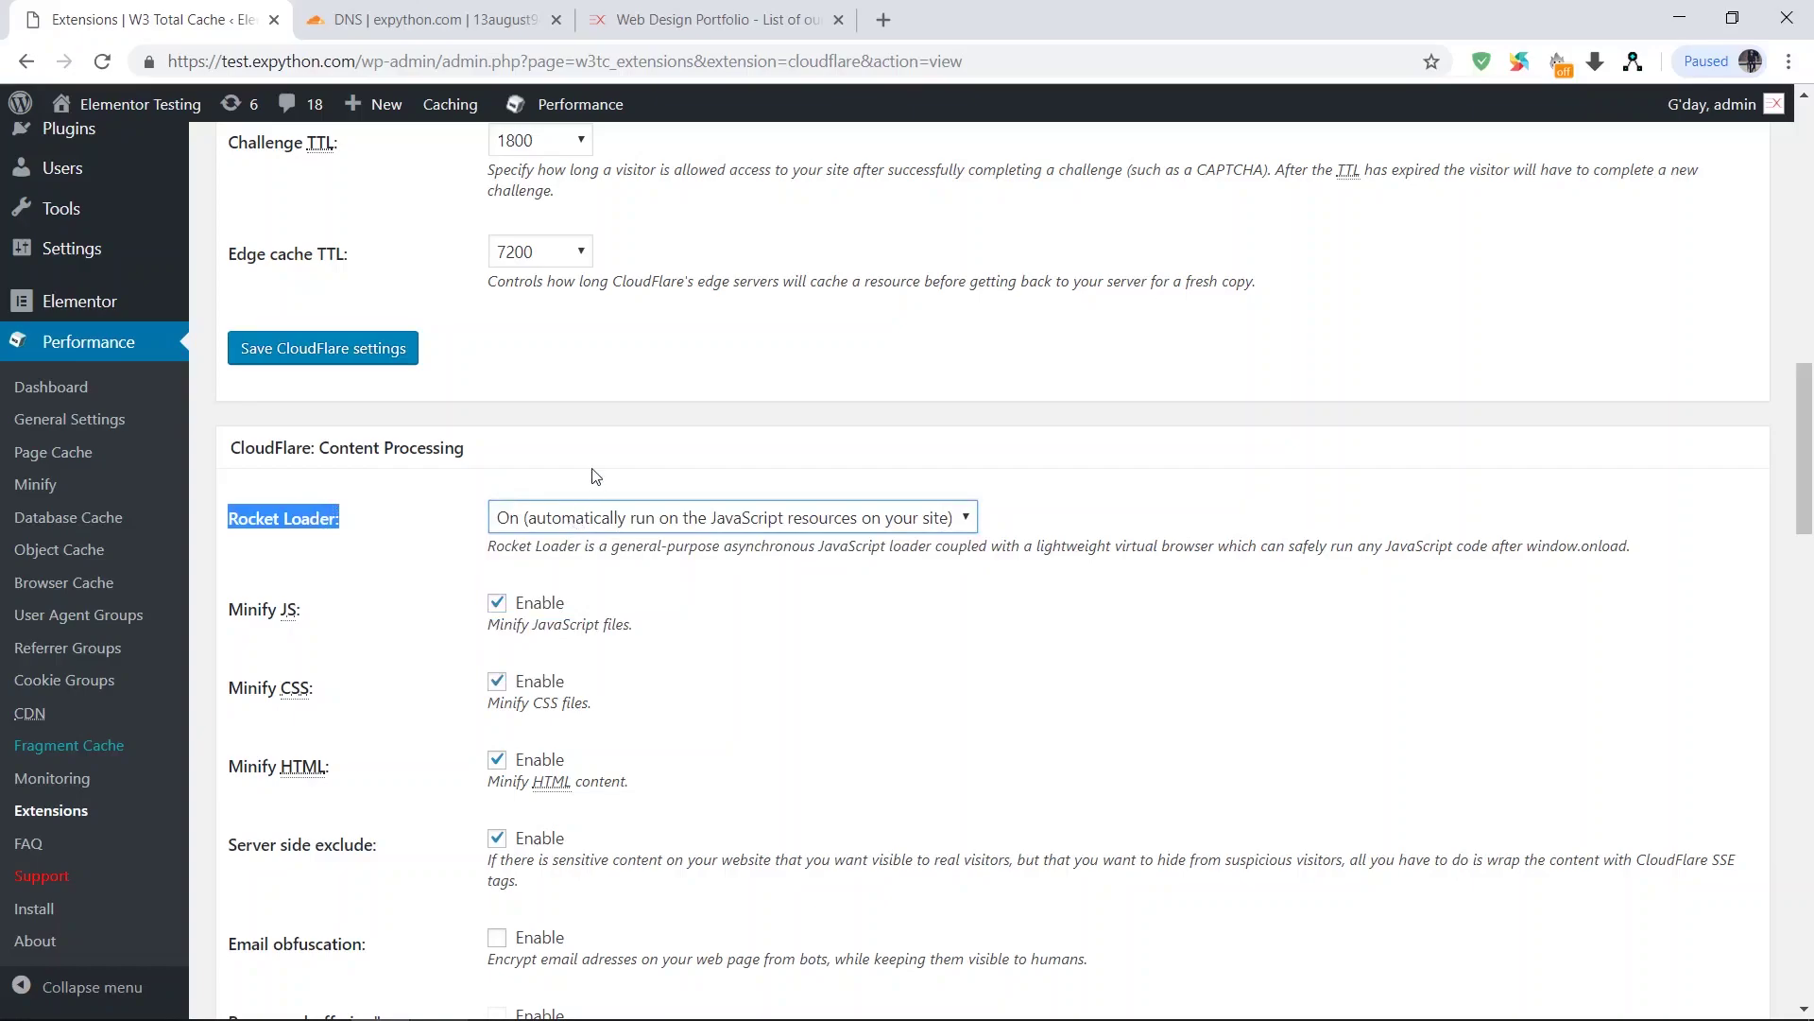
click(594, 522)
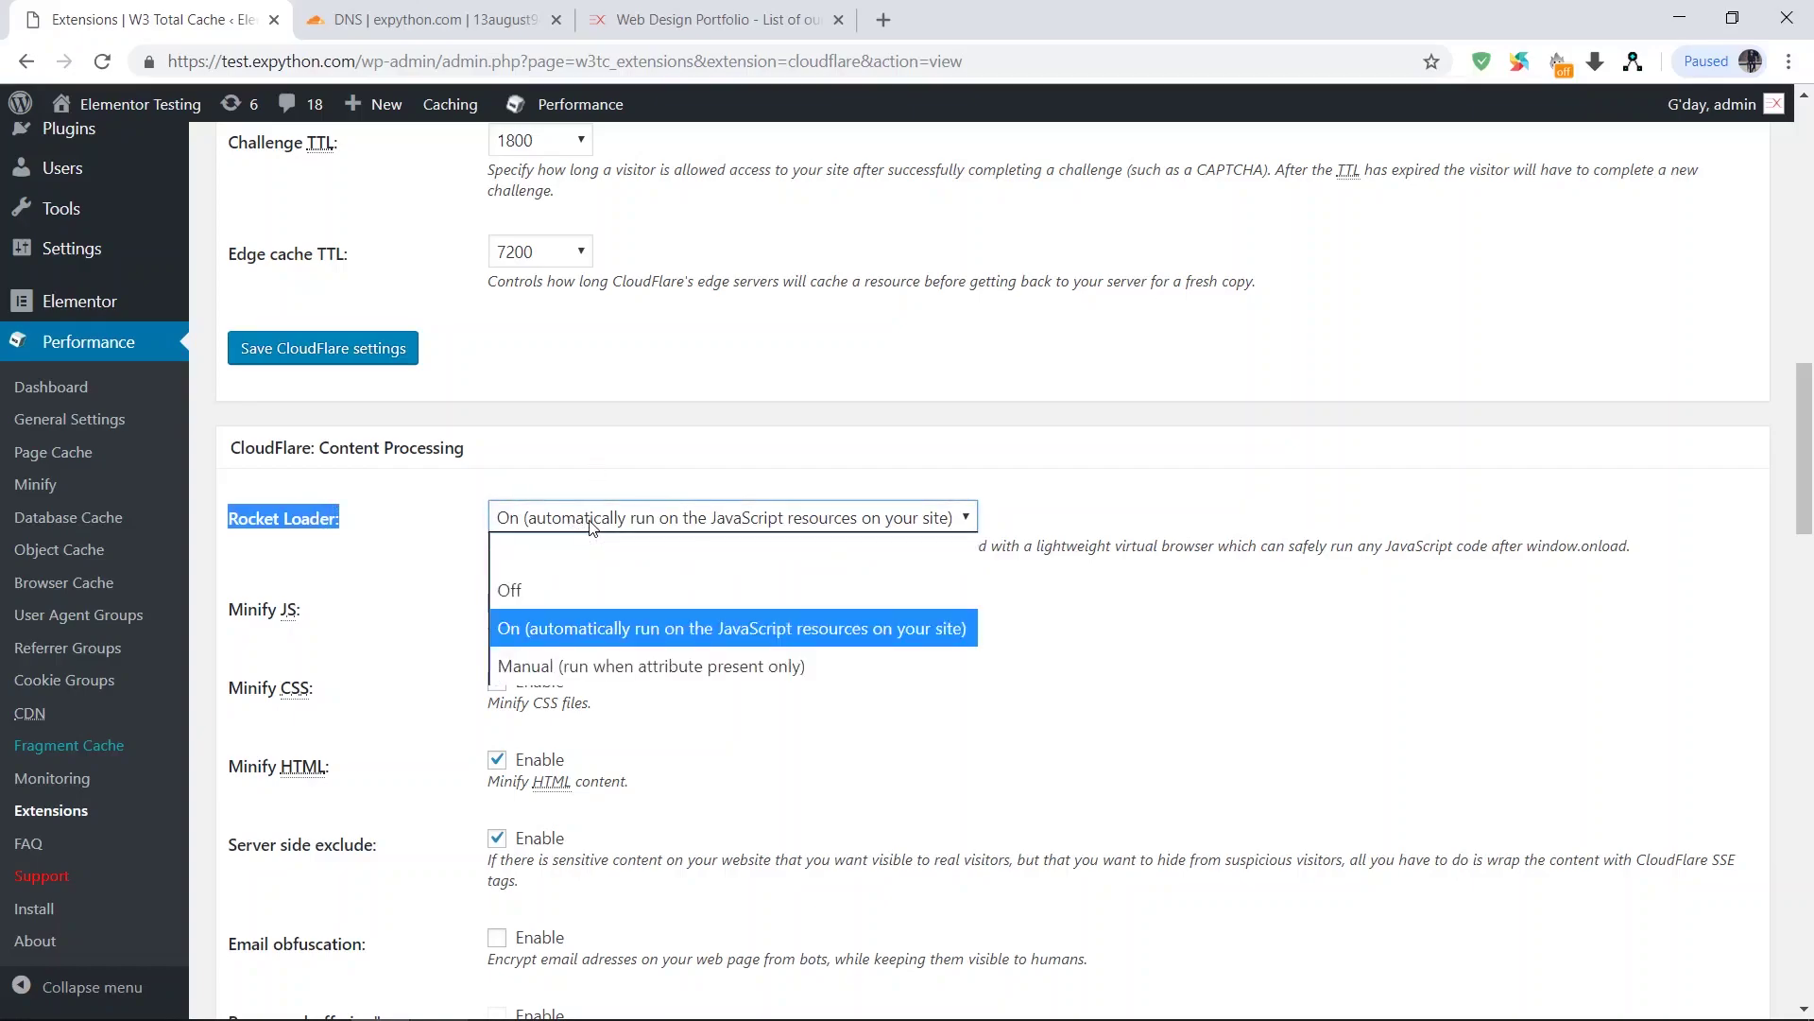
click(558, 590)
click(392, 557)
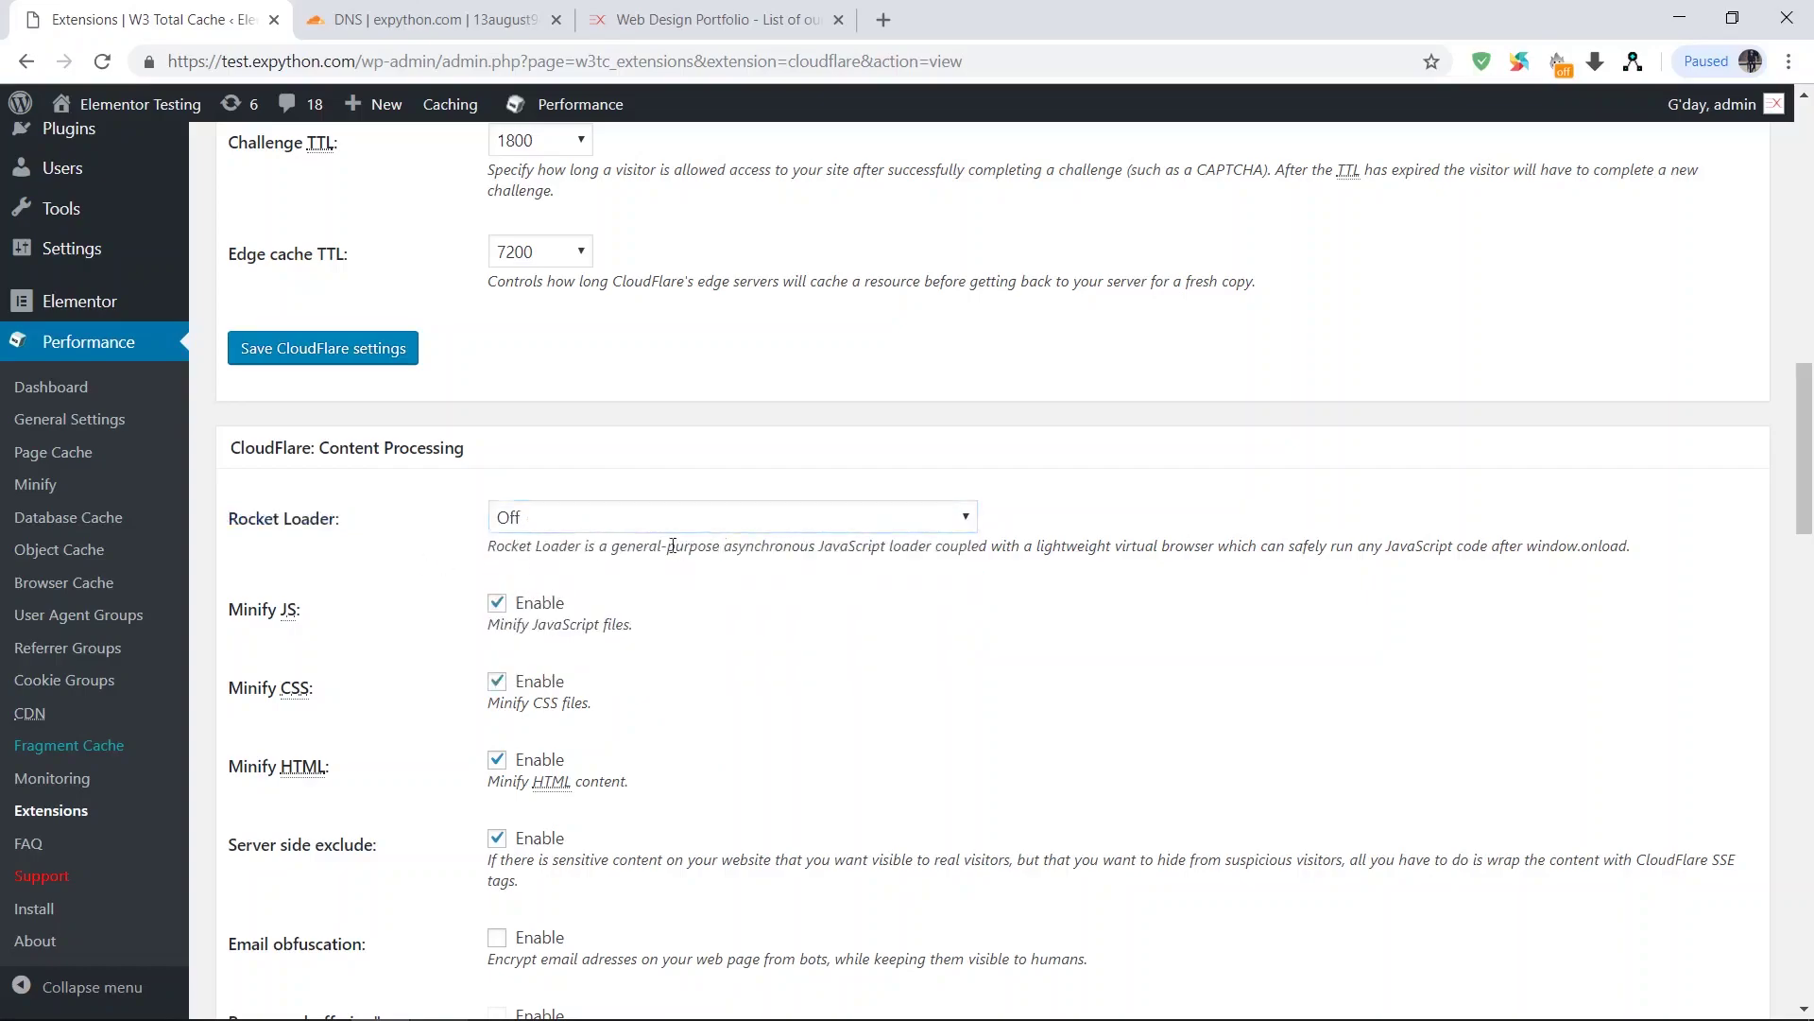
click(385, 364)
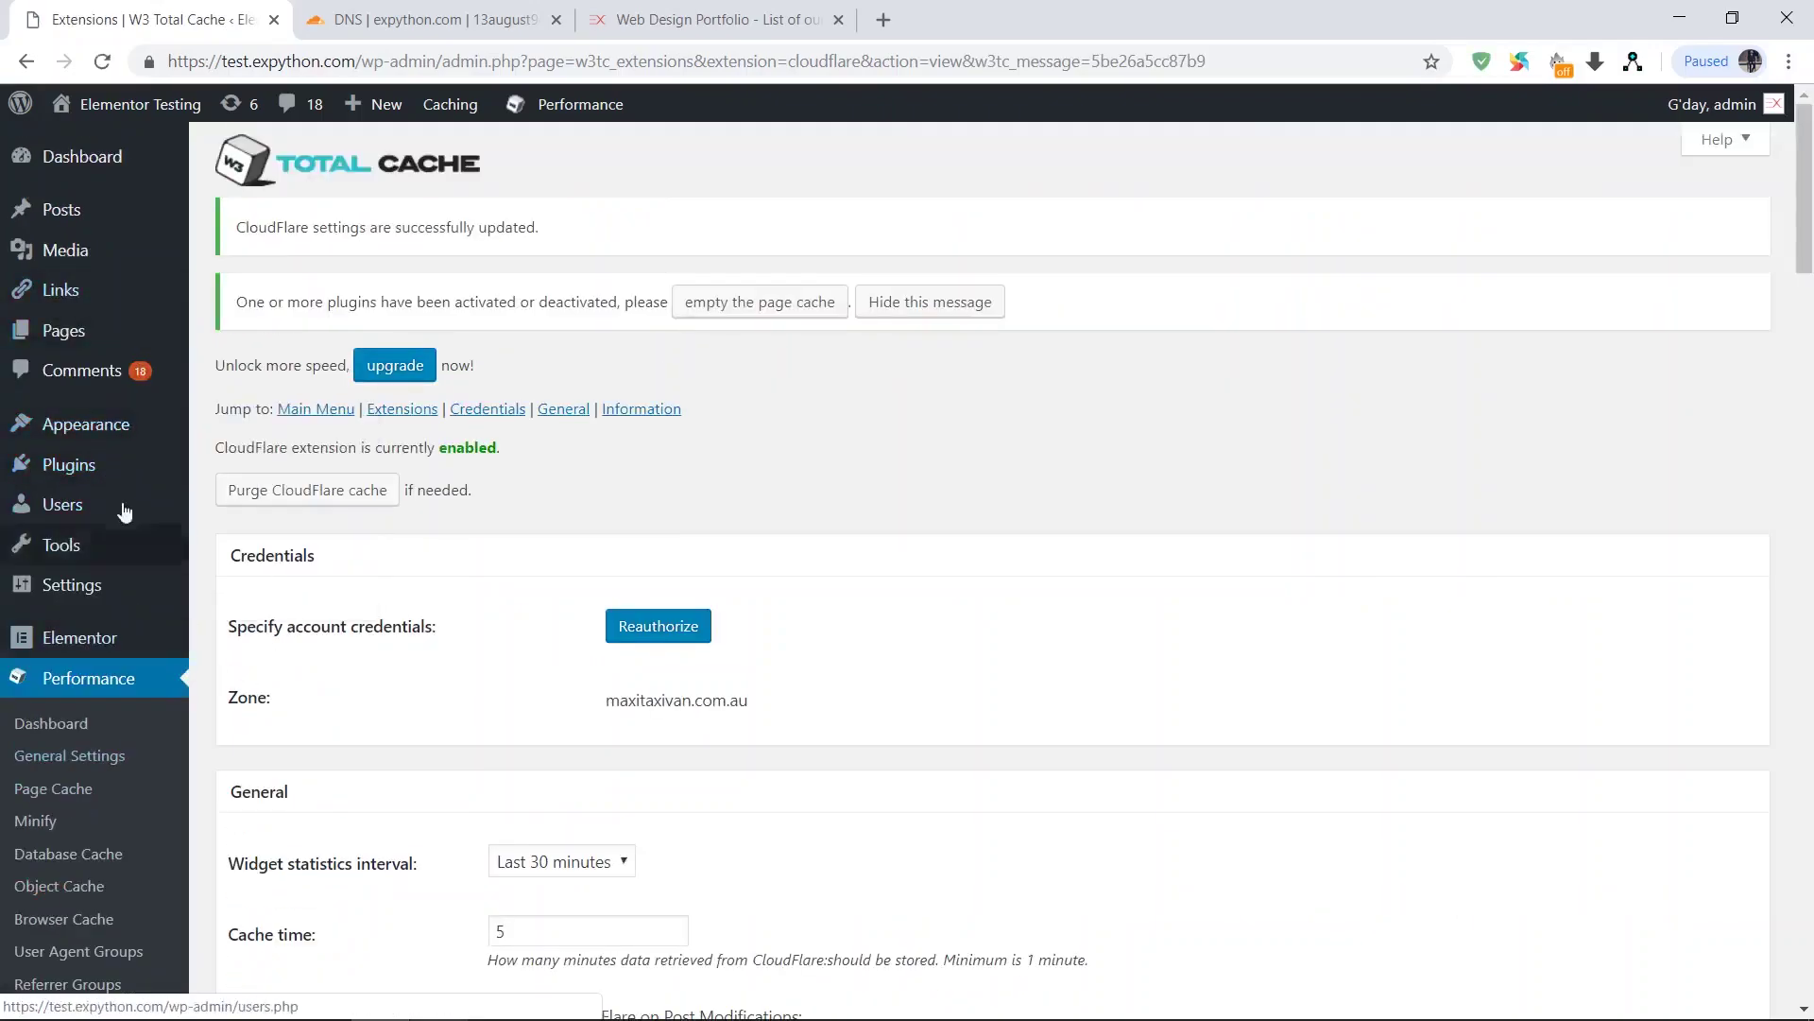
Deactivate the W3 Total Cache plugin in the installed plugins list and highlight its name
click(238, 477)
scroll(553, 523, down, 1)
scroll(553, 522, down, 3)
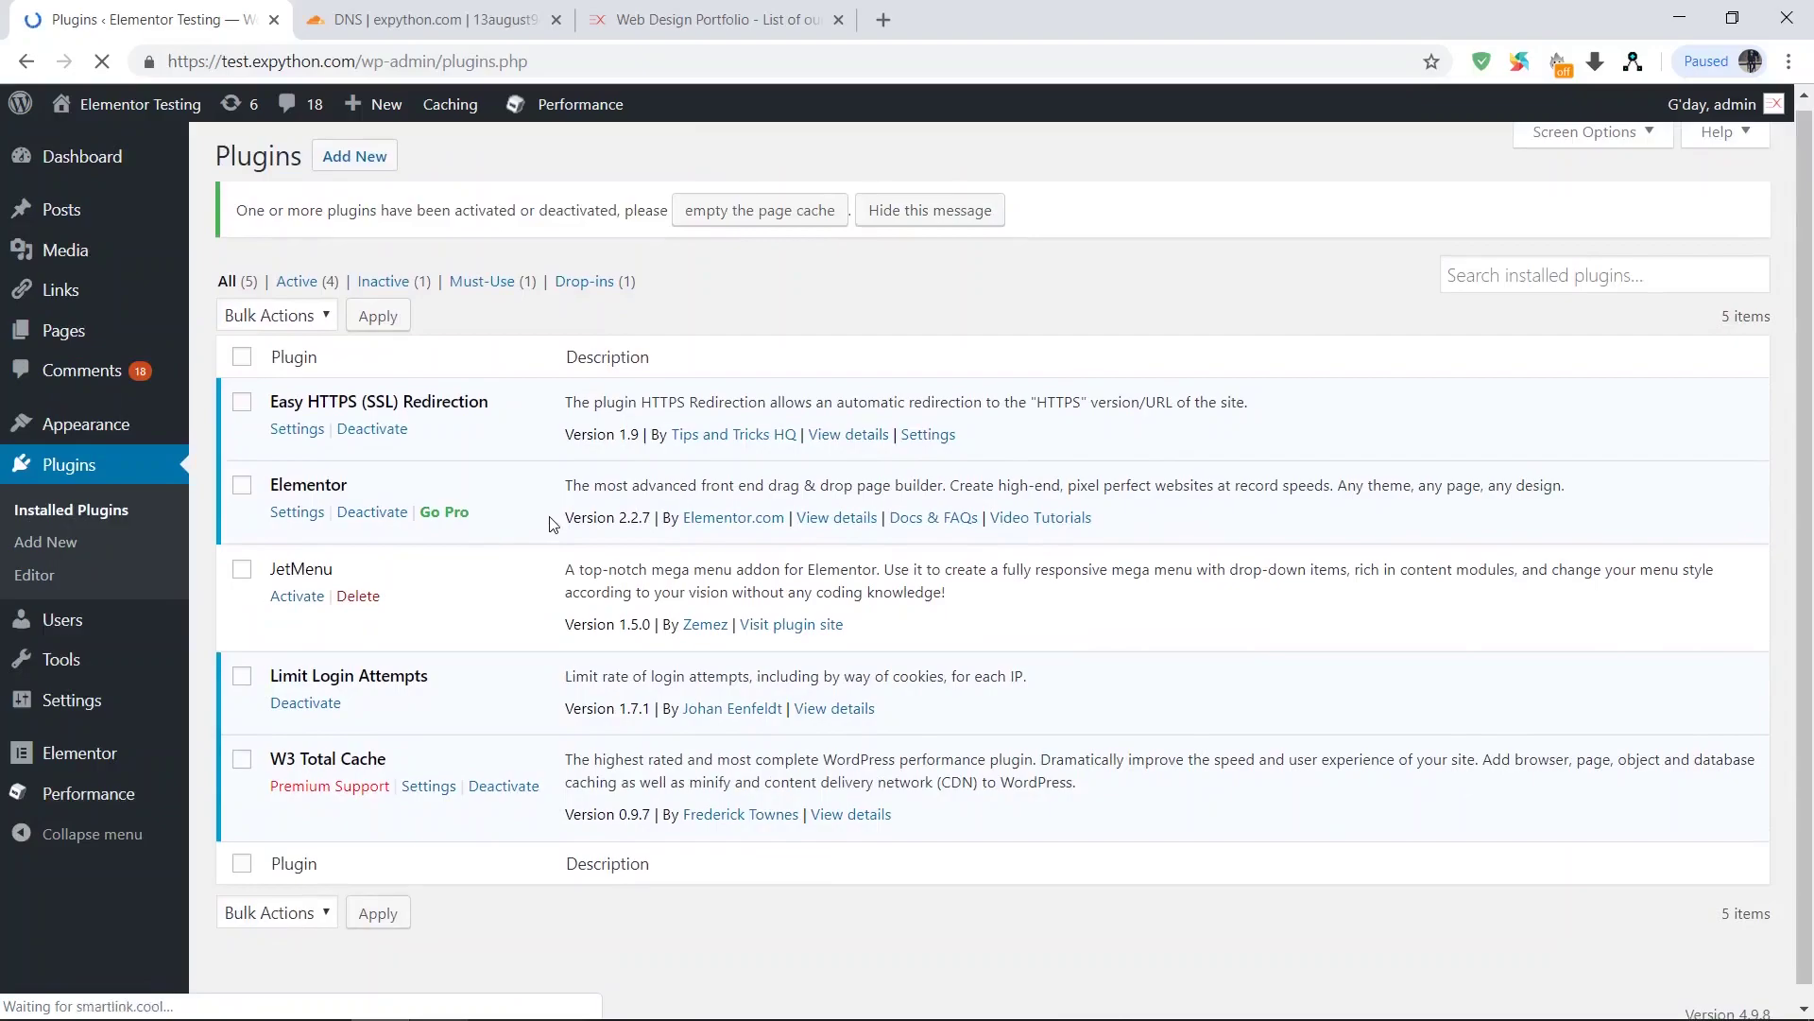
click(516, 788)
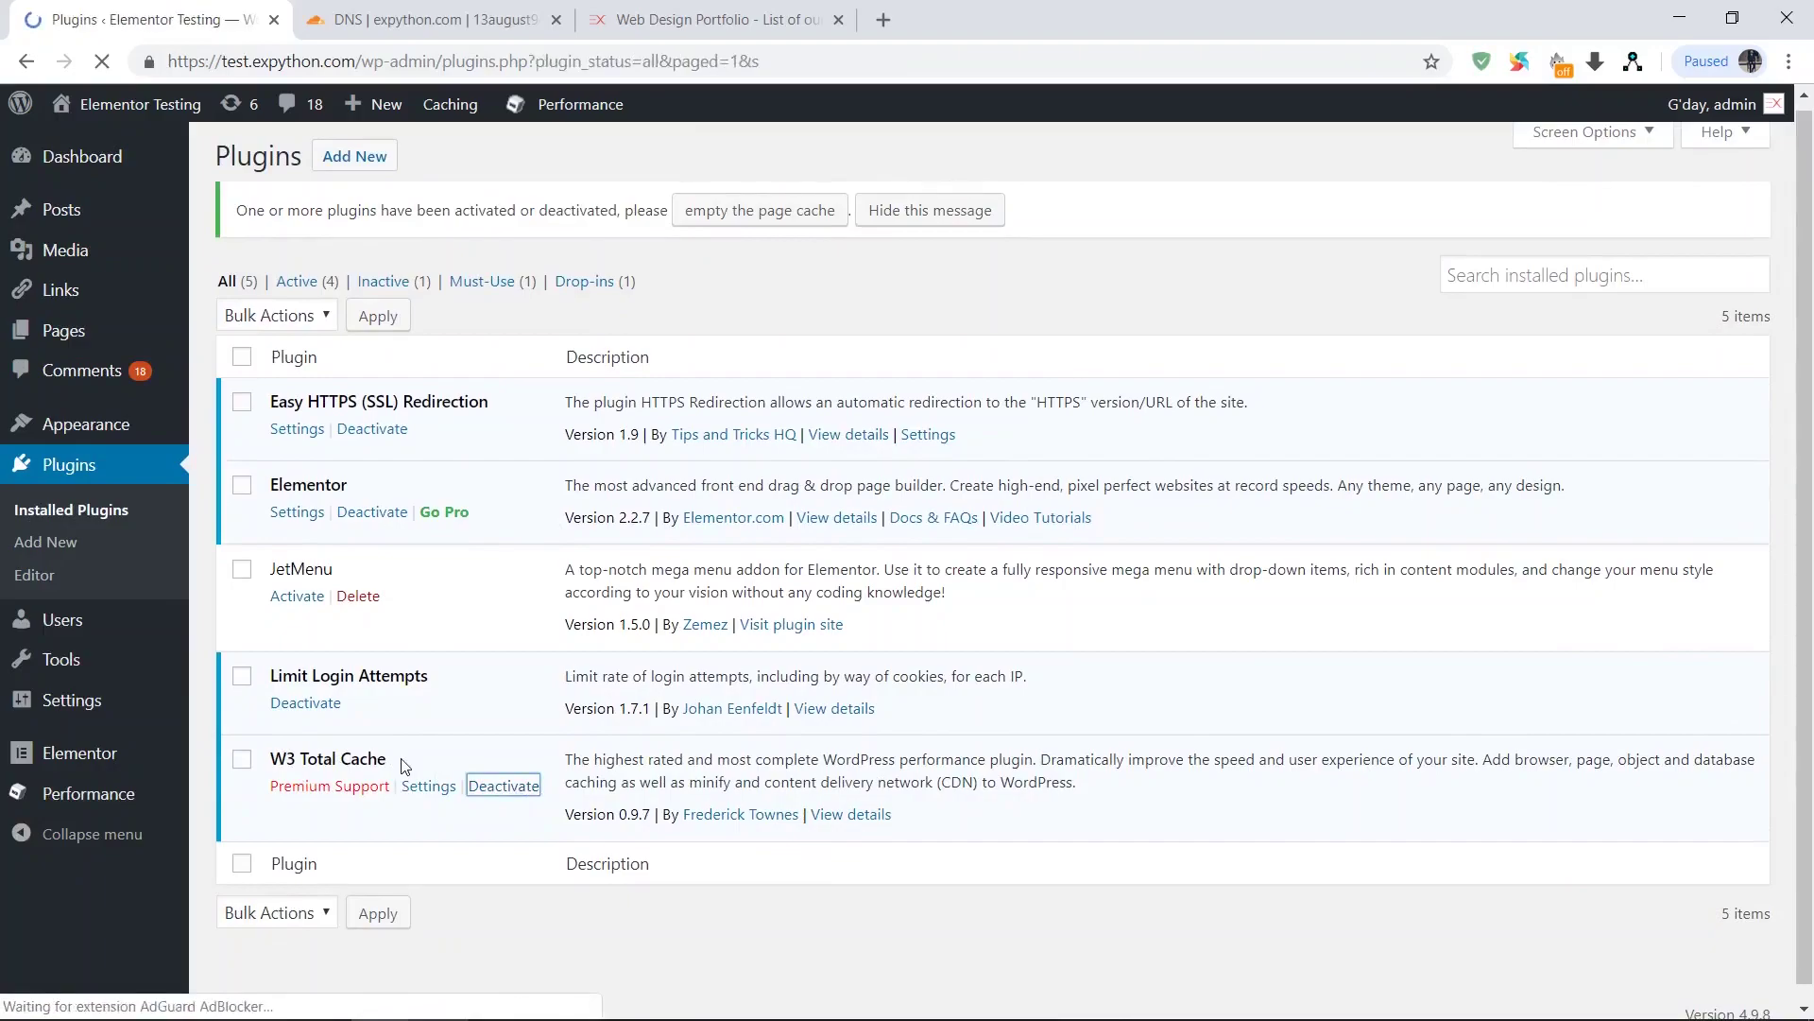
drag(396, 761, 272, 756)
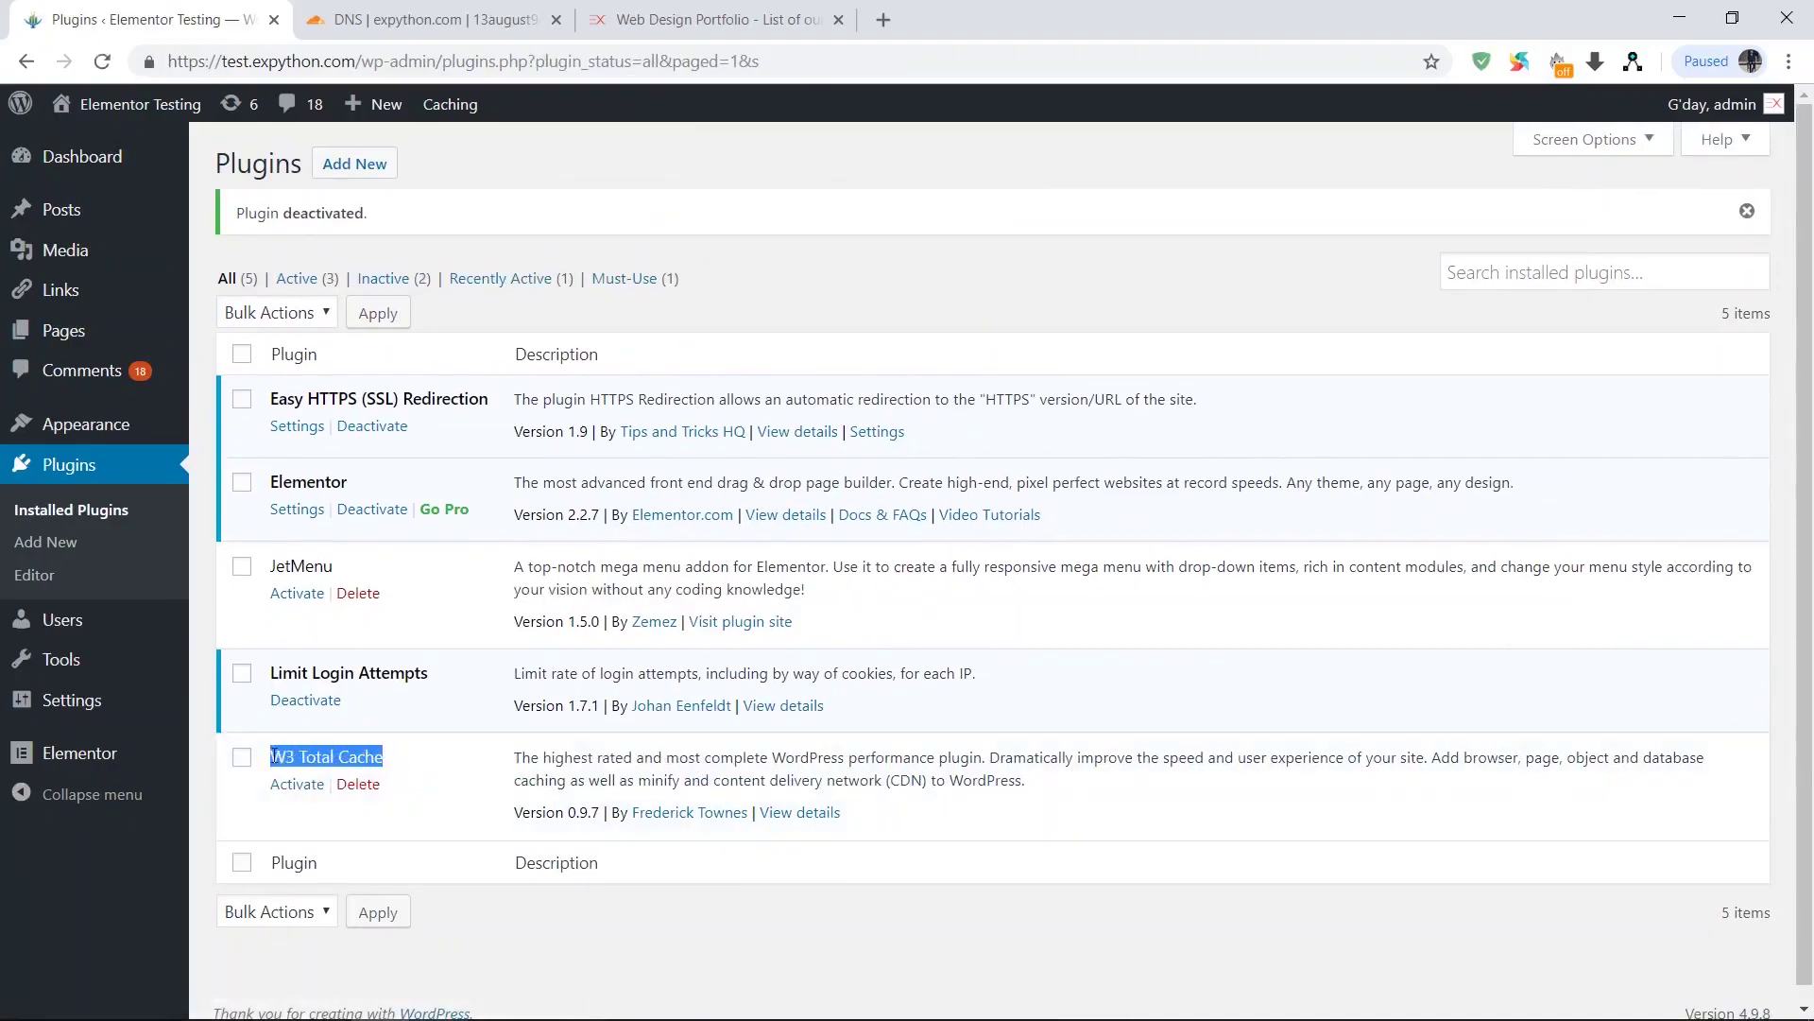
Clear the highlighted plugin name and open the front page of the Elementor Testing site
click(433, 761)
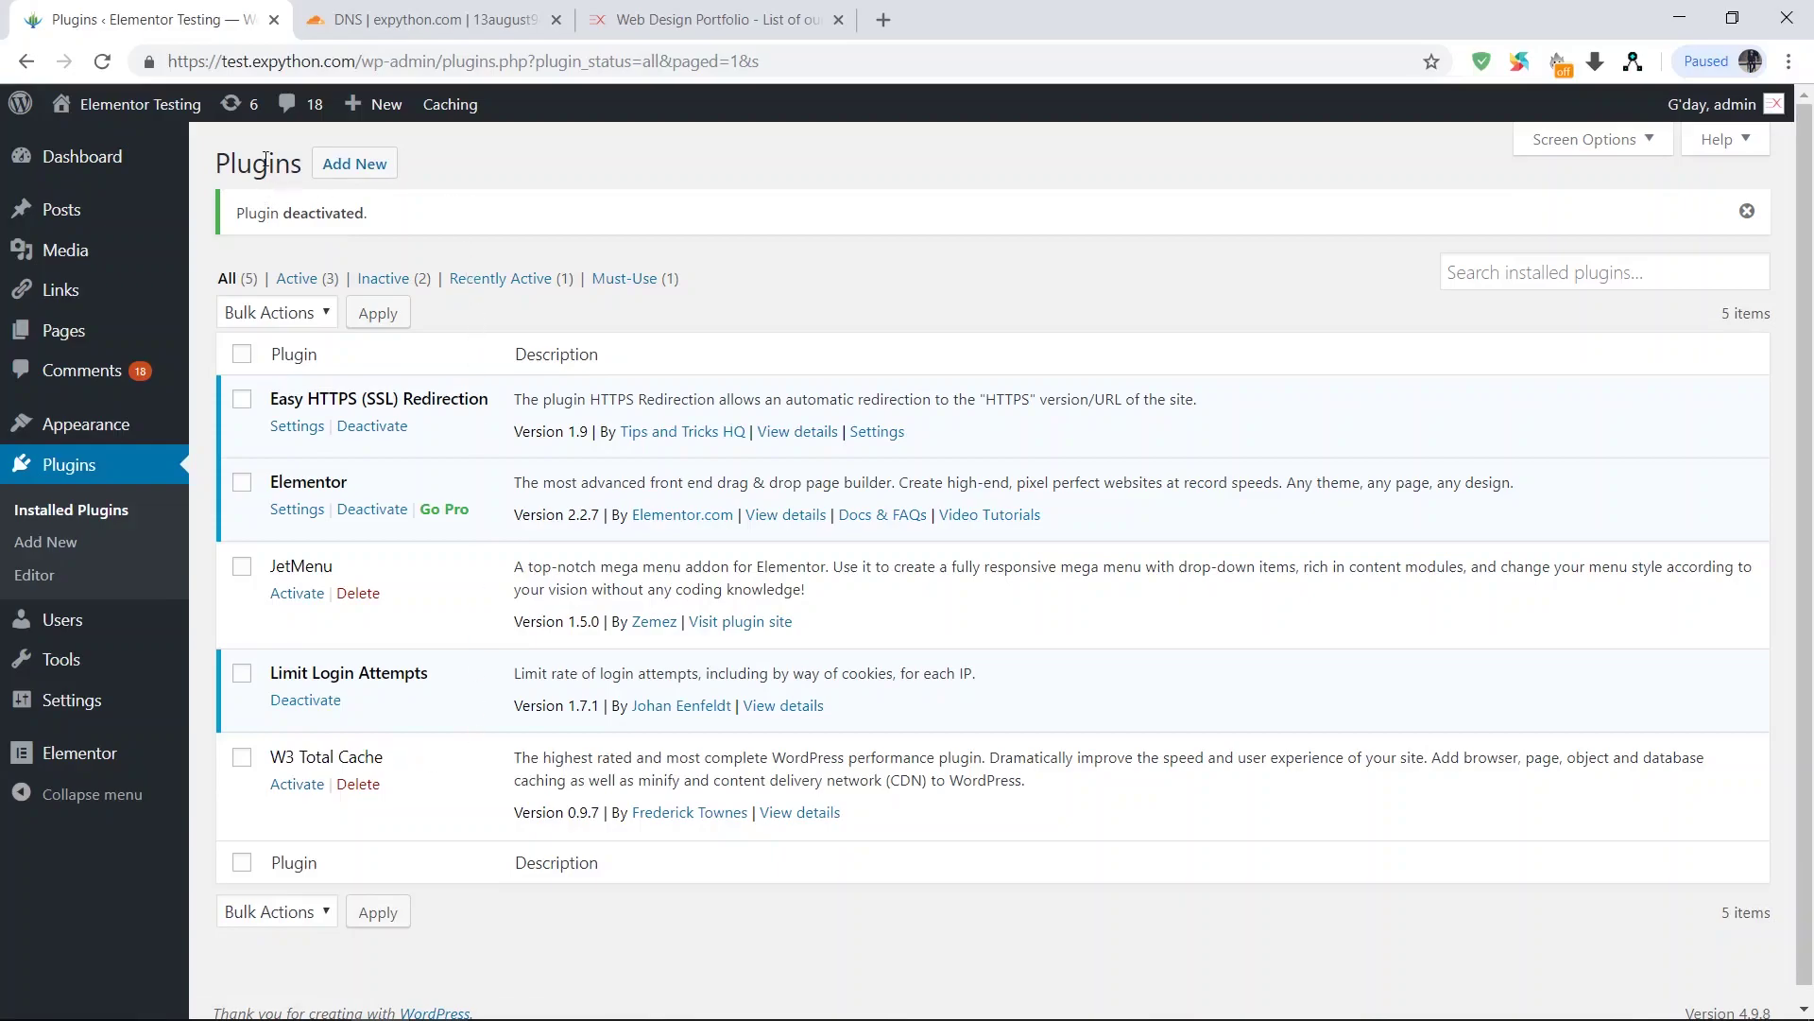
click(200, 106)
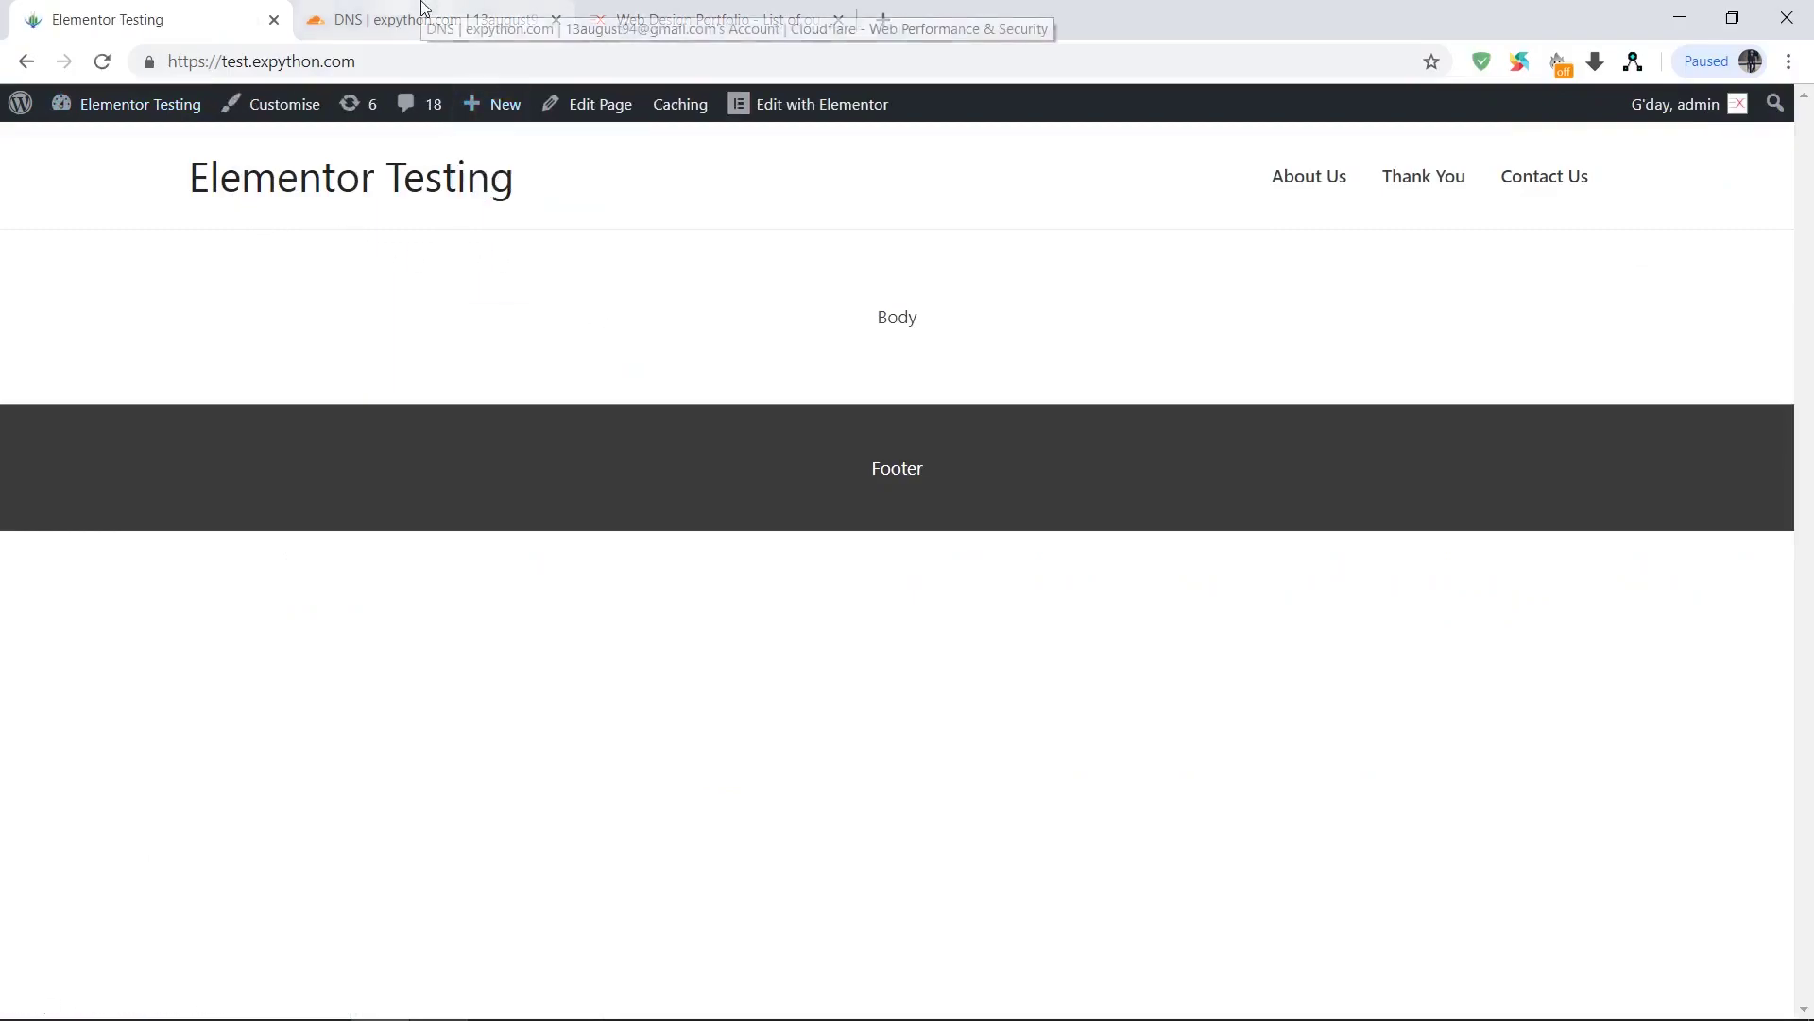
mouse_move(146, 117)
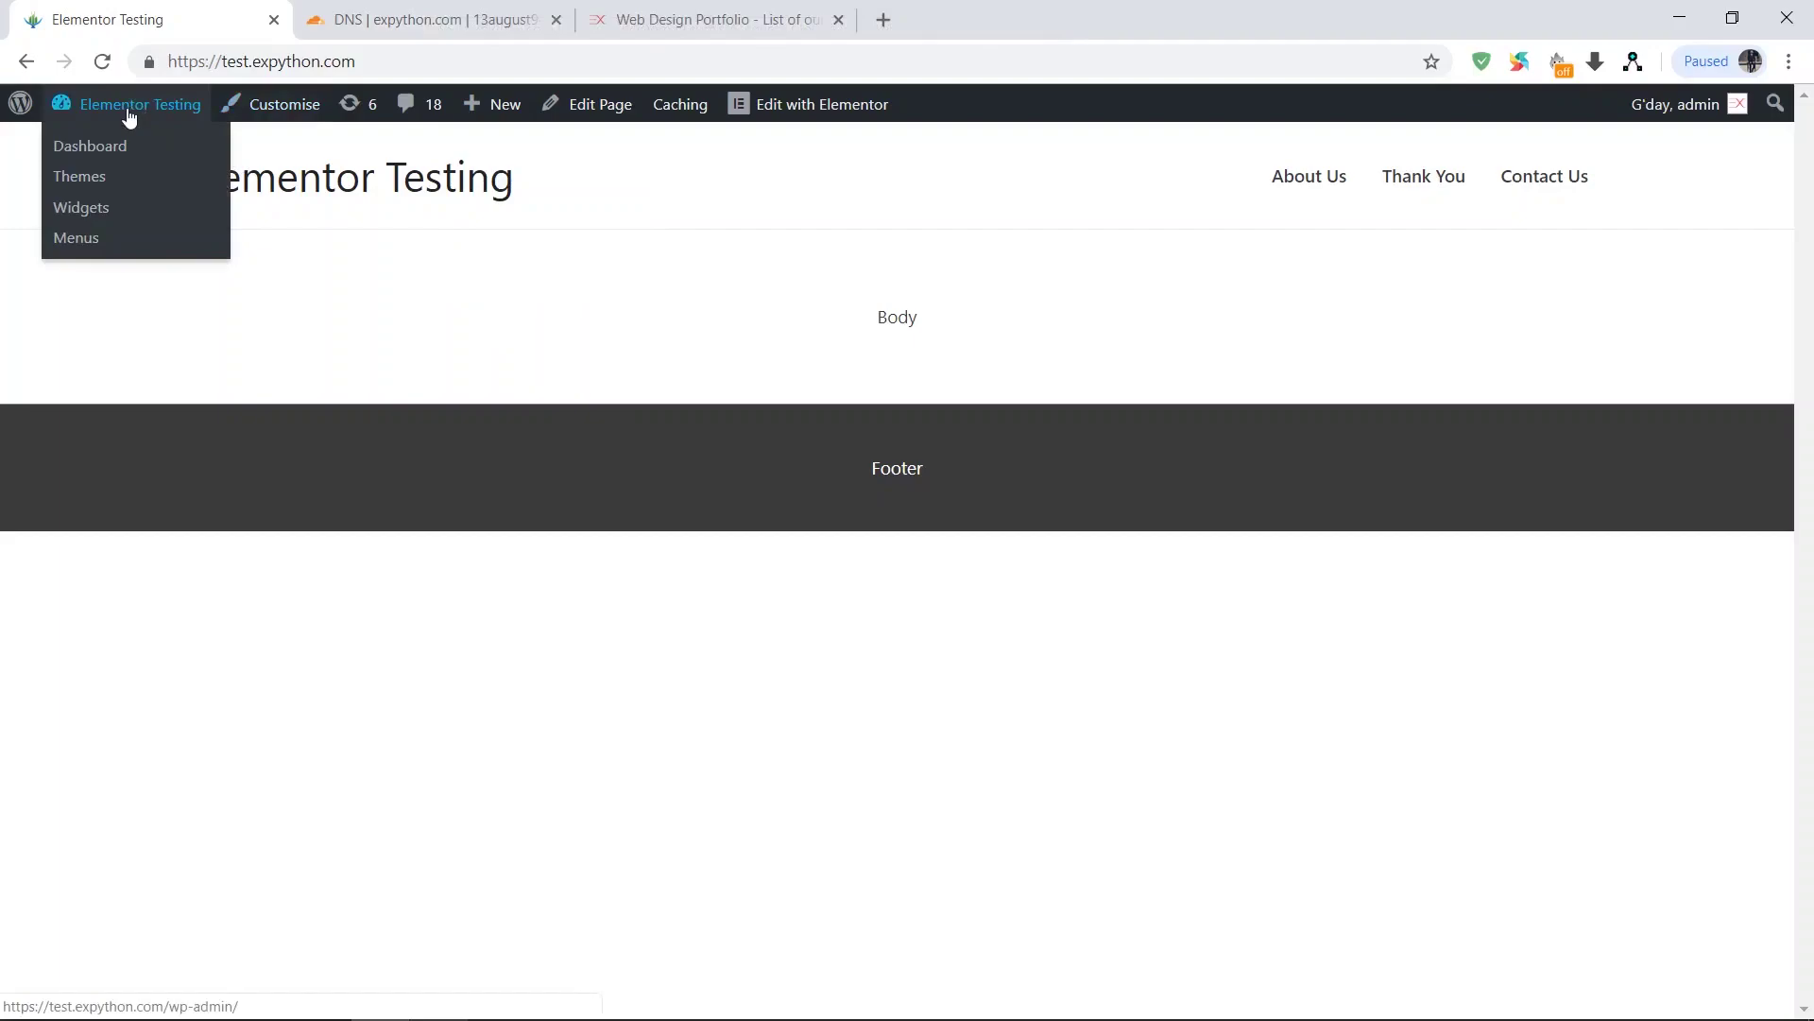
Switch to the Cloudflare dashboard, open the Speed settings for expython.com and turn Rocket Loader off
click(425, 13)
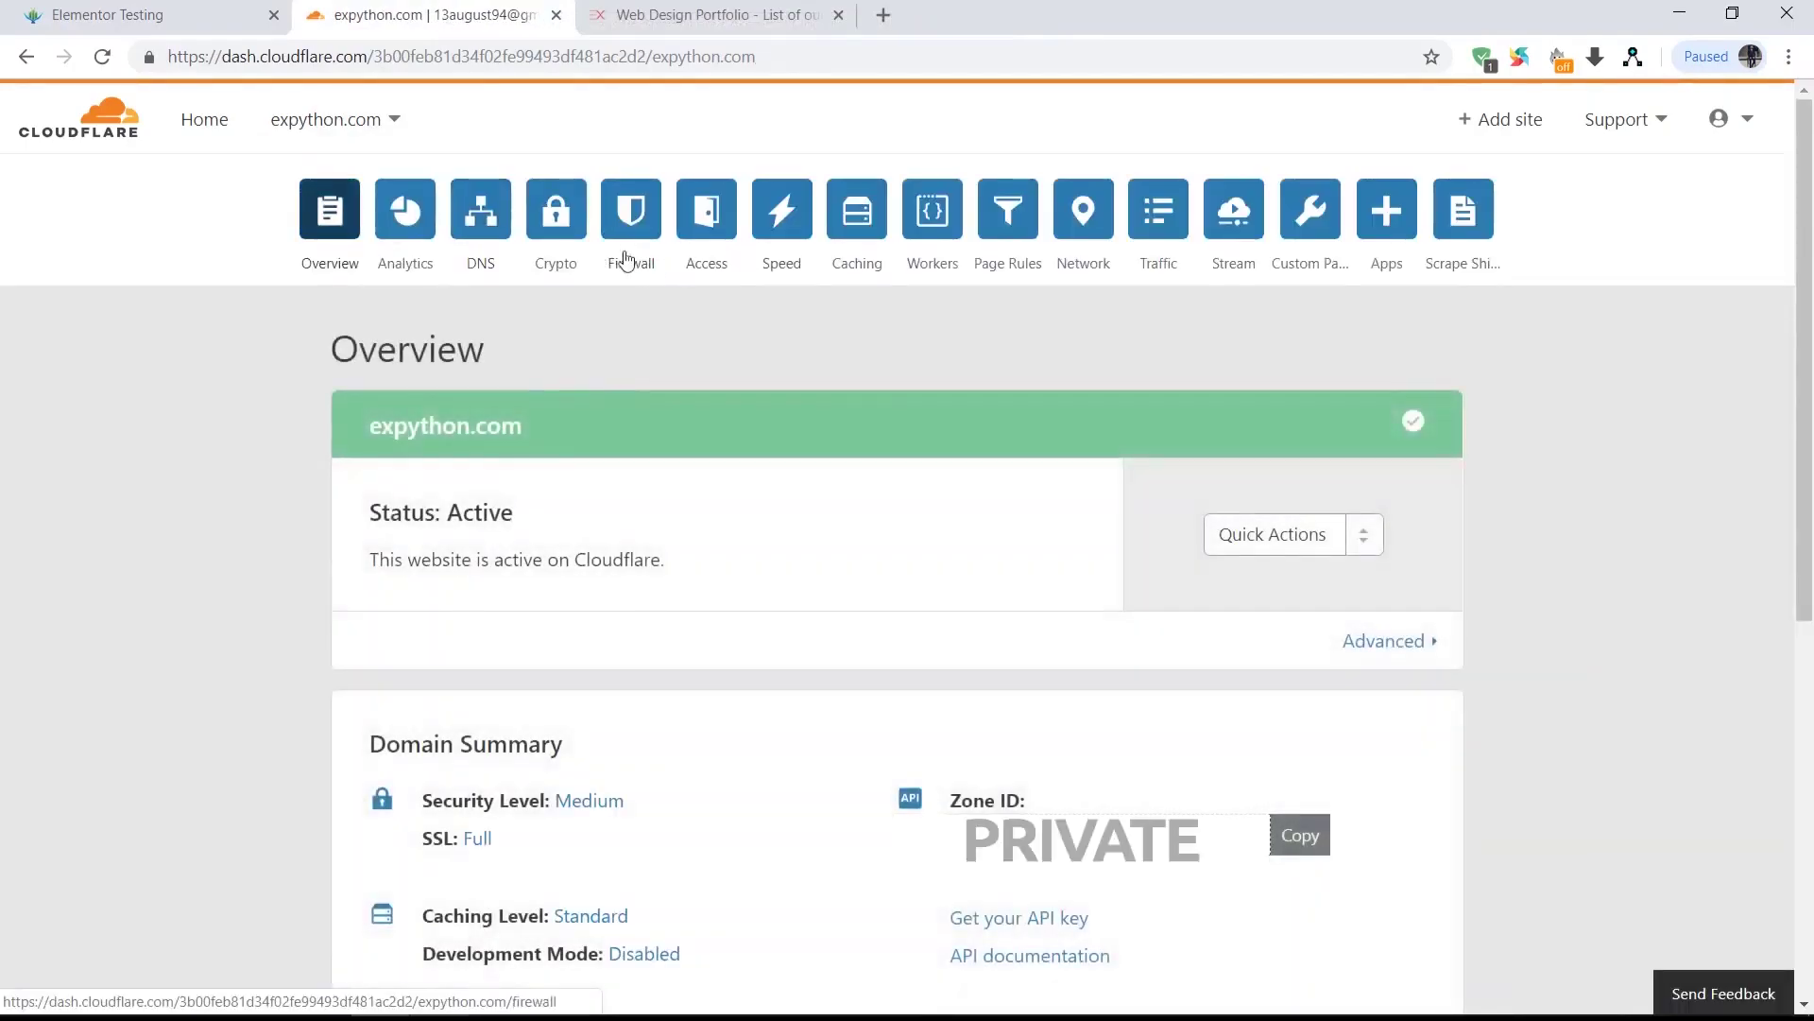
click(803, 236)
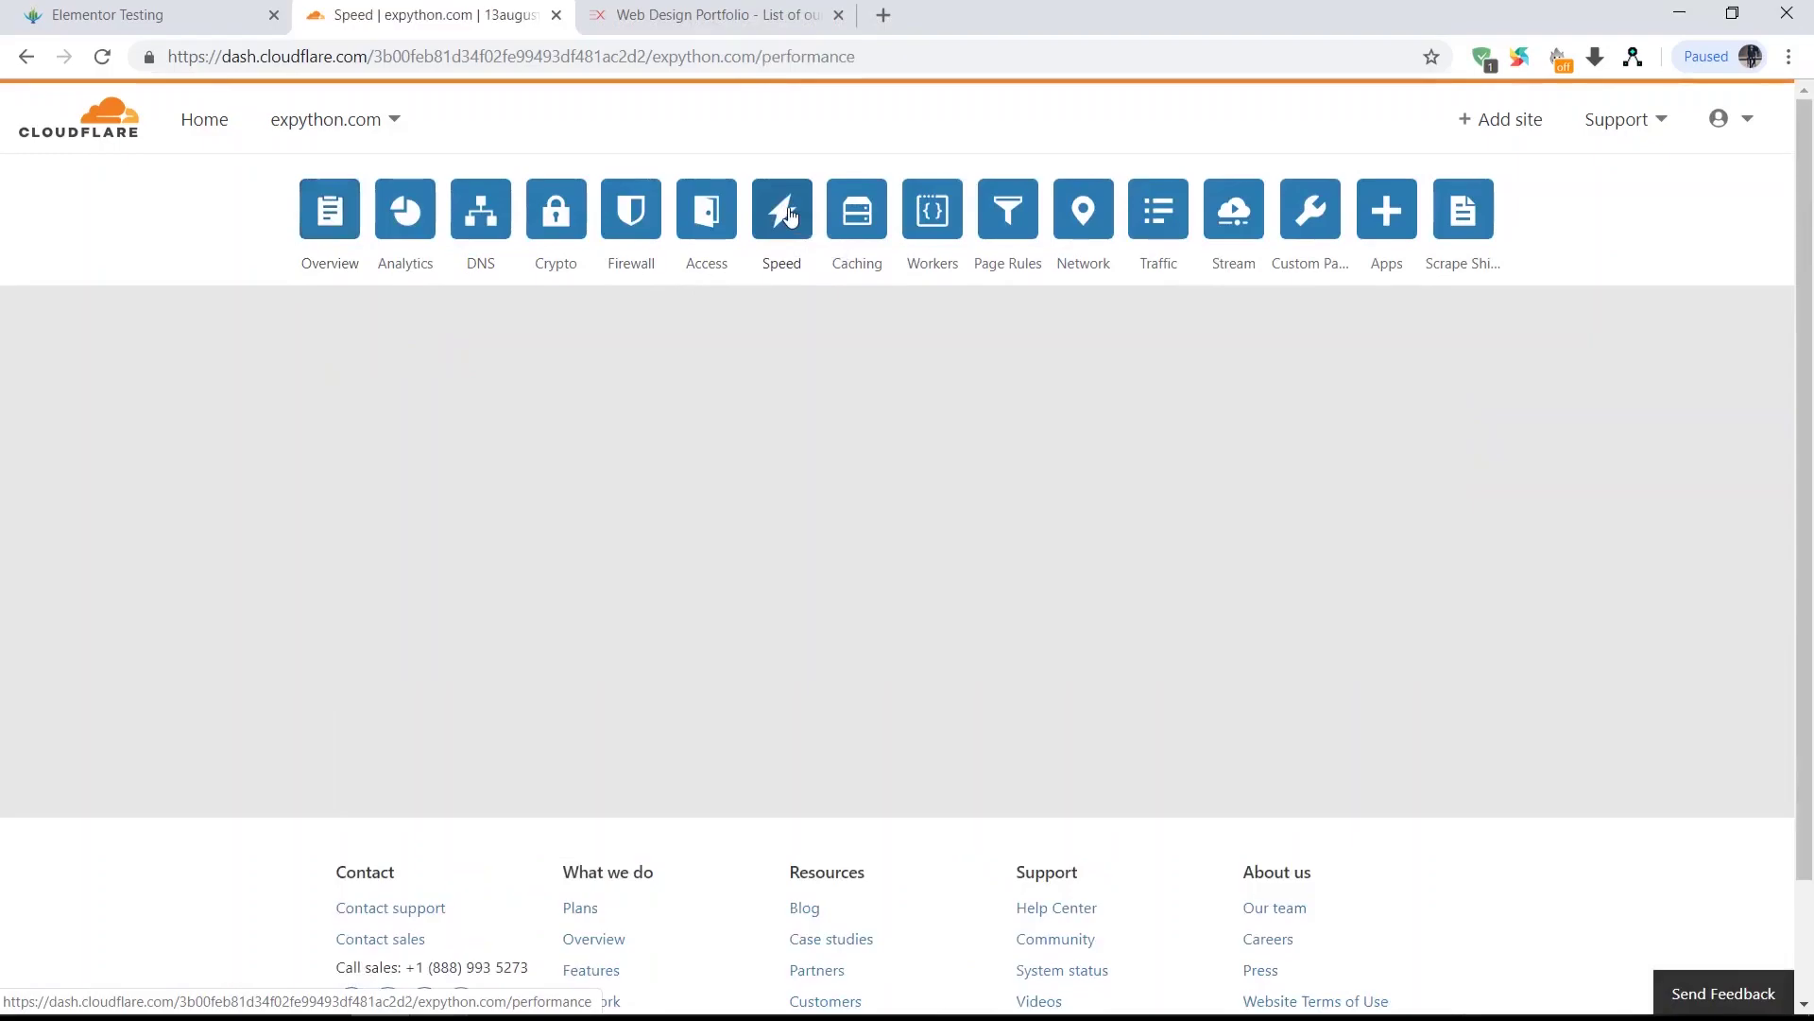
scroll(1202, 576, down, 10)
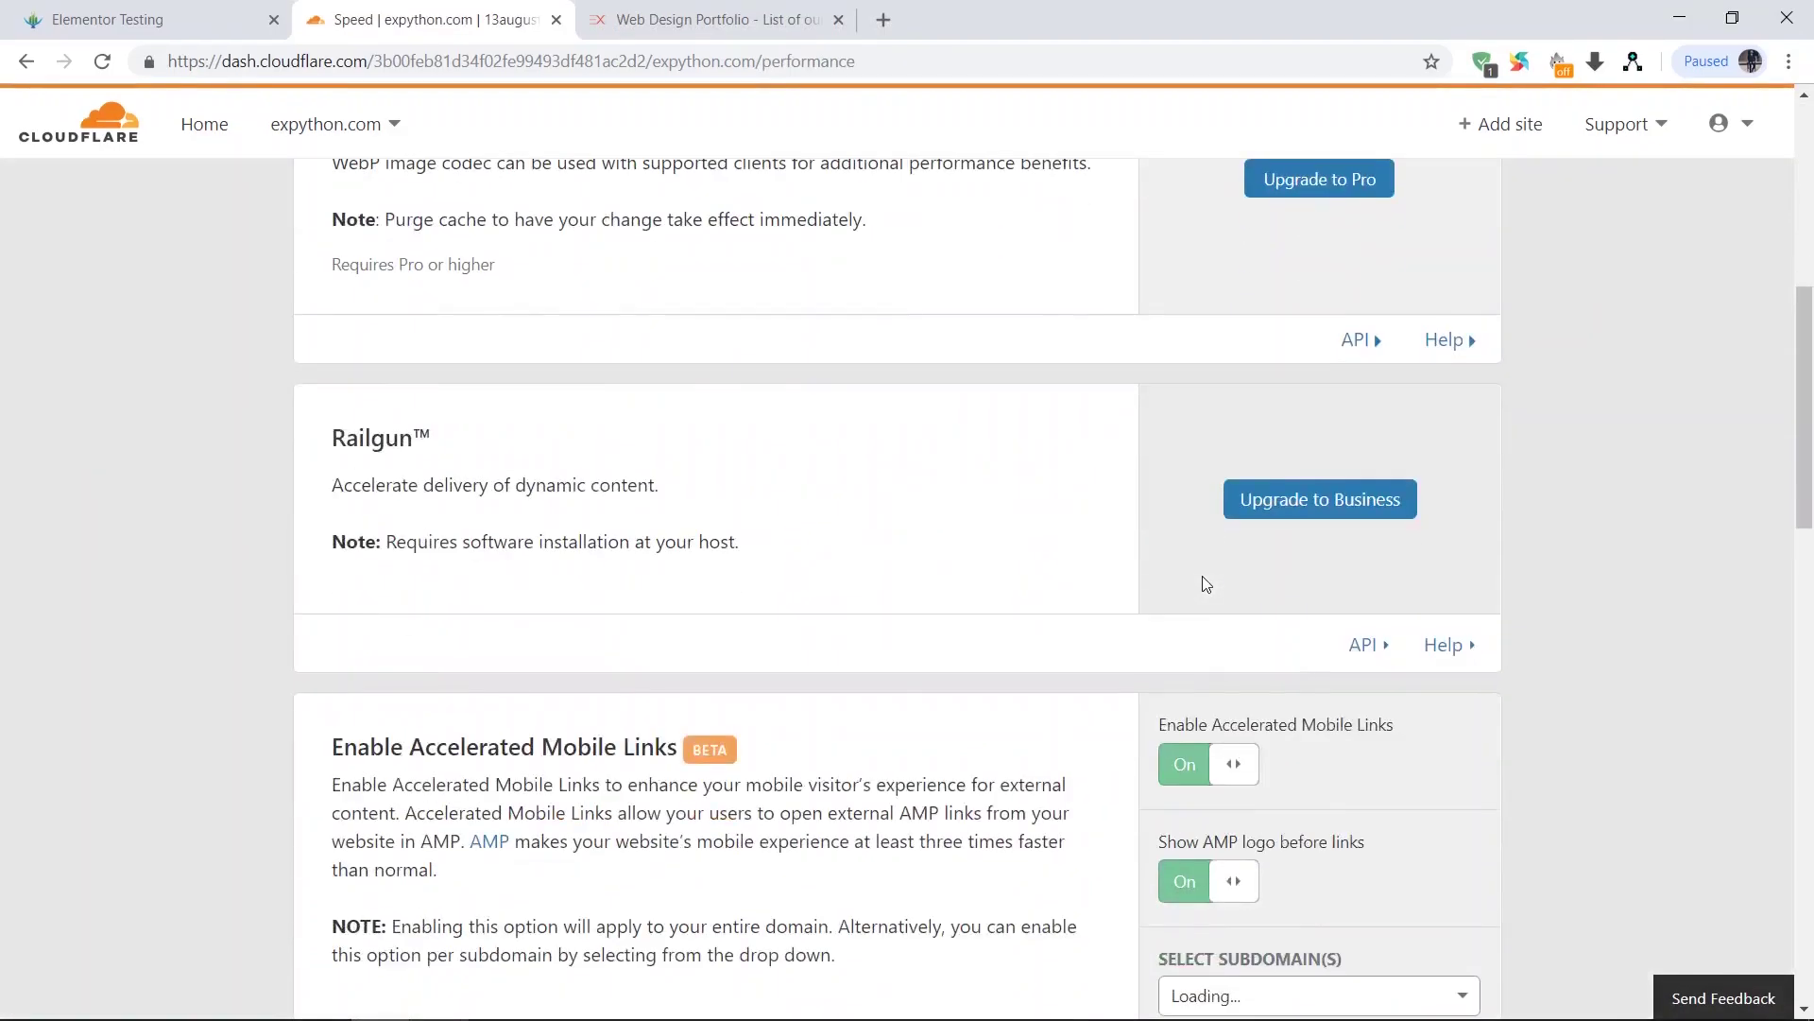
scroll(1202, 578, down, 10)
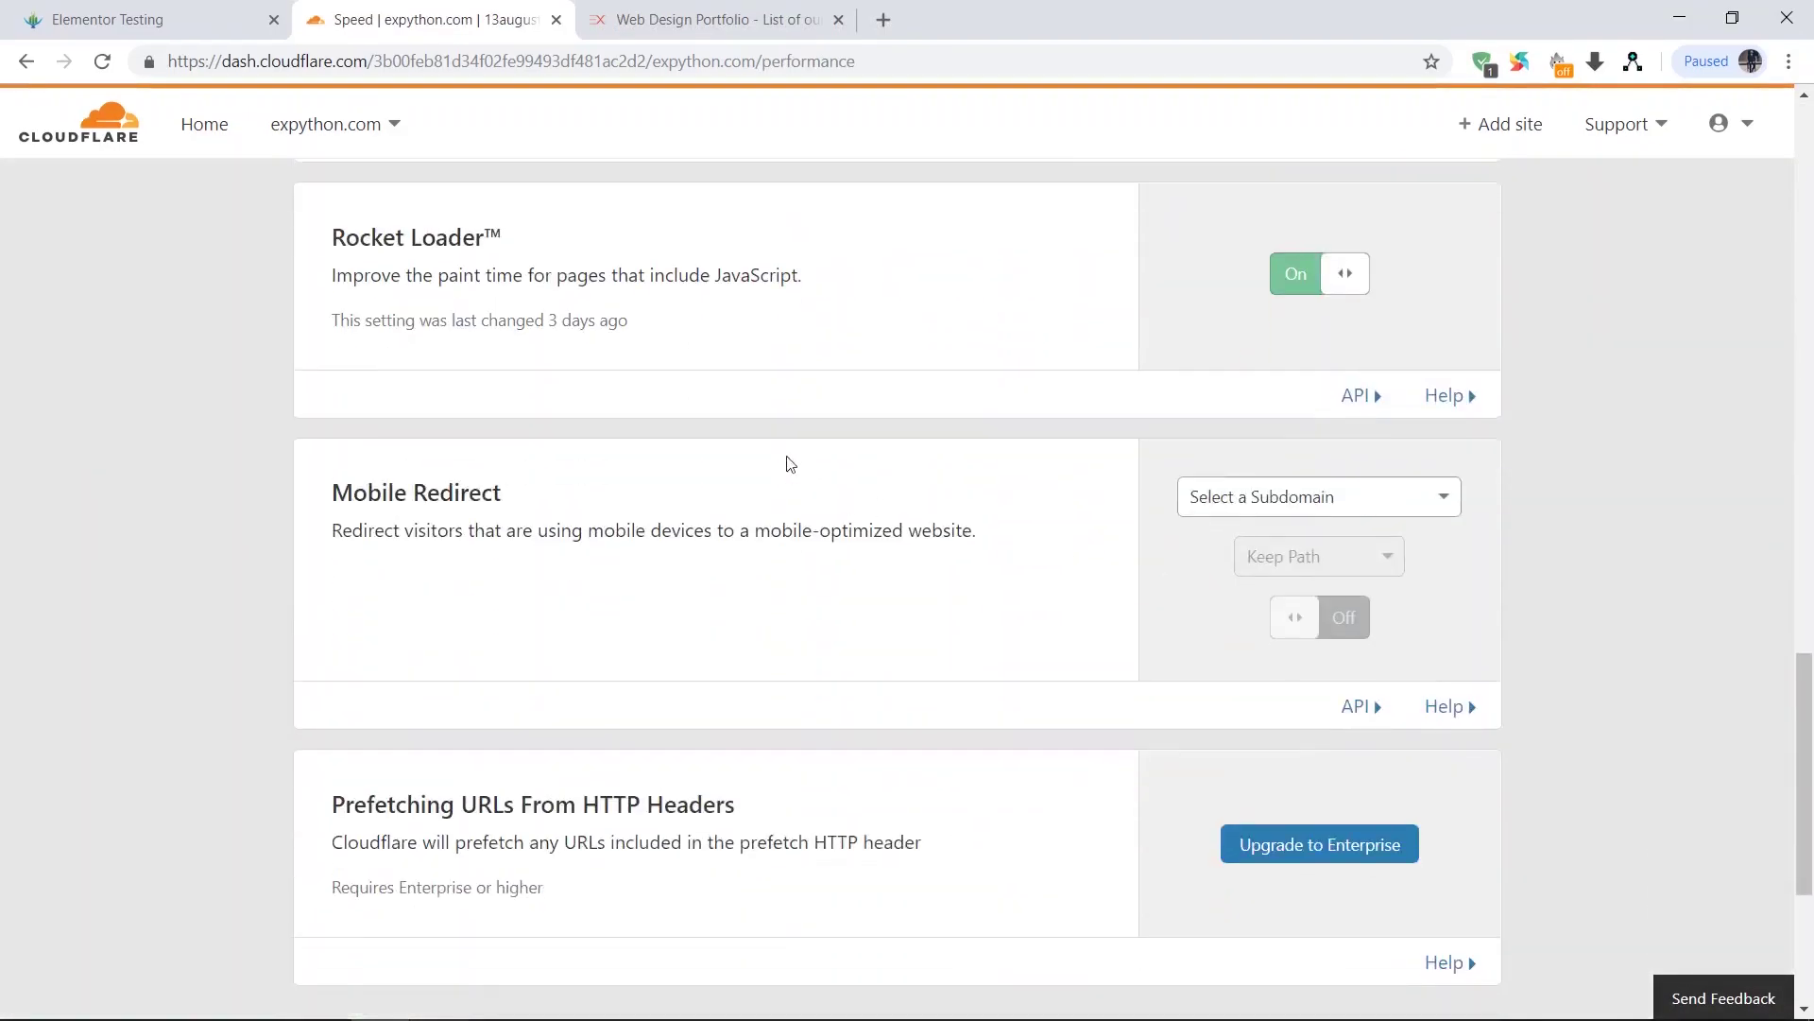
click(1337, 279)
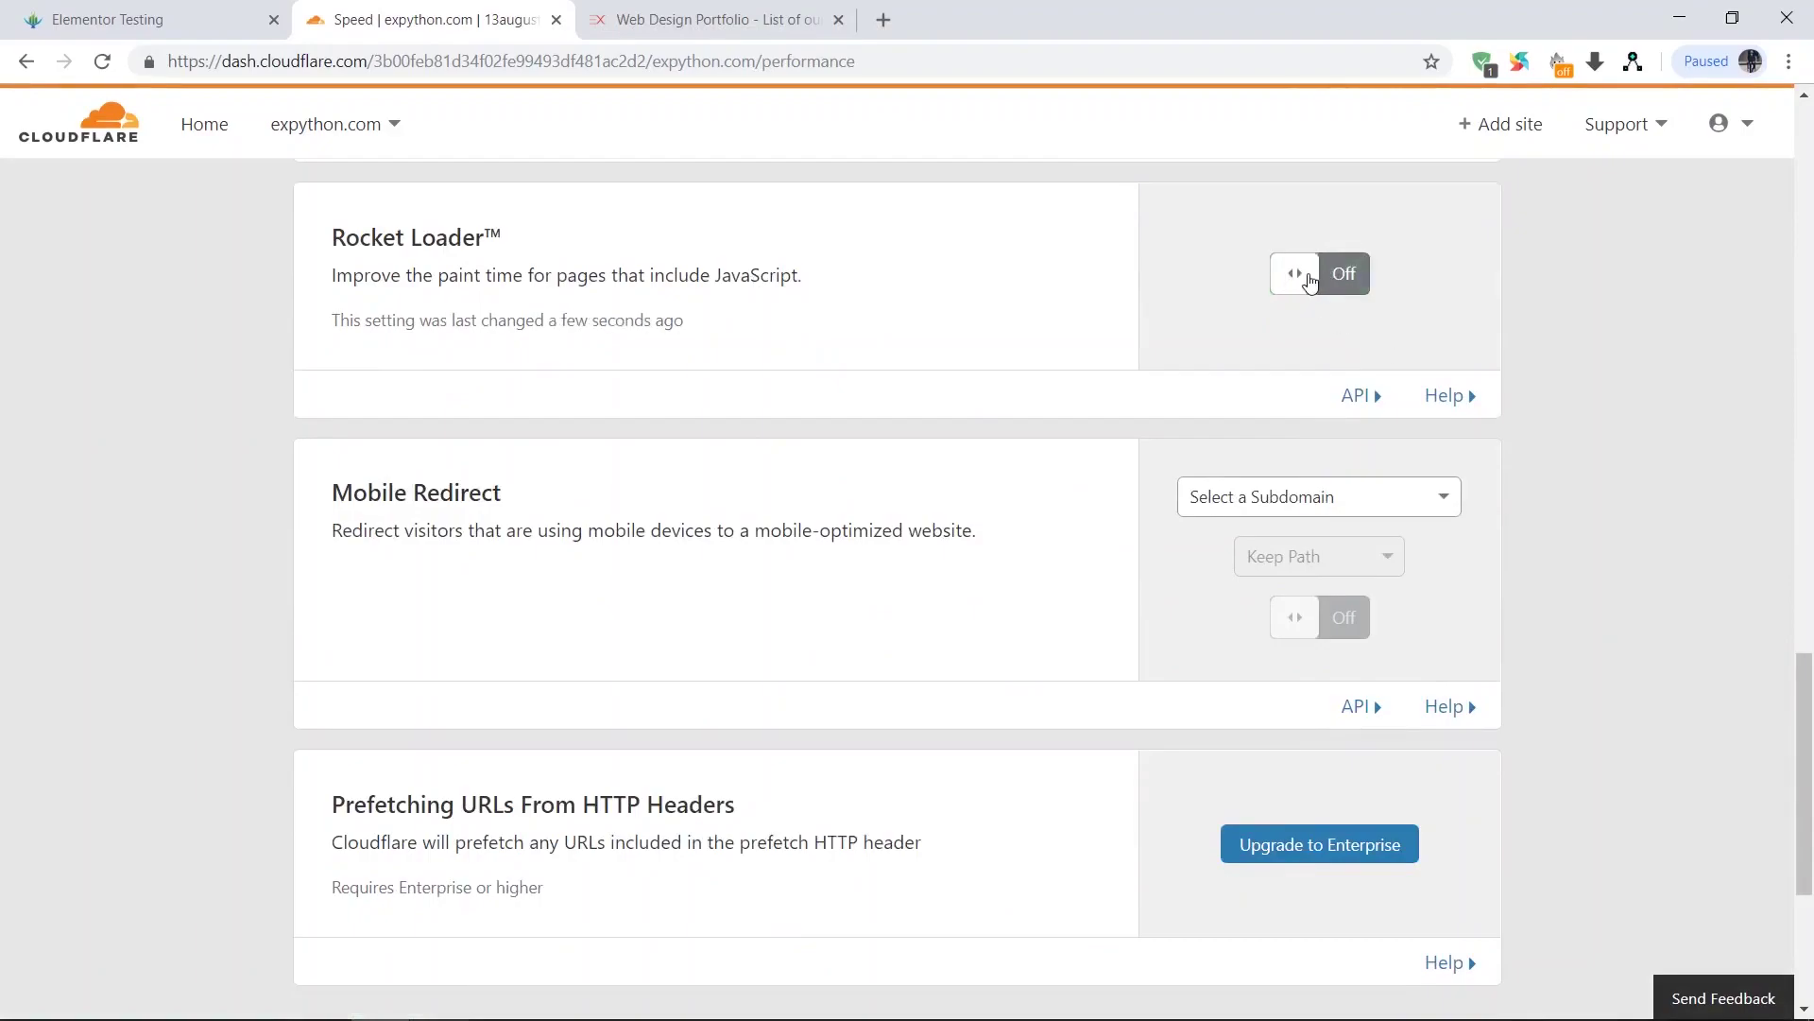
Turn Rocket Loader back on, look through the neighbouring Speed settings and turn it off again
click(1309, 279)
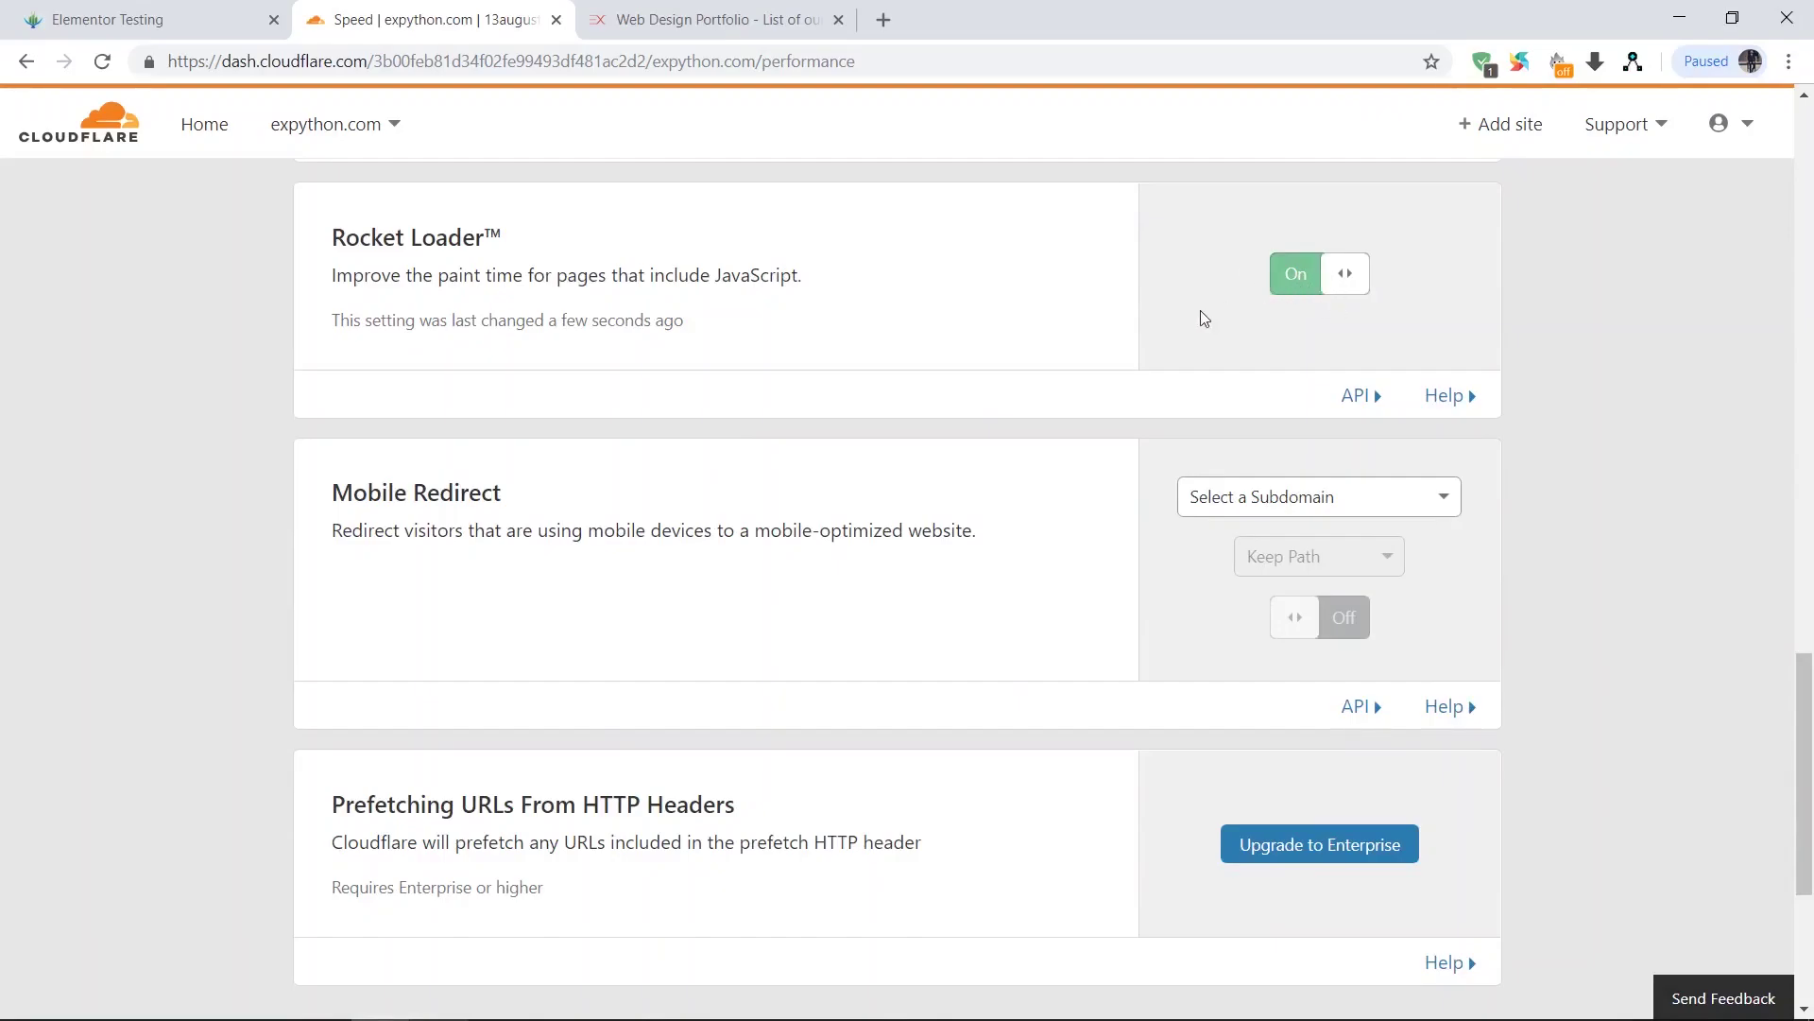
scroll(1200, 319, up, 6)
scroll(1200, 321, up, 5)
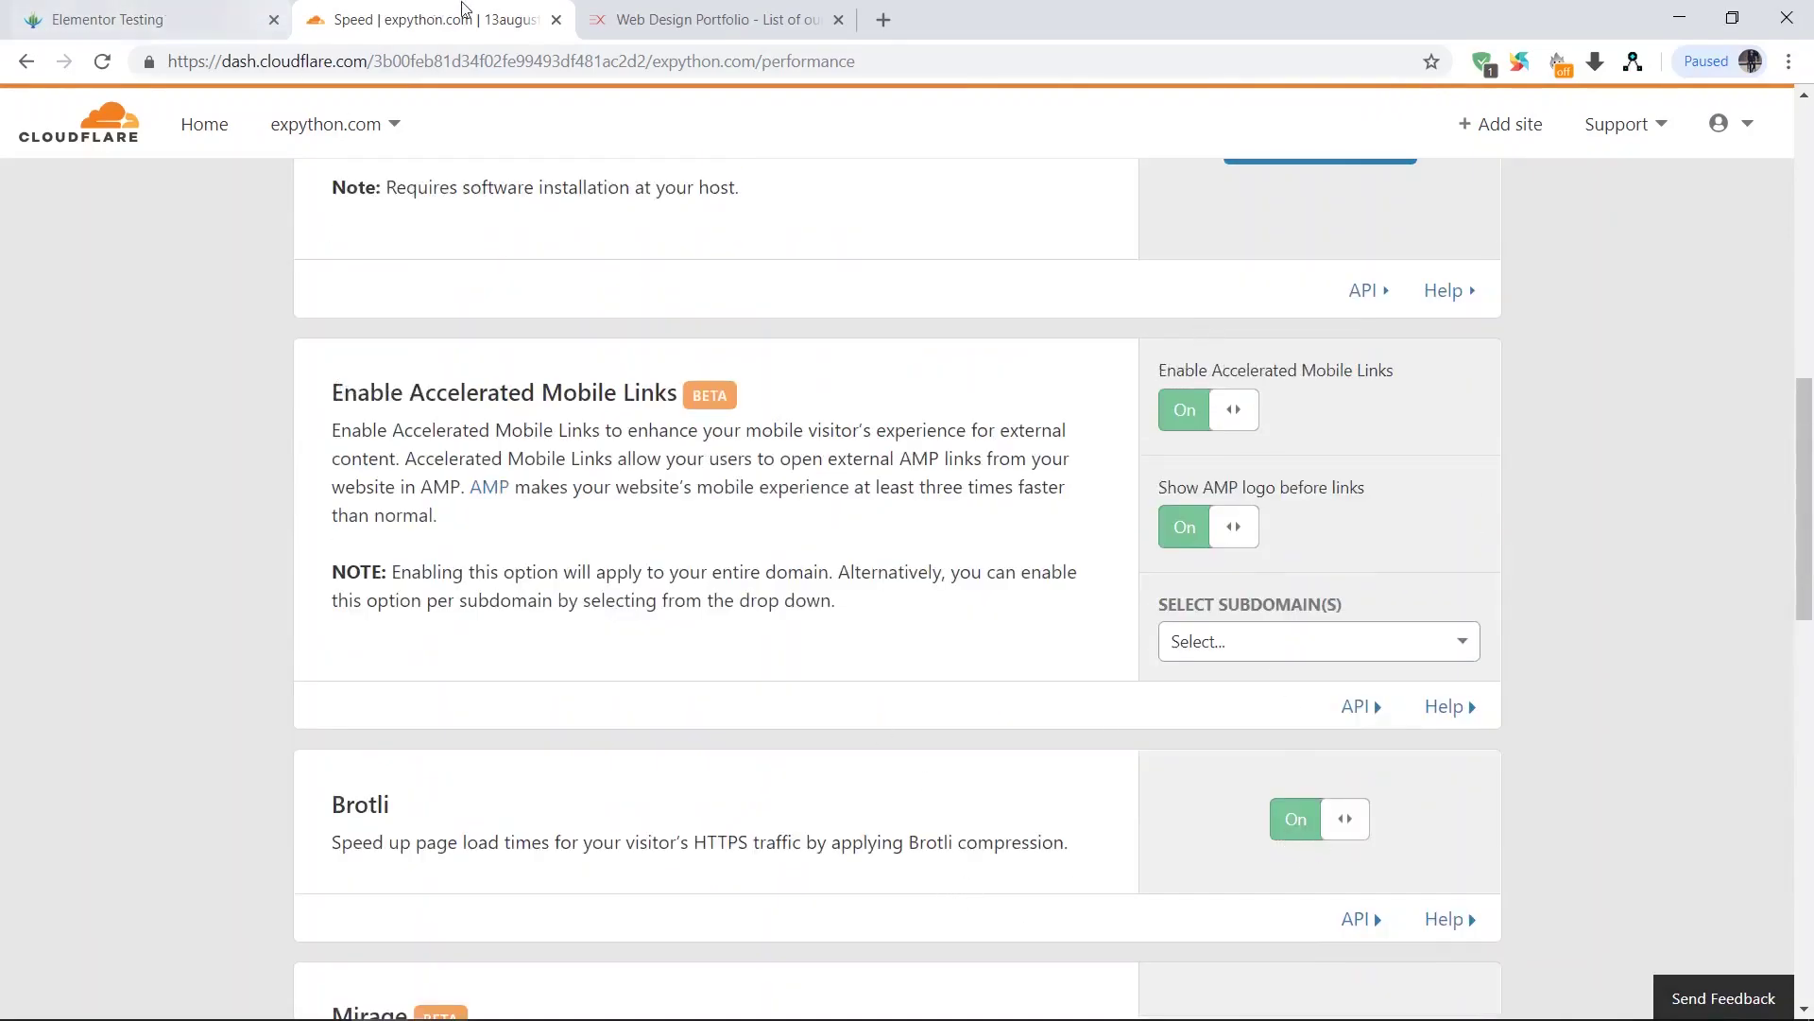
scroll(921, 314, down, 15)
scroll(1308, 620, up, 4)
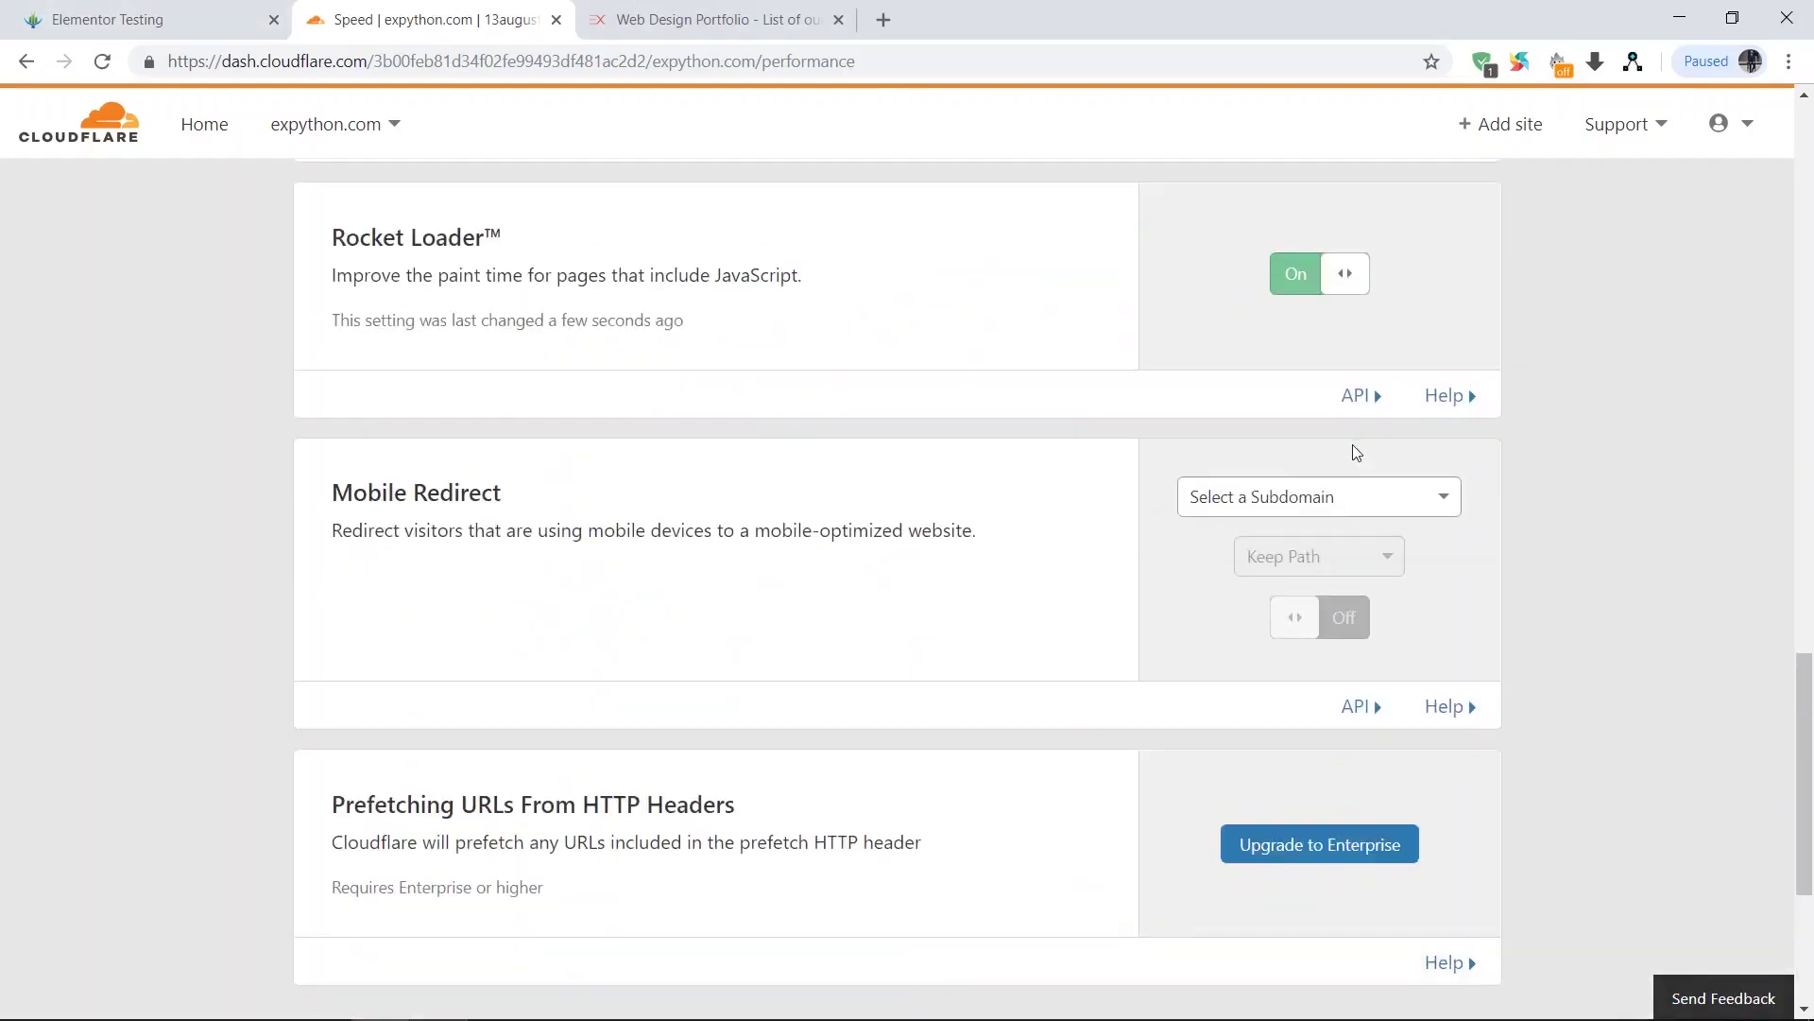
click(1324, 282)
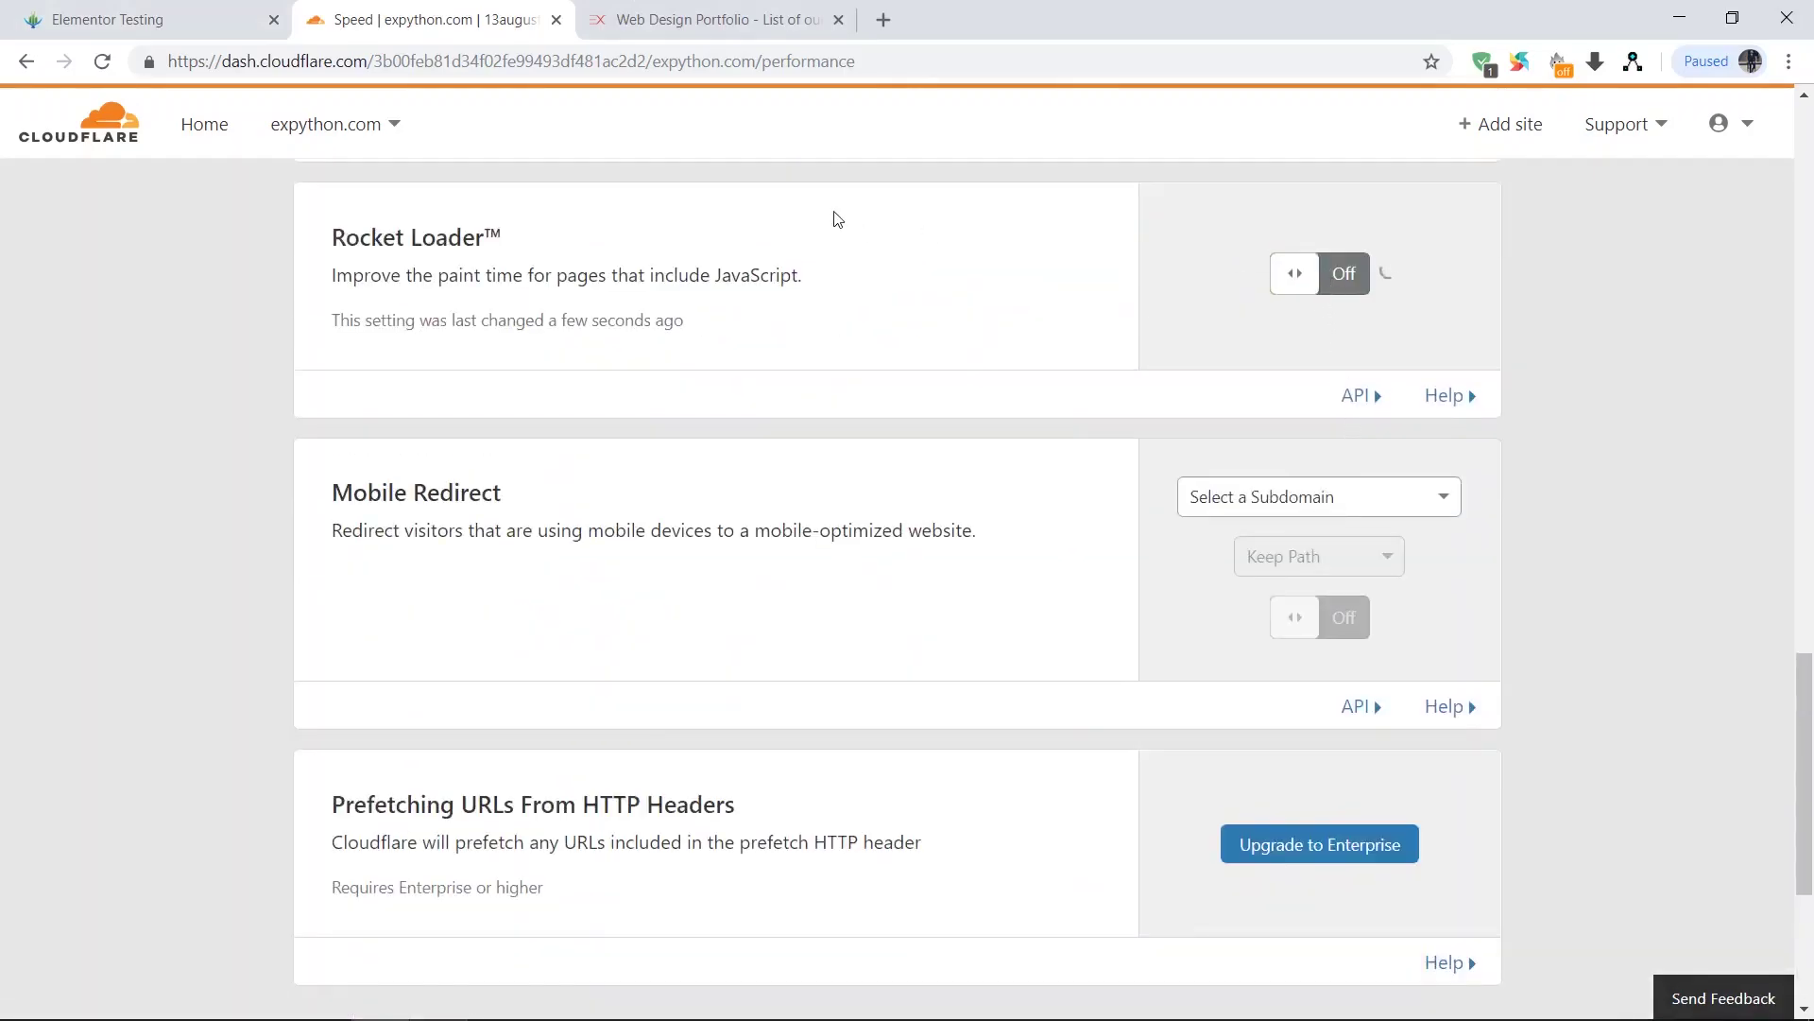
Return to the Elementor Testing site, reload its front page and open it for editing with Elementor
click(739, 12)
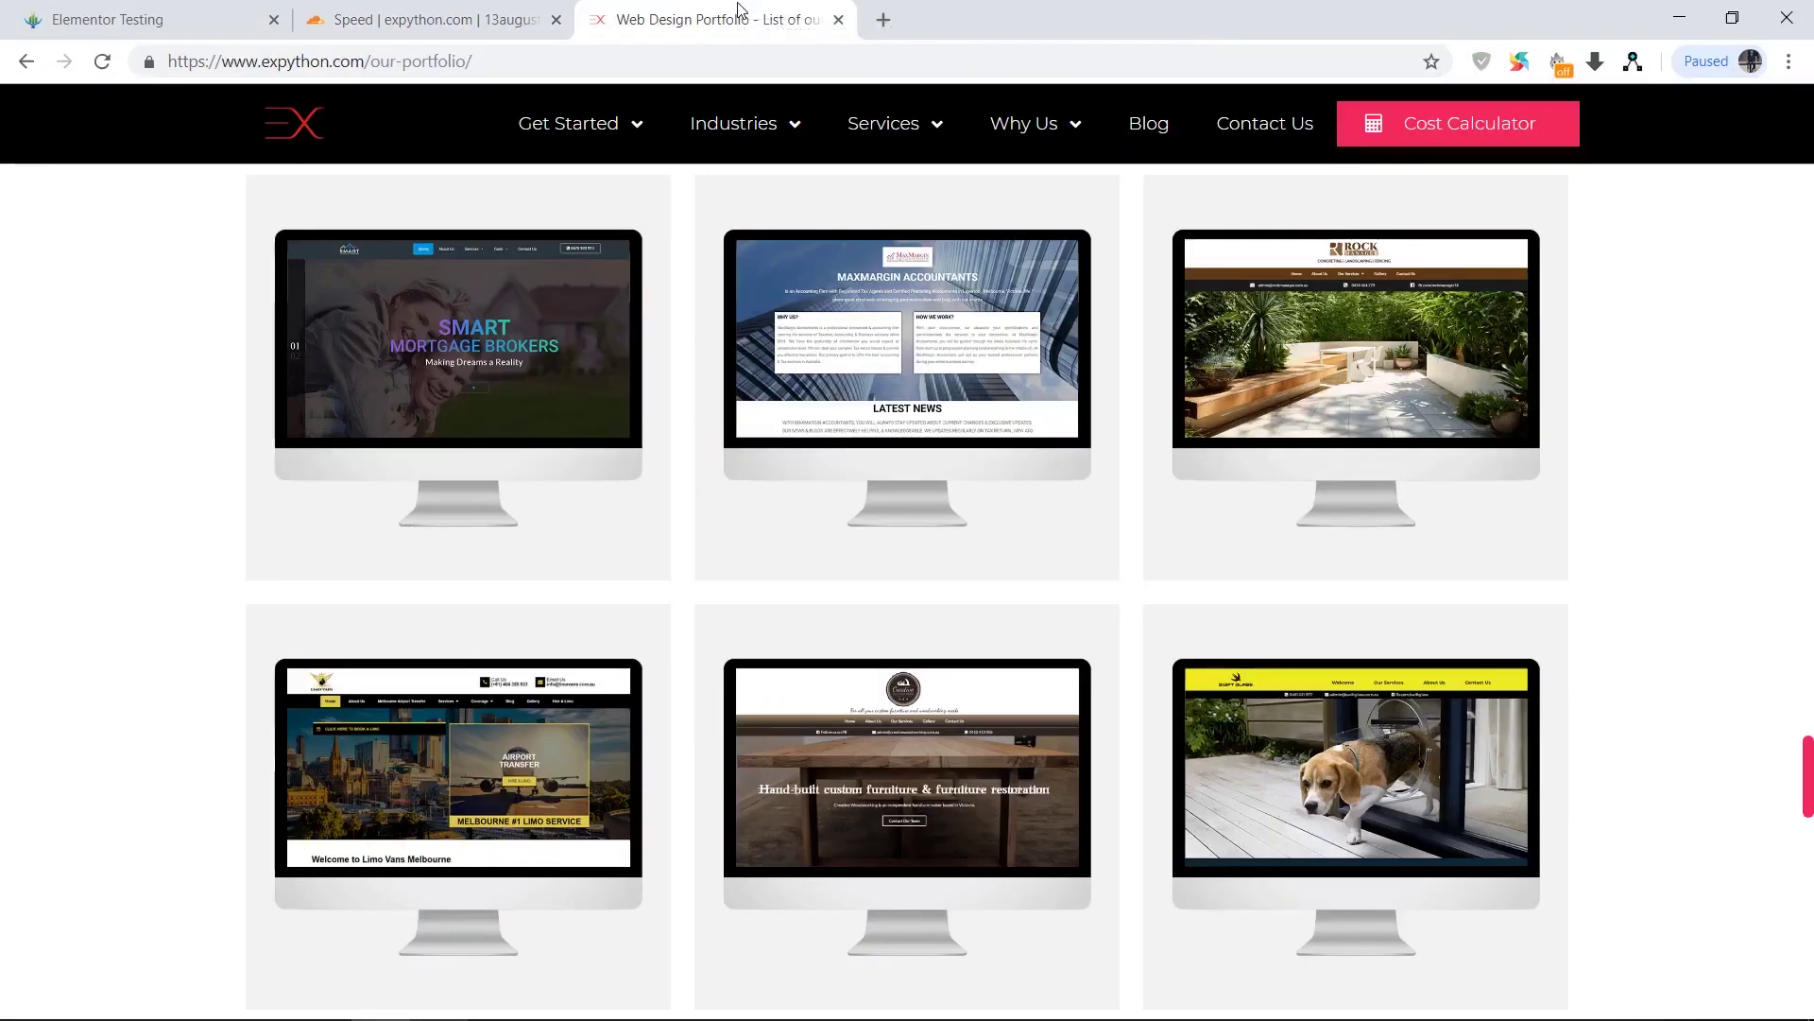
click(226, 18)
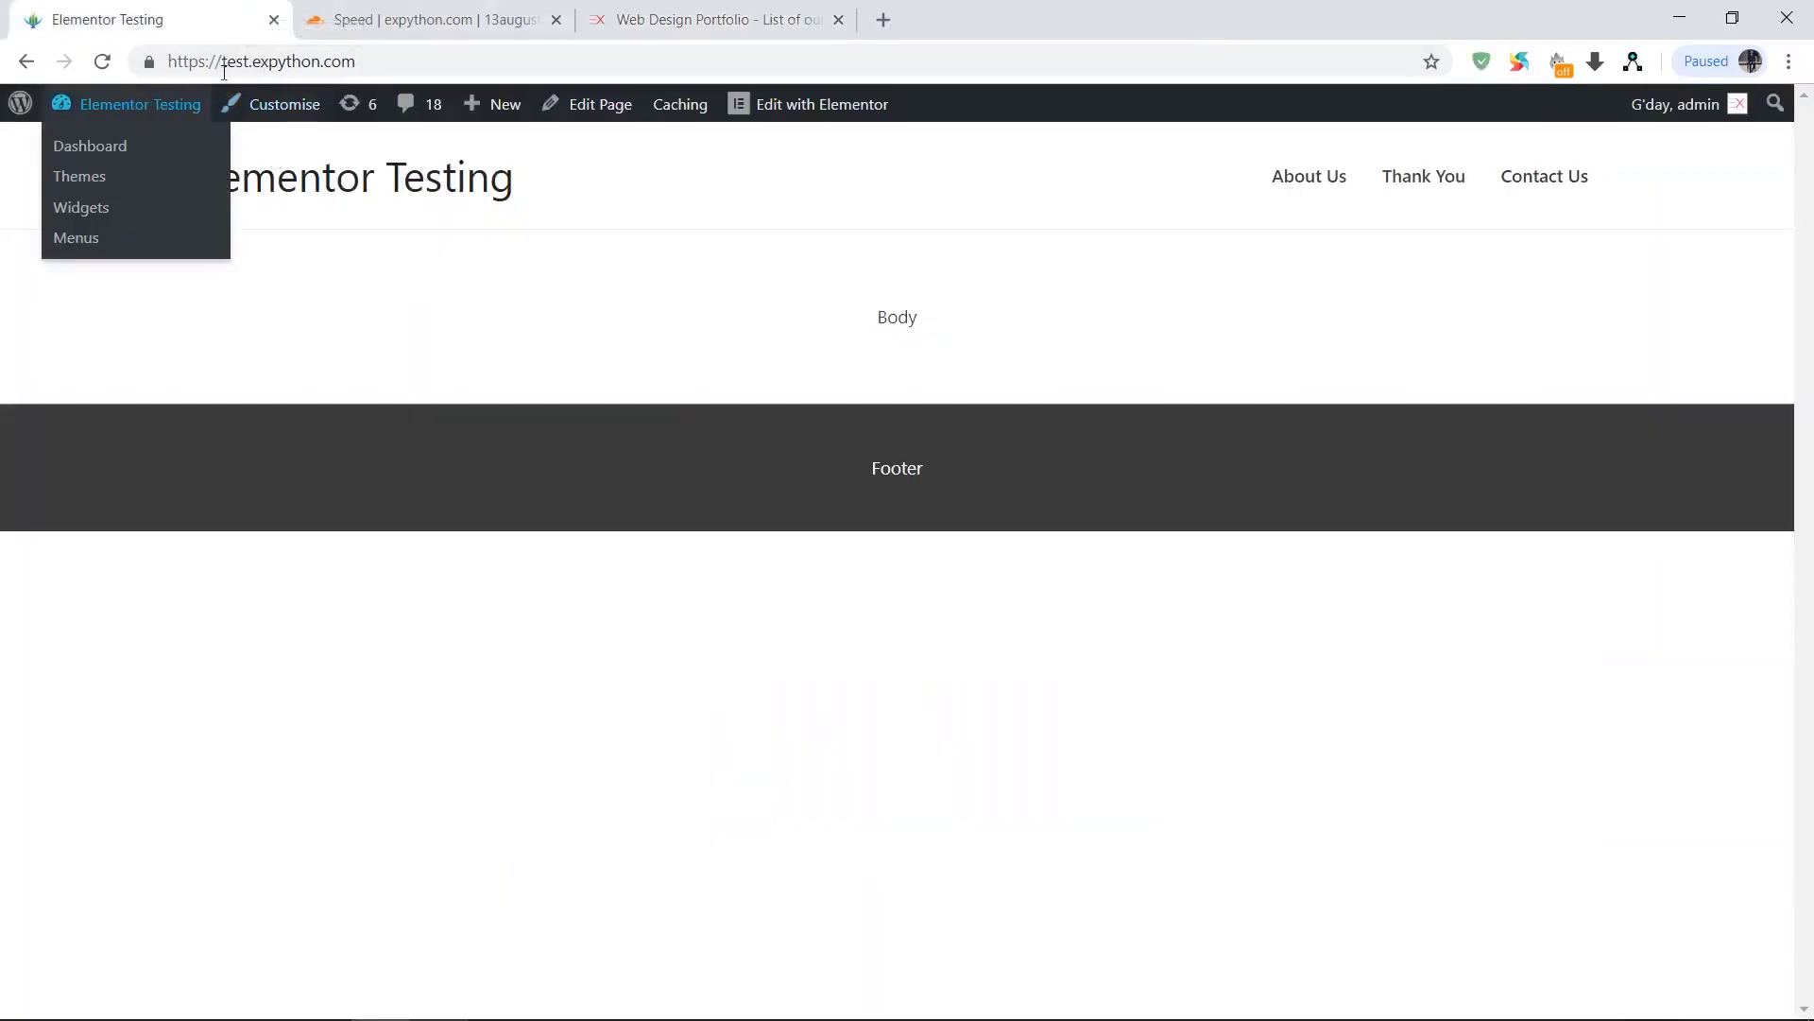
click(102, 62)
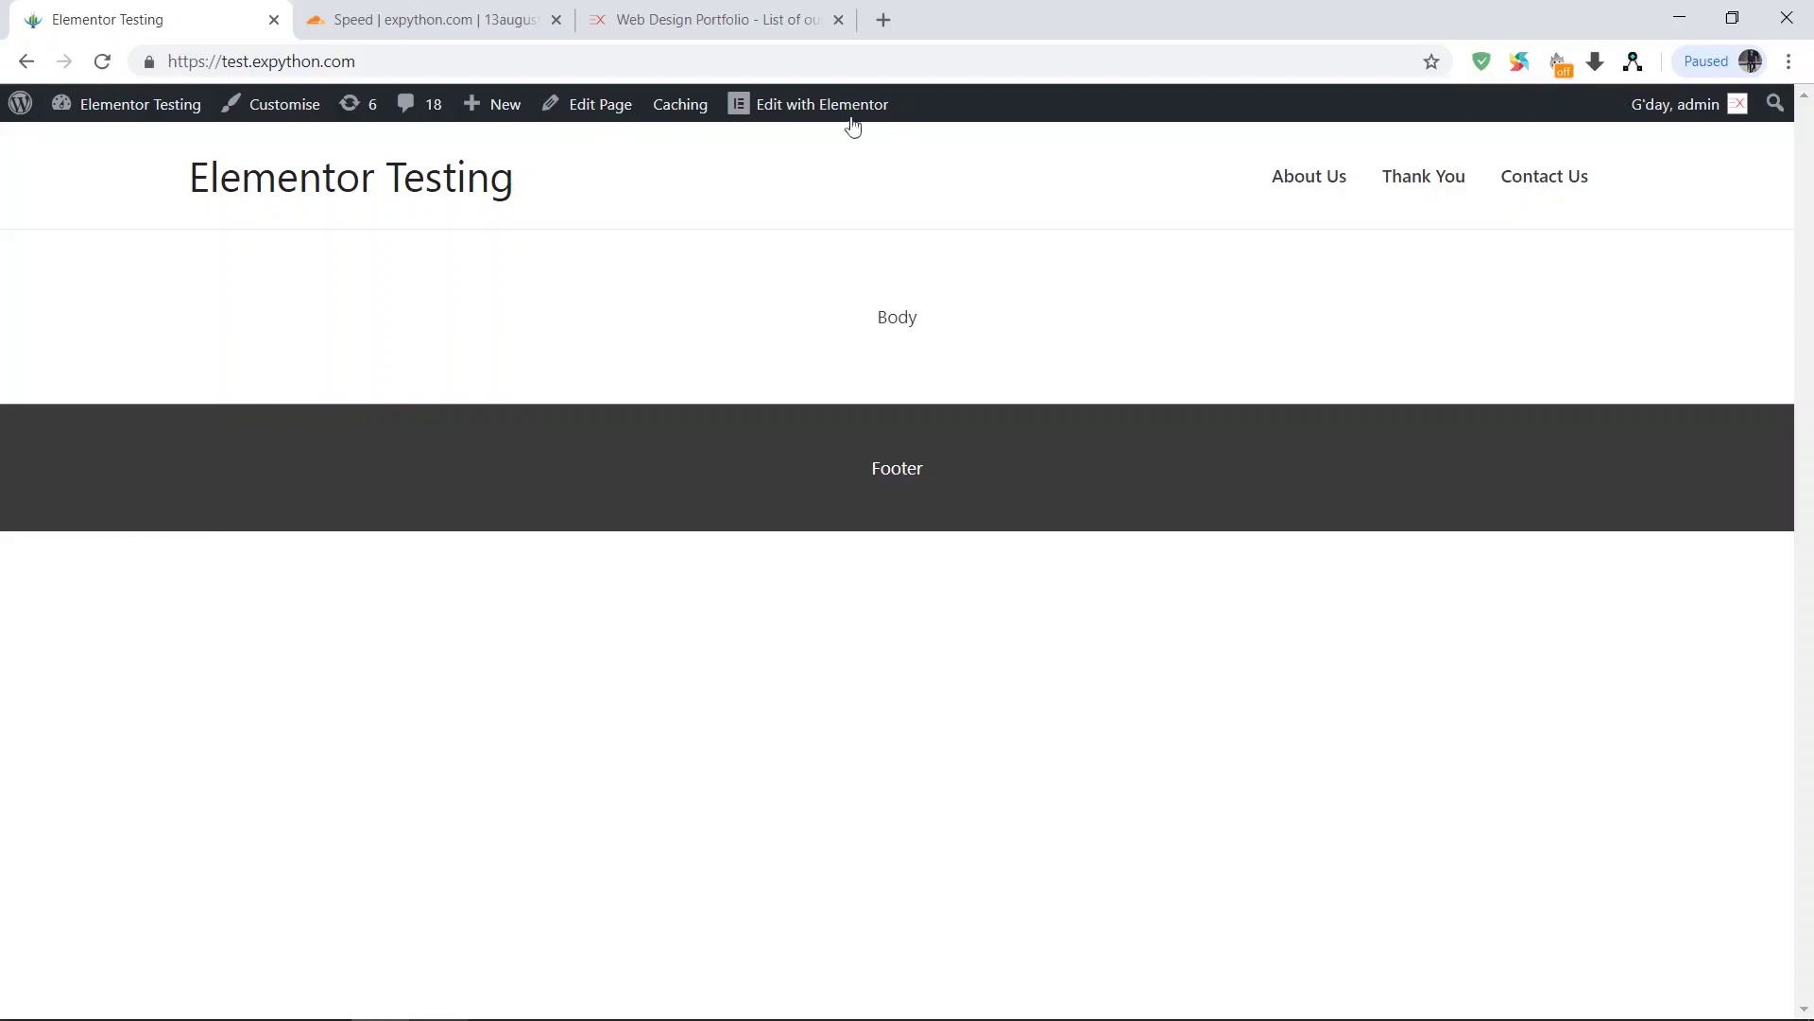
click(825, 114)
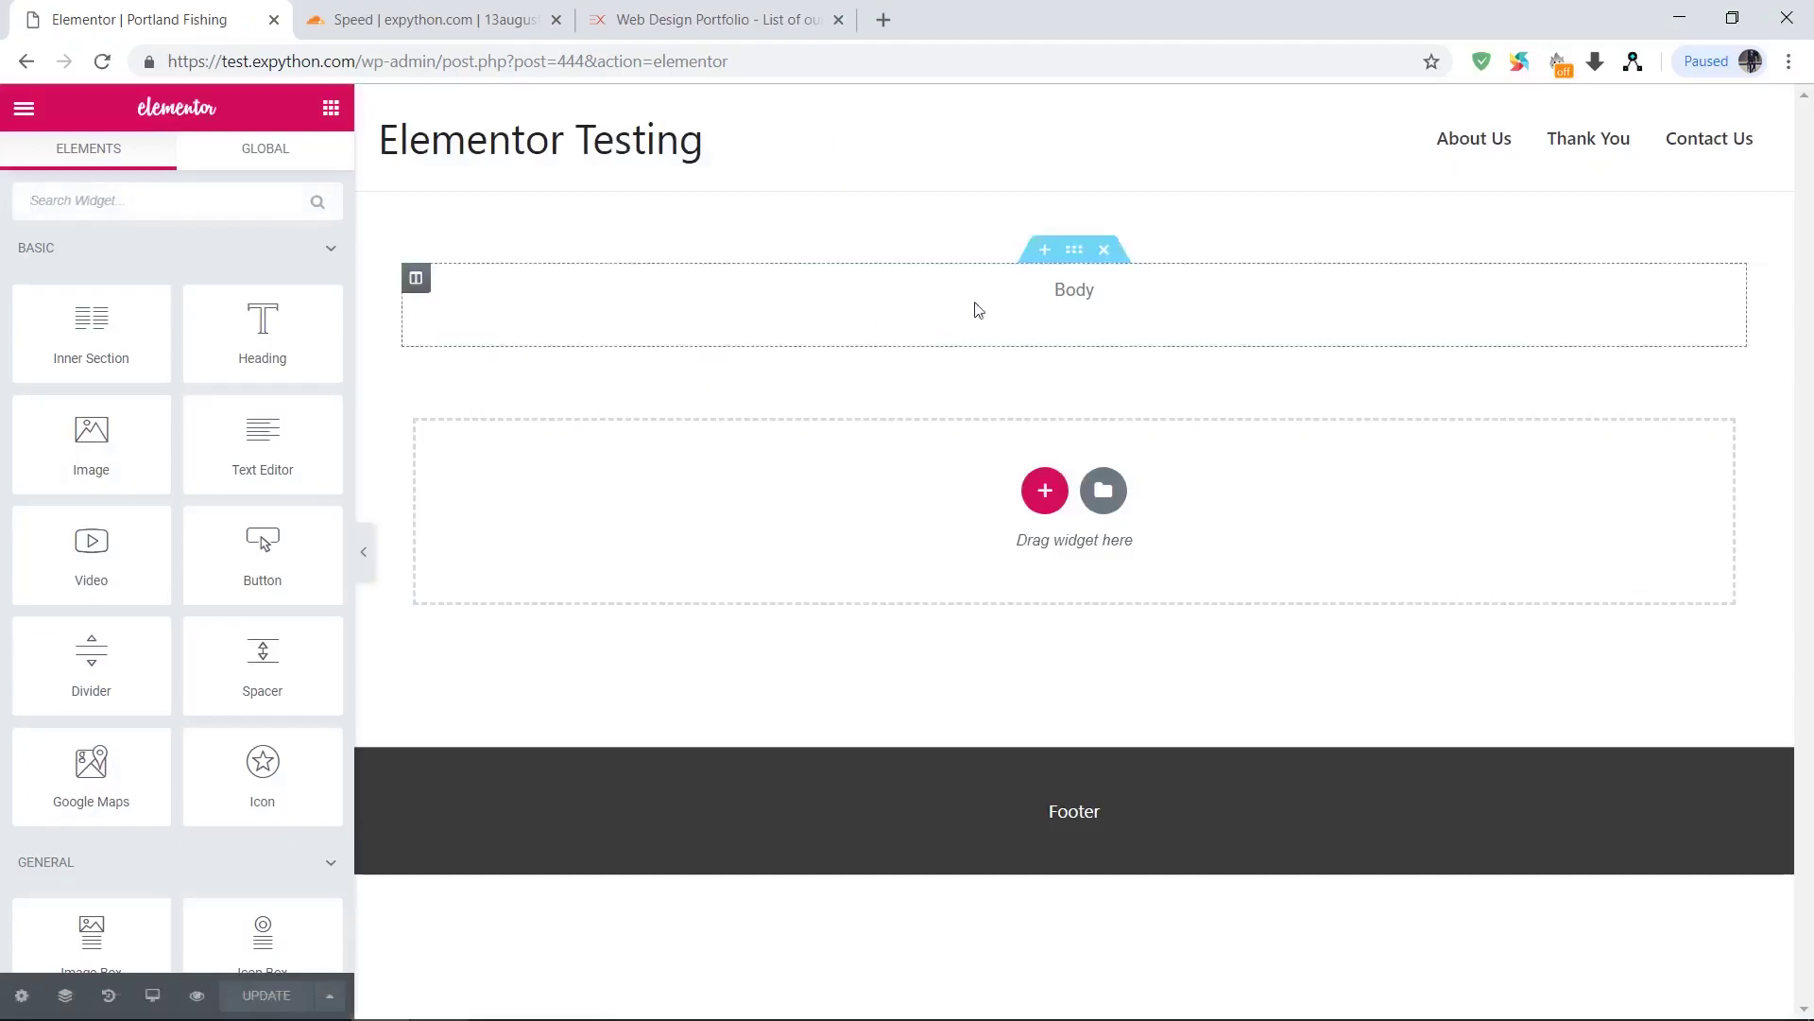
Test the editor by adding a Heading widget below the Body section, centring it and deleting its section
drag(262, 326, 973, 515)
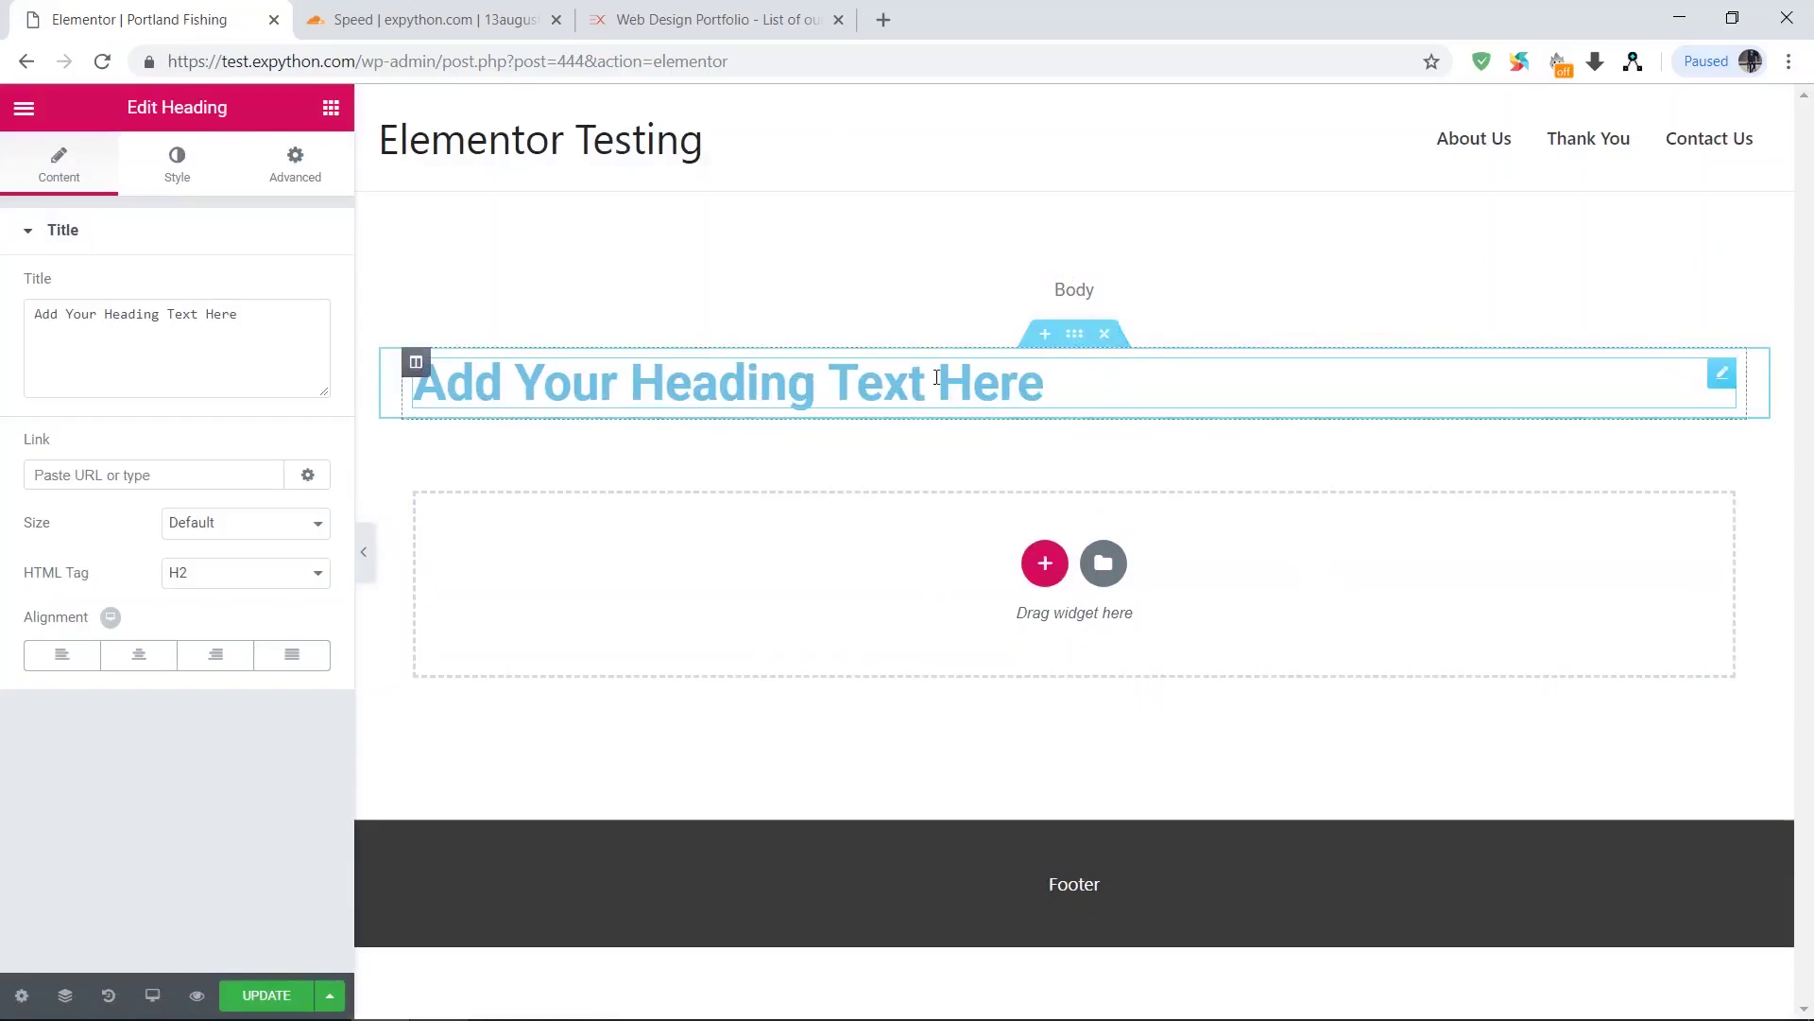
click(152, 656)
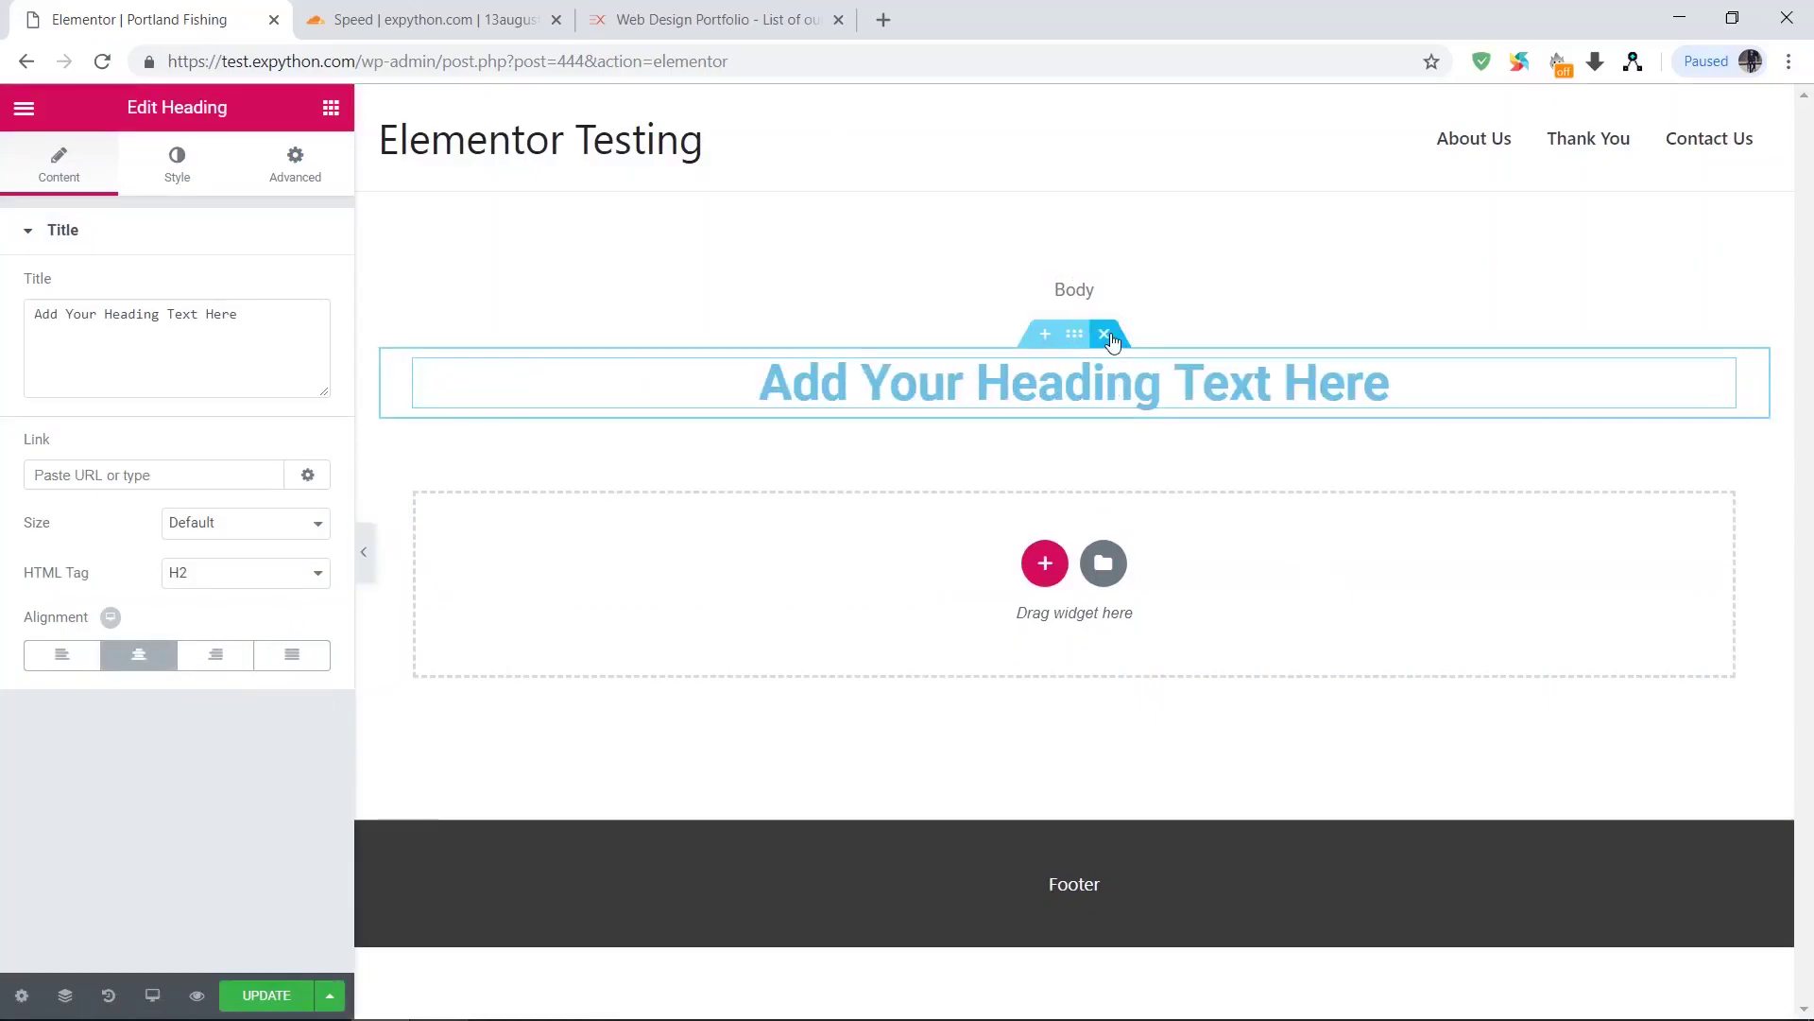
click(1104, 334)
Shorten the address to test.expython.com and leave the Elementor editor for the front page without saving
drag(729, 61, 358, 64)
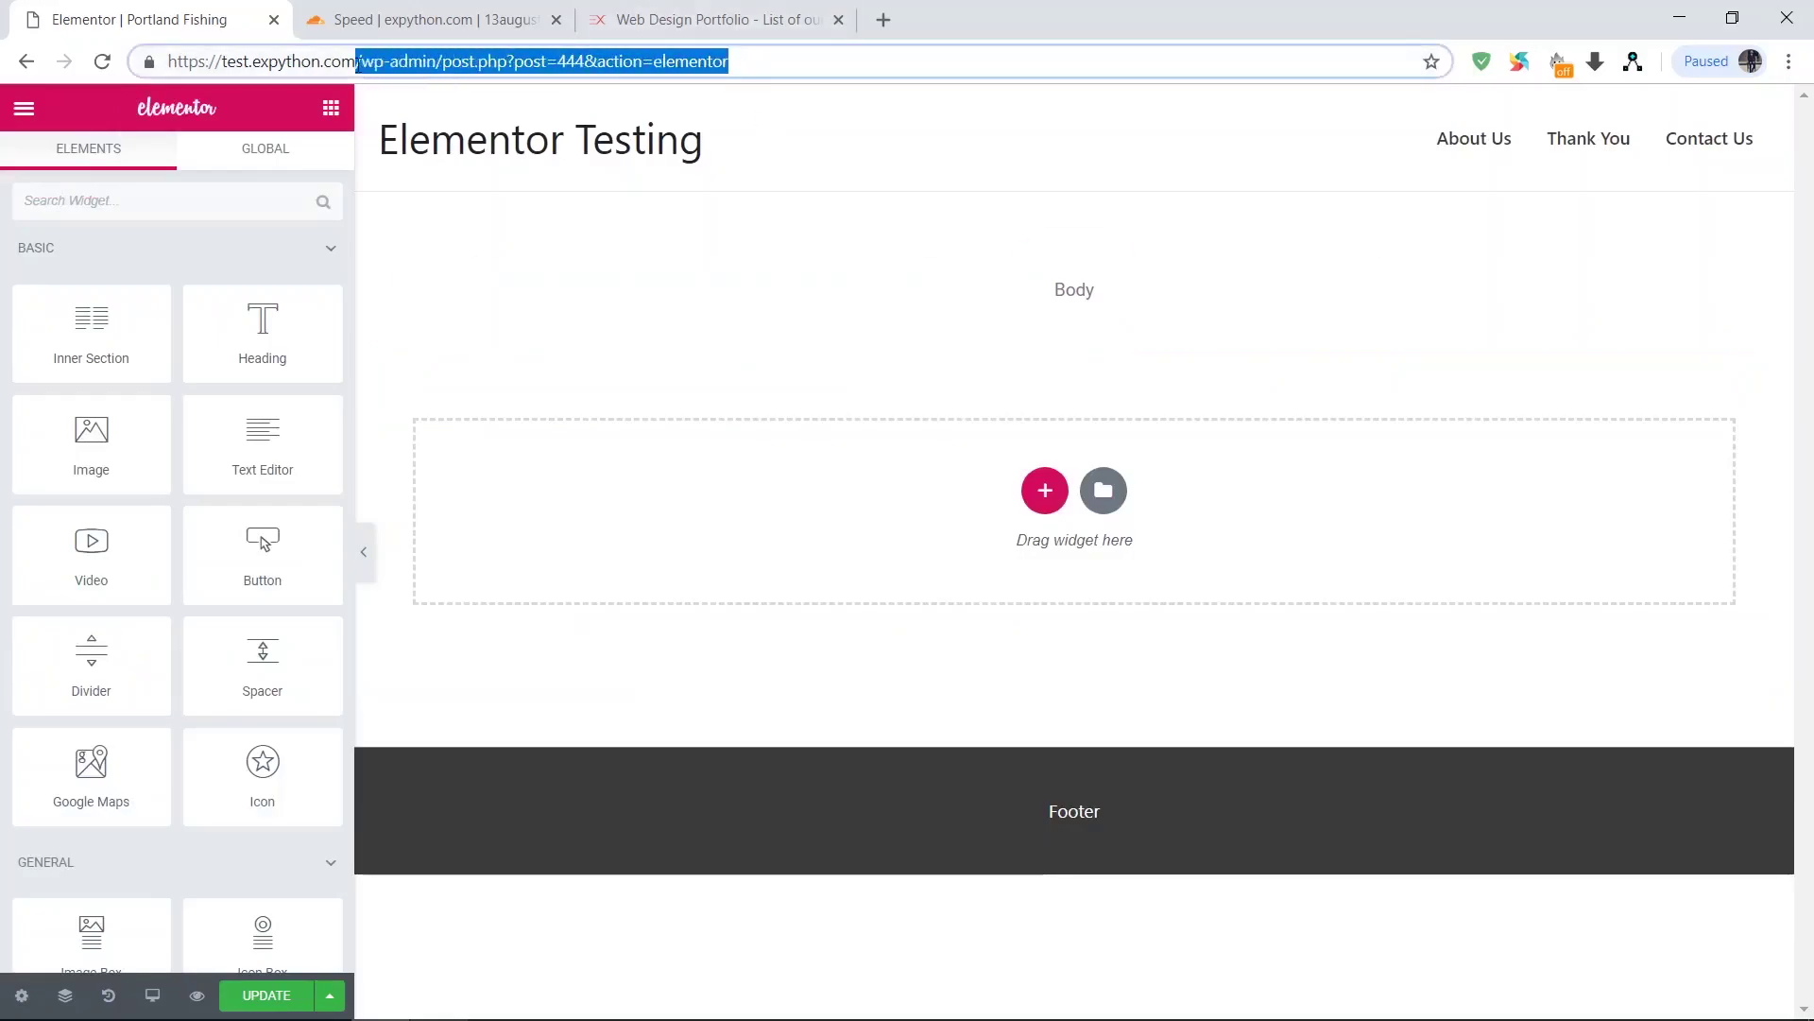
key(BackSpace)
key(Return)
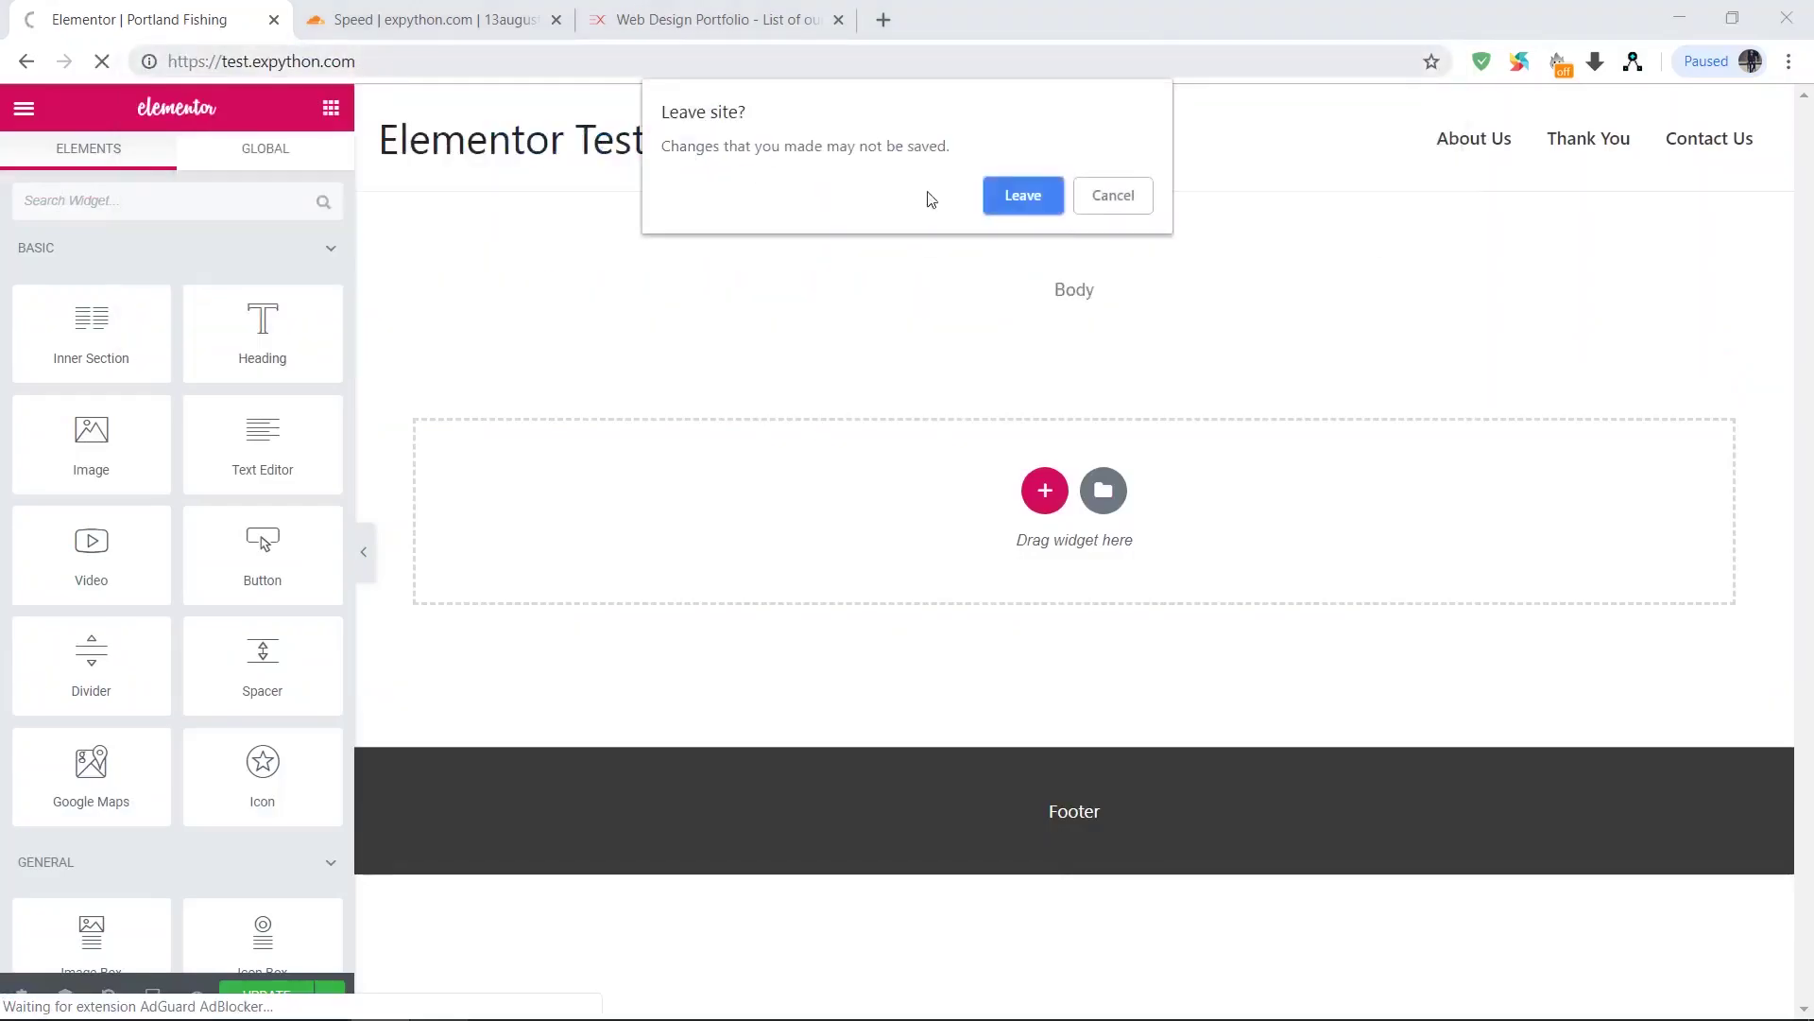
click(1014, 196)
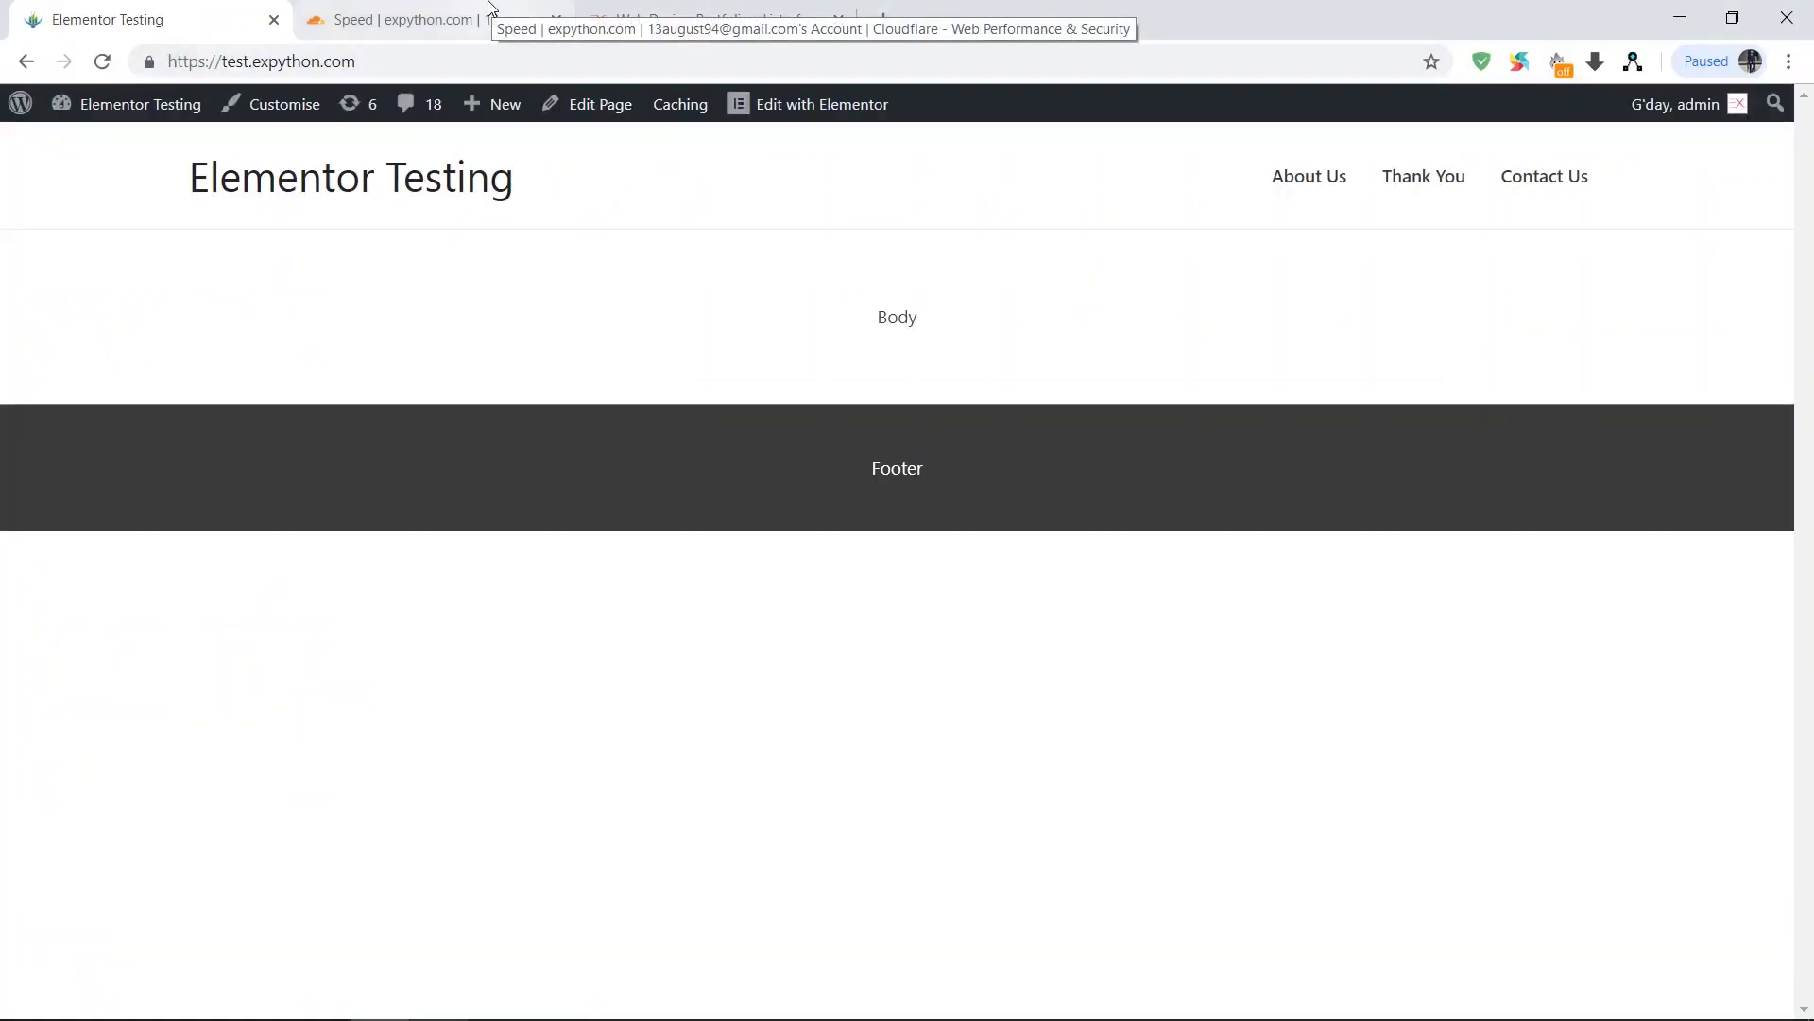
Return to the Cloudflare dashboard, view the expython.com Overview and open the DNS records
click(490, 11)
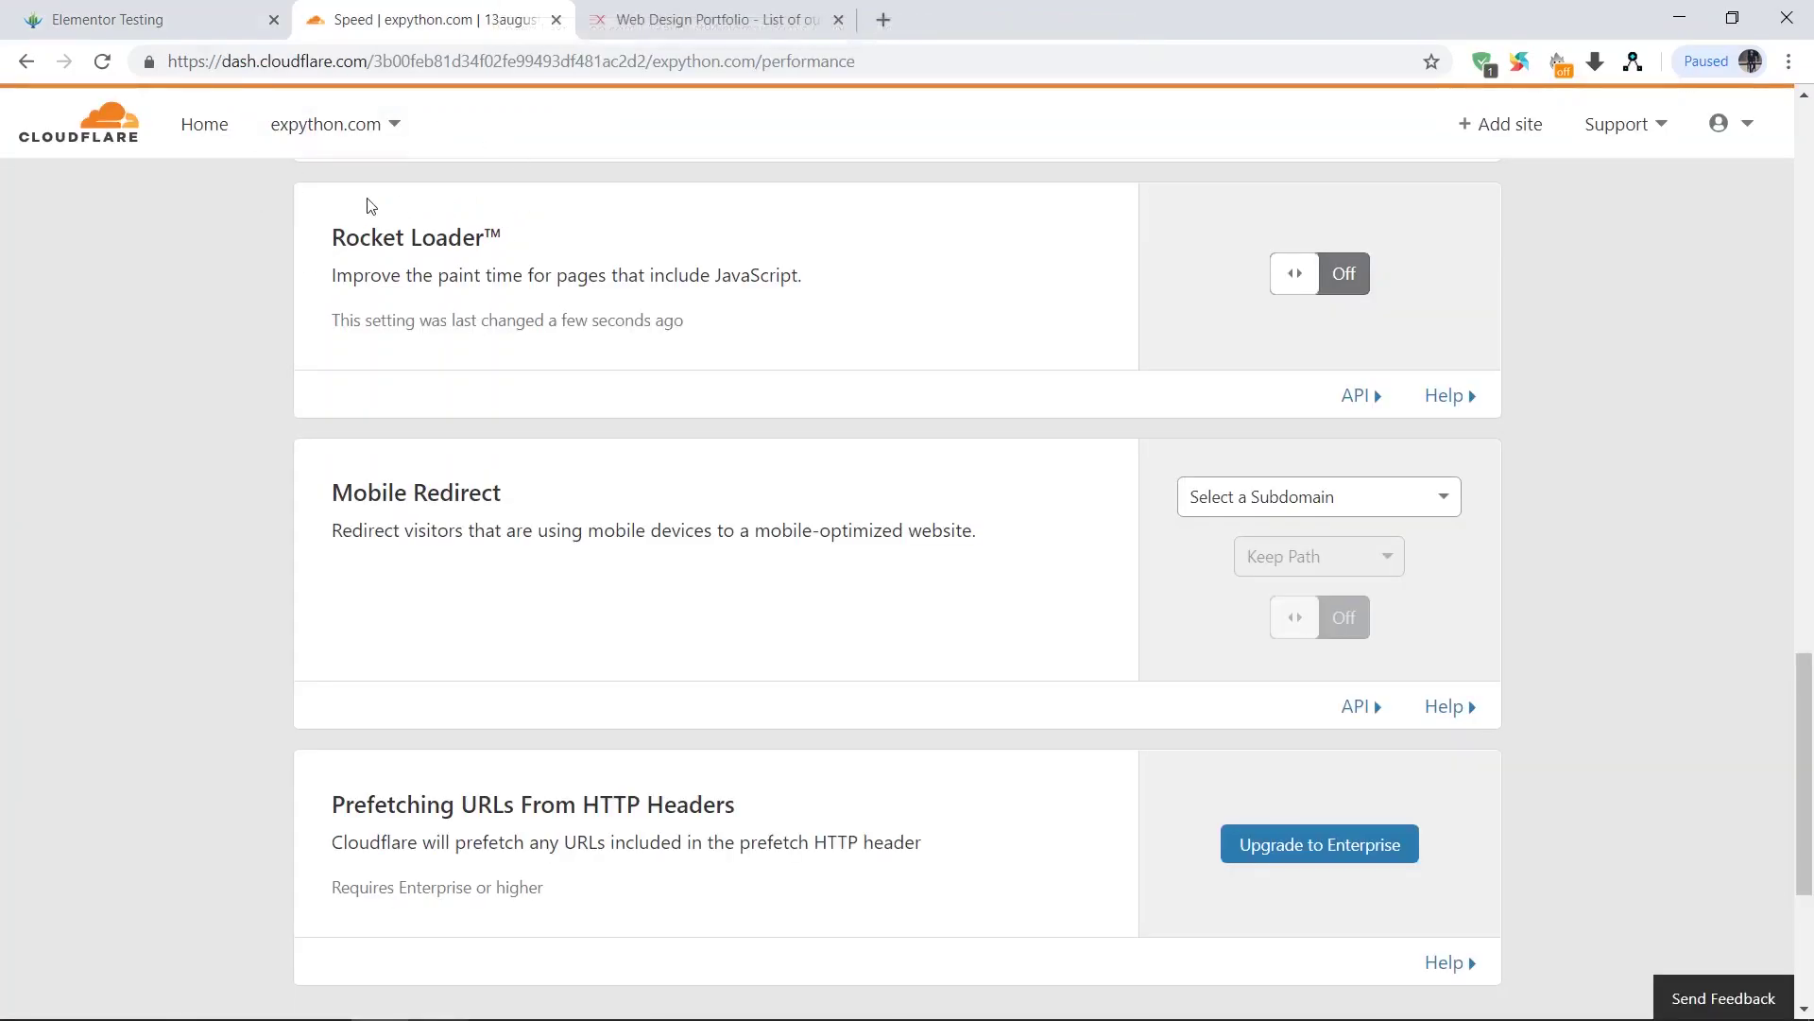
scroll(370, 206, up, 15)
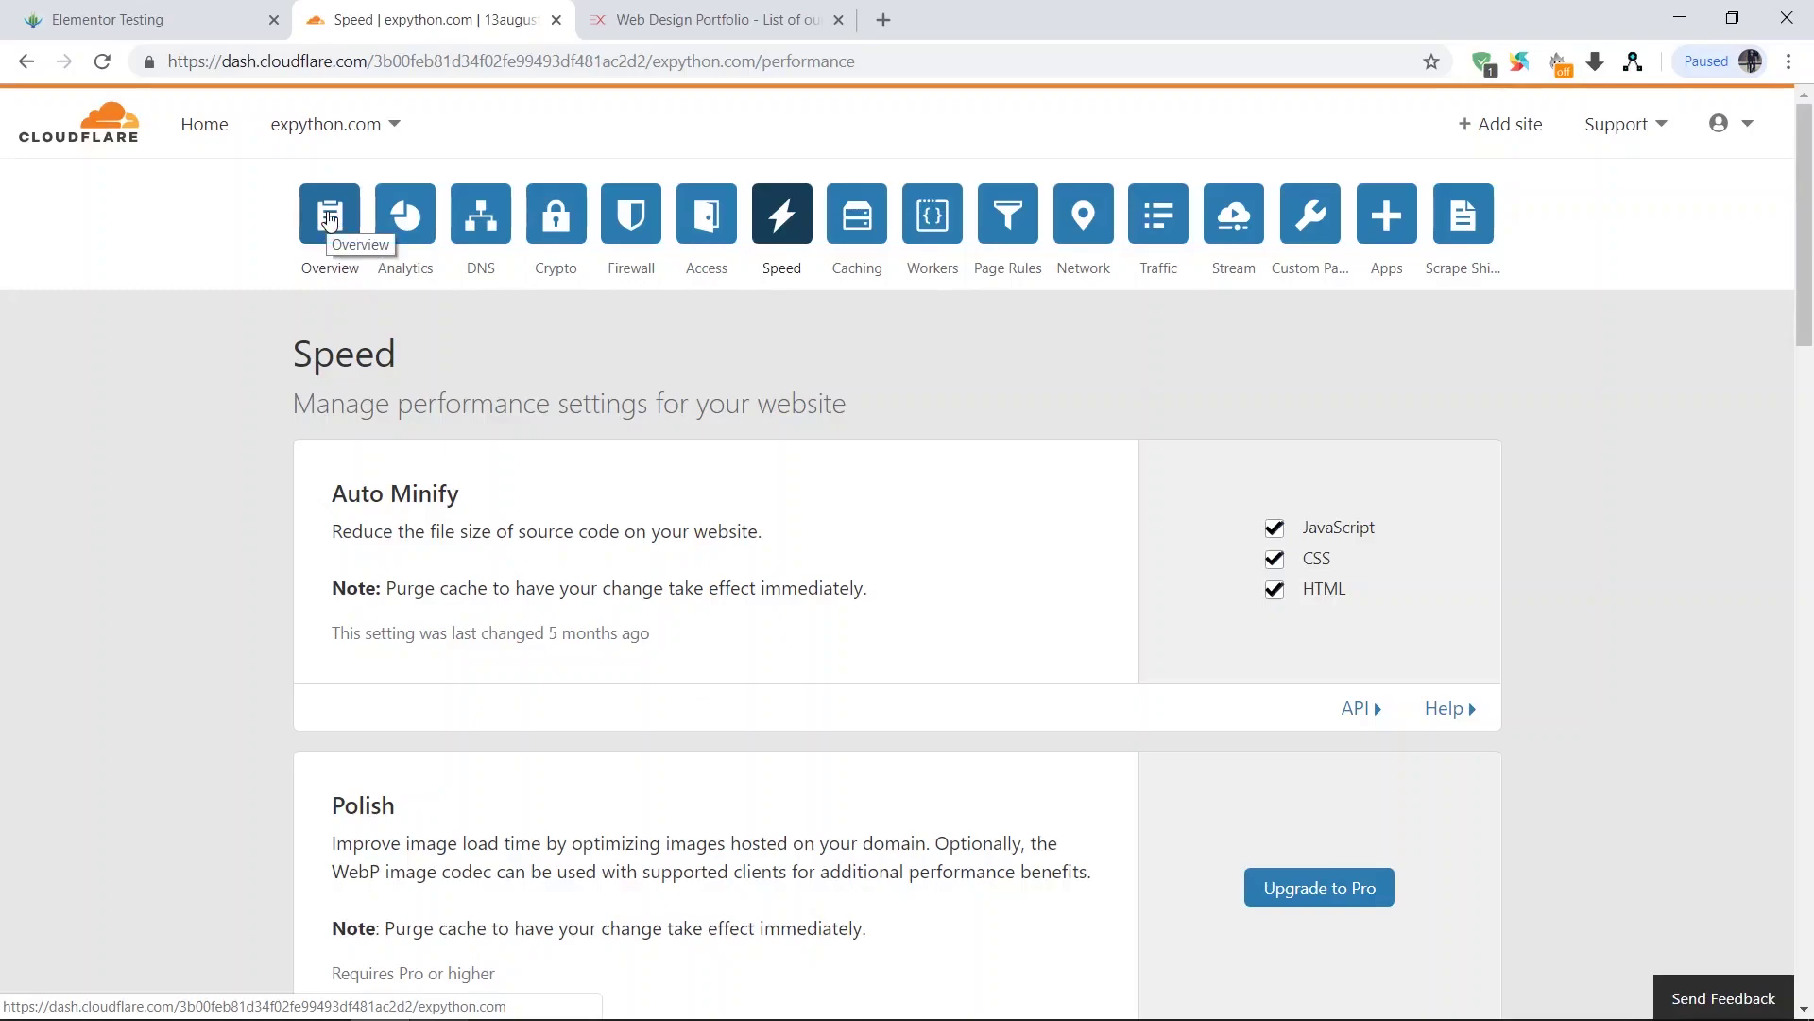
click(330, 219)
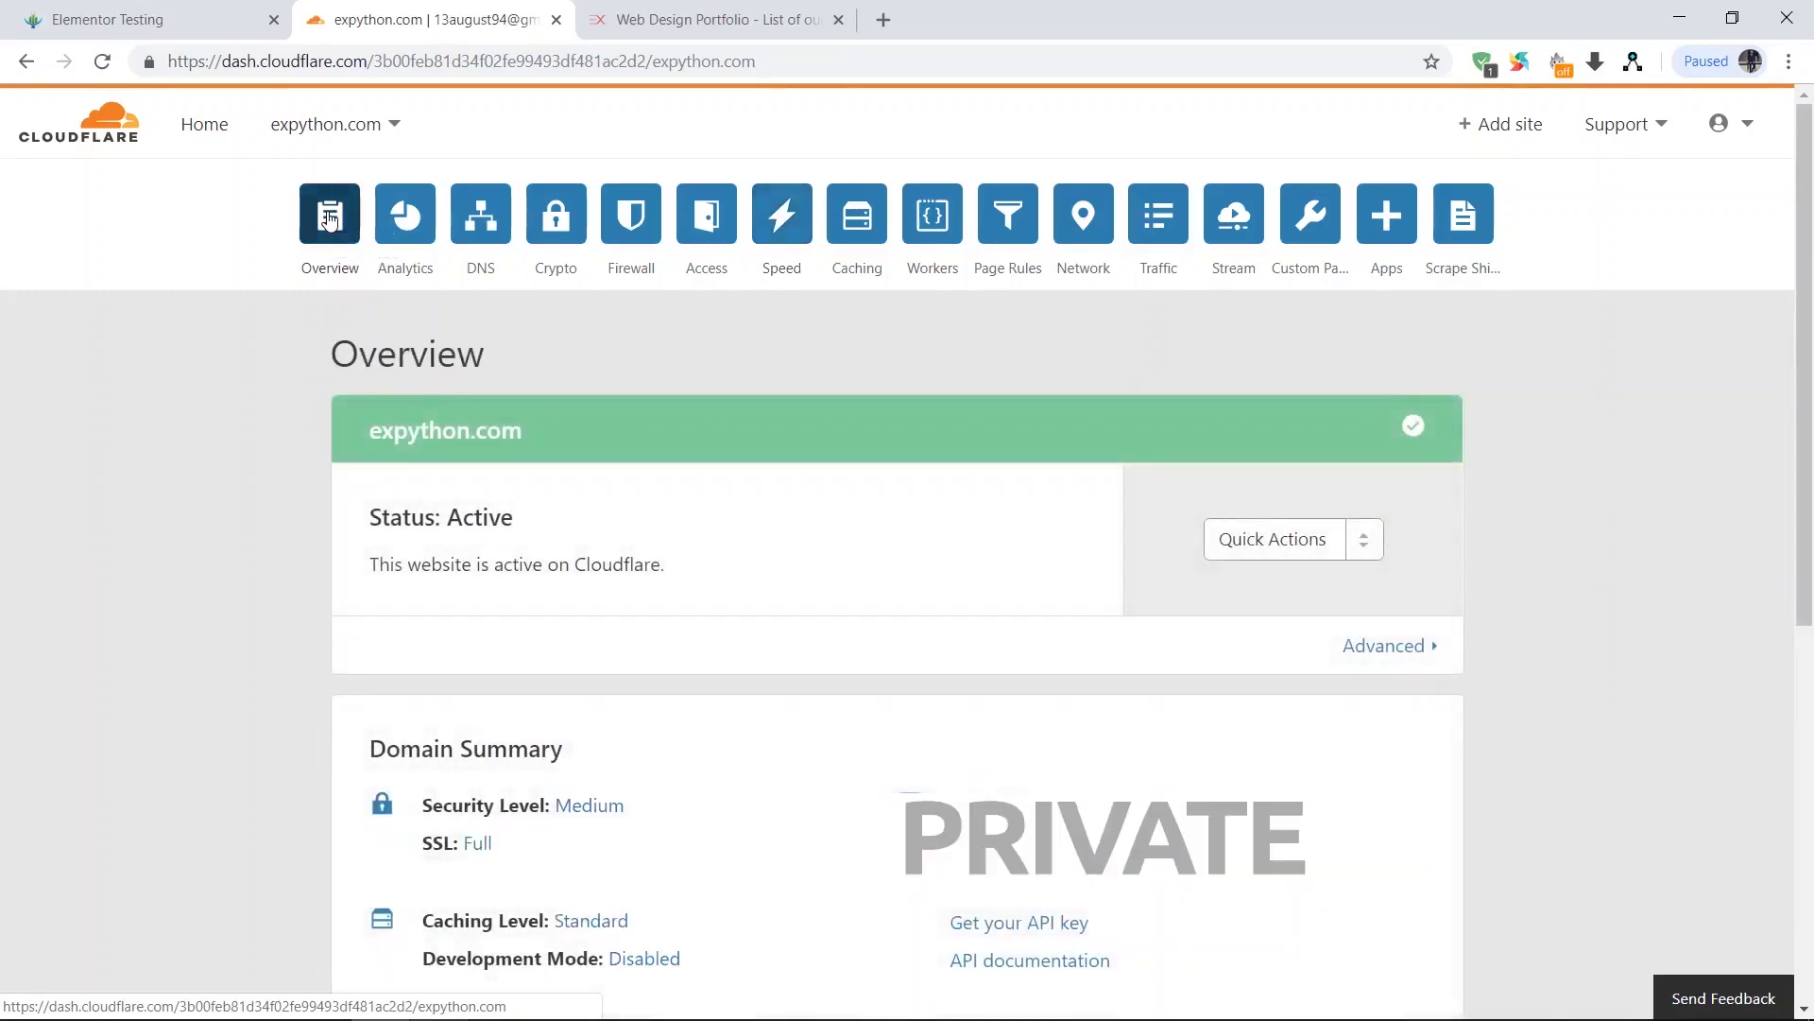
drag(1810, 379, 620, 183)
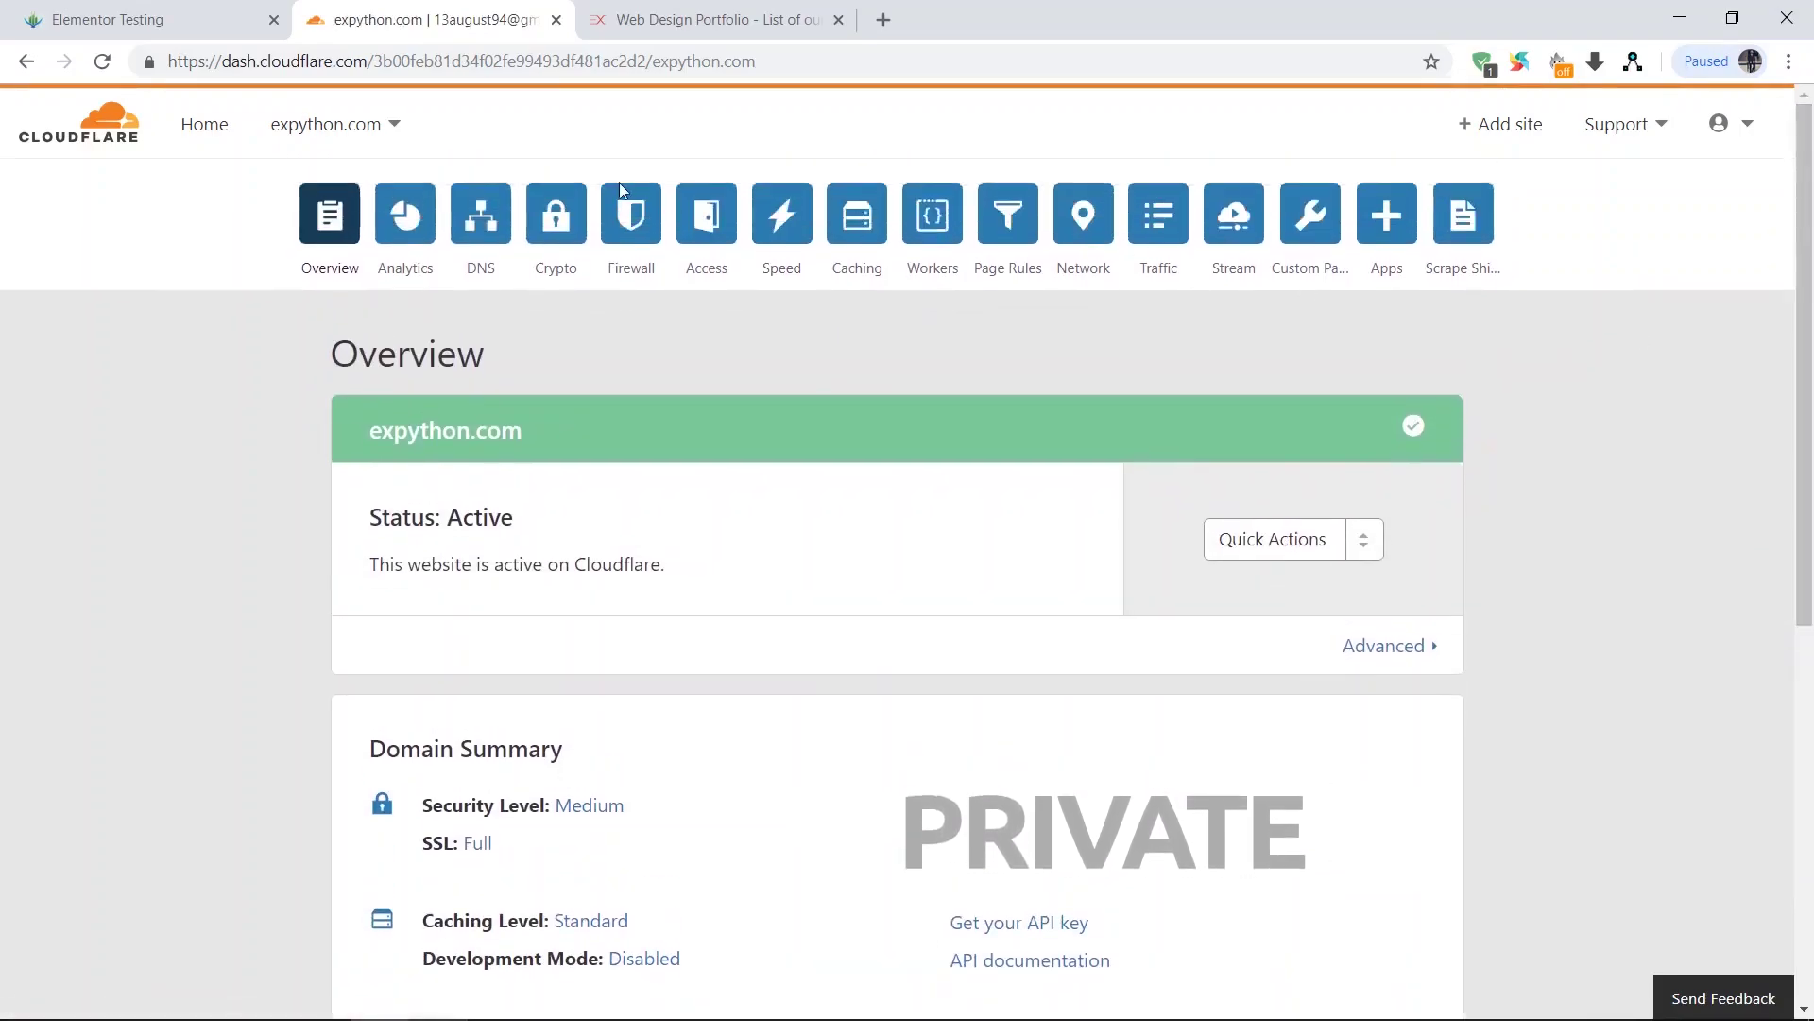
click(481, 214)
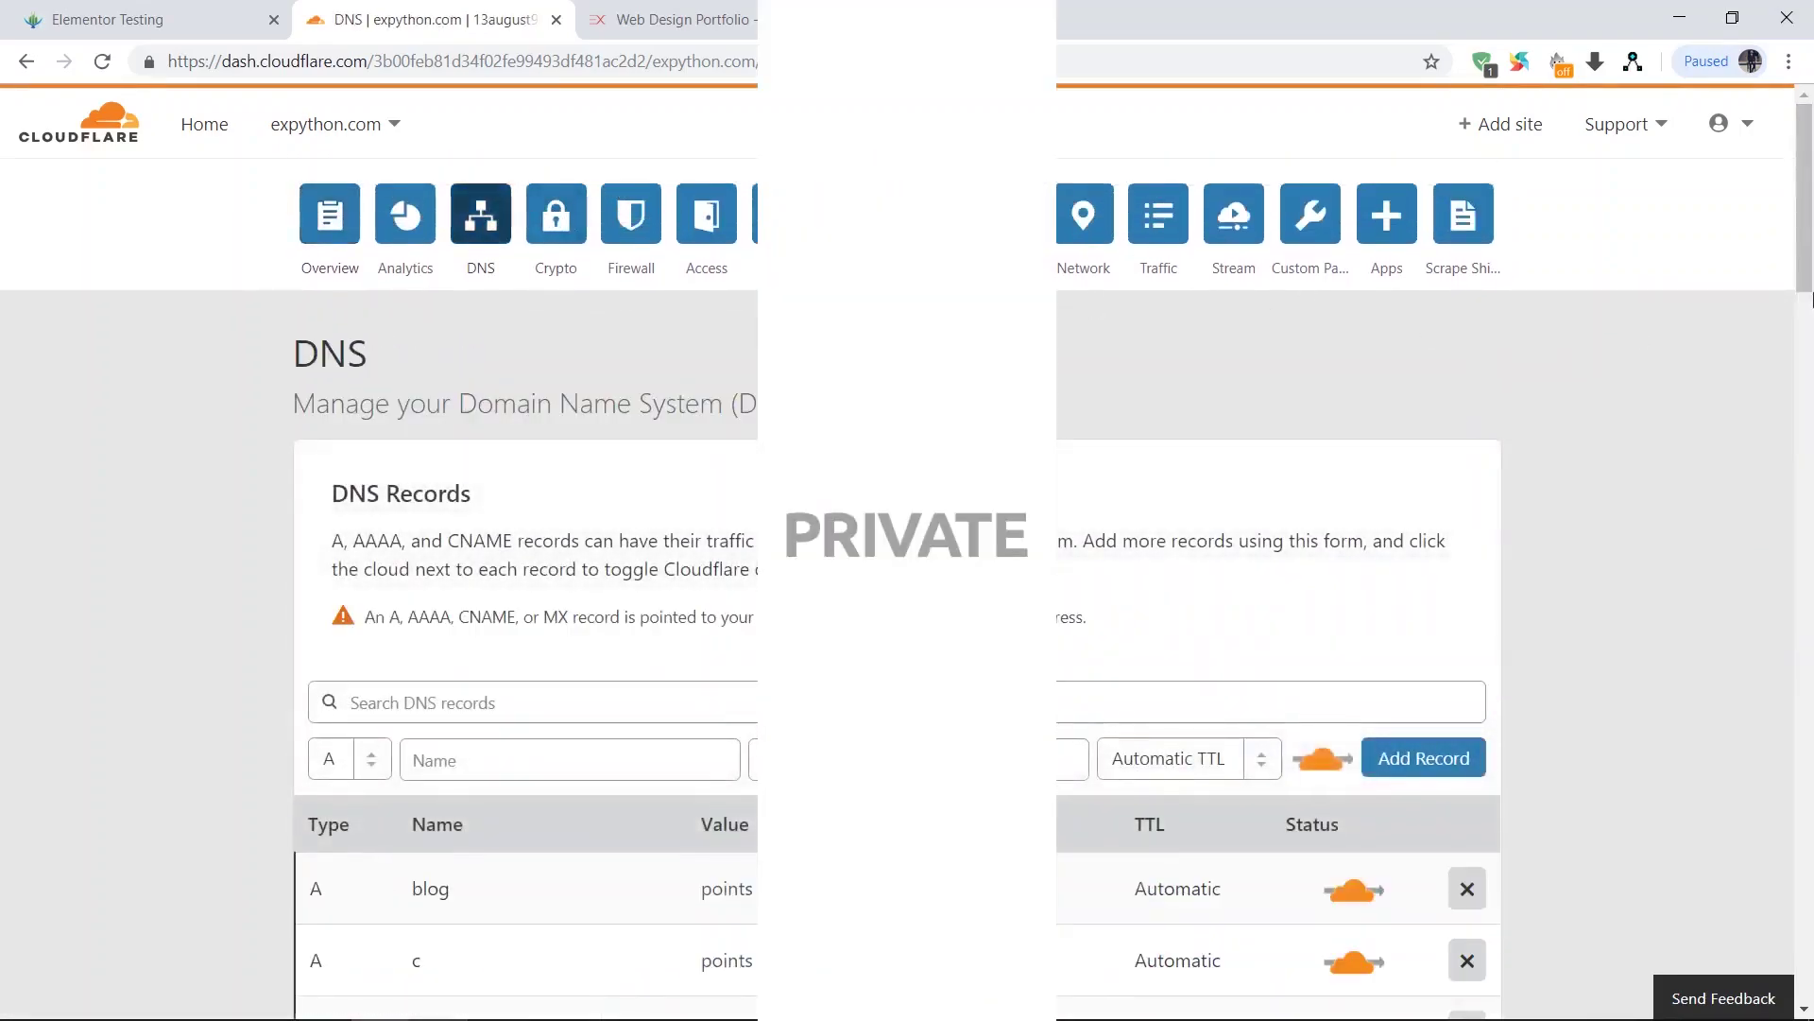
drag(1811, 152, 1811, 328)
Switch to the Elementor Testing site and highlight the test subdomain and the expython.com domain in its address
click(140, 19)
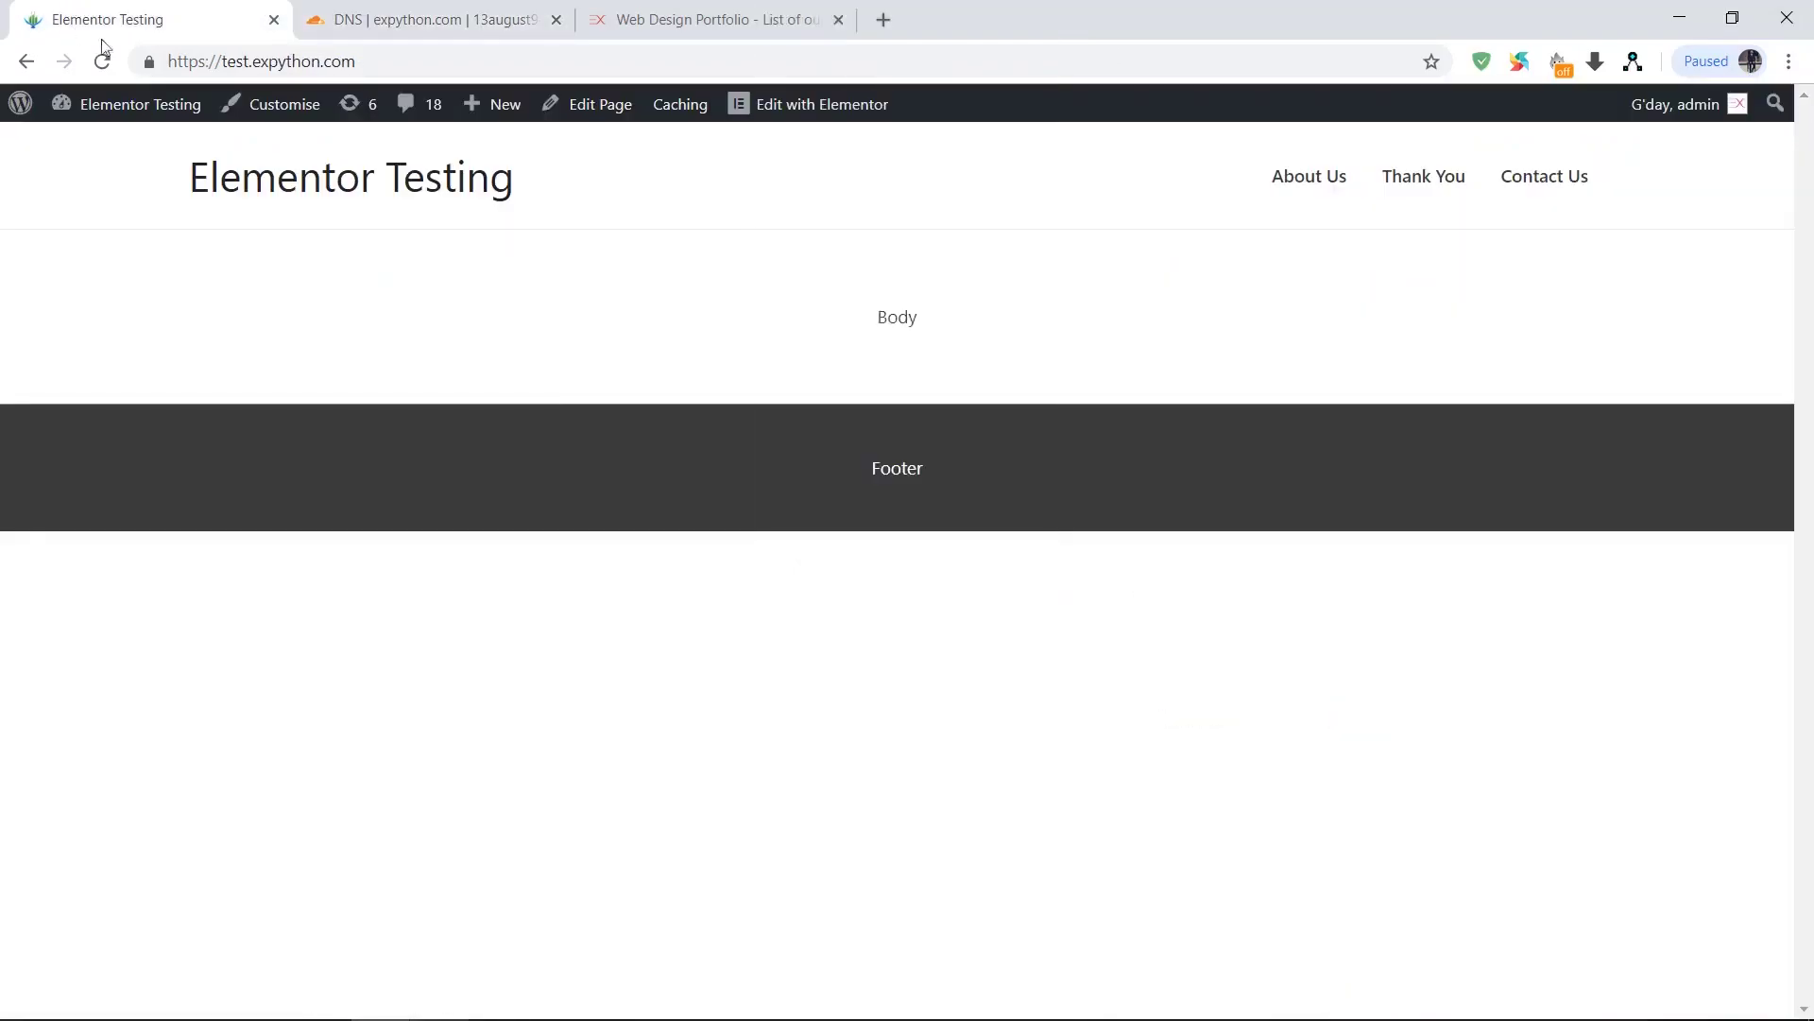
drag(224, 62, 256, 64)
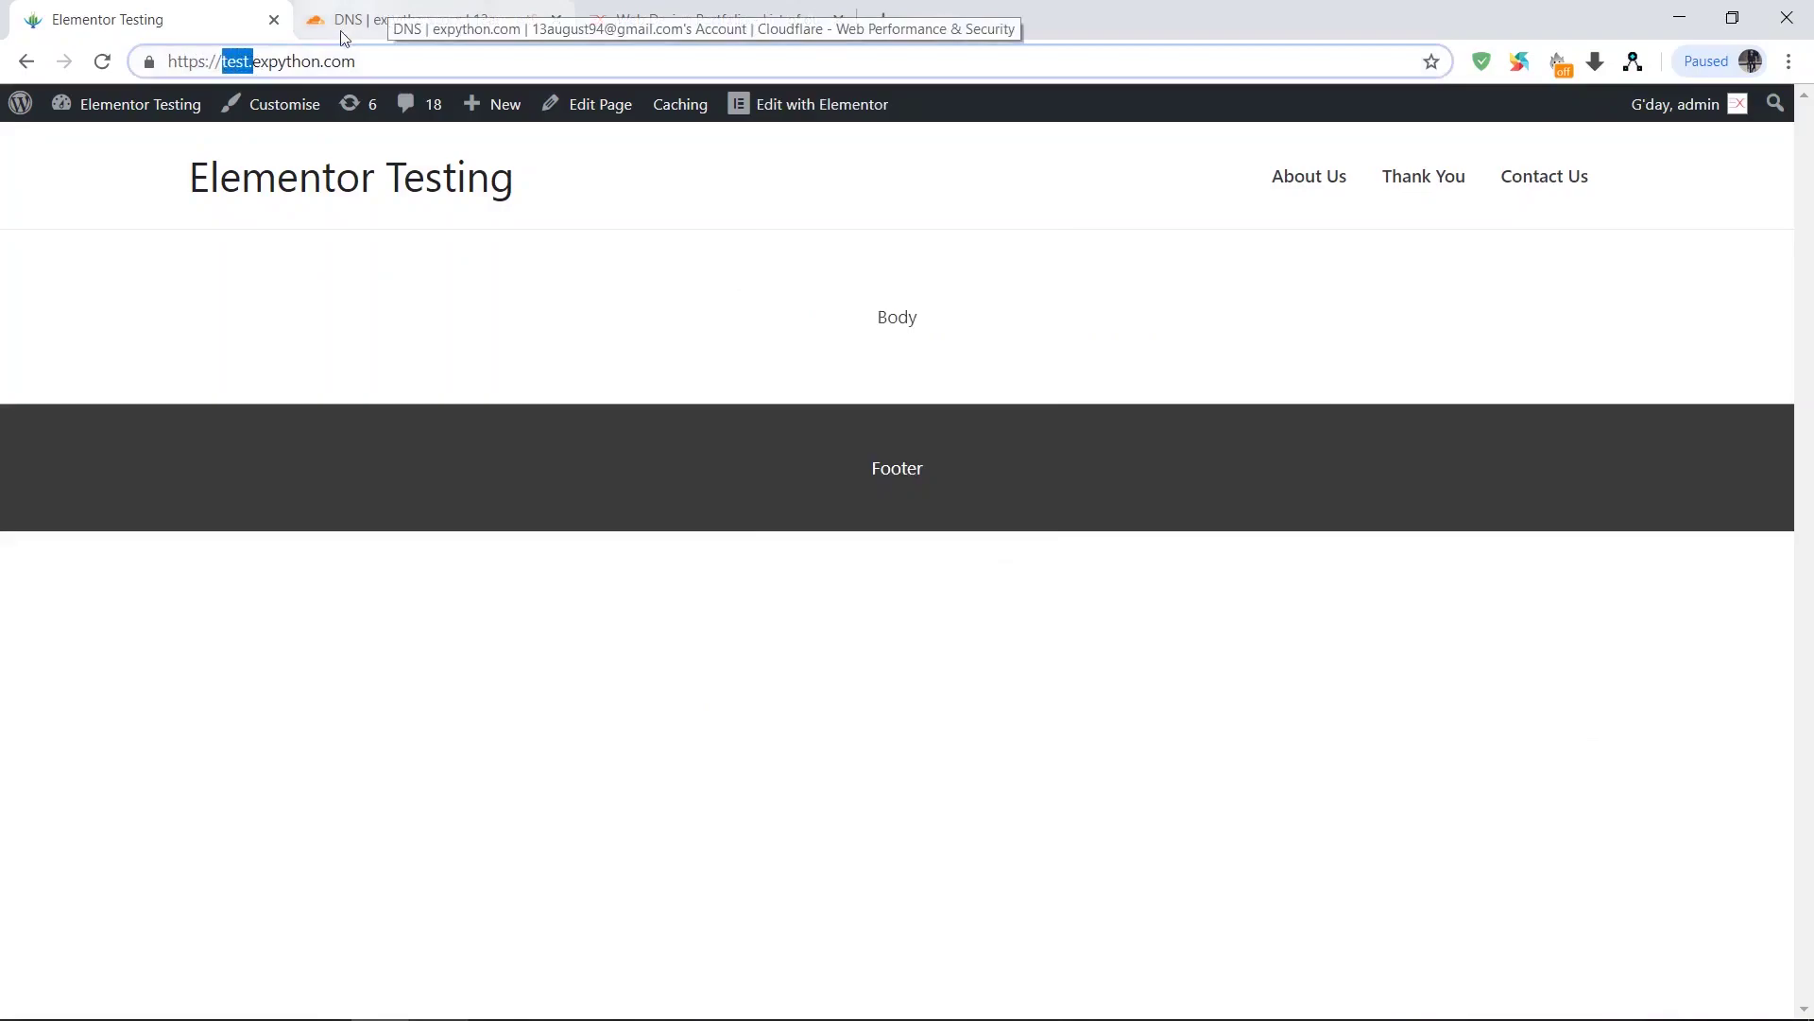
click(367, 63)
drag(367, 63, 255, 62)
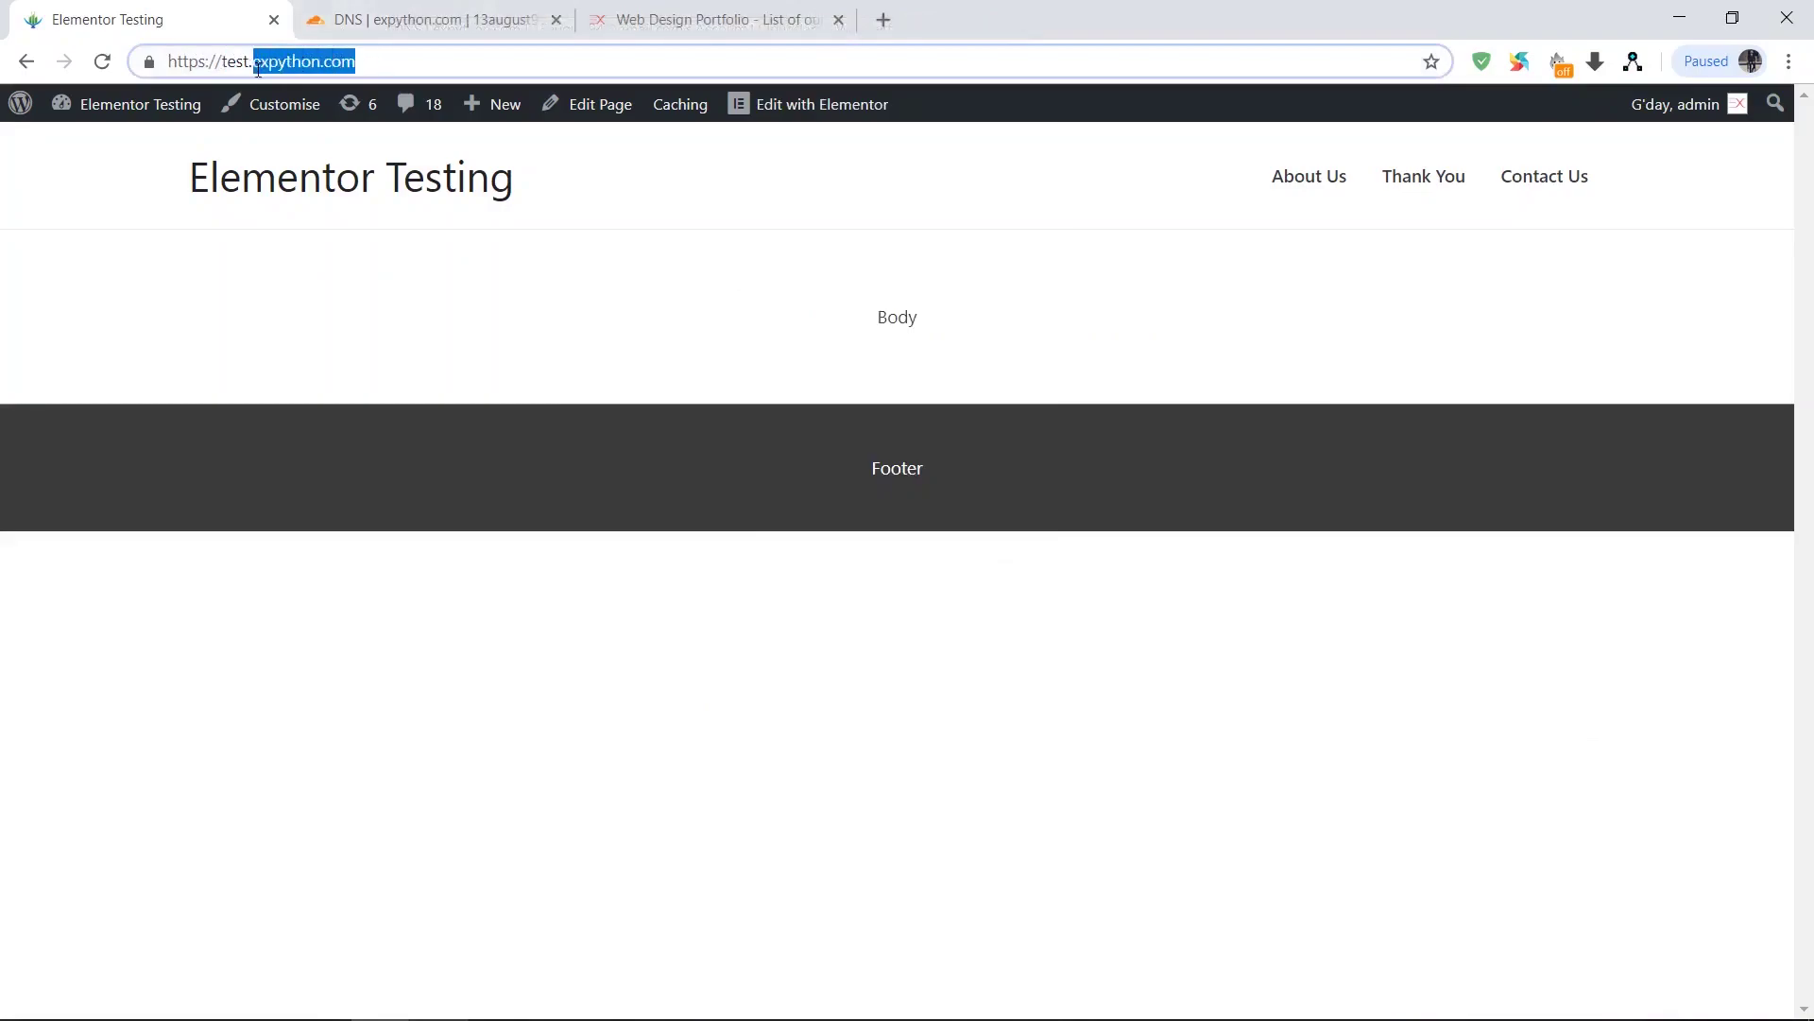
In Cloudflare's DNS records, try DNS only for the www CNAME record and restore DNS and HTTP proxy (CDN)
click(350, 19)
scroll(496, 440, up, 3)
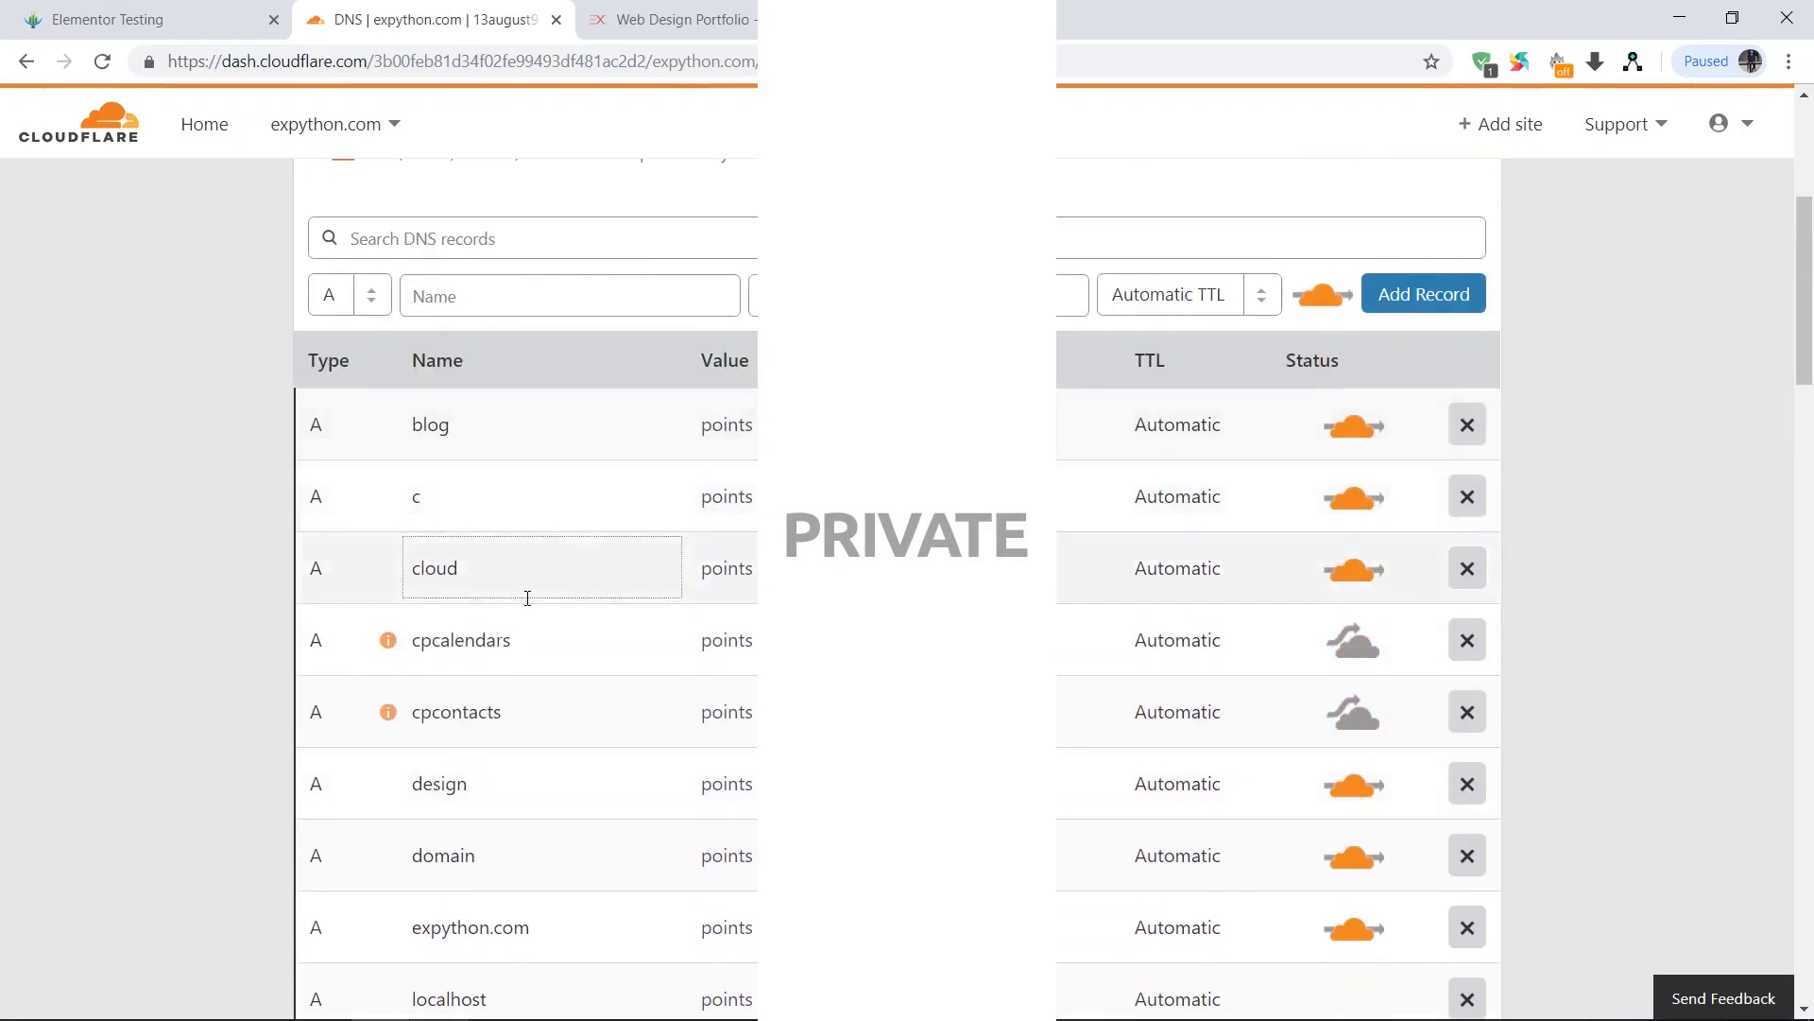
scroll(496, 677, down, 3)
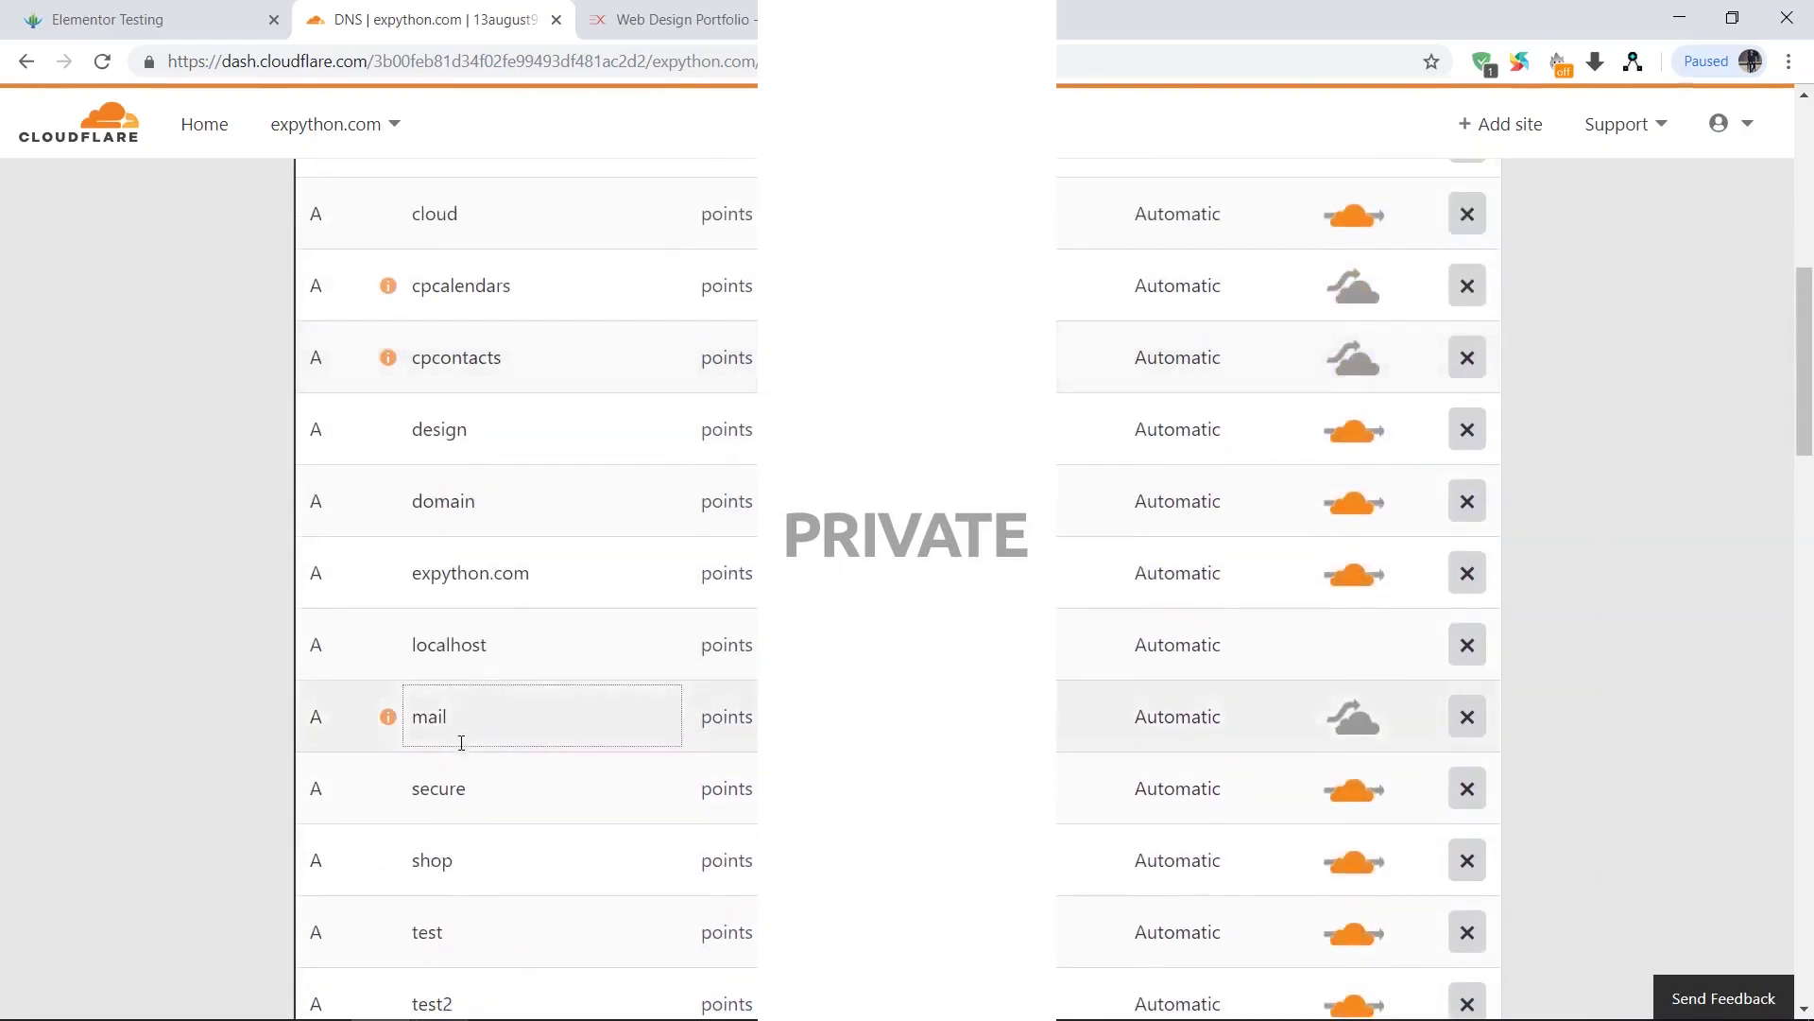
scroll(461, 743, down, 3)
scroll(408, 794, down, 3)
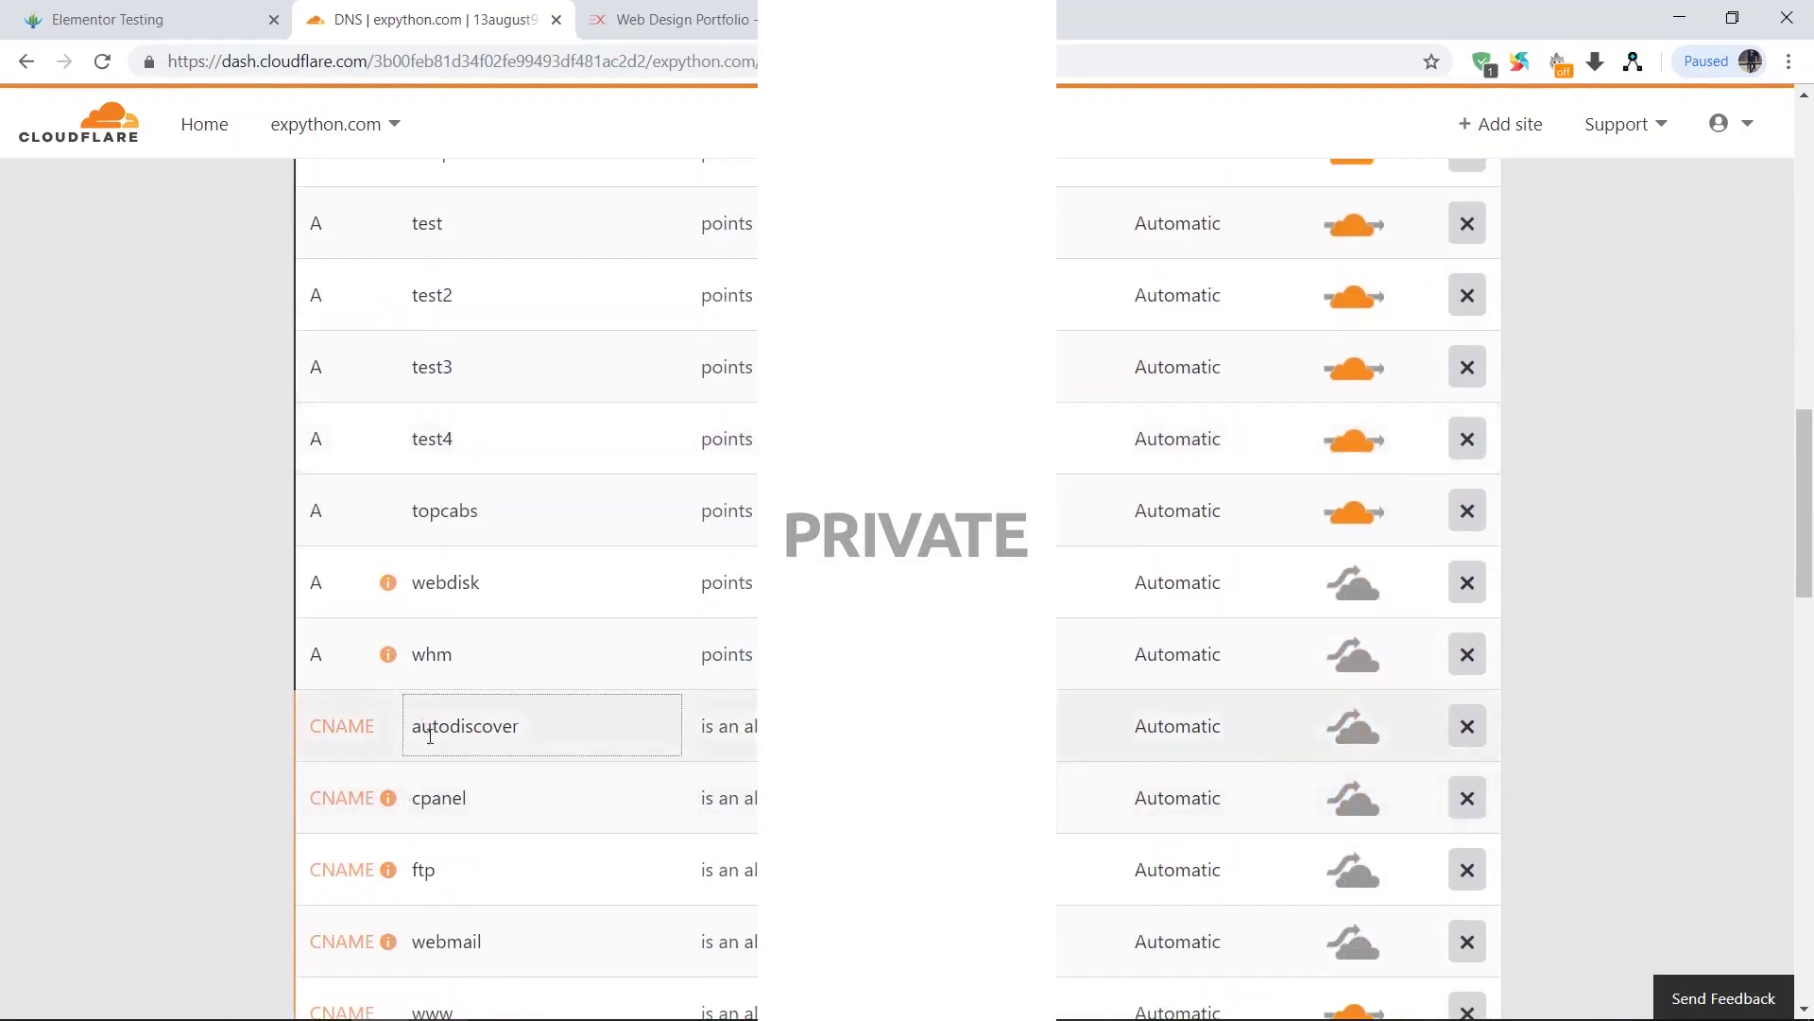
scroll(429, 731, down, 3)
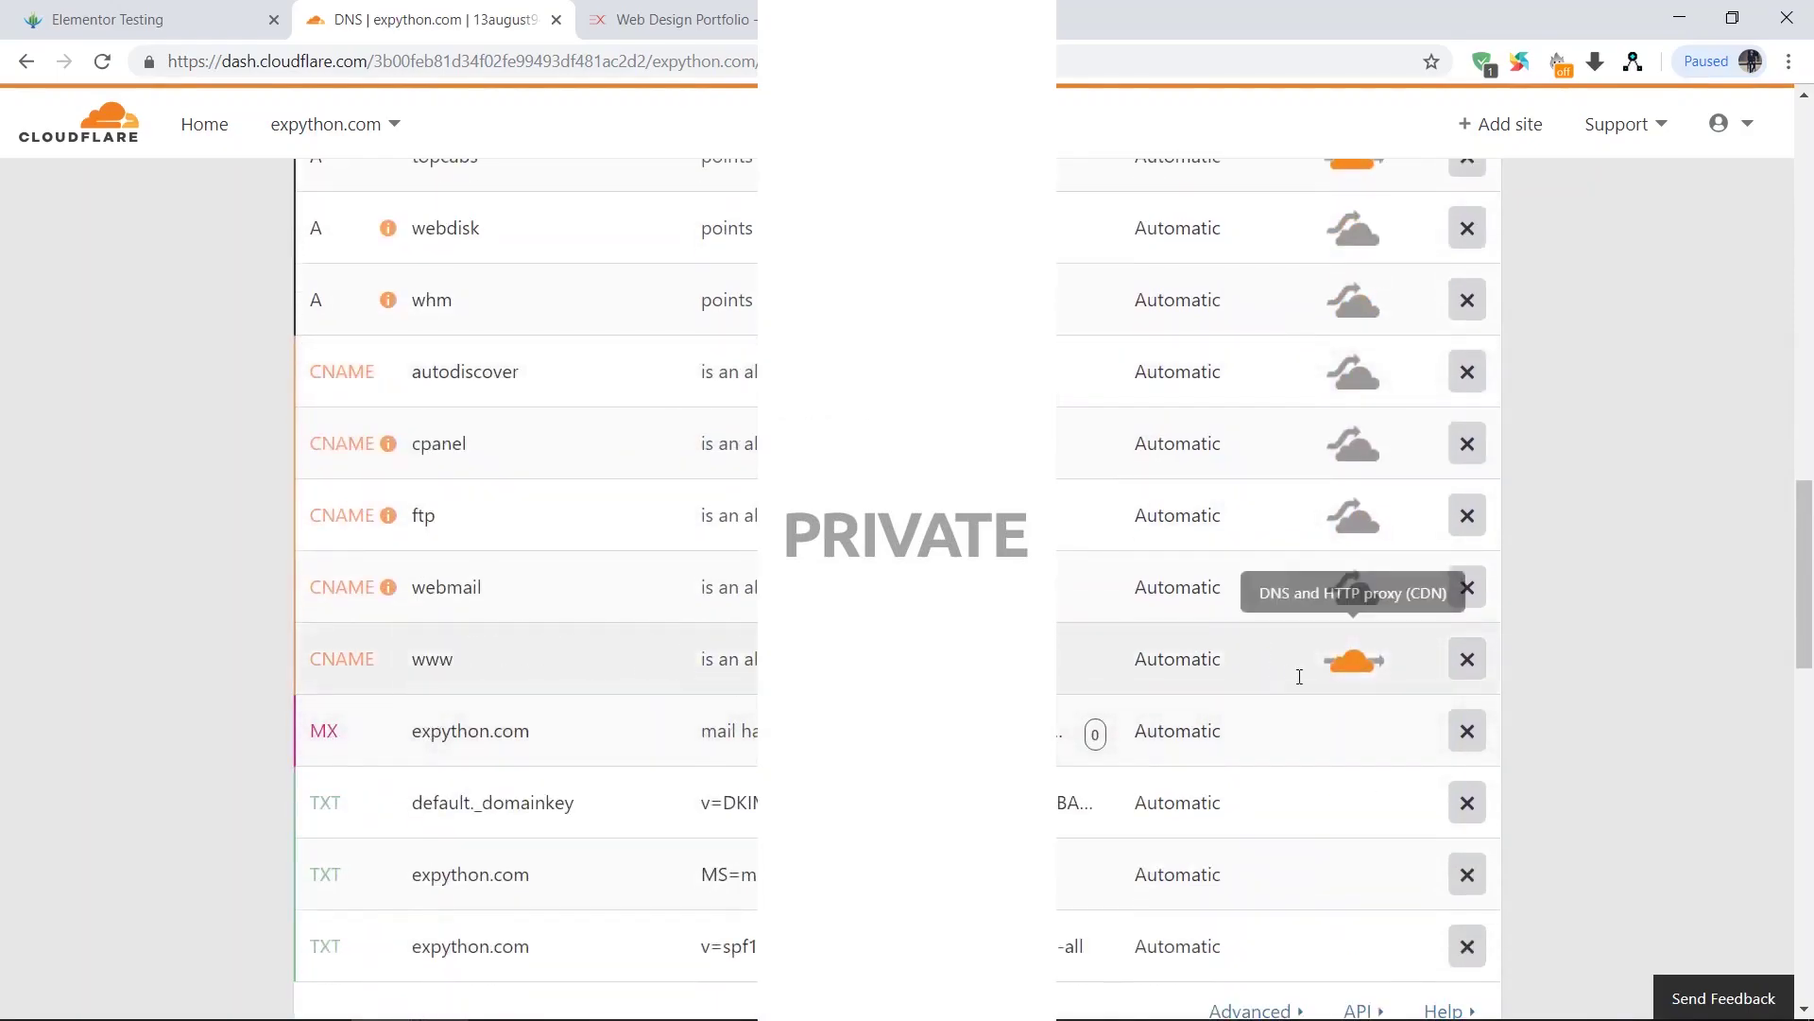
click(1354, 666)
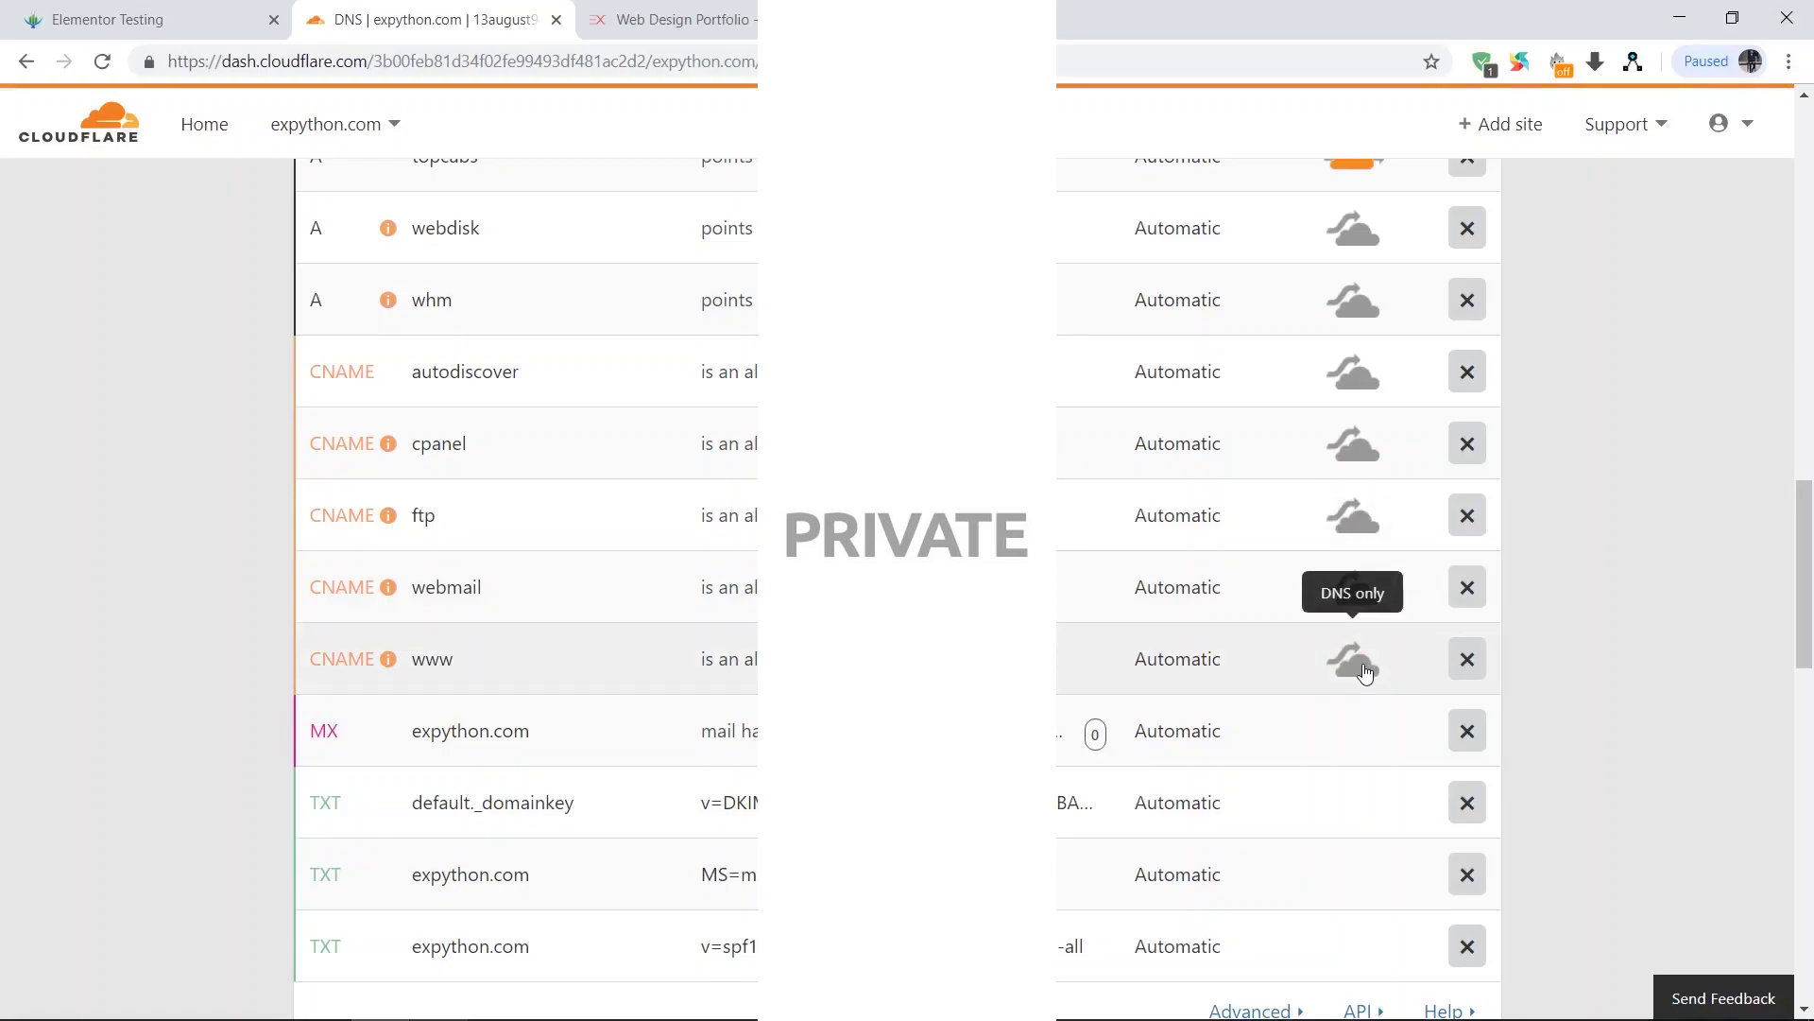
click(1364, 672)
scroll(1361, 666, up, 4)
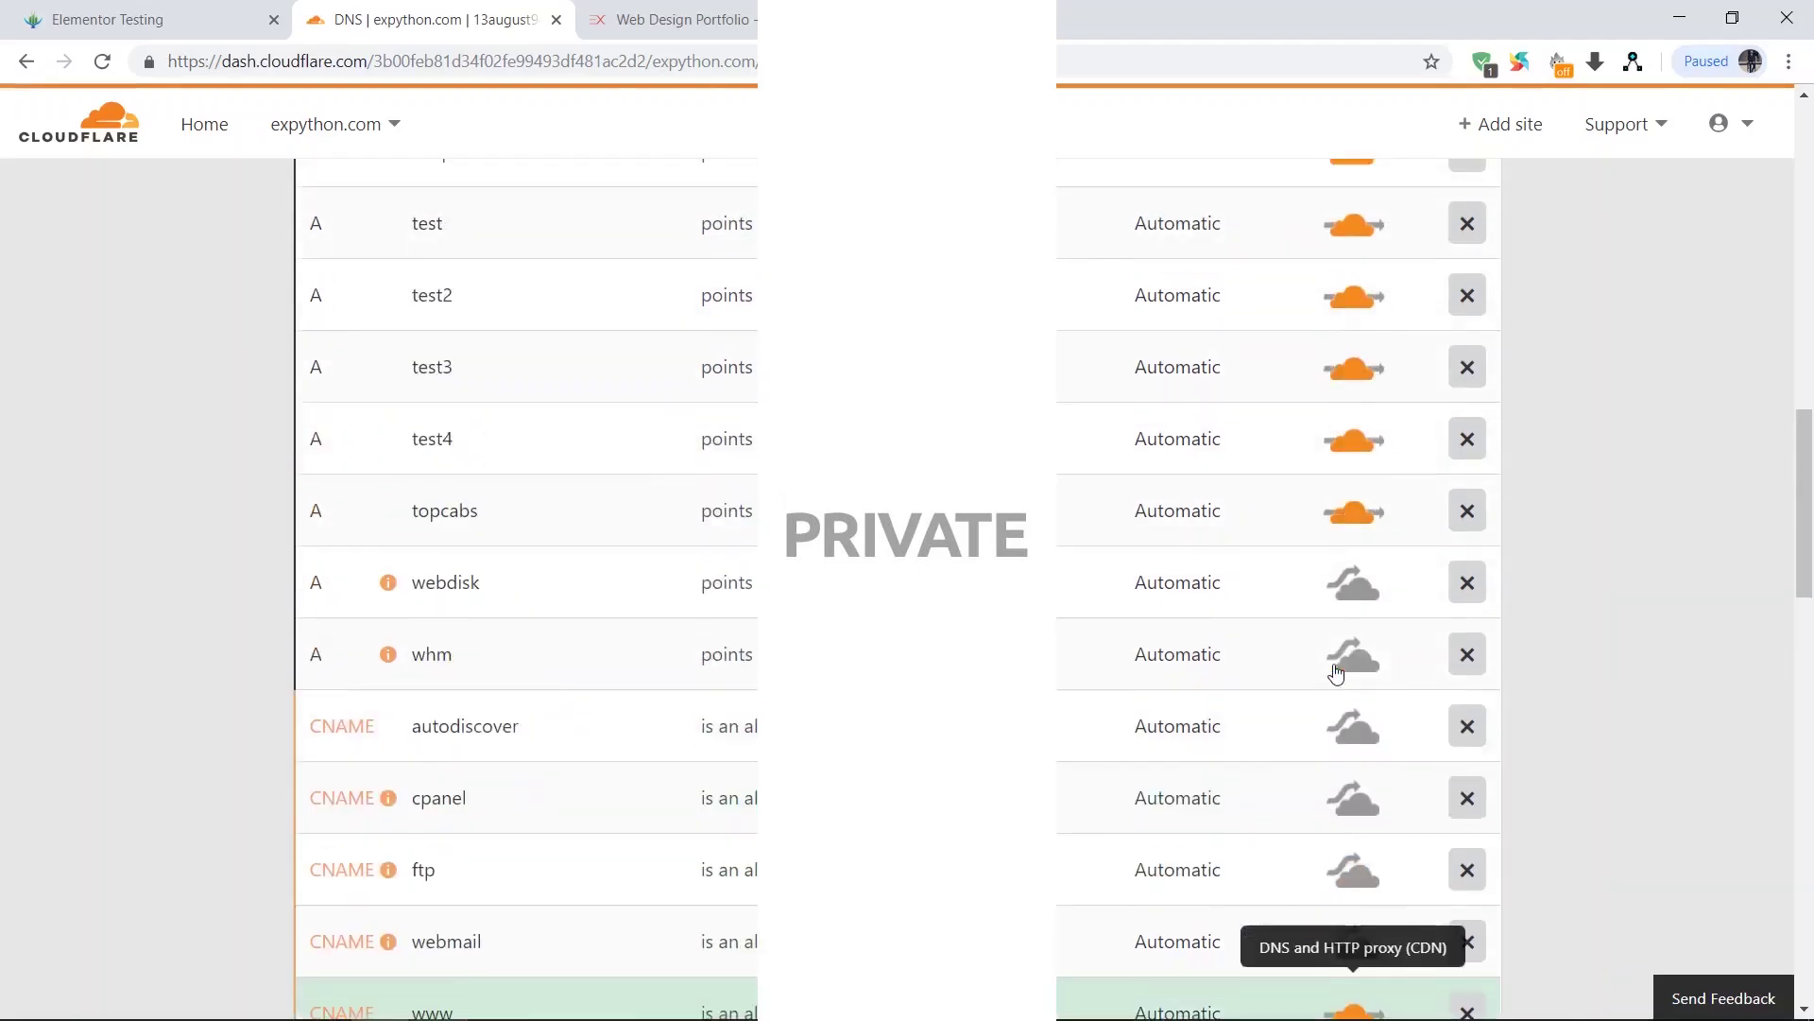
Review the proxy status of the expython.com DNS records, comparing the test record with the Elementor Testing site's address
scroll(1229, 718, down, 4)
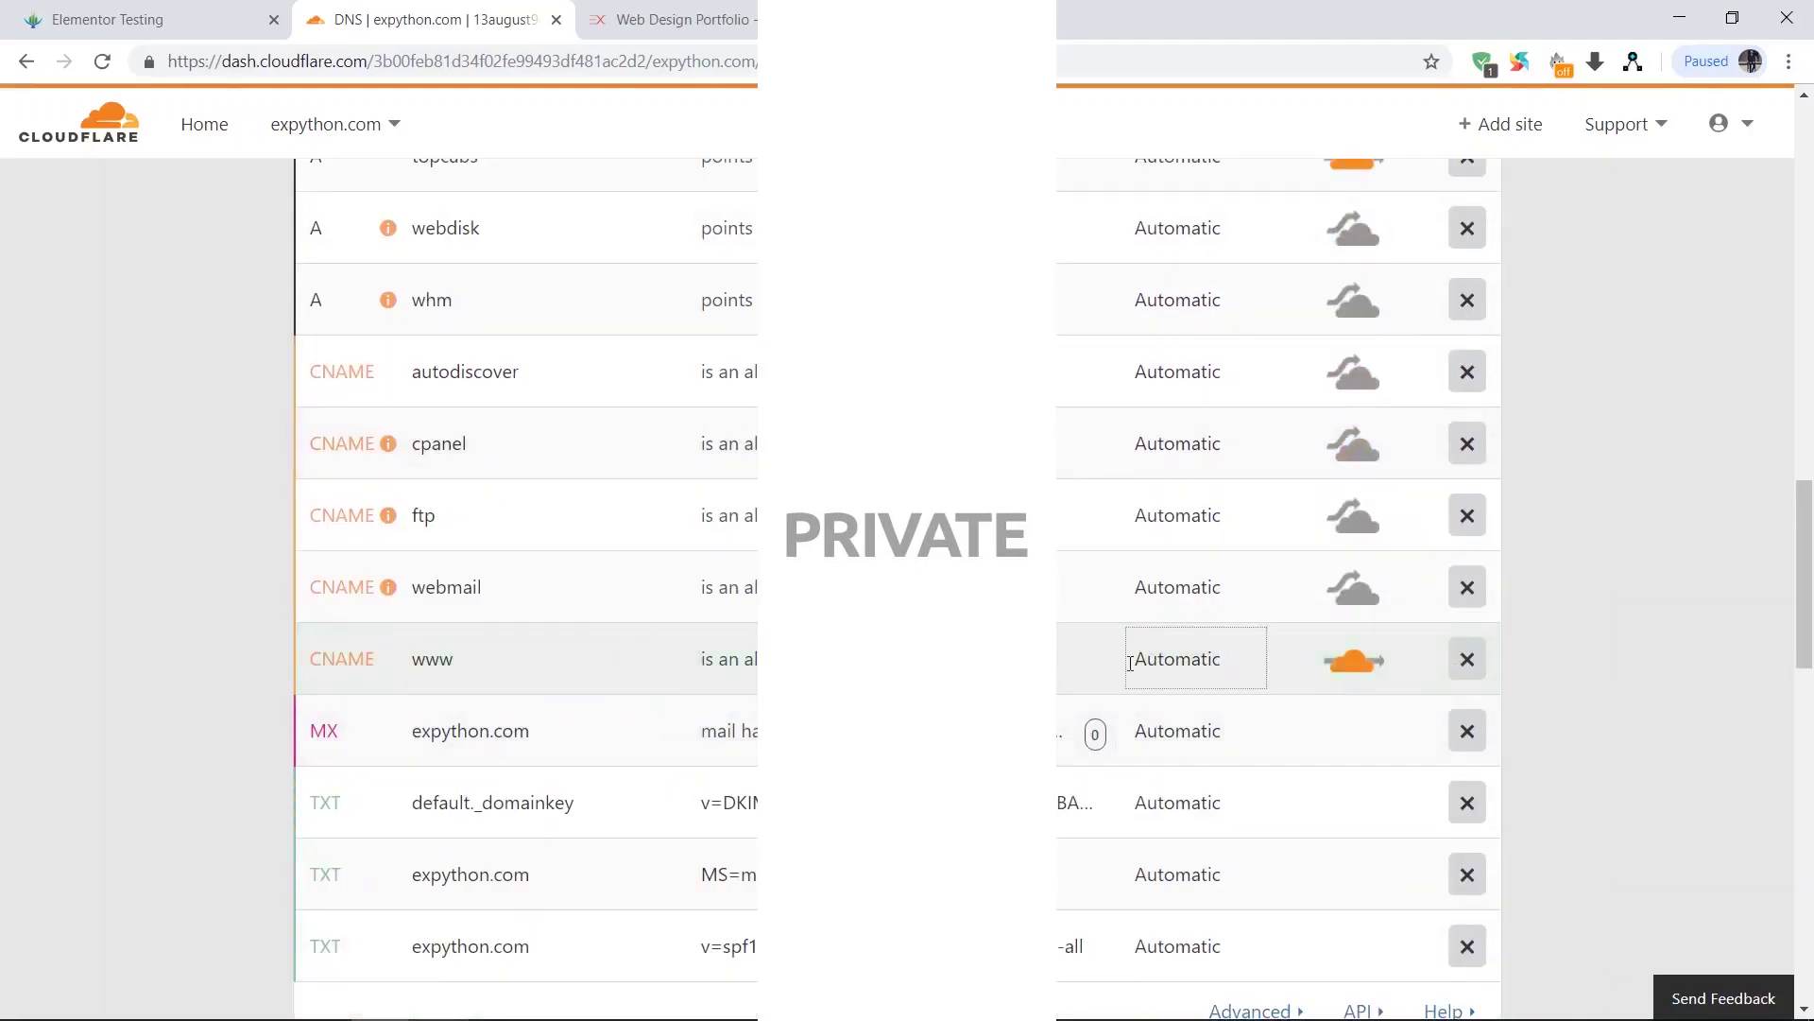
scroll(1123, 664, up, 4)
scroll(733, 682, up, 4)
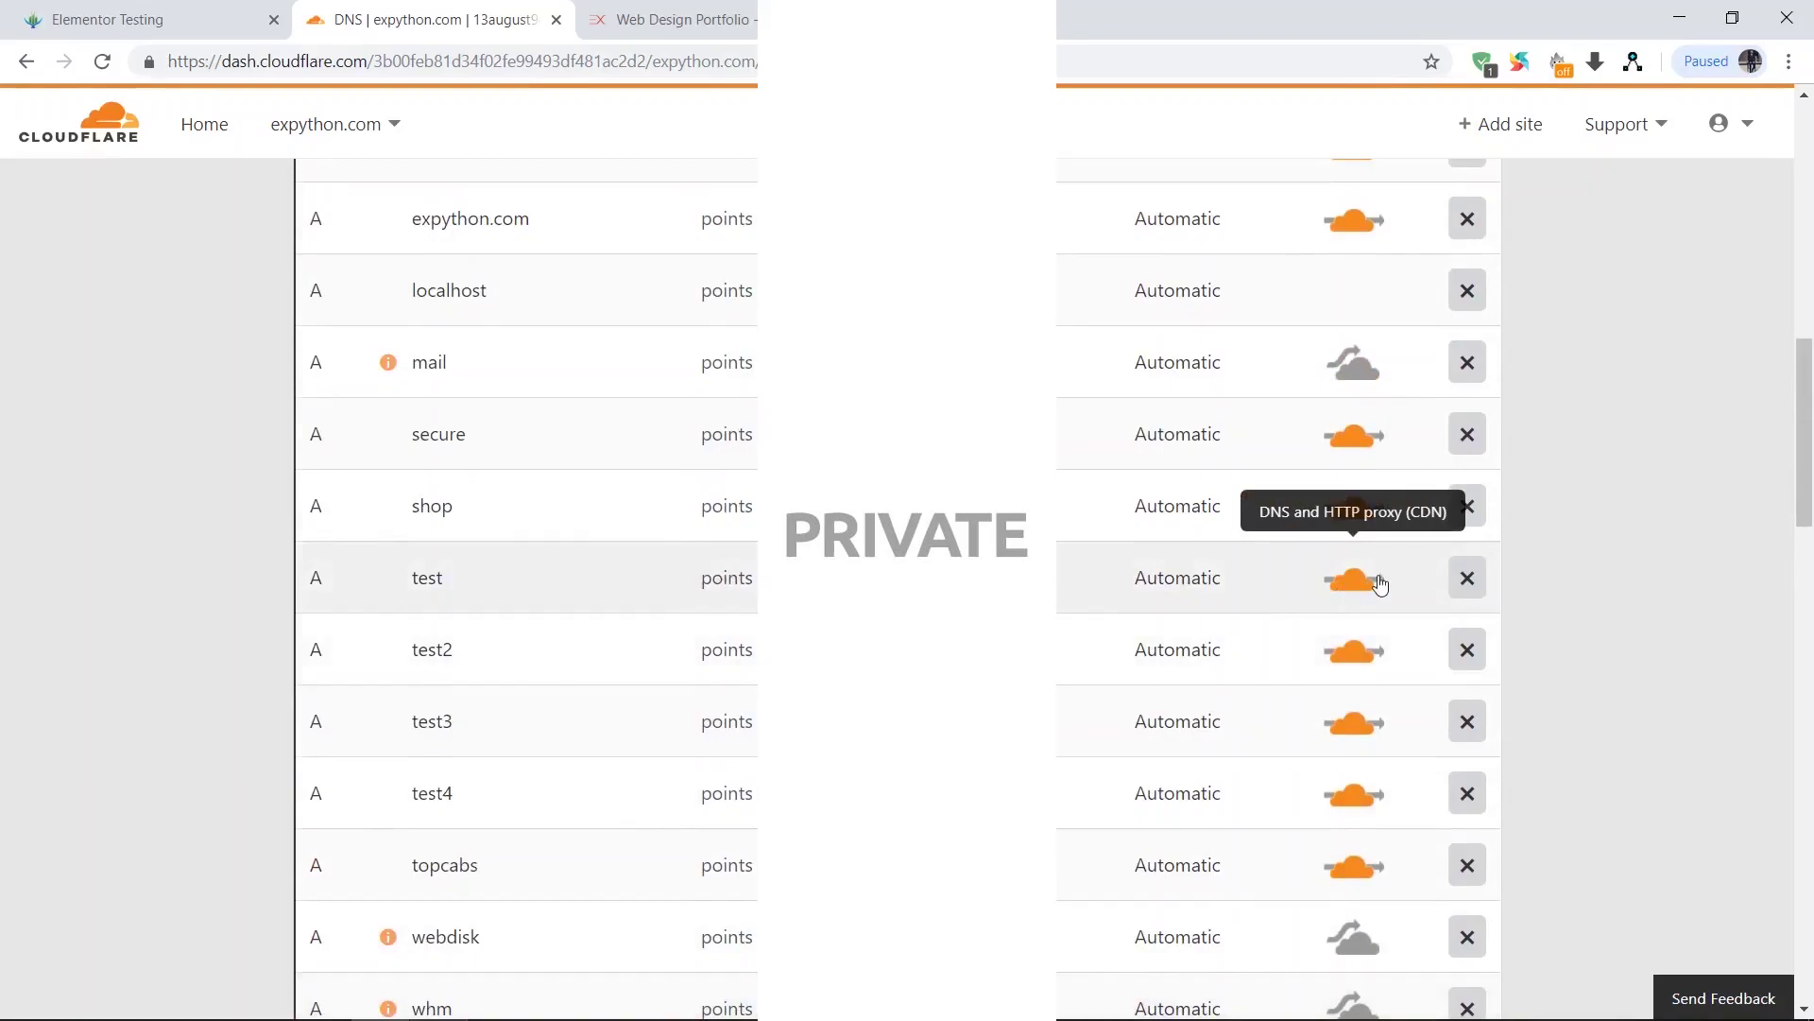
click(112, 17)
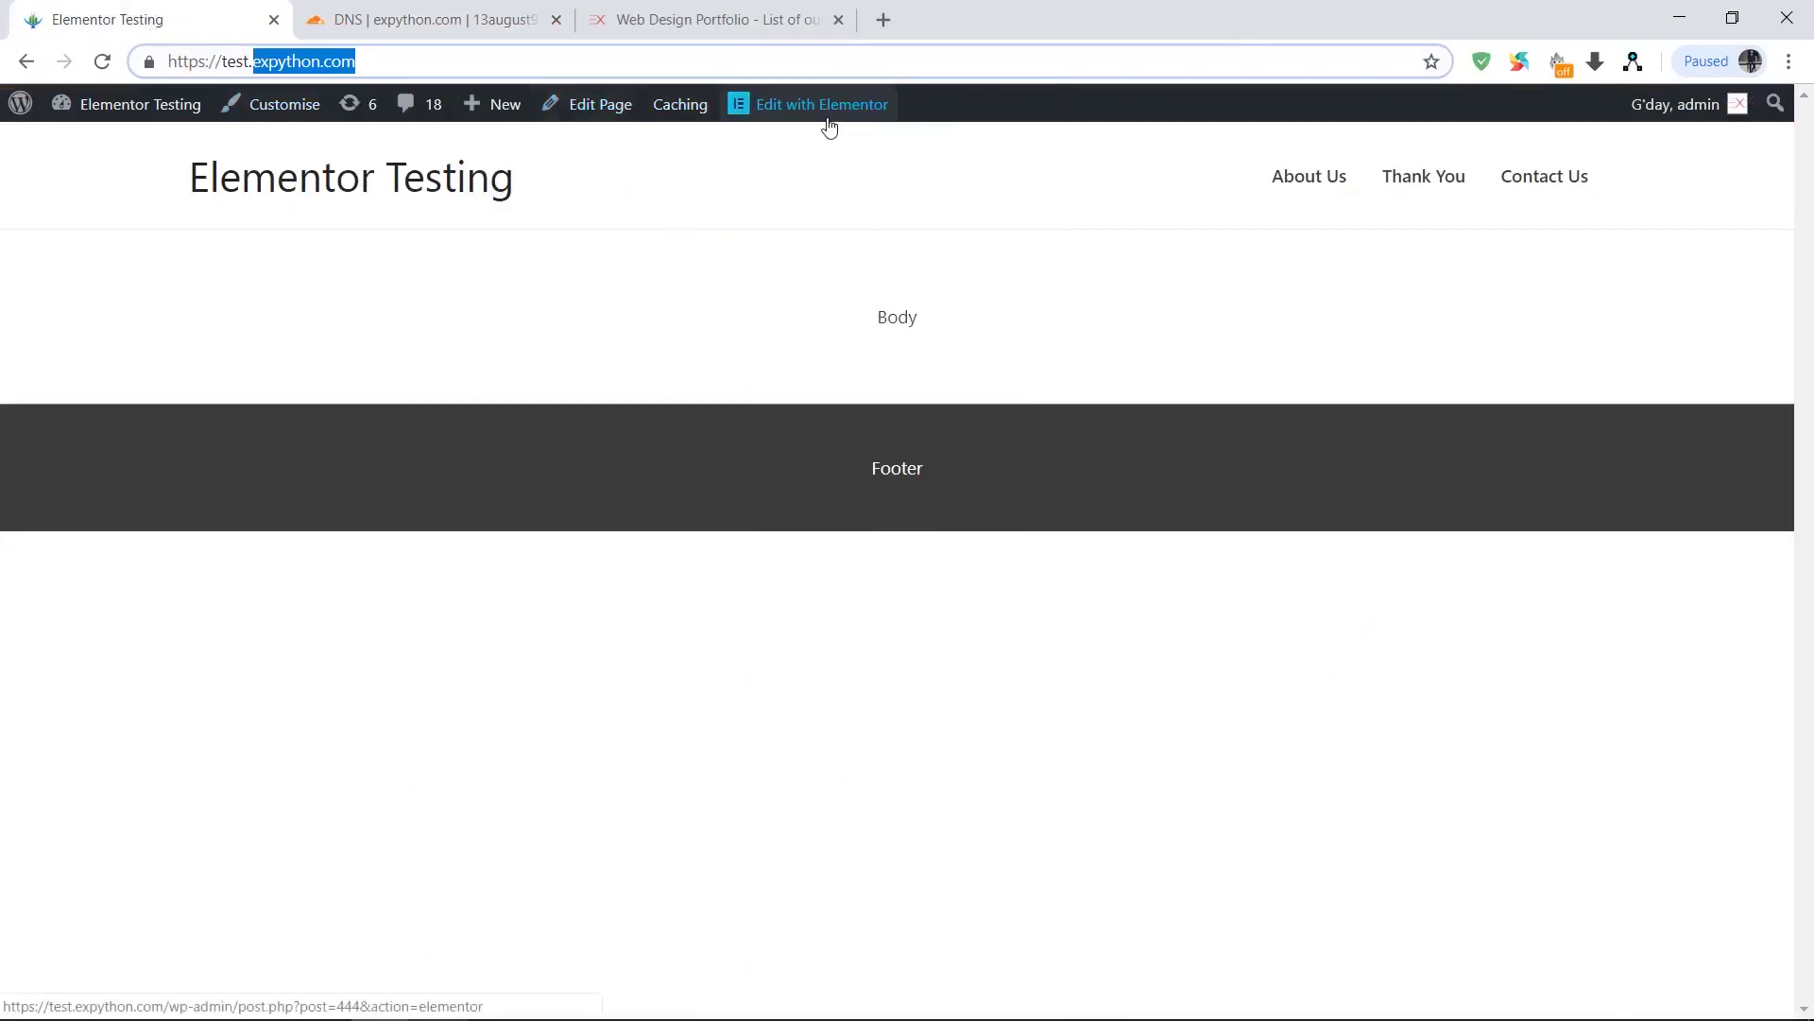
click(553, 305)
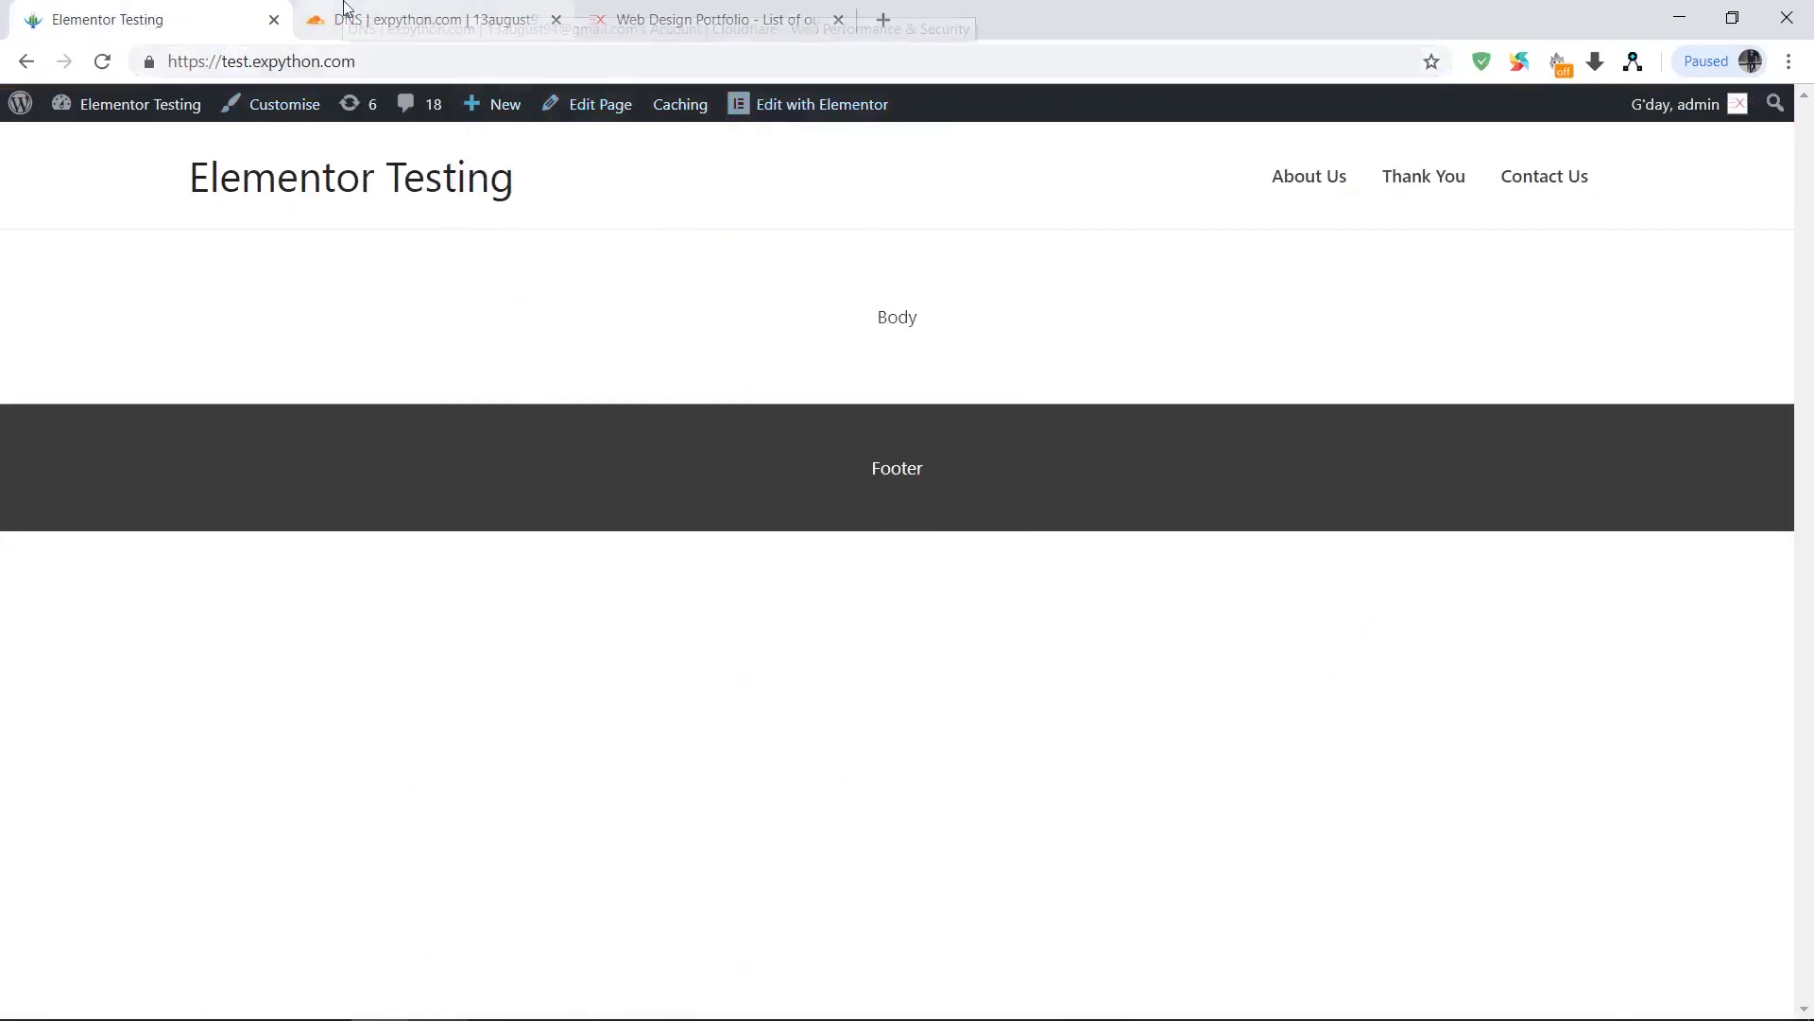
click(345, 10)
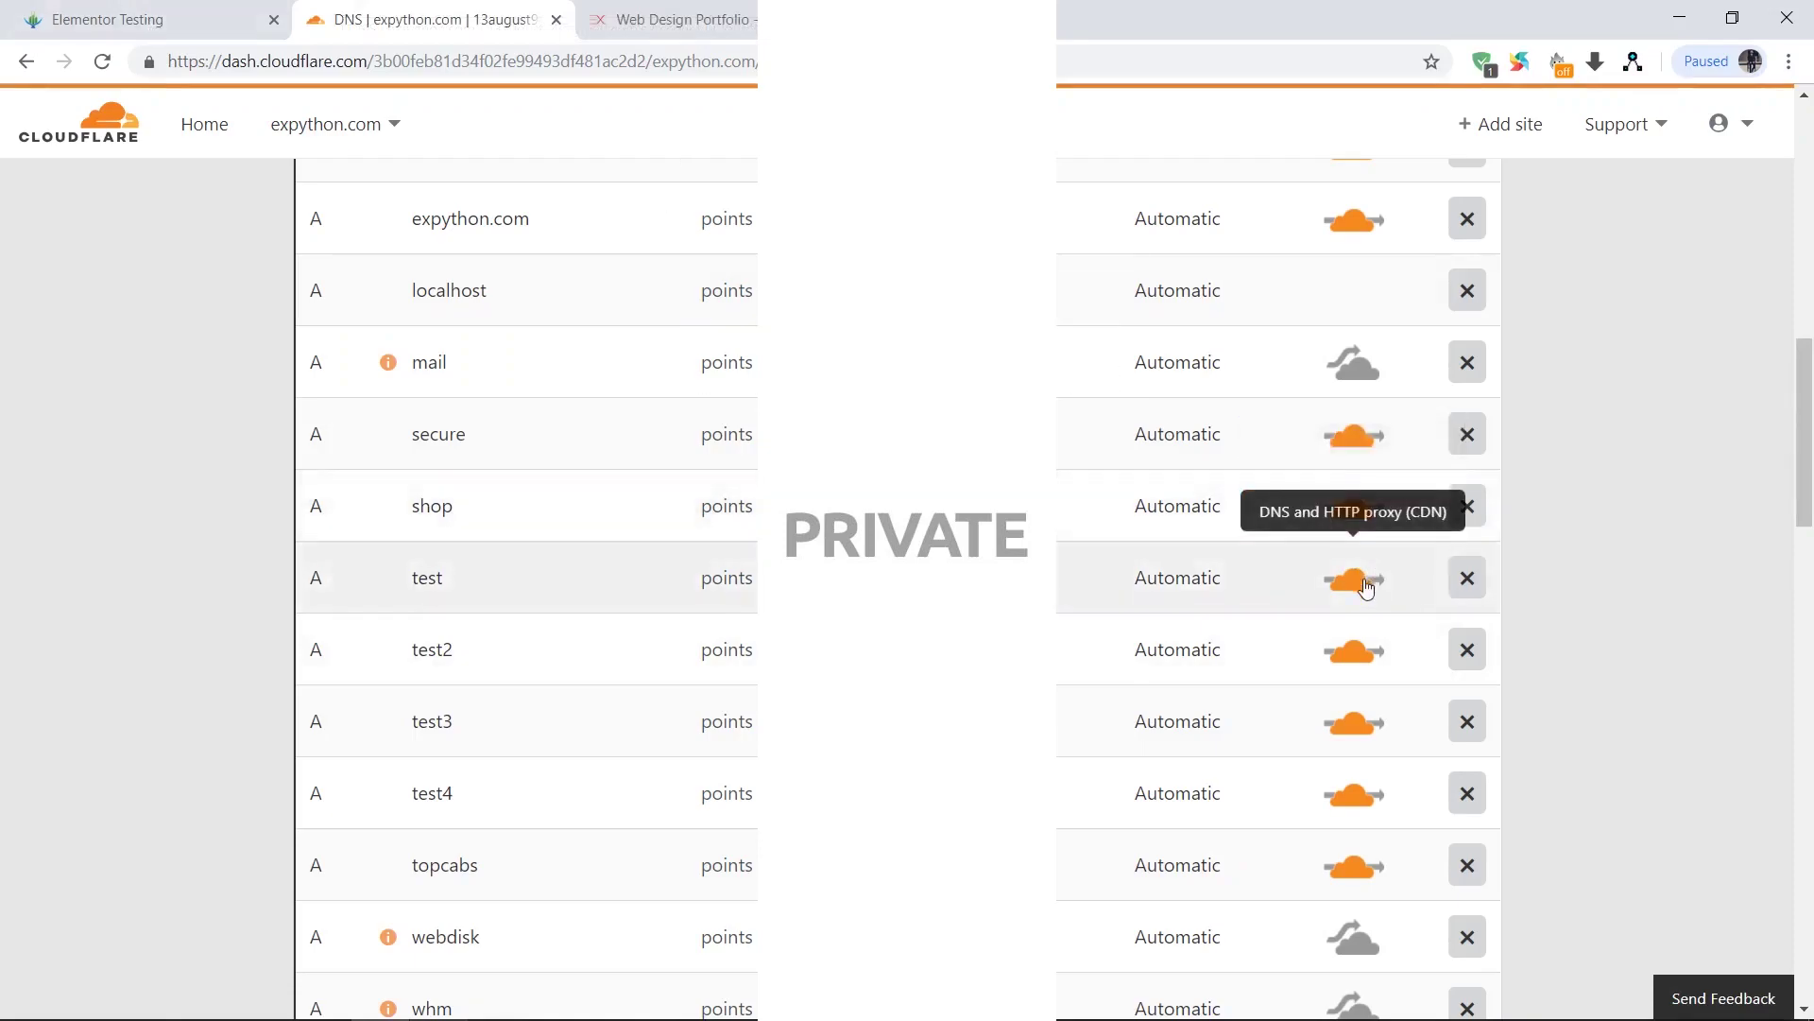
Switch to the Elementor Testing site, remove the https: prefix from its address and load the page again
click(150, 19)
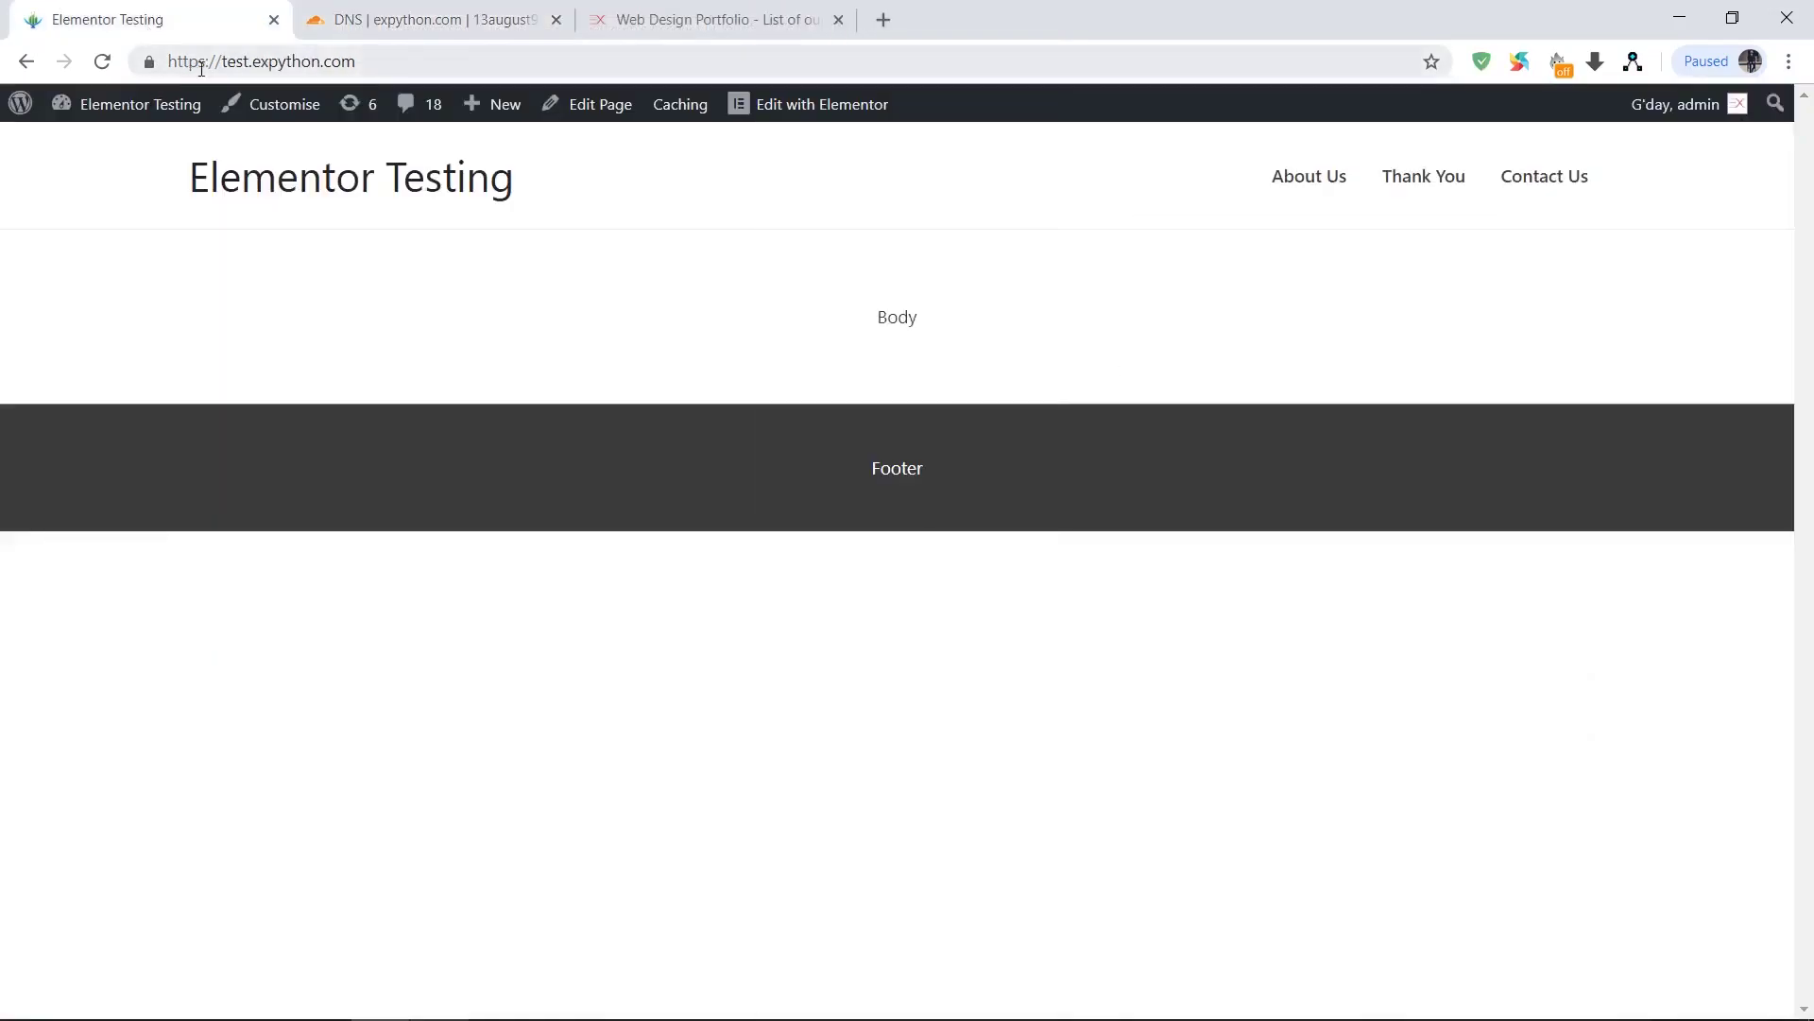
drag(217, 61, 156, 64)
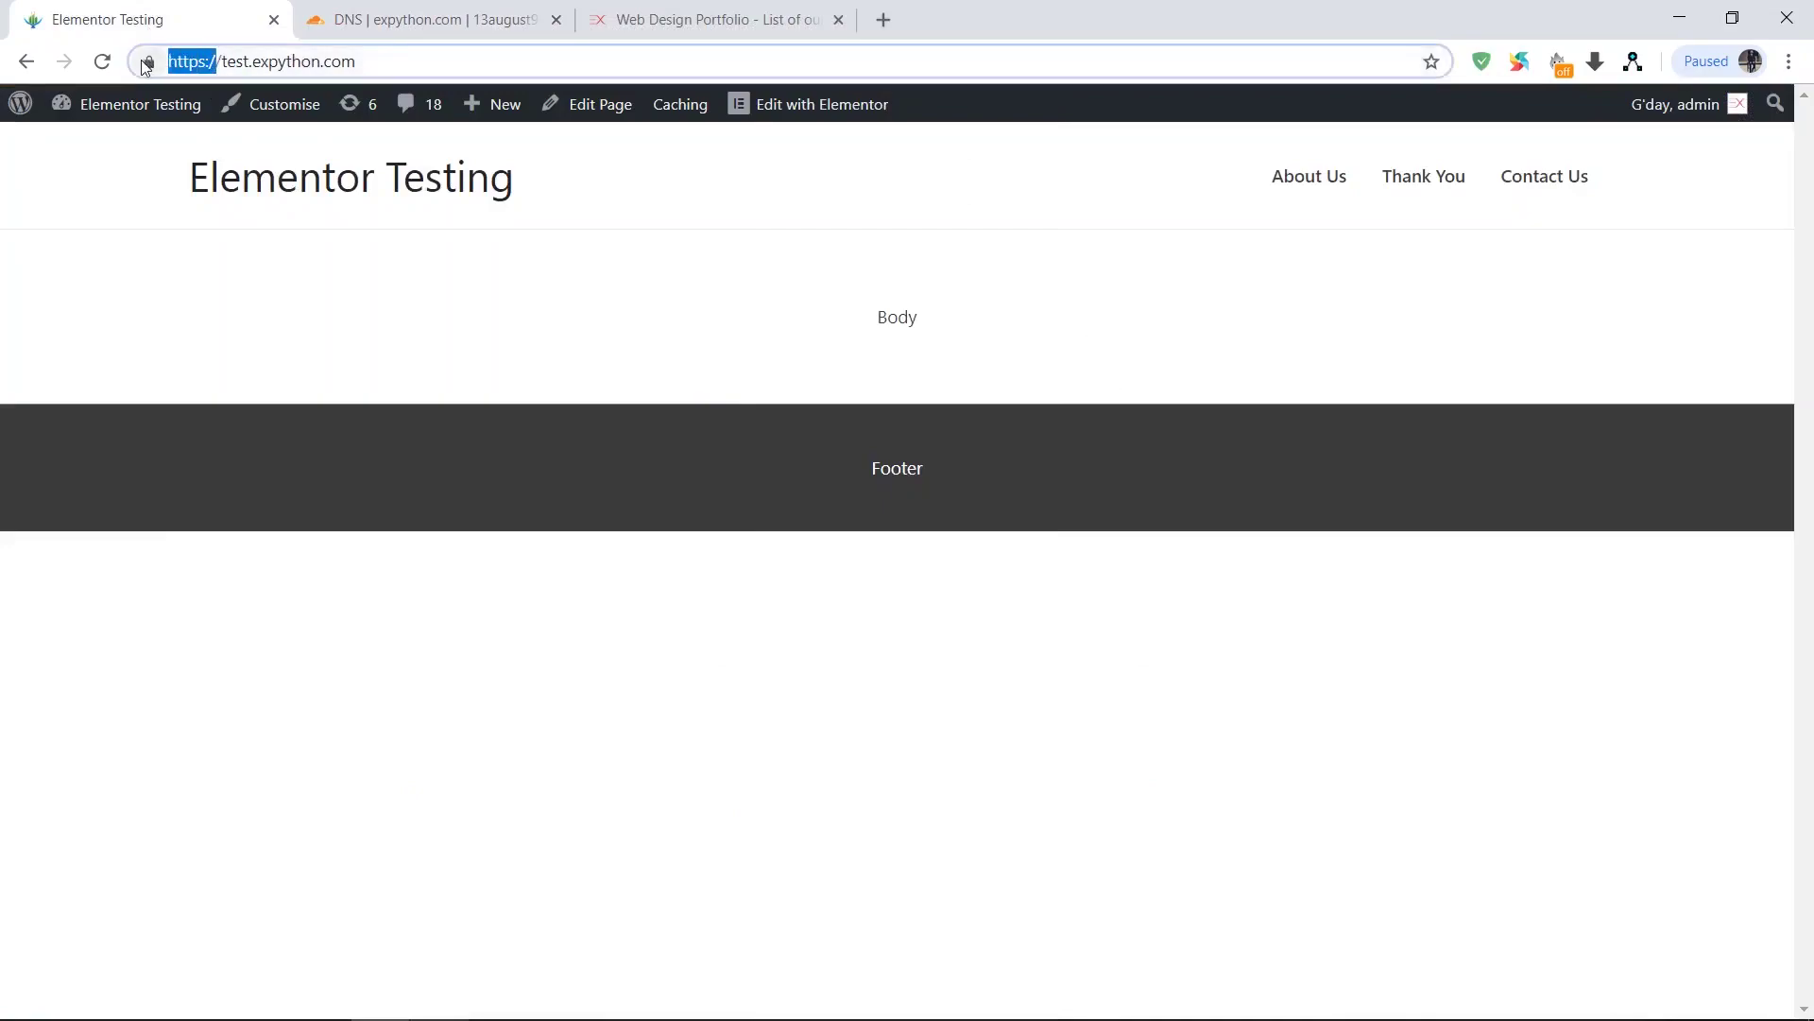
key(BackSpace)
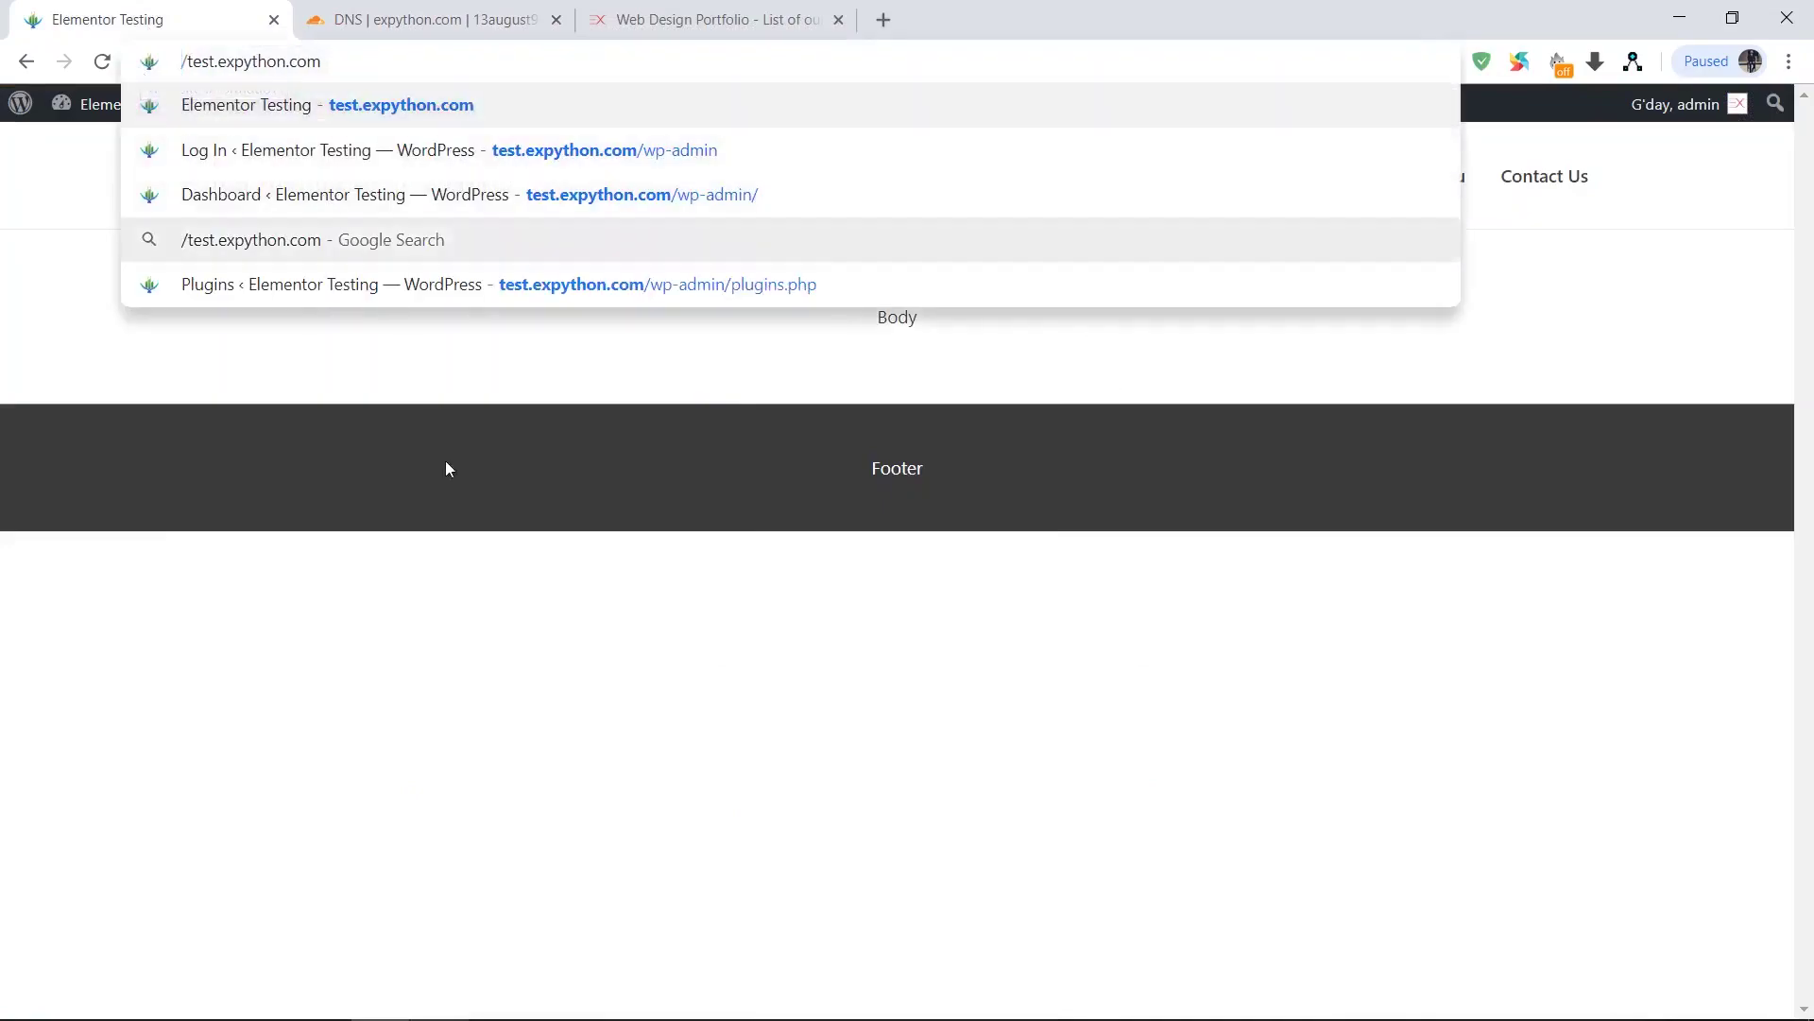
key(Return)
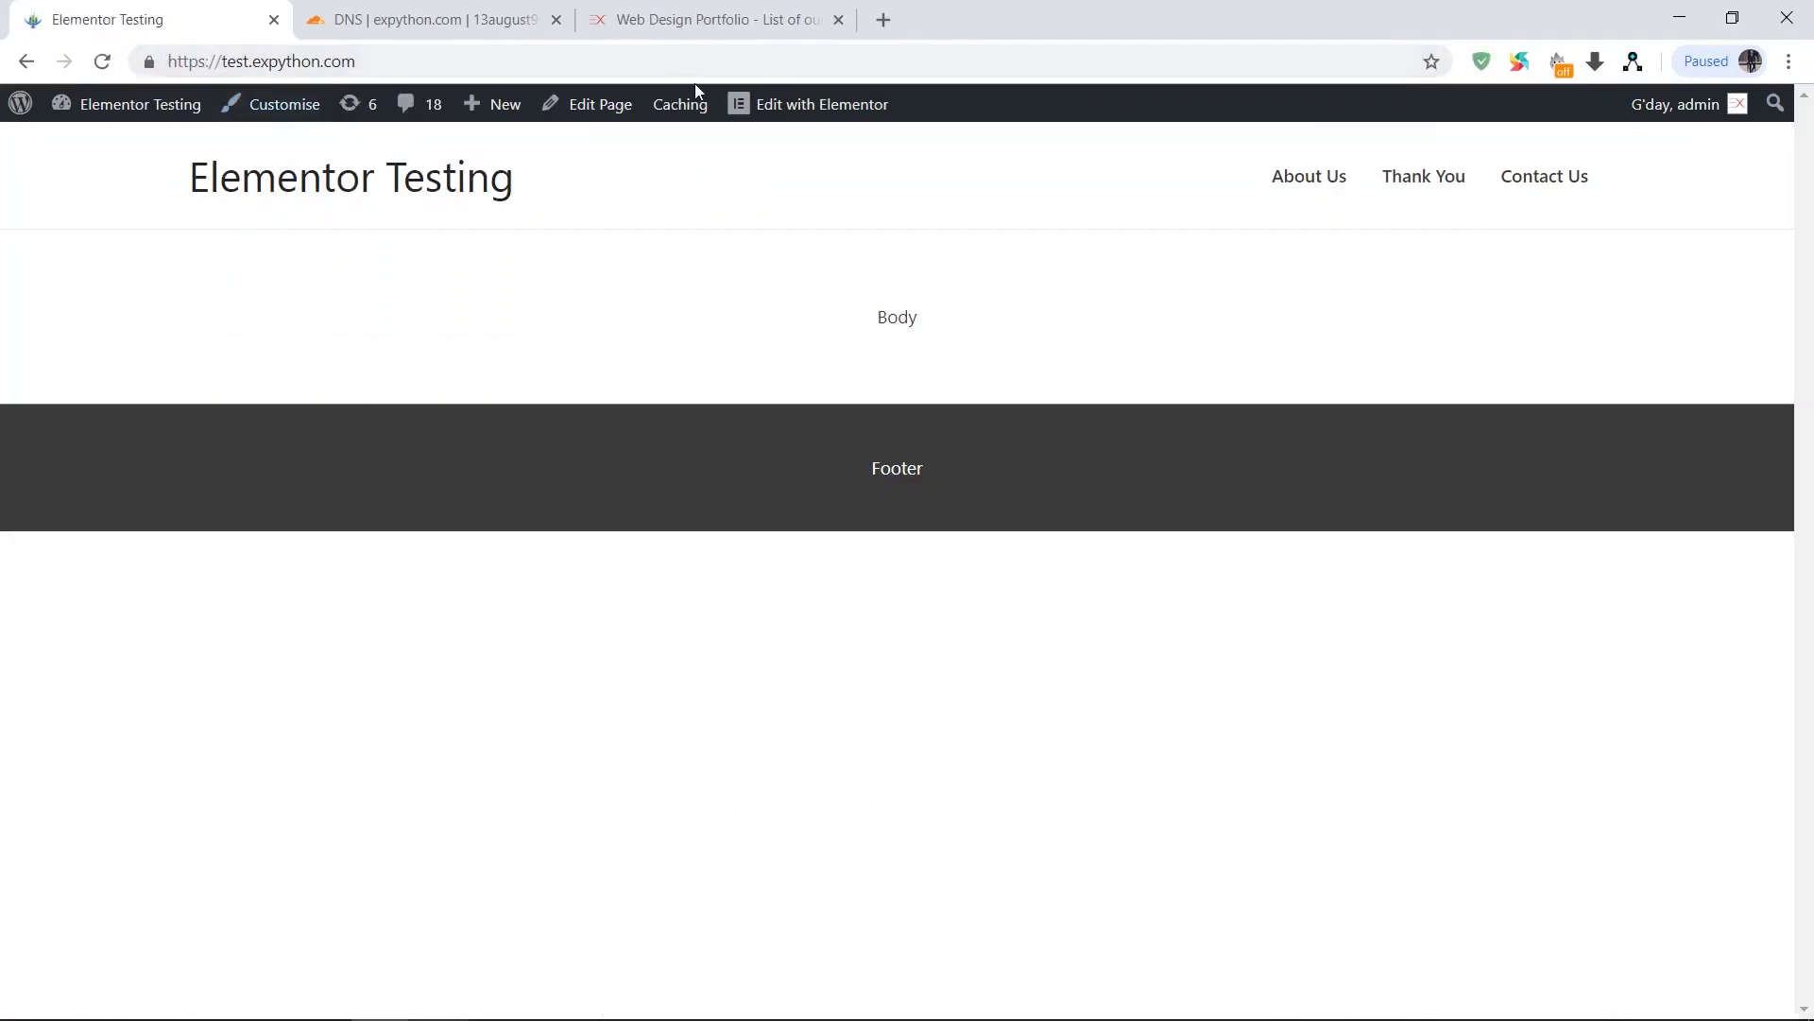
click(118, 106)
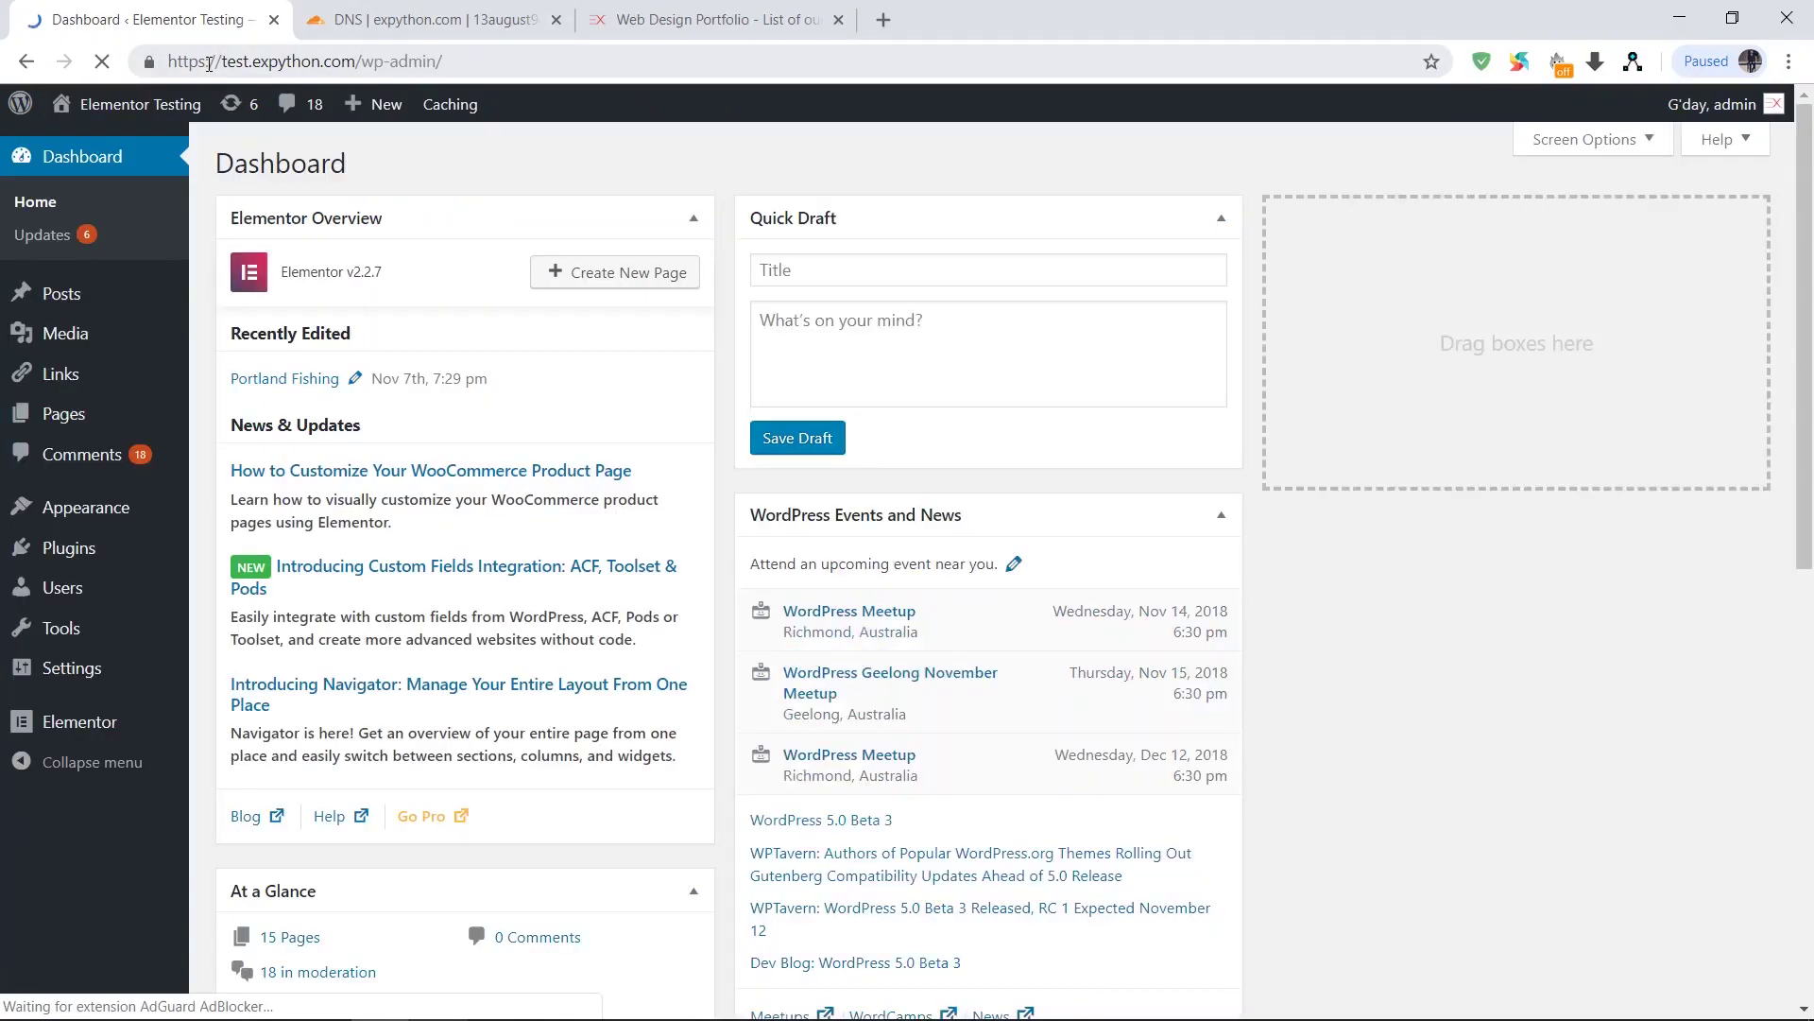
mouse_move(100, 671)
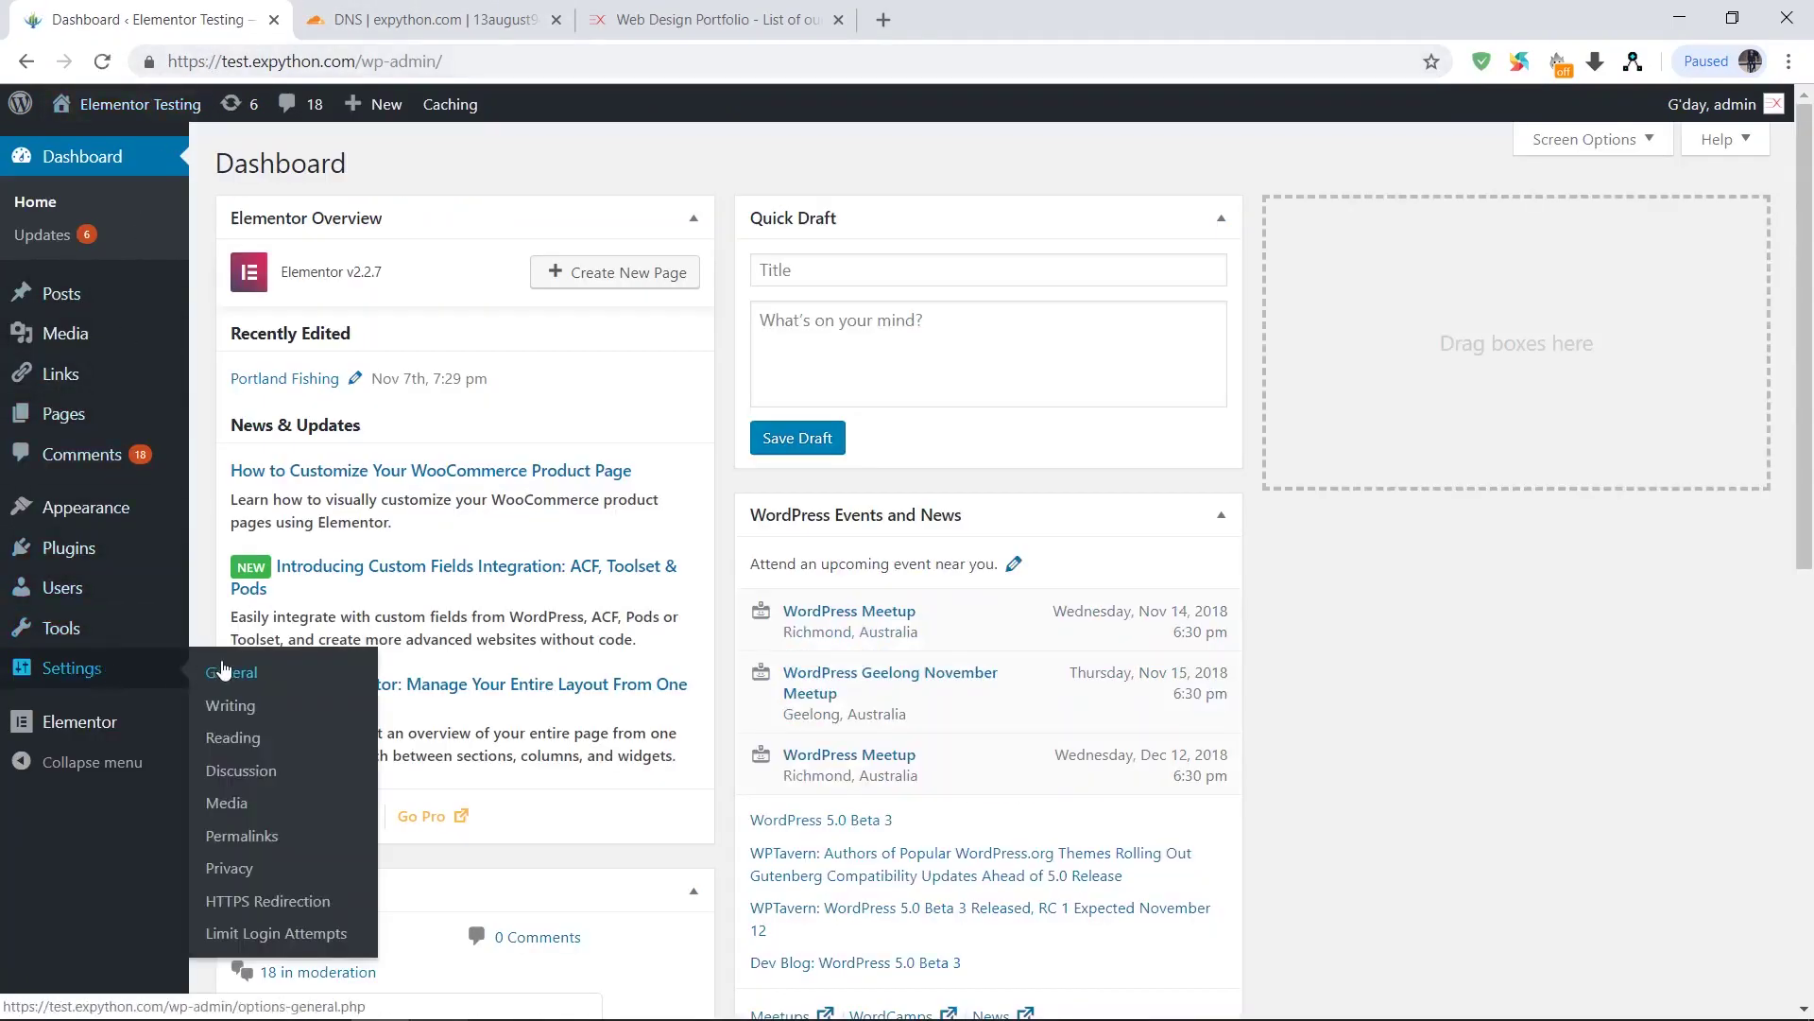
click(225, 670)
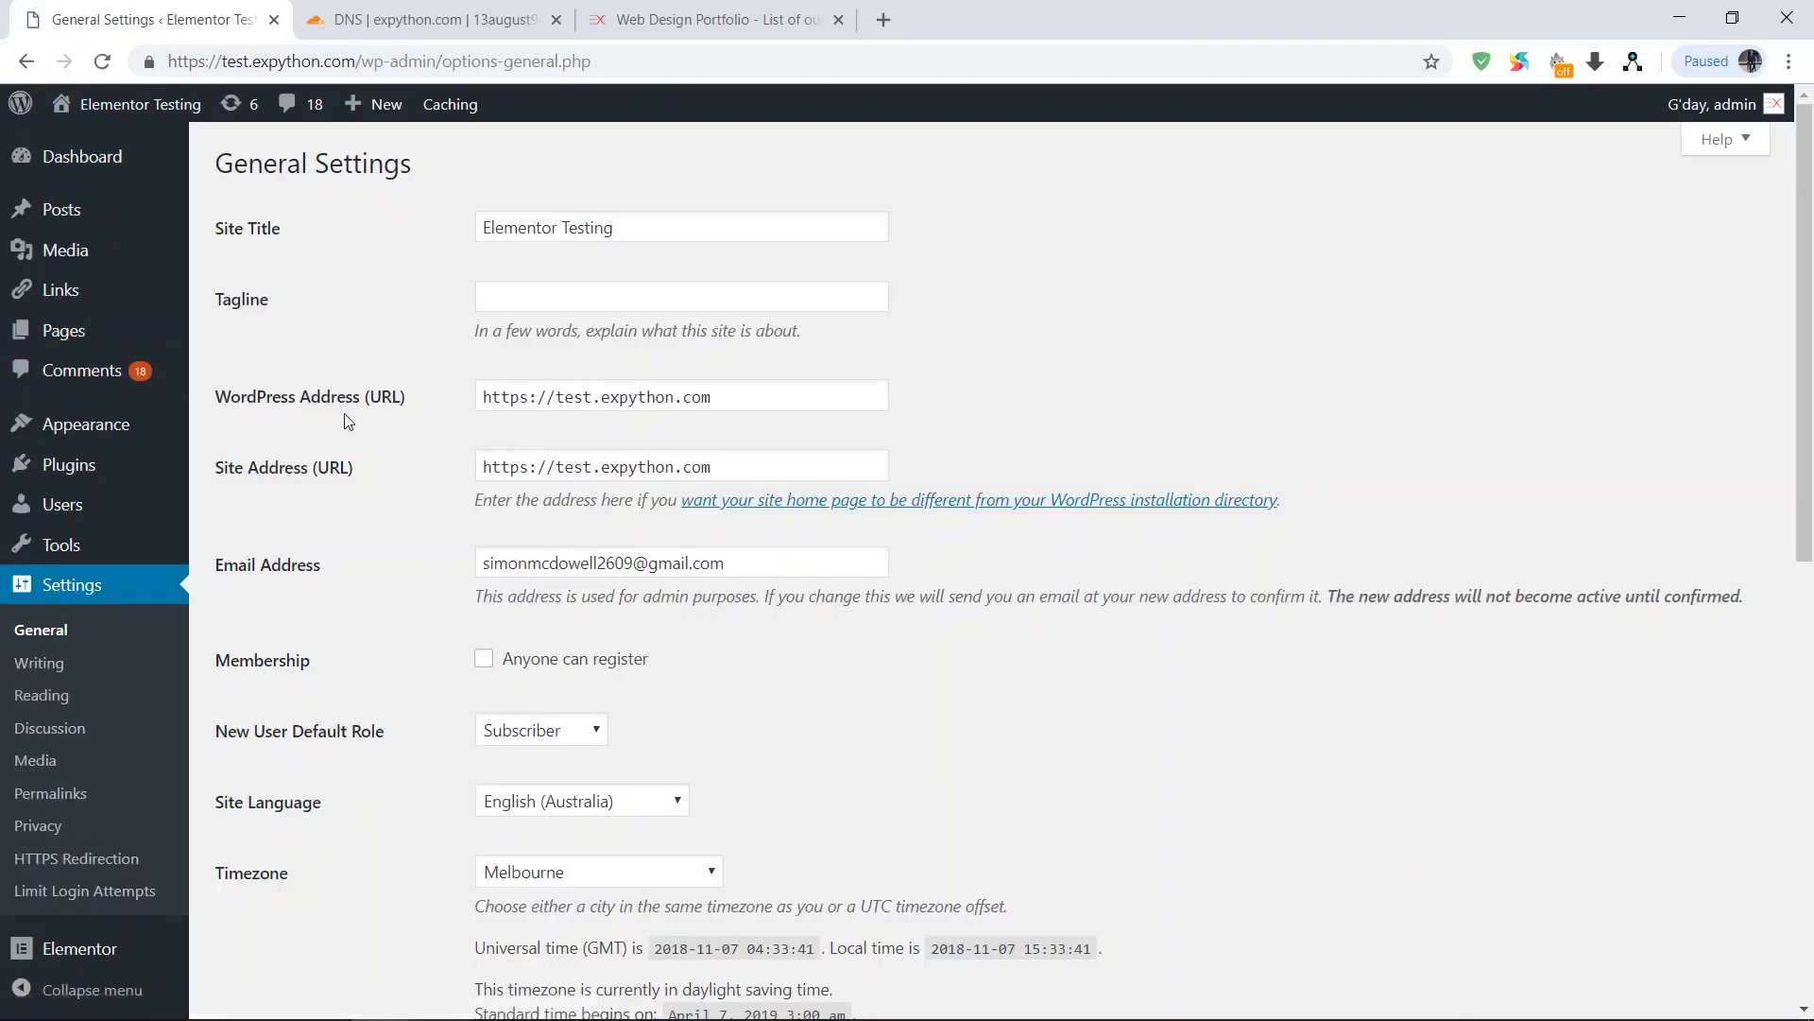
click(525, 397)
drag(521, 396, 528, 397)
key(End)
key(BackSpace)
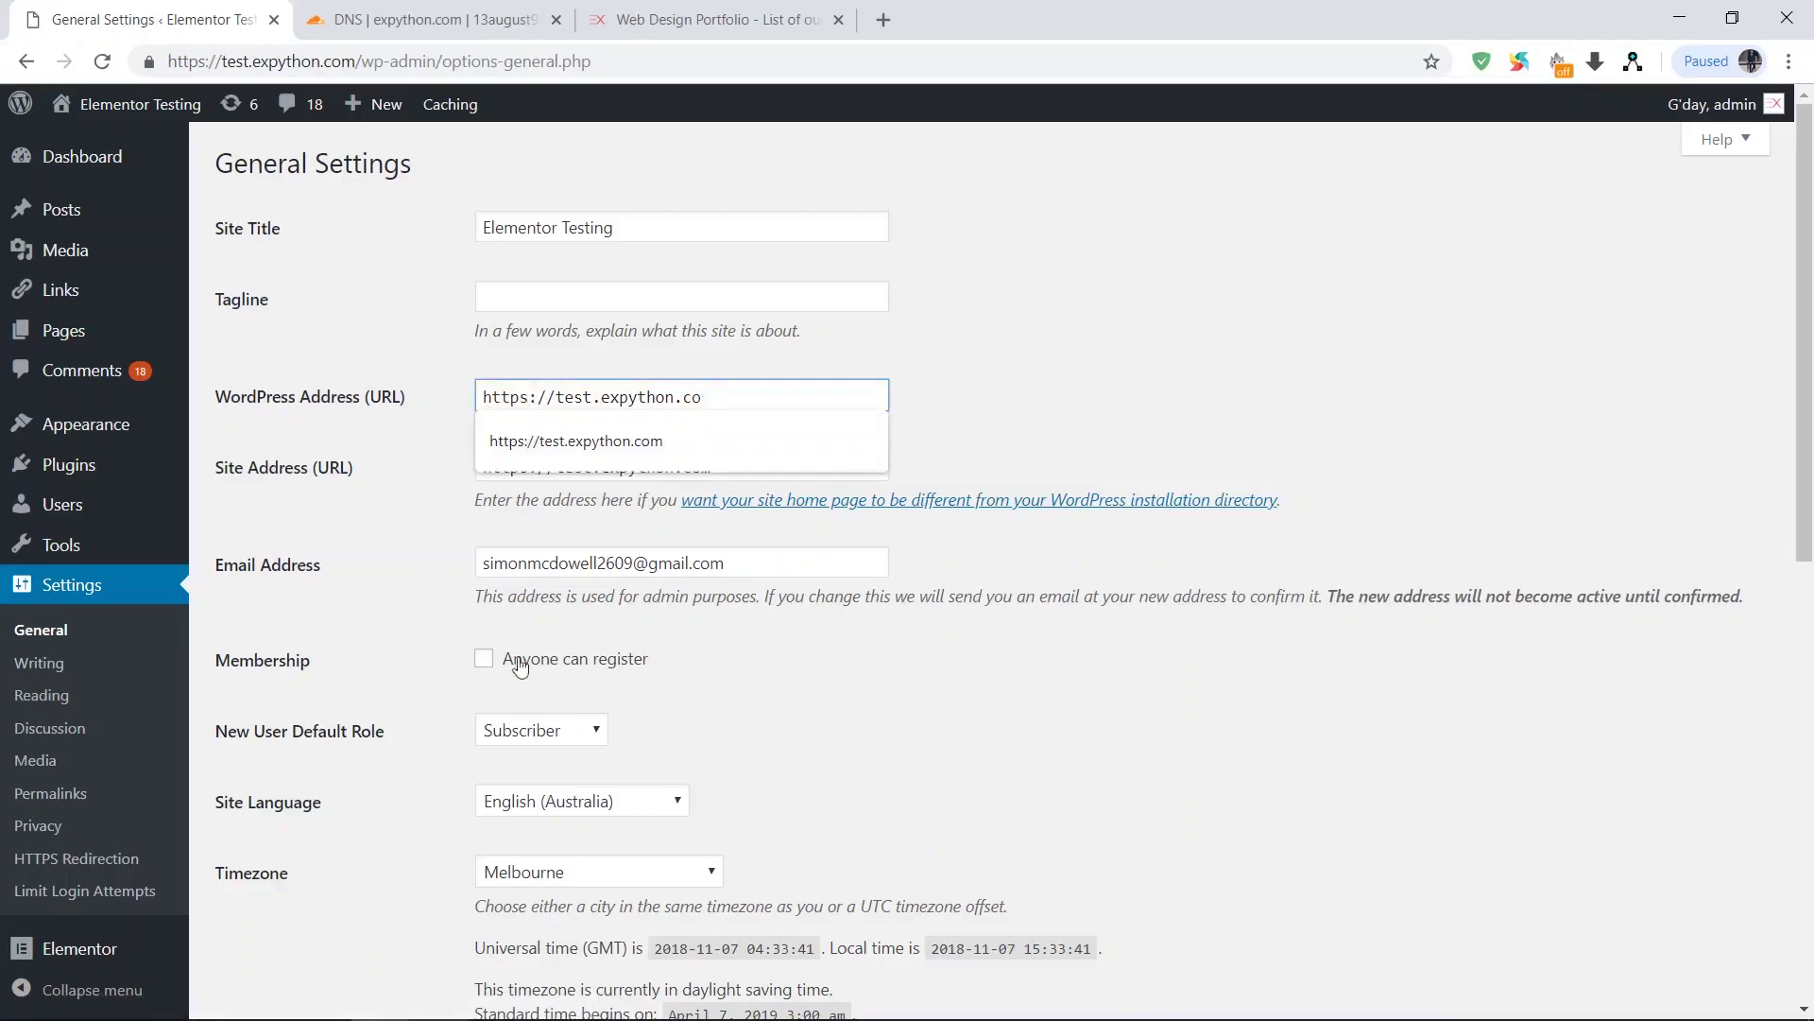
click(527, 397)
key(ctrl+z)
key(BackSpace)
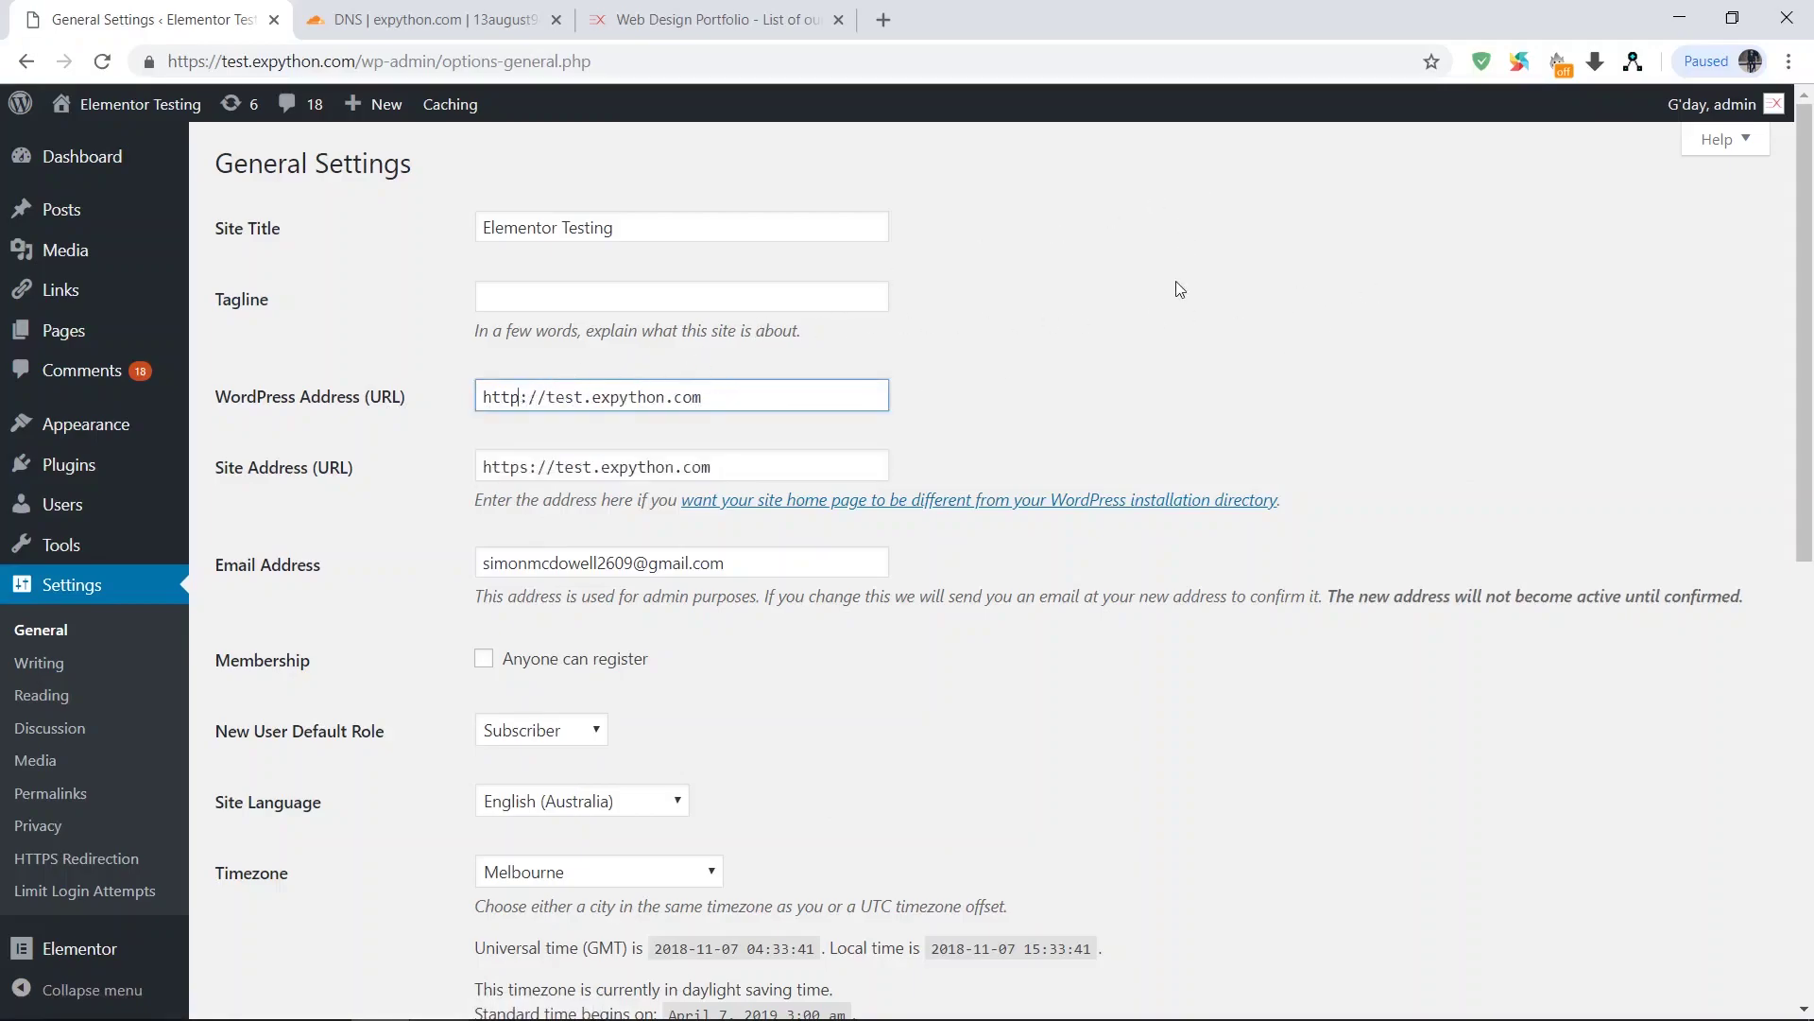
click(532, 468)
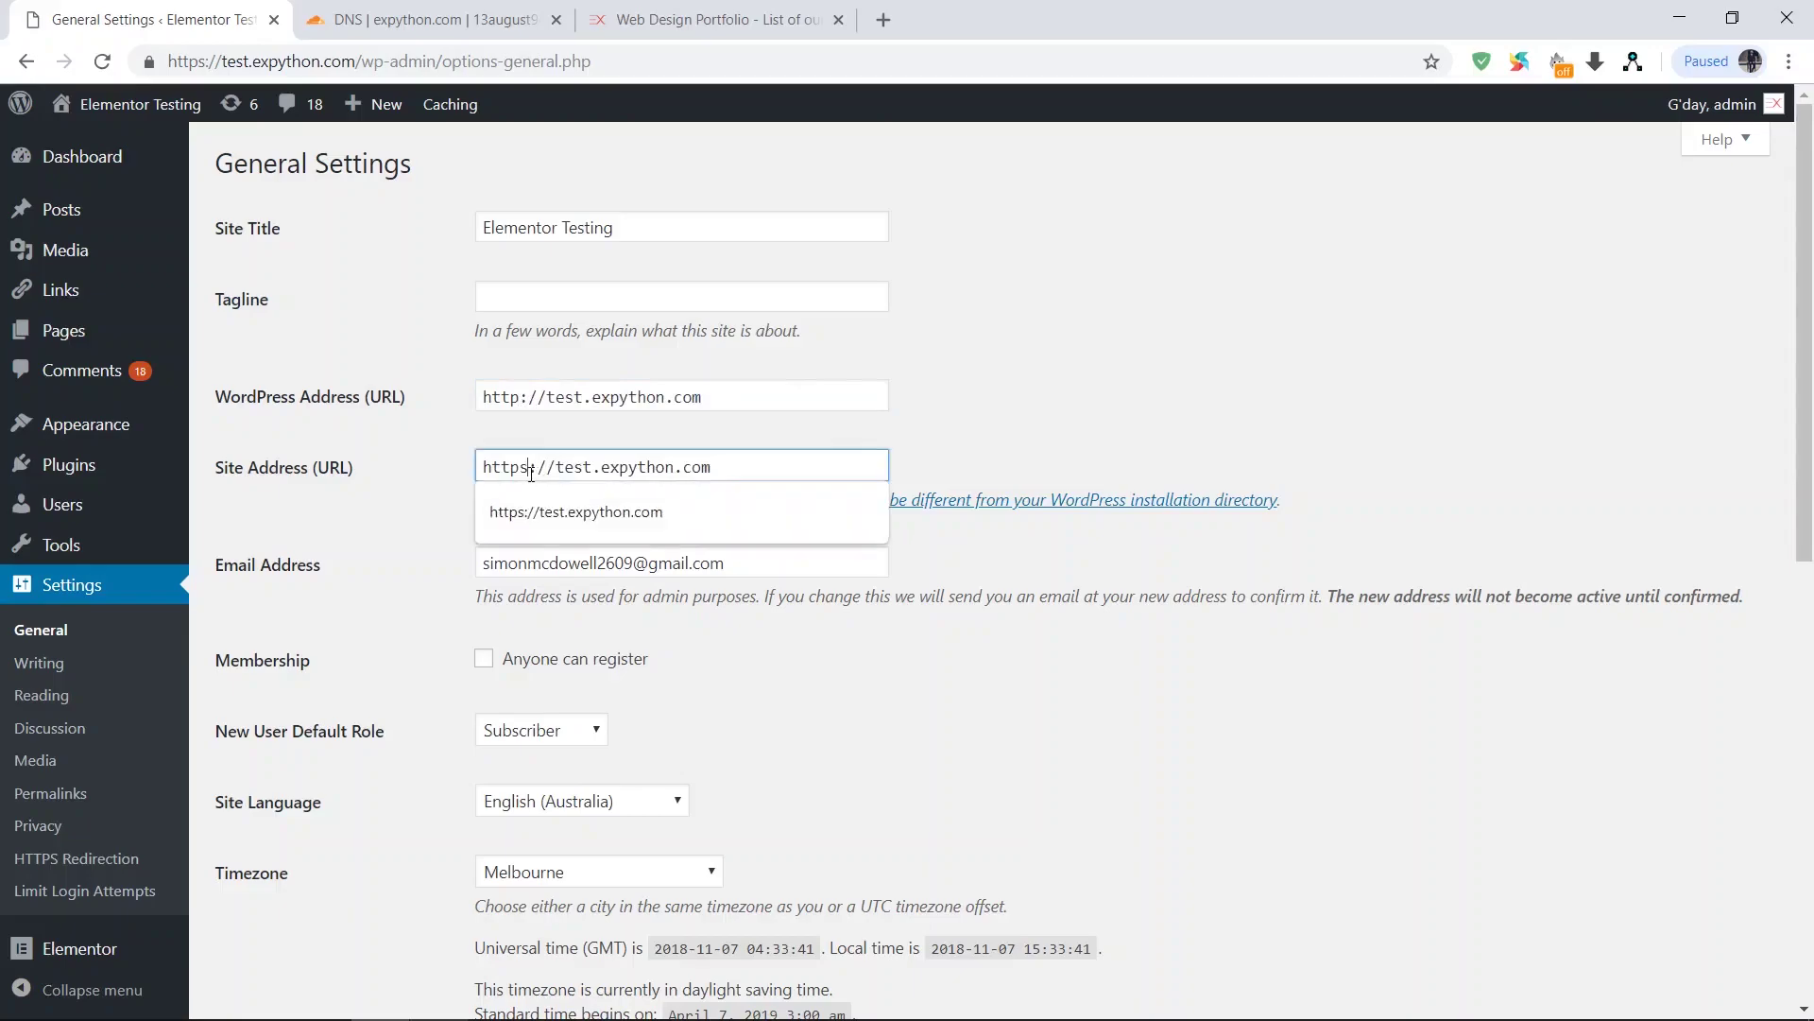
key(BackSpace)
click(1296, 314)
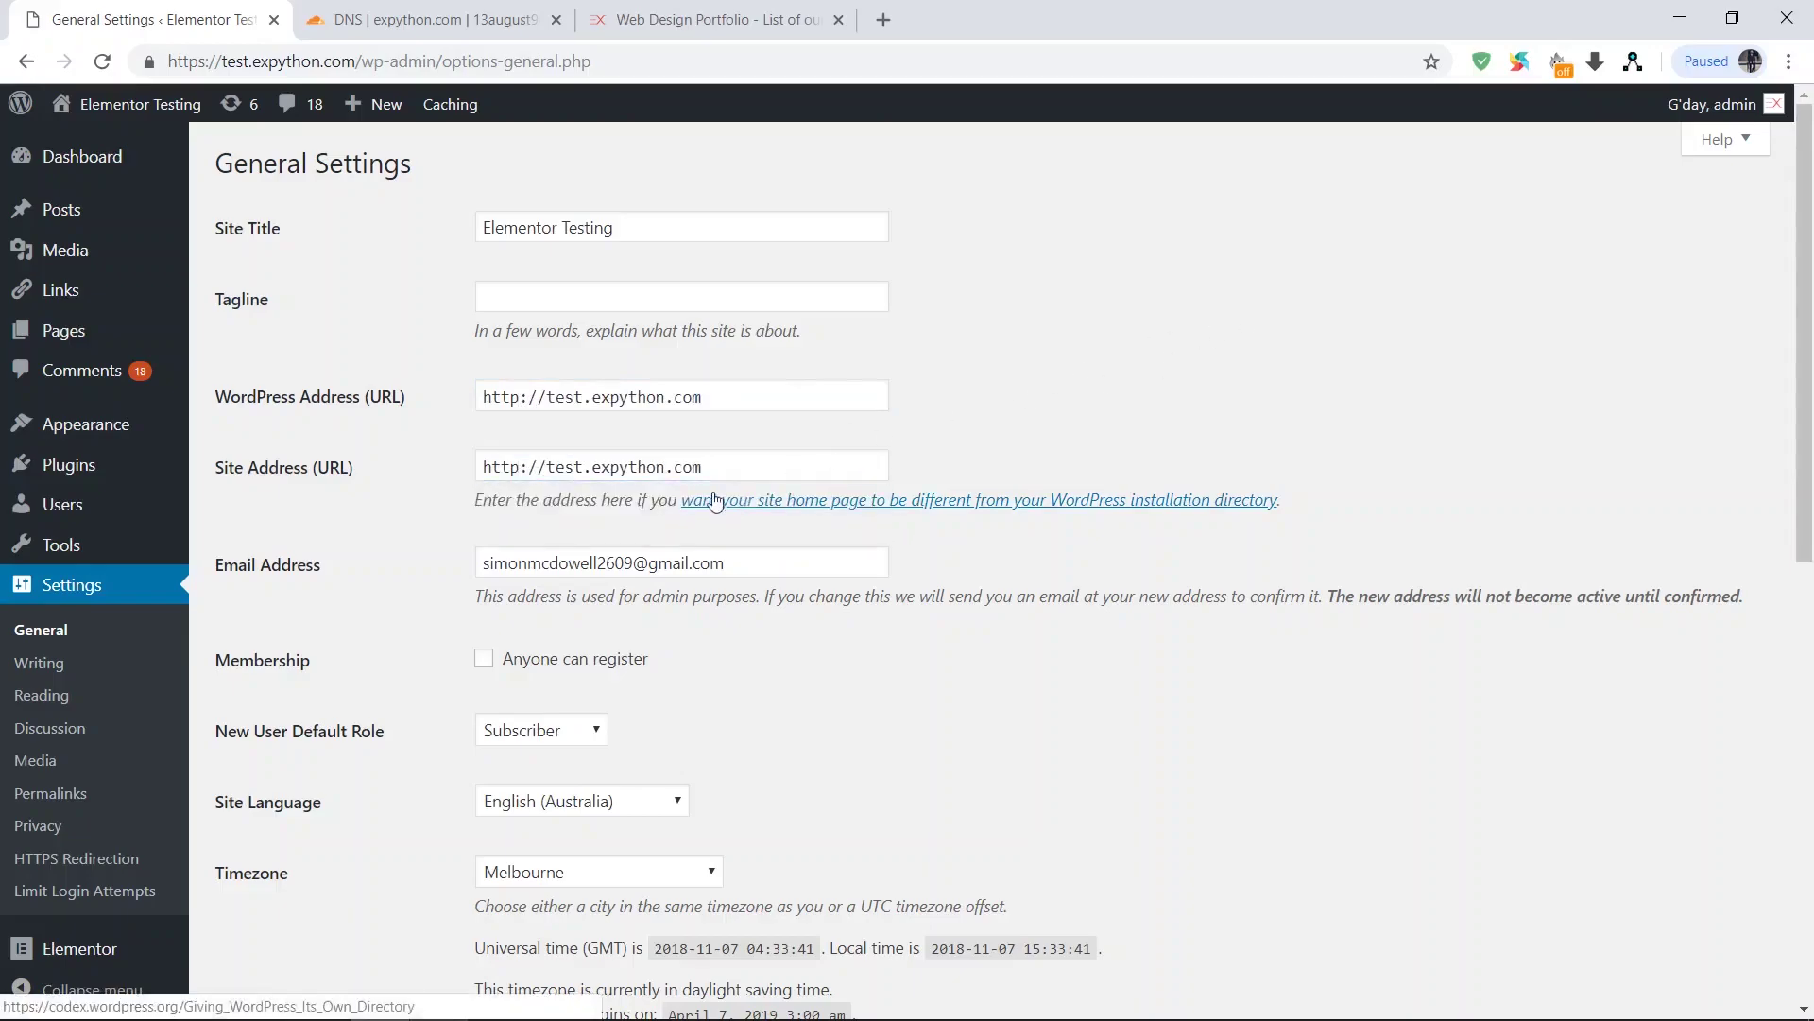
scroll(562, 534, down, 7)
scroll(359, 822, down, 2)
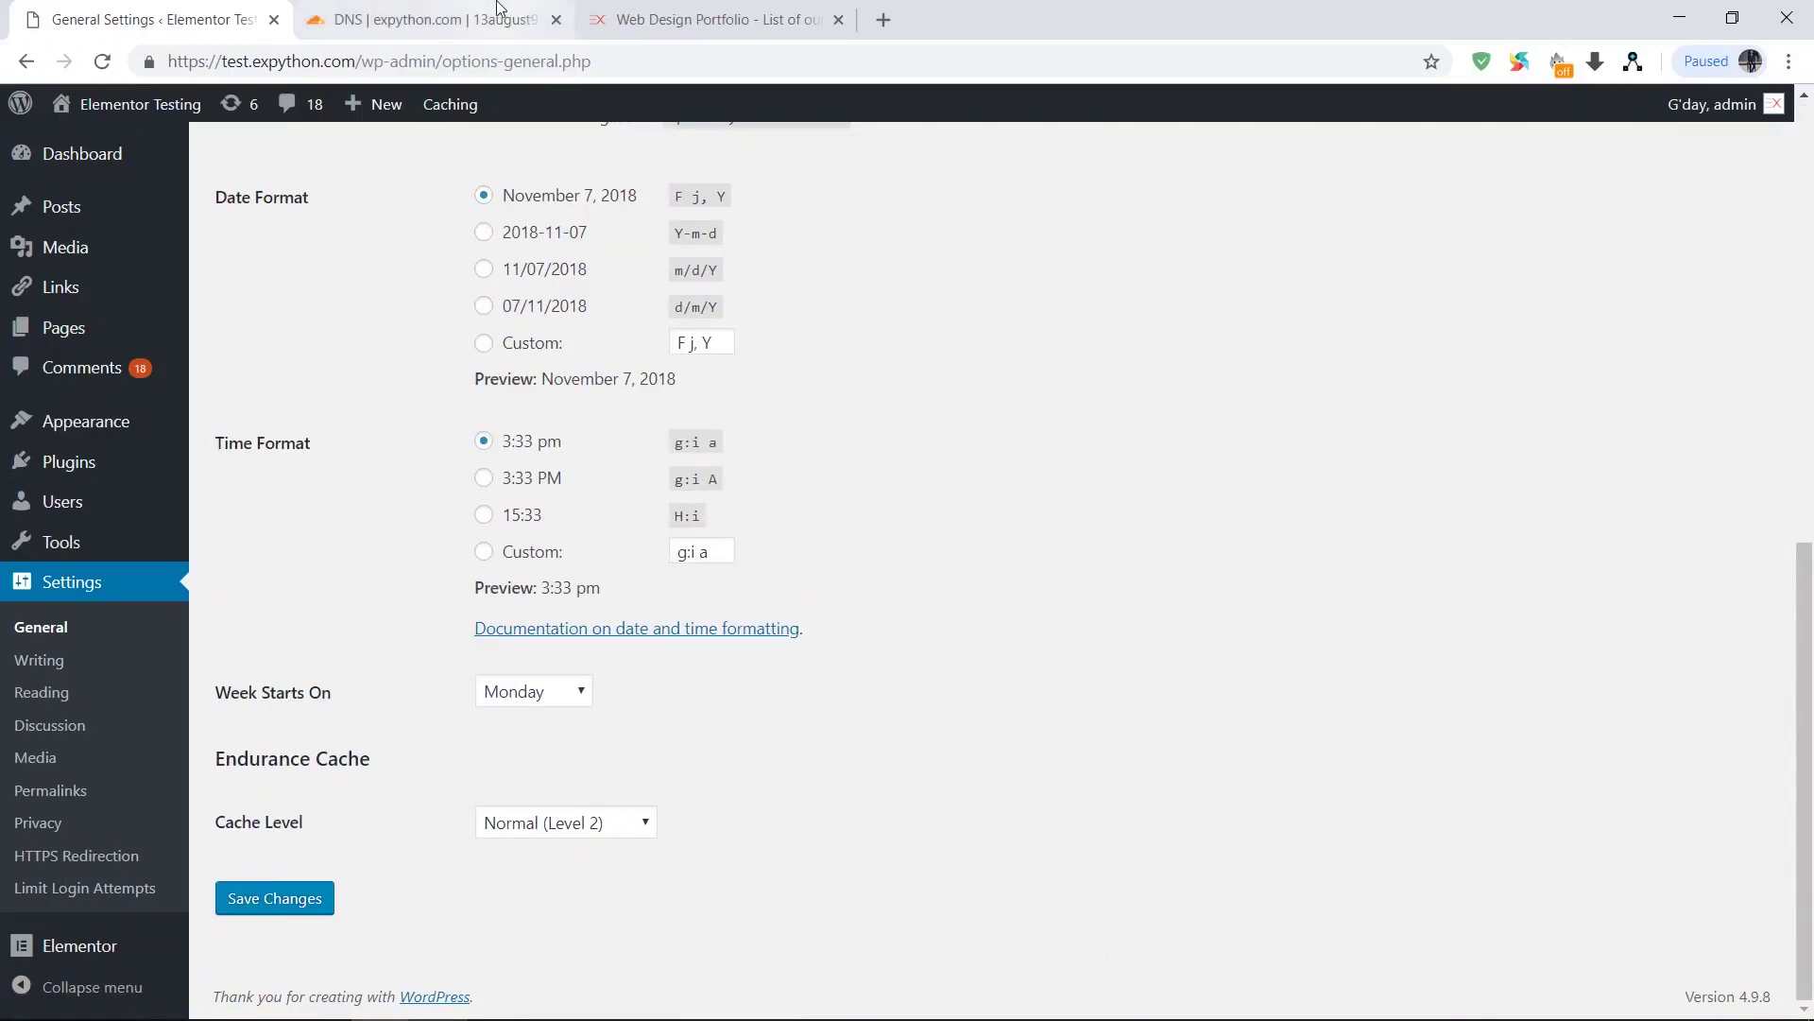
click(166, 117)
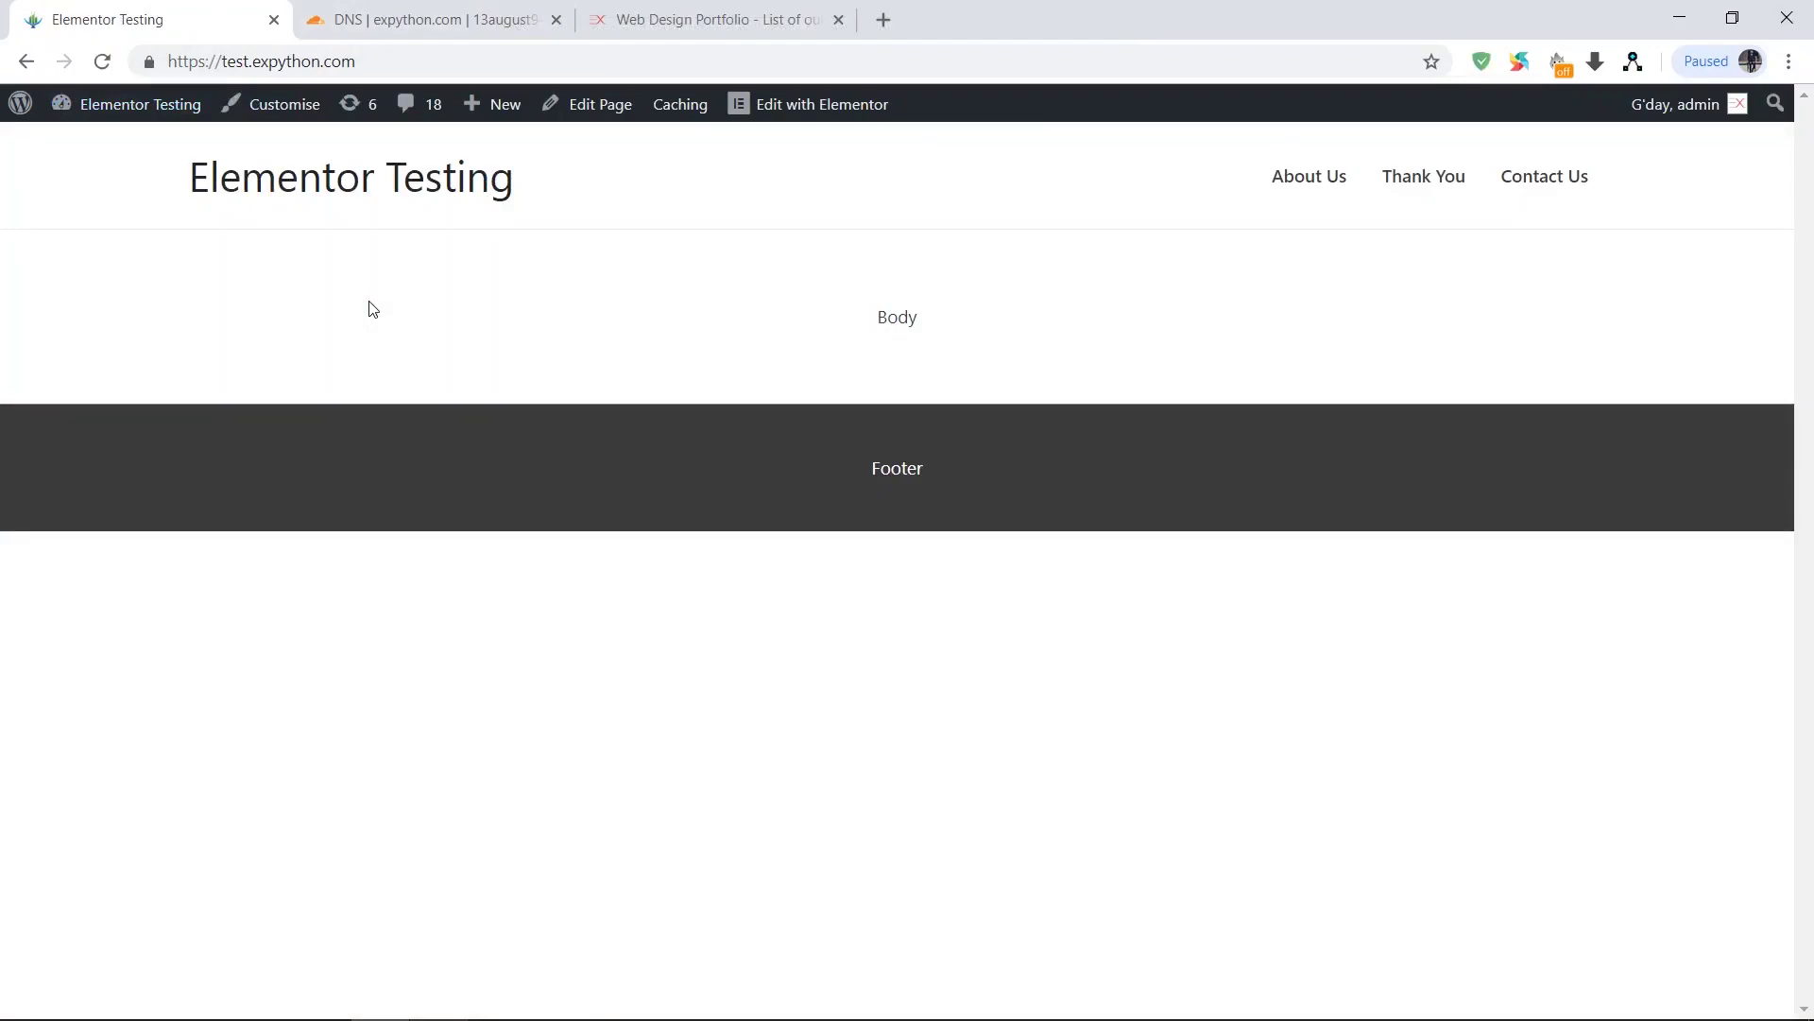
drag(955, 335, 822, 331)
click(822, 331)
drag(1007, 318, 822, 325)
click(1022, 316)
drag(994, 318, 861, 324)
click(858, 322)
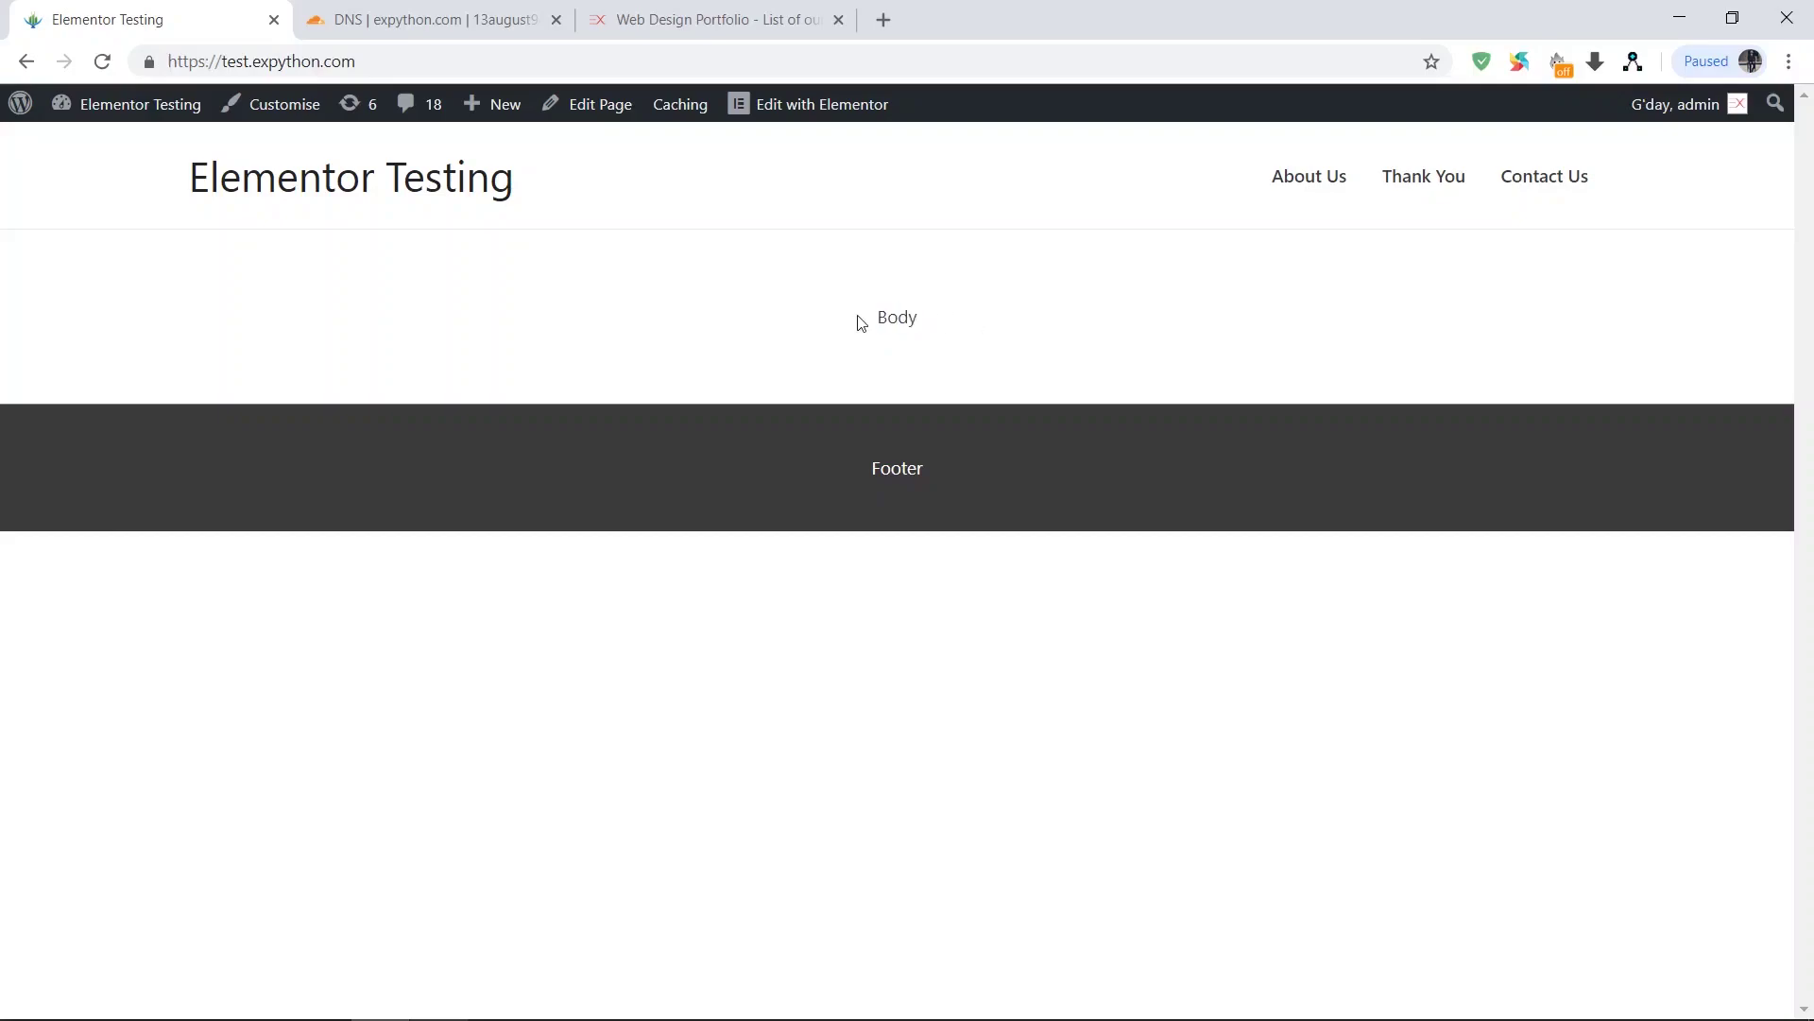